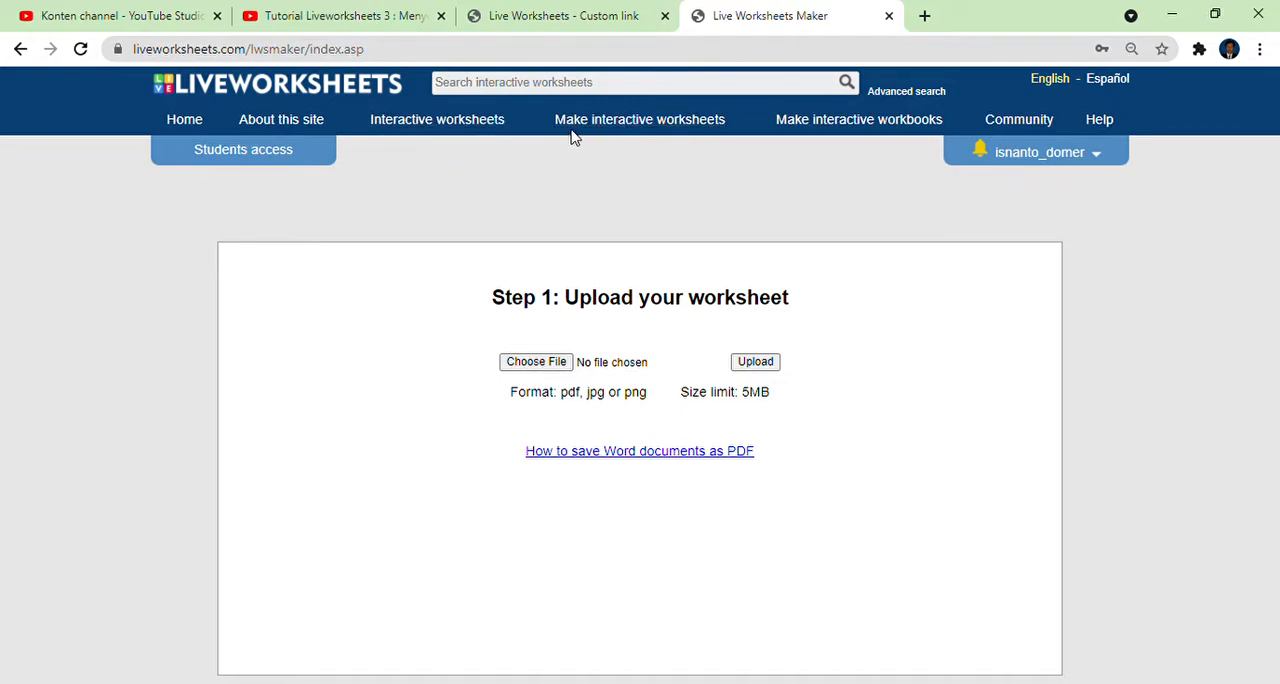
# Go to the Liveworksheets home page and start making a new interactive worksheet from there.
pyautogui.click(198, 127)
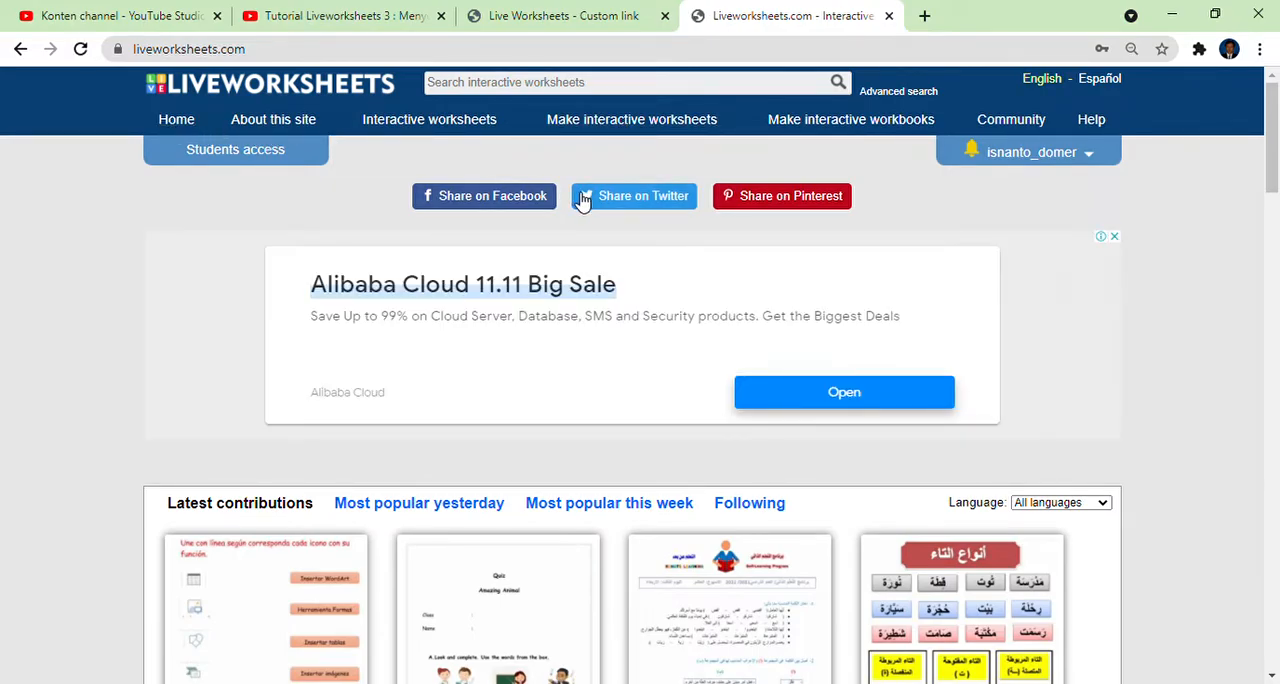
pyautogui.click(637, 121)
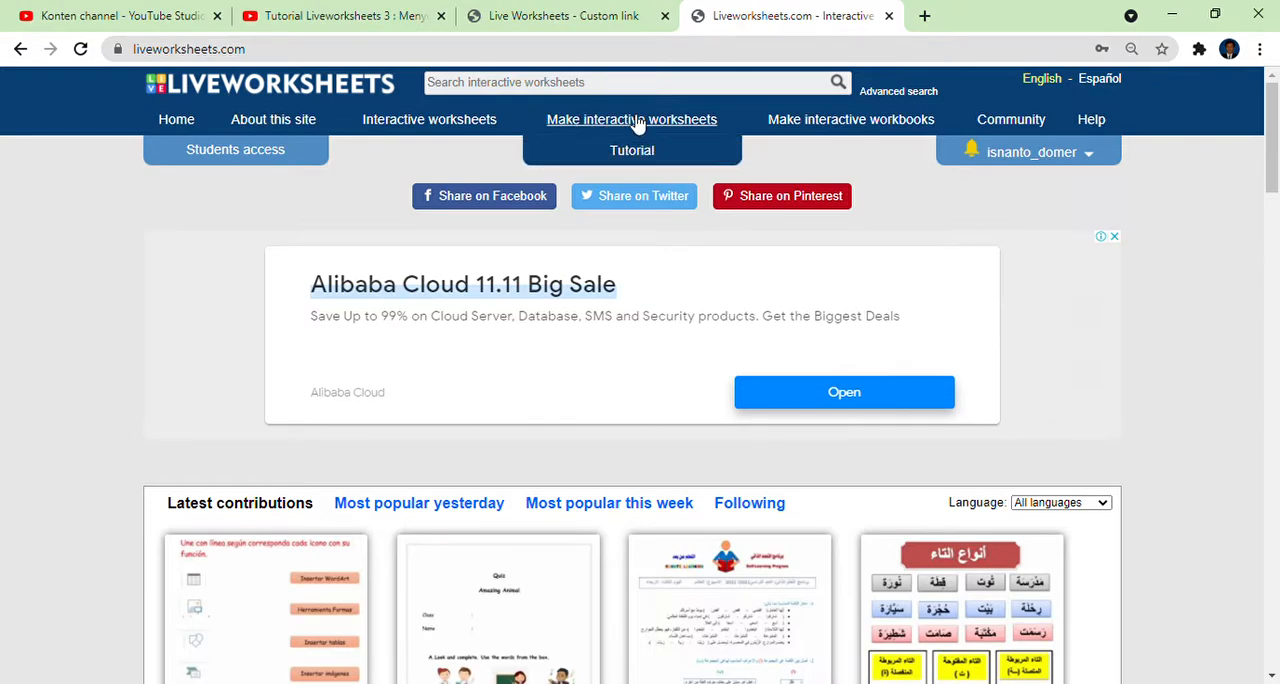
pyautogui.click(633, 221)
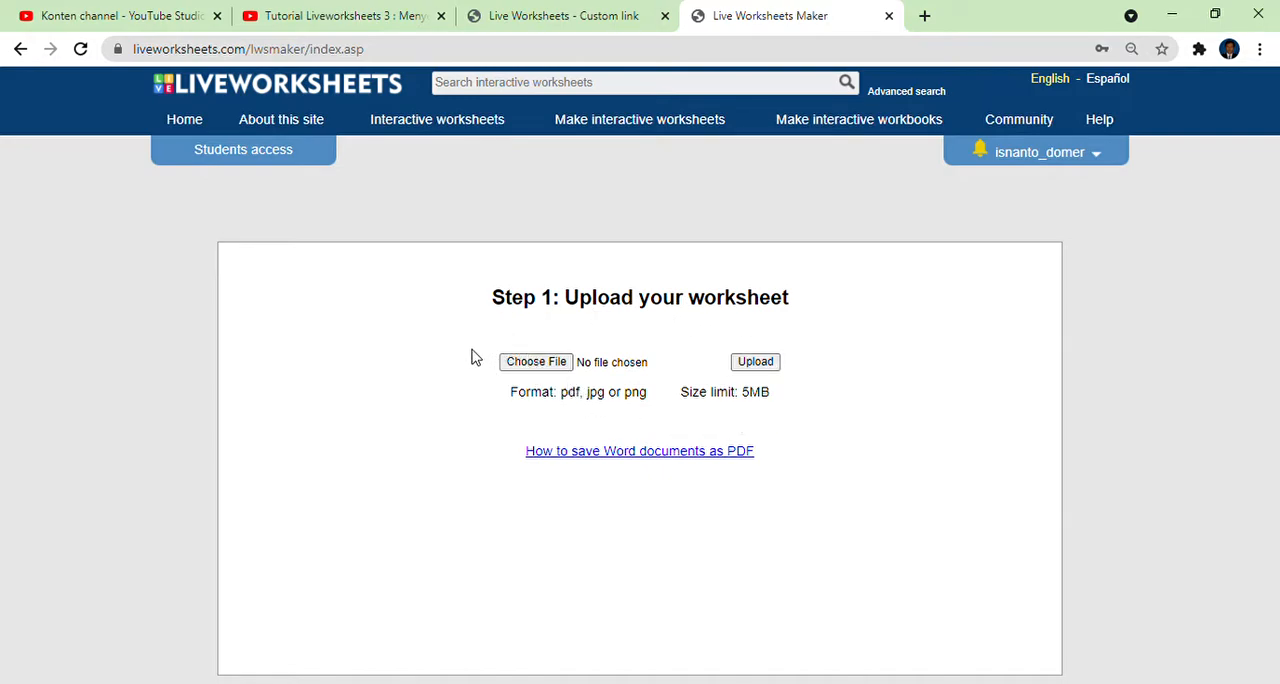
# Choose the PDF file "Contoh LKP...versi (2).pdf" as the worksheet and upload it.
pyautogui.click(540, 368)
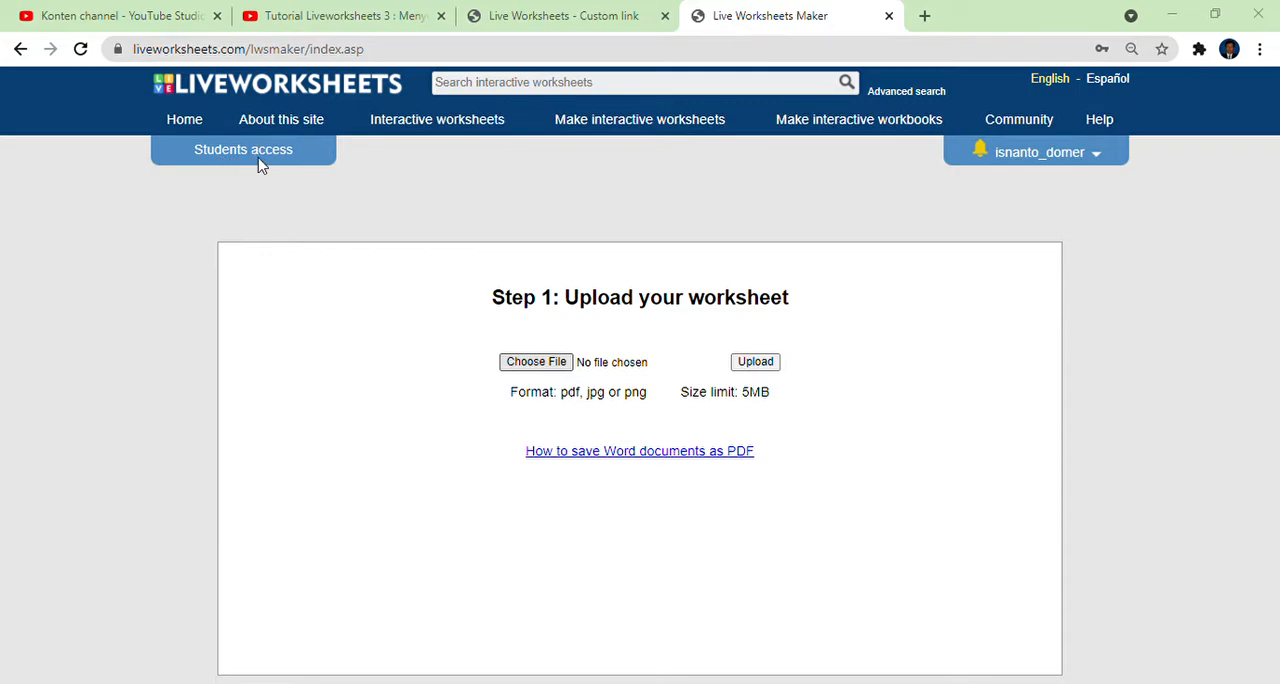
pyautogui.click(1047, 574)
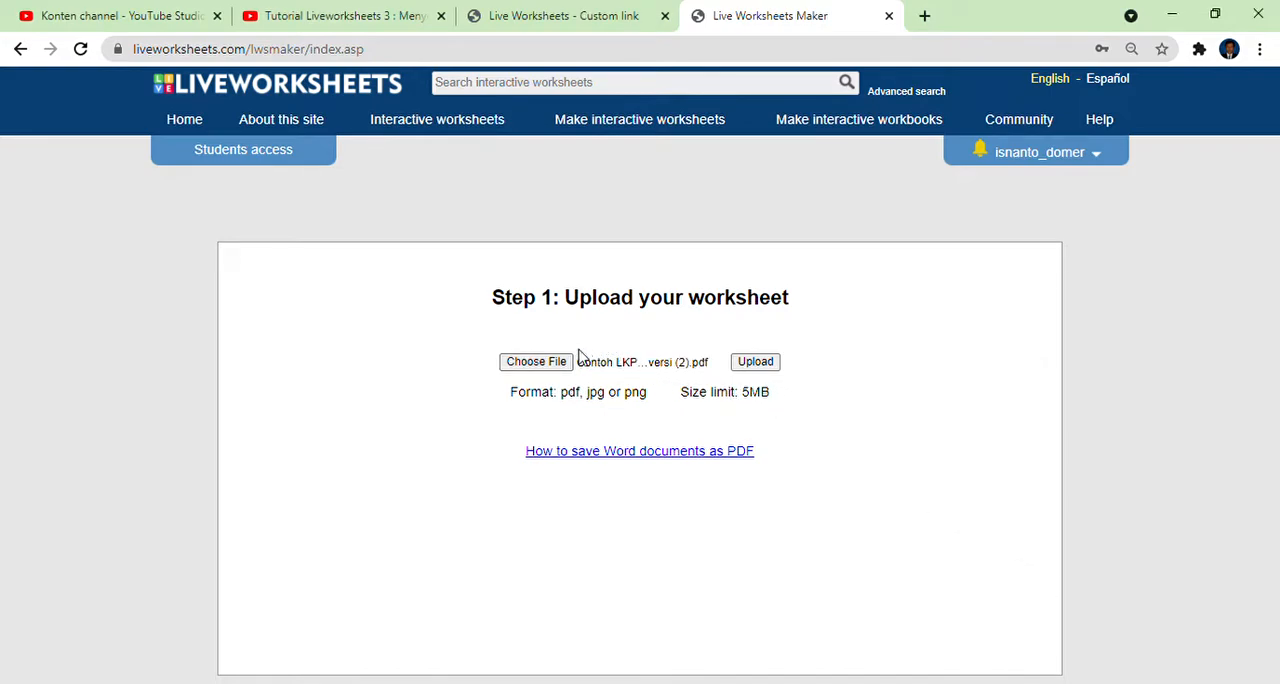
pyautogui.click(760, 368)
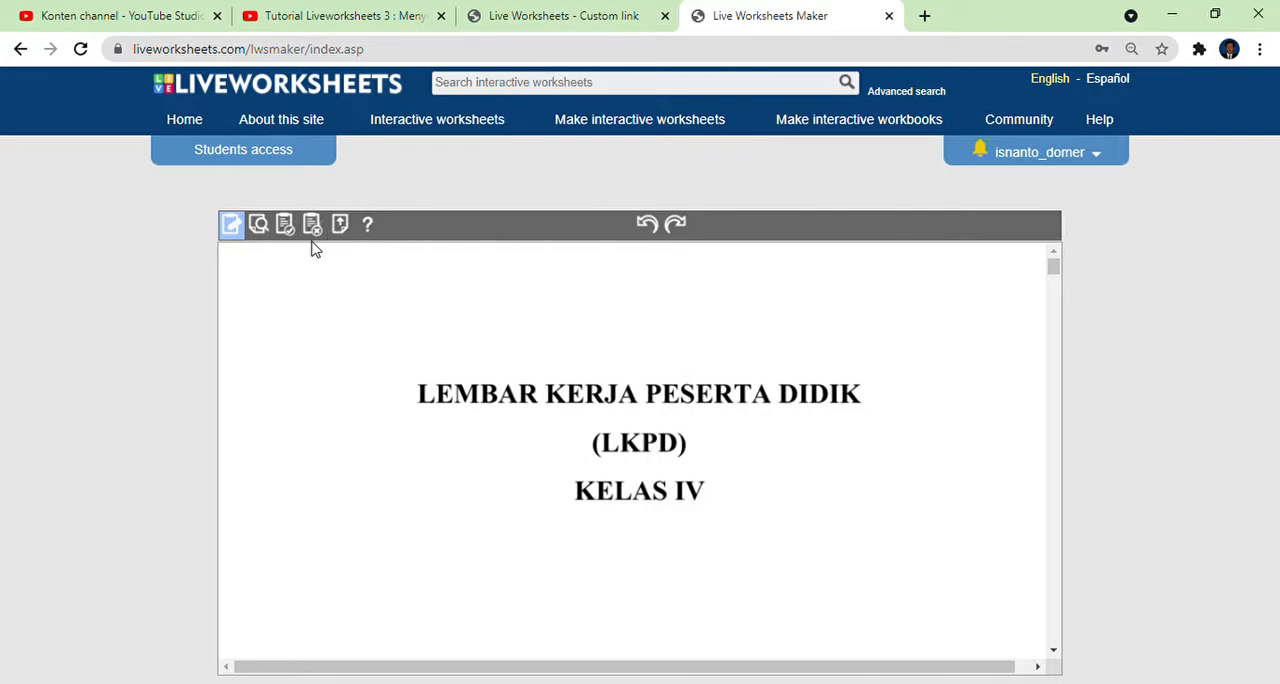
# Examine the worksheet's opening pages in edit mode, from the LKPD cover through the Kompetensi Dasar table to the Tujuan Pembelajaran section.
pyautogui.click(236, 228)
pyautogui.scroll(-4, 494, 353)
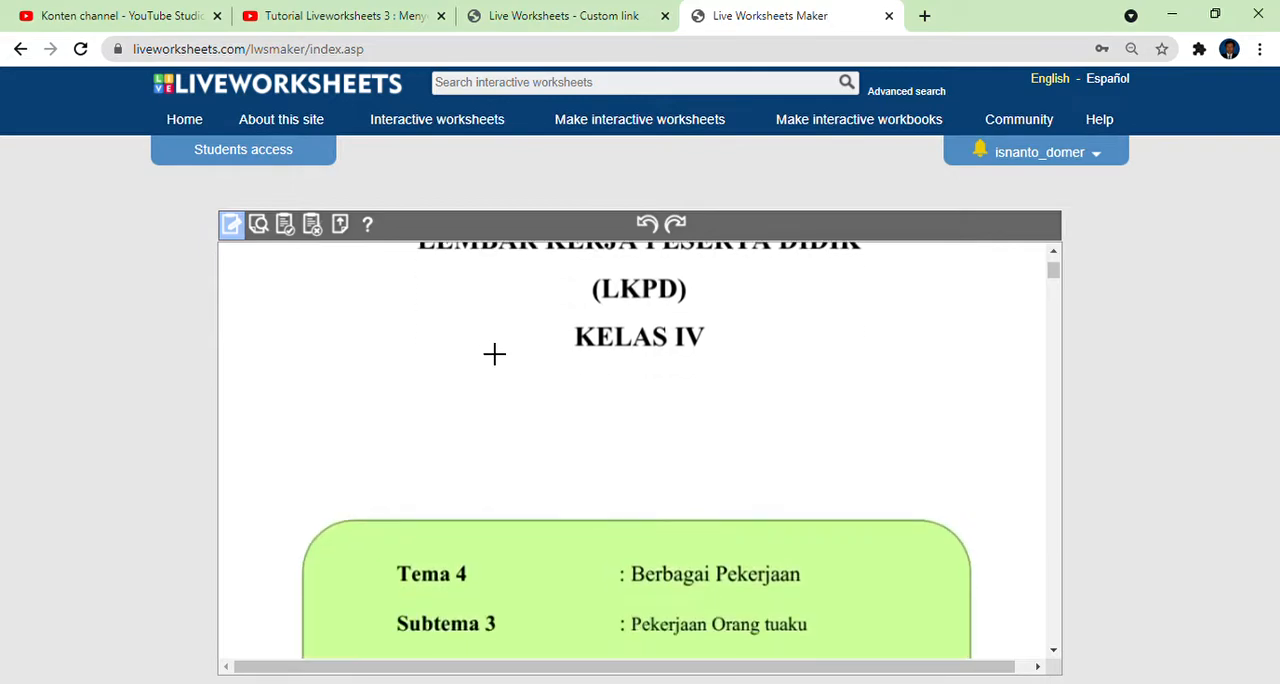
pyautogui.scroll(-1, 494, 353)
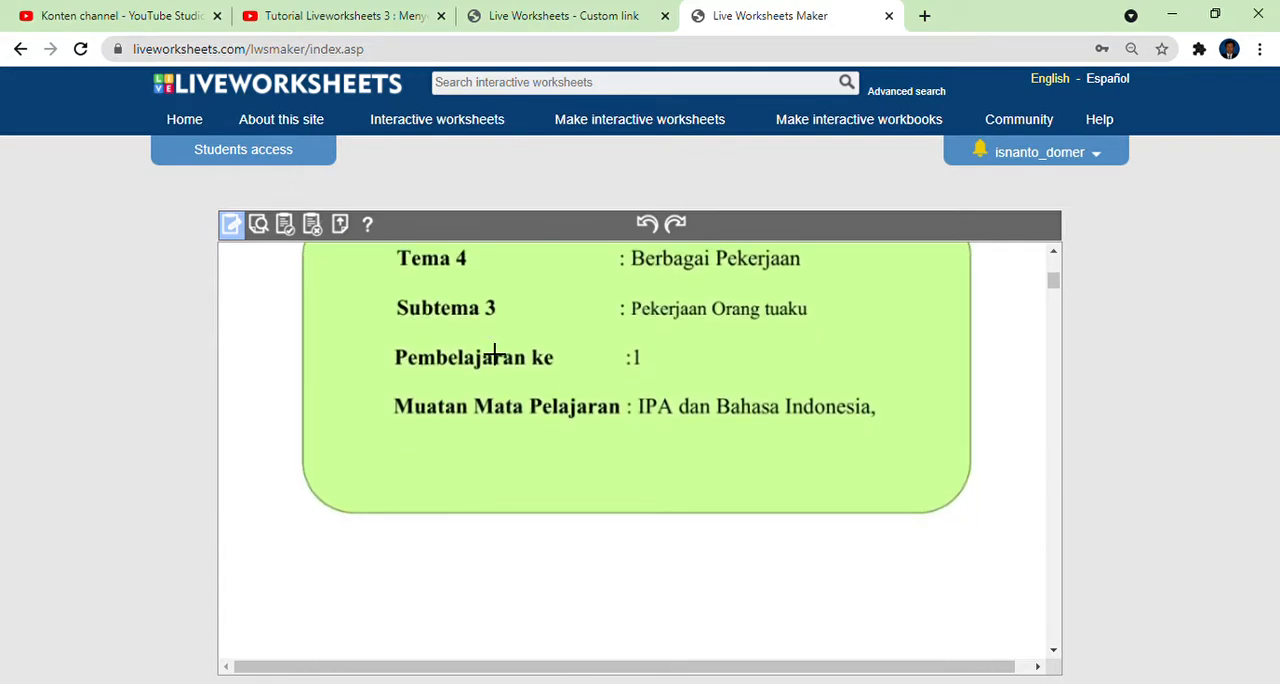
pyautogui.scroll(-4, 494, 353)
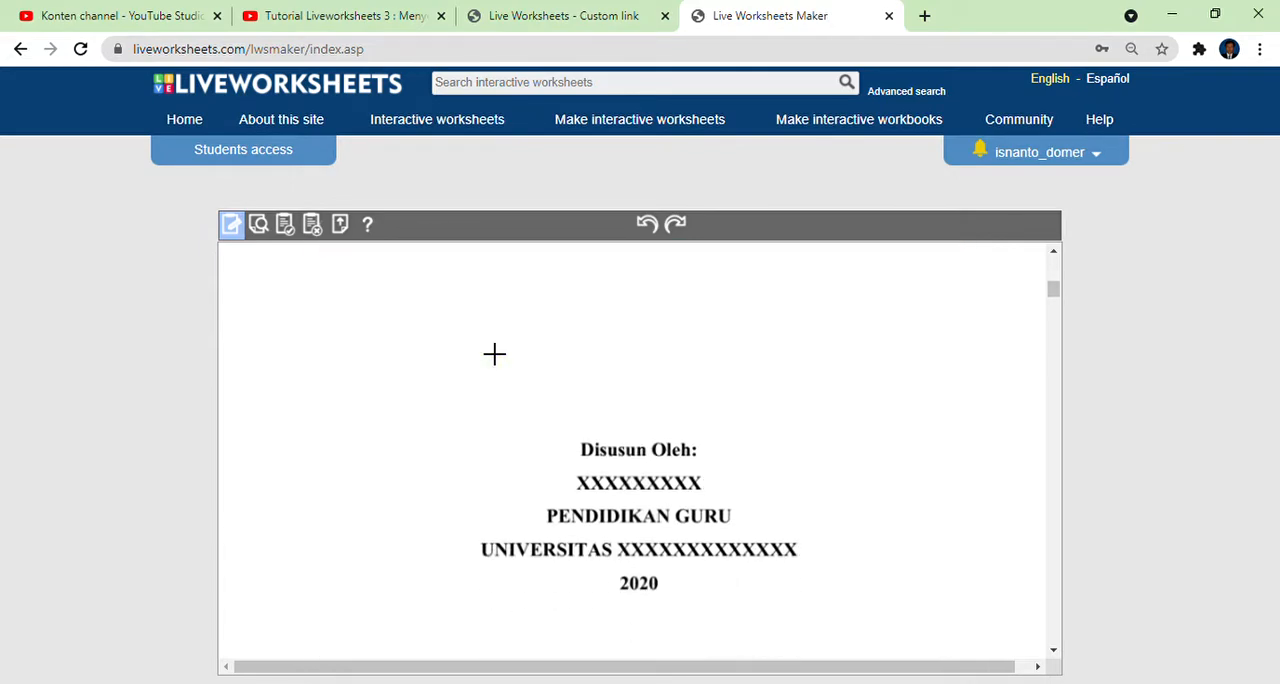
pyautogui.scroll(-3, 494, 353)
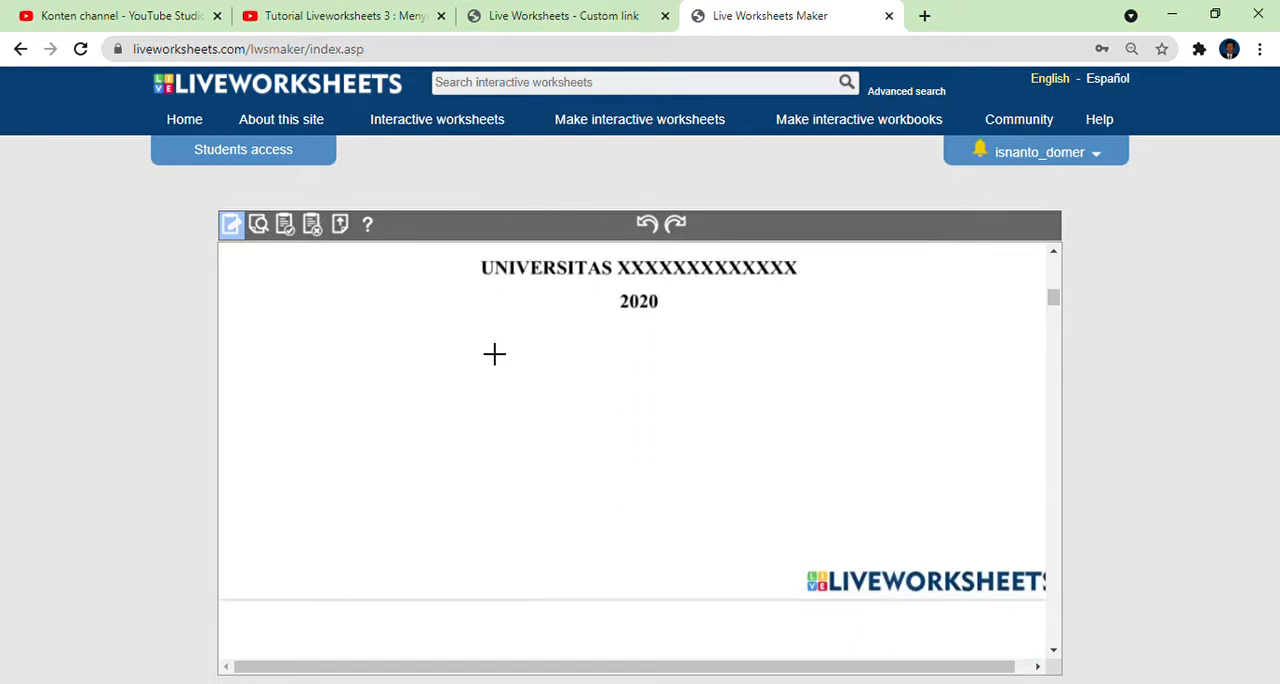
pyautogui.scroll(7, 494, 353)
pyautogui.scroll(-8, 494, 353)
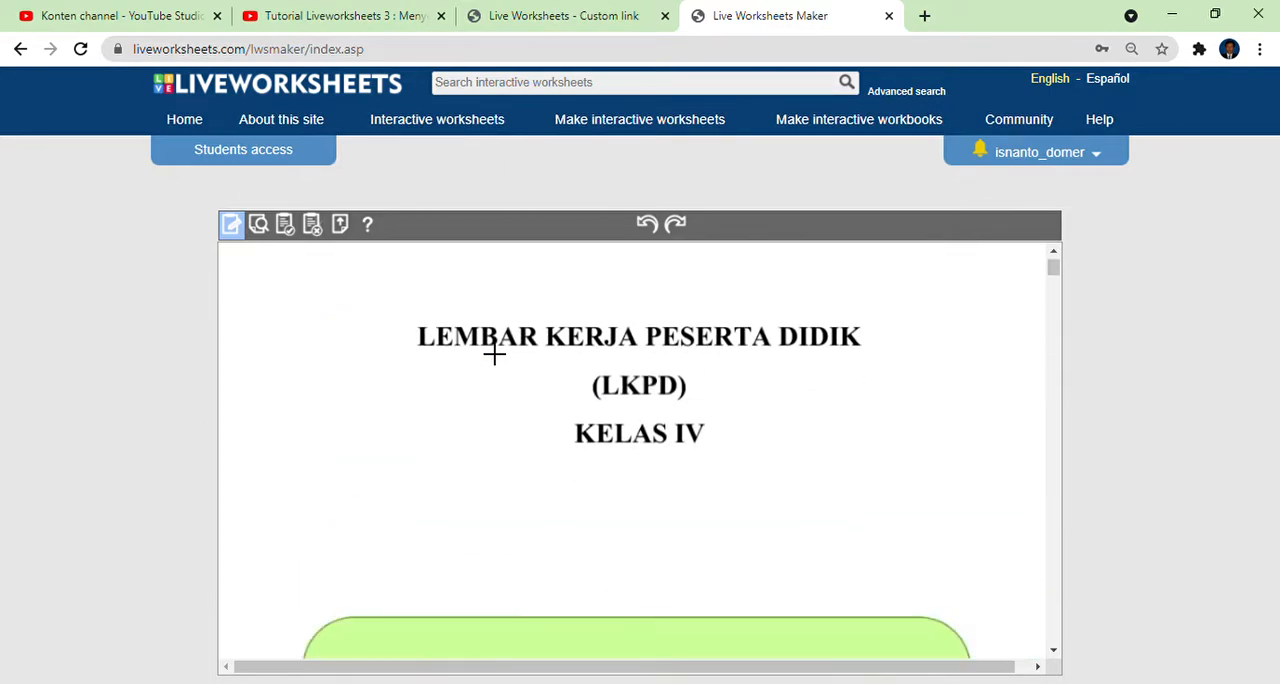
pyautogui.scroll(-5, 494, 353)
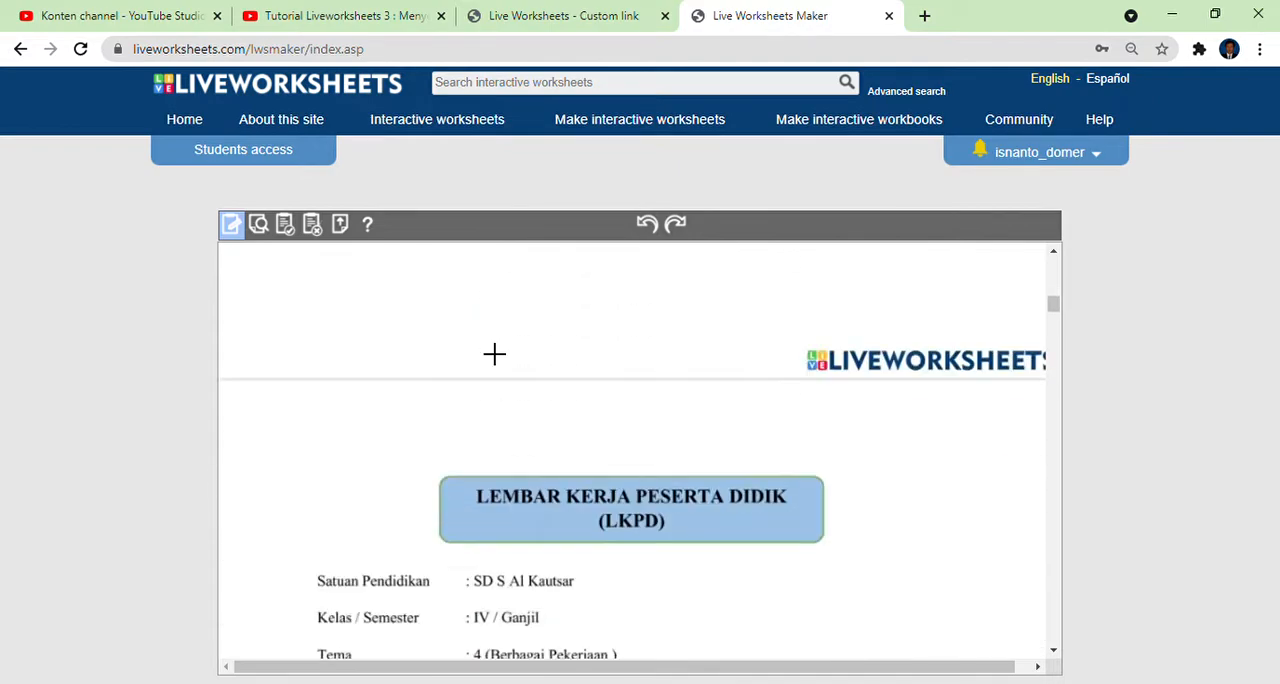
pyautogui.scroll(2, 494, 353)
pyautogui.scroll(-2, 494, 353)
pyautogui.scroll(-3, 494, 353)
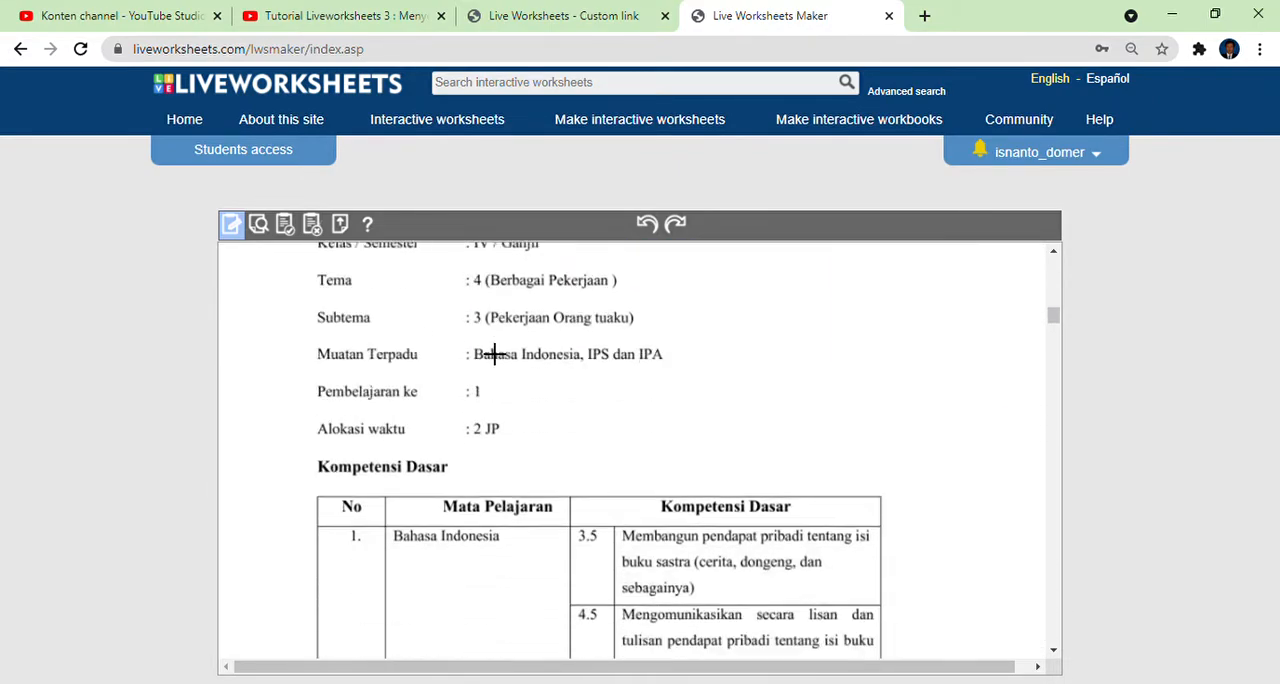
pyautogui.scroll(2, 494, 353)
pyautogui.scroll(-1, 494, 353)
pyautogui.scroll(-6, 494, 353)
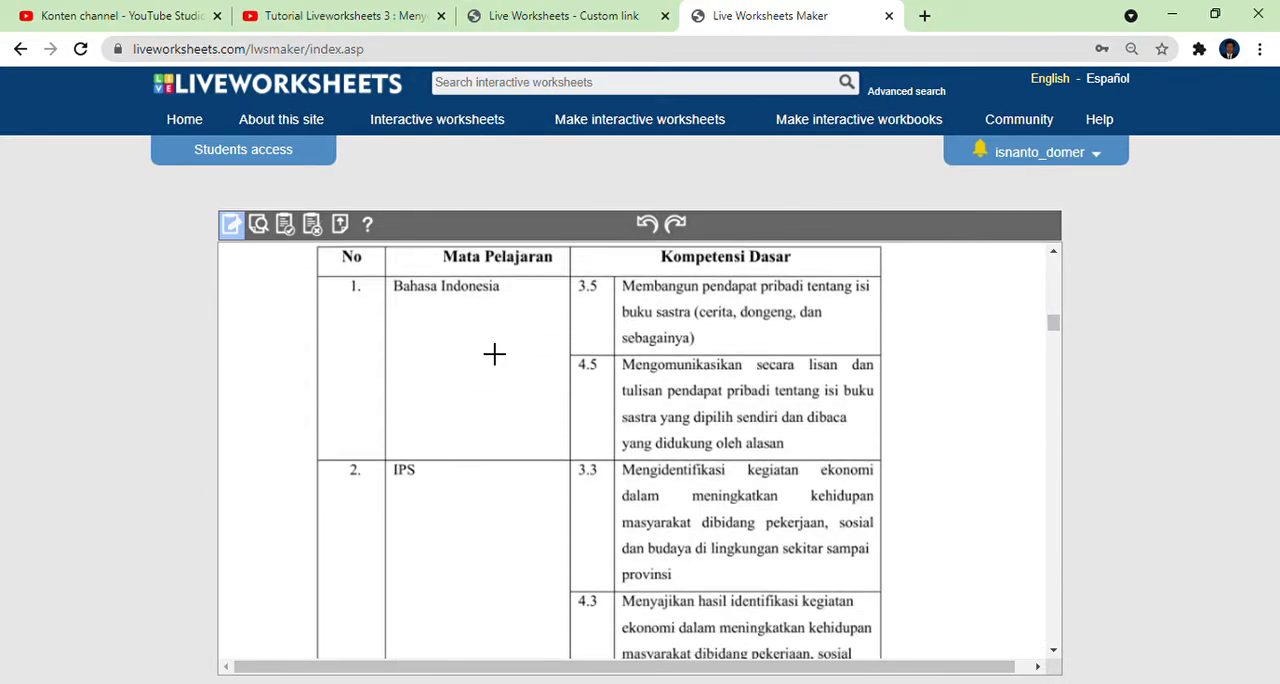
pyautogui.scroll(5, 494, 369)
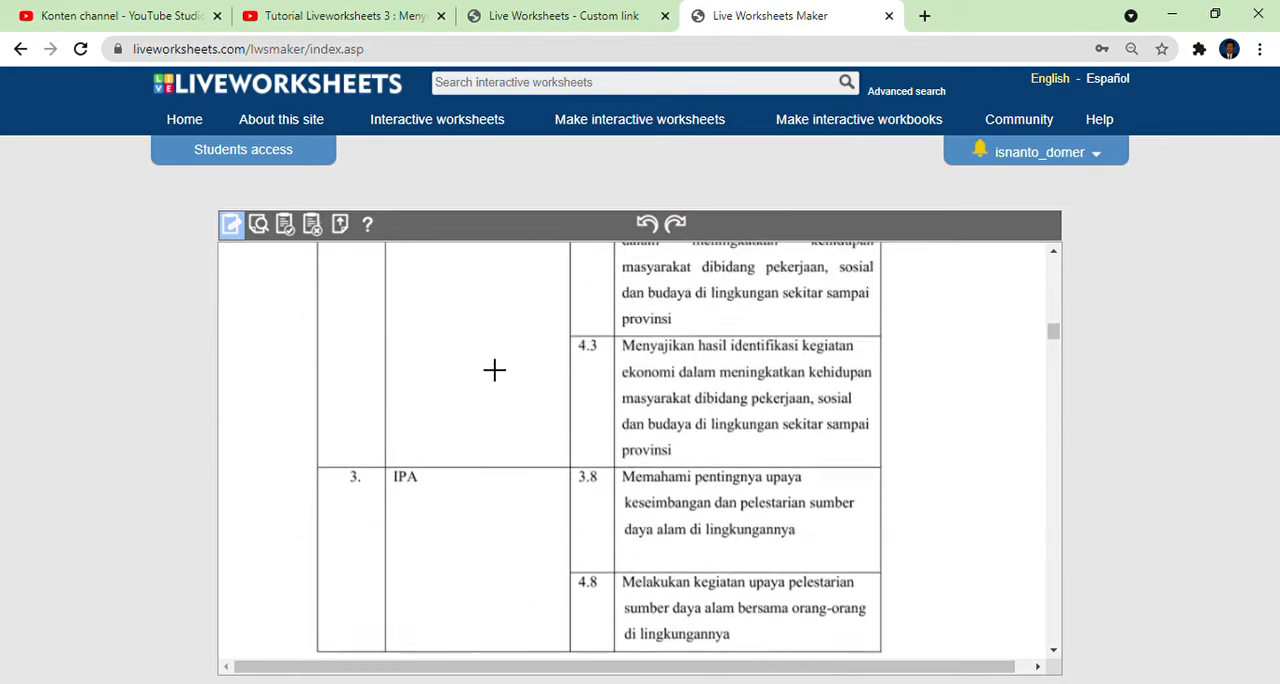
pyautogui.scroll(-5, 494, 369)
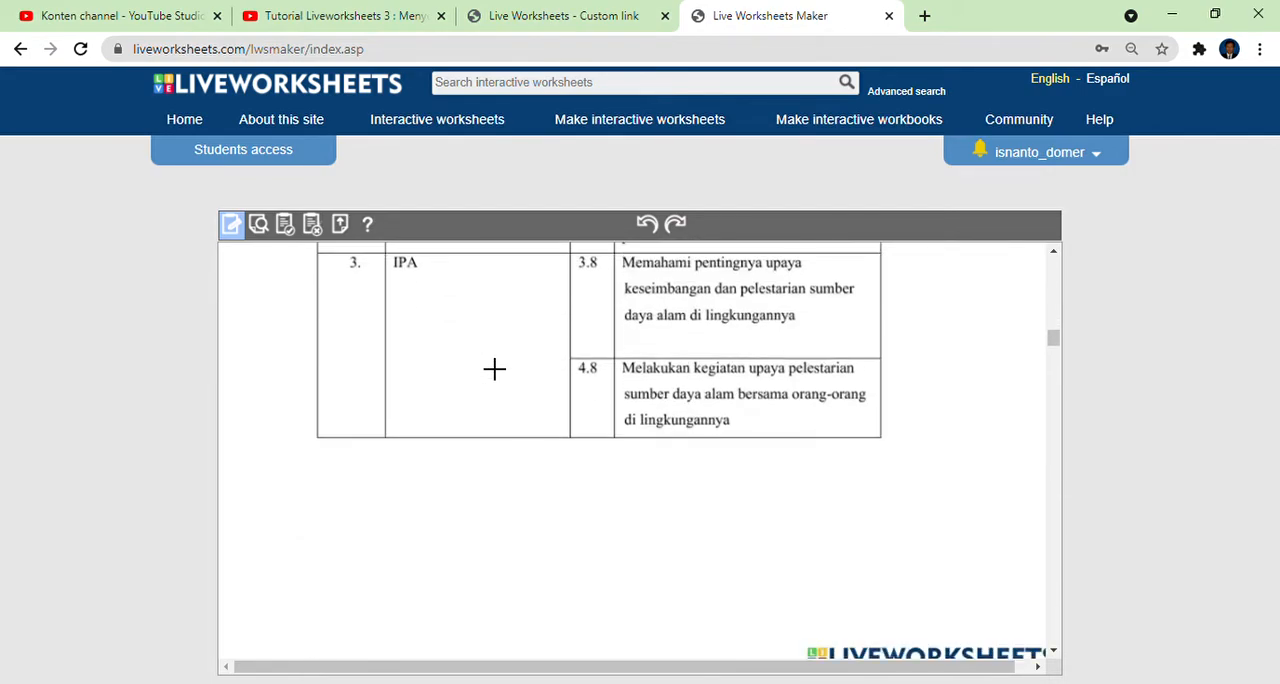
pyautogui.scroll(-3, 494, 369)
pyautogui.scroll(-6, 494, 369)
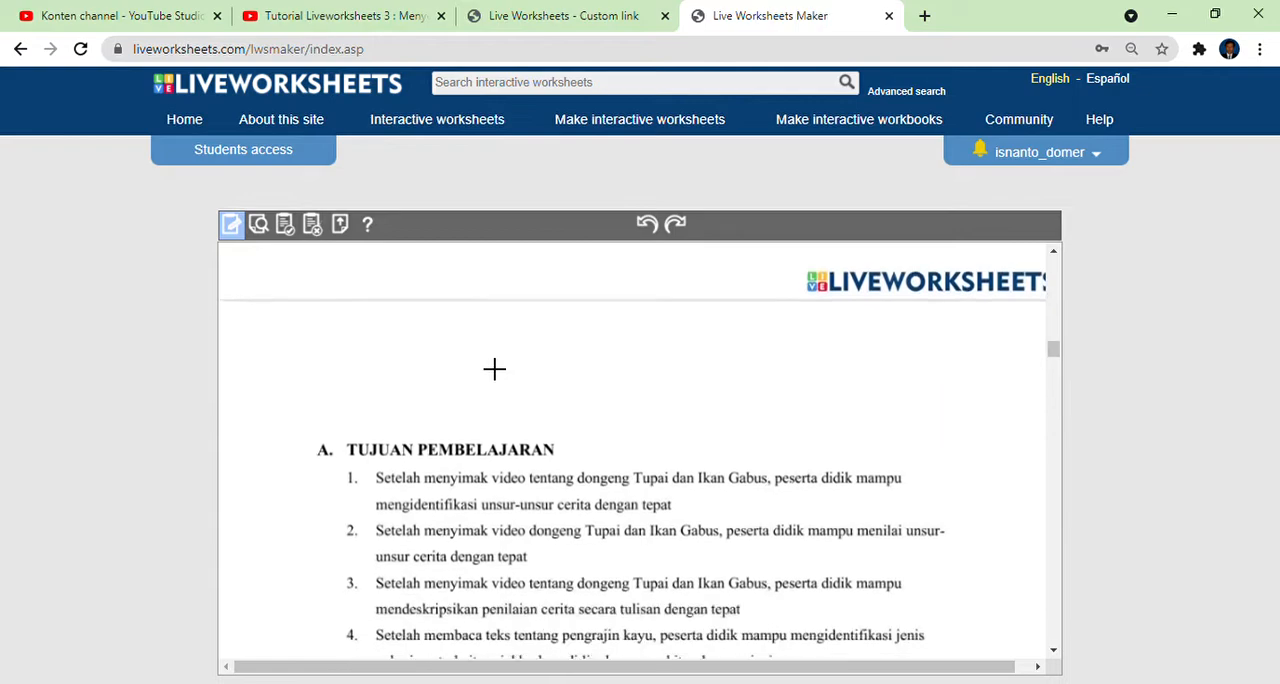
# Review the individual LKPD pages: the name field, the video boxes, the story mind map and the dotted opinion box.
pyautogui.scroll(-8, 494, 369)
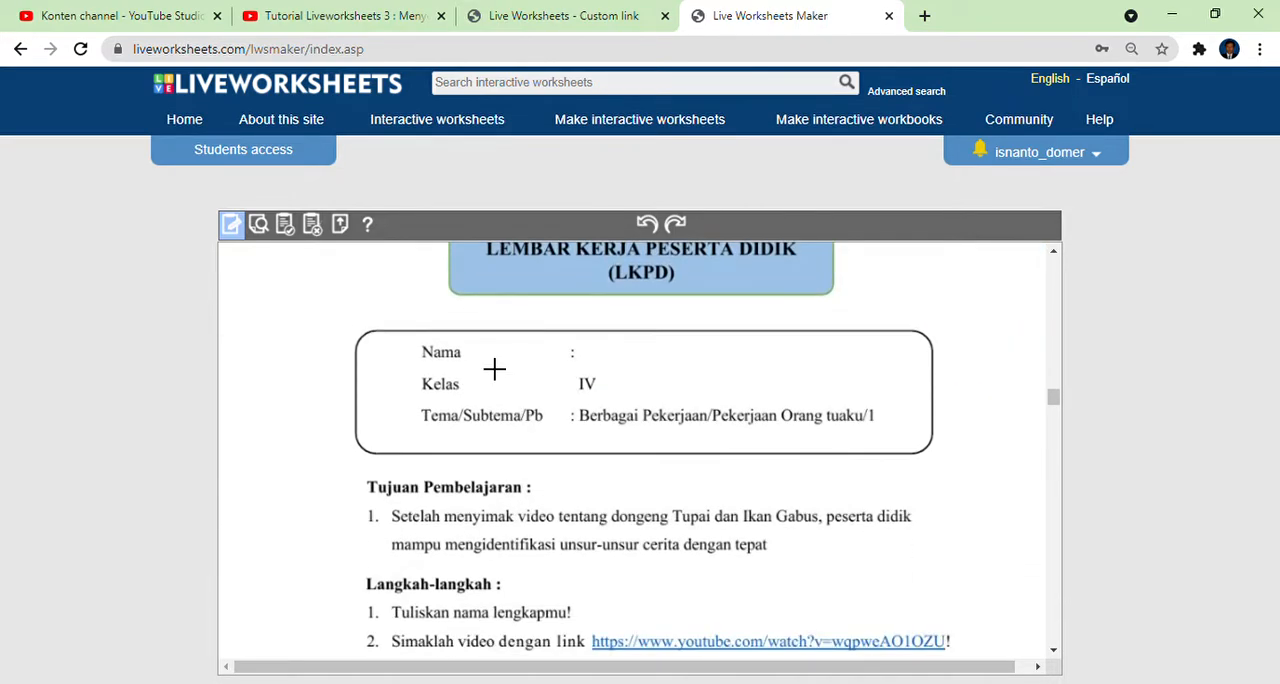
pyautogui.scroll(-1, 494, 369)
pyautogui.scroll(1, 494, 369)
pyautogui.scroll(-1, 494, 369)
pyautogui.scroll(-3, 727, 381)
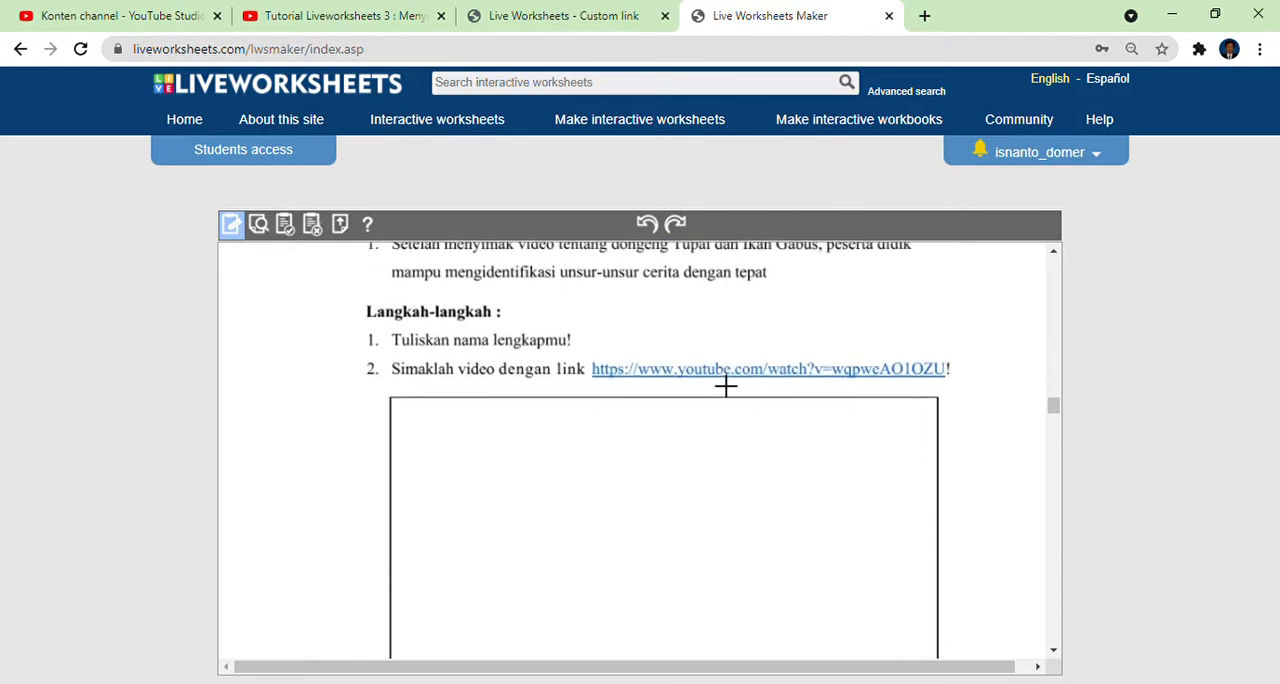
pyautogui.scroll(-1, 636, 470)
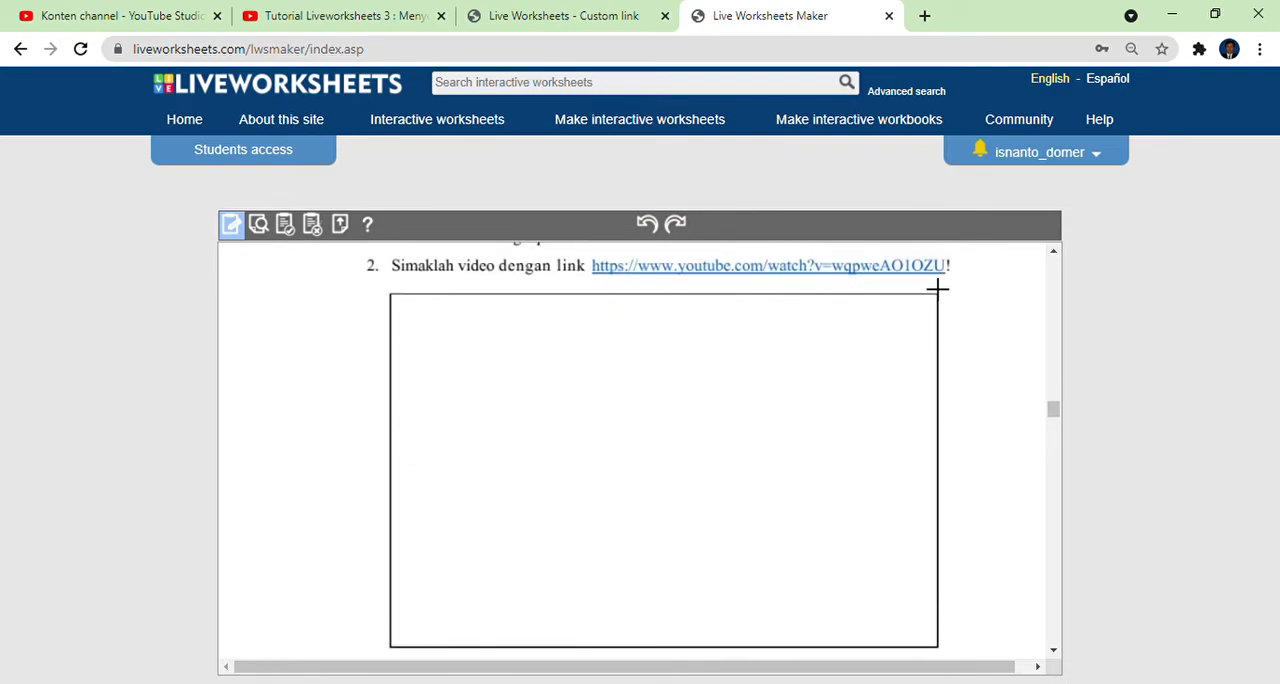
pyautogui.scroll(-7, 757, 480)
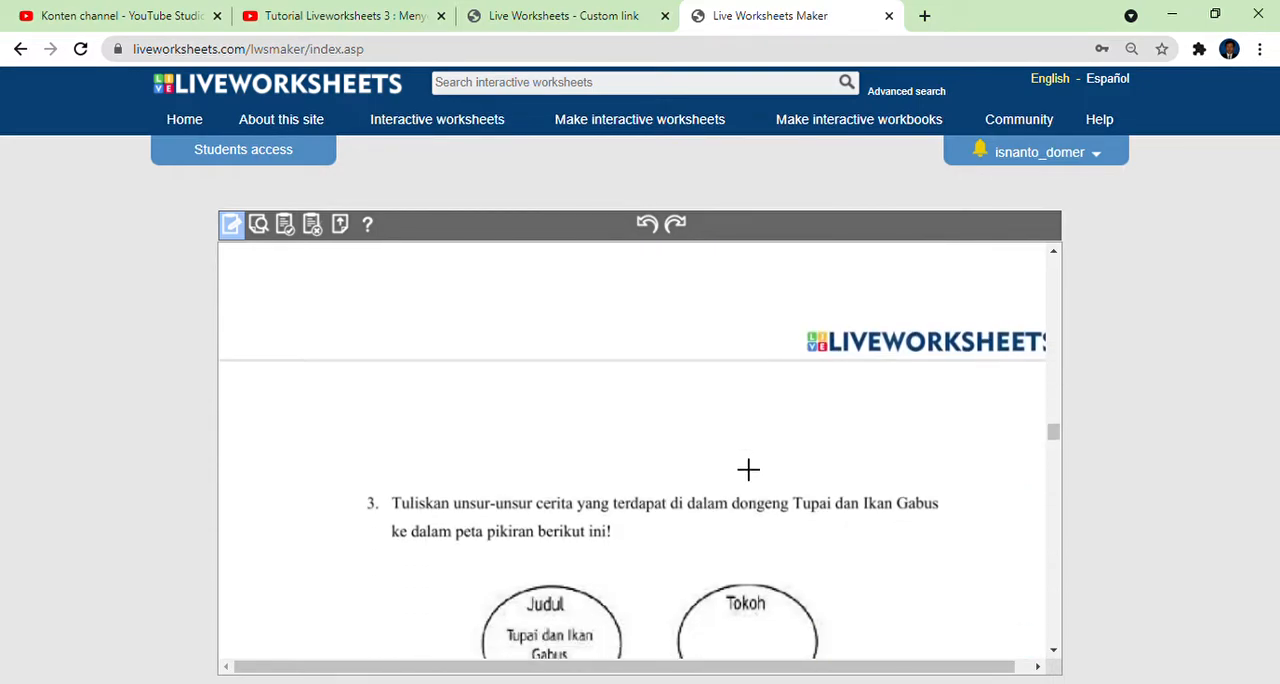
pyautogui.scroll(-3, 748, 469)
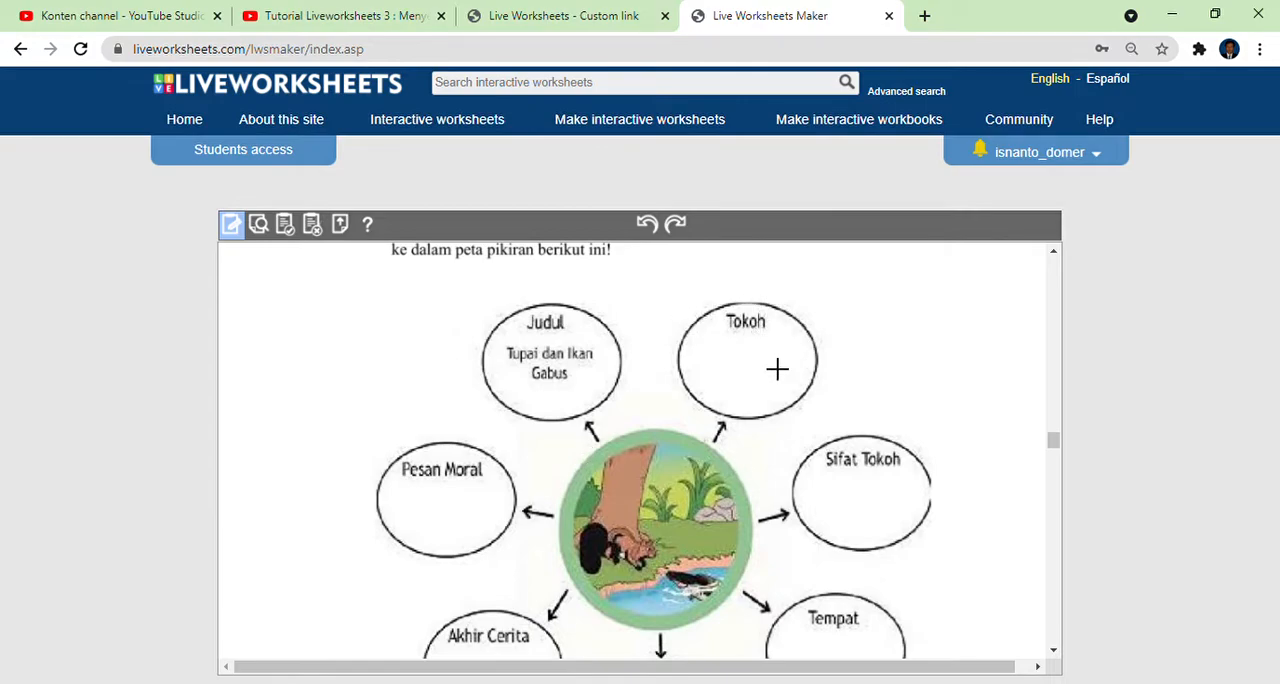
pyautogui.scroll(-3, 874, 515)
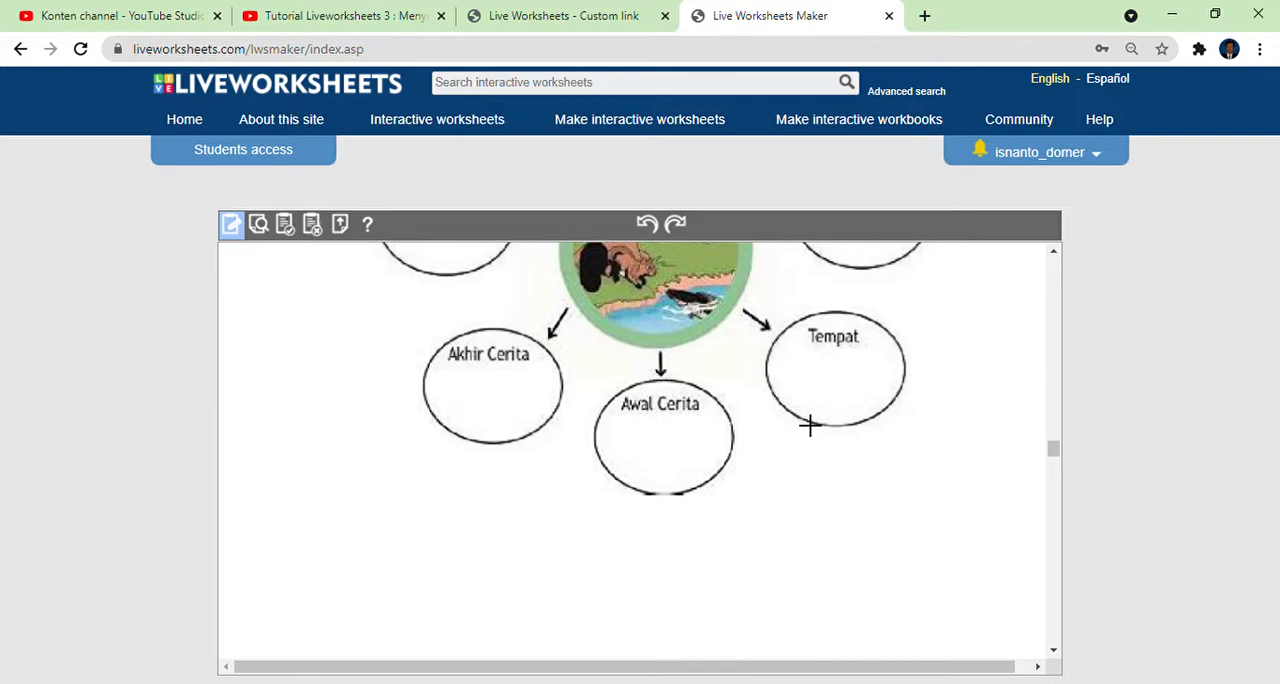
pyautogui.scroll(-5, 809, 425)
pyautogui.scroll(-5, 810, 425)
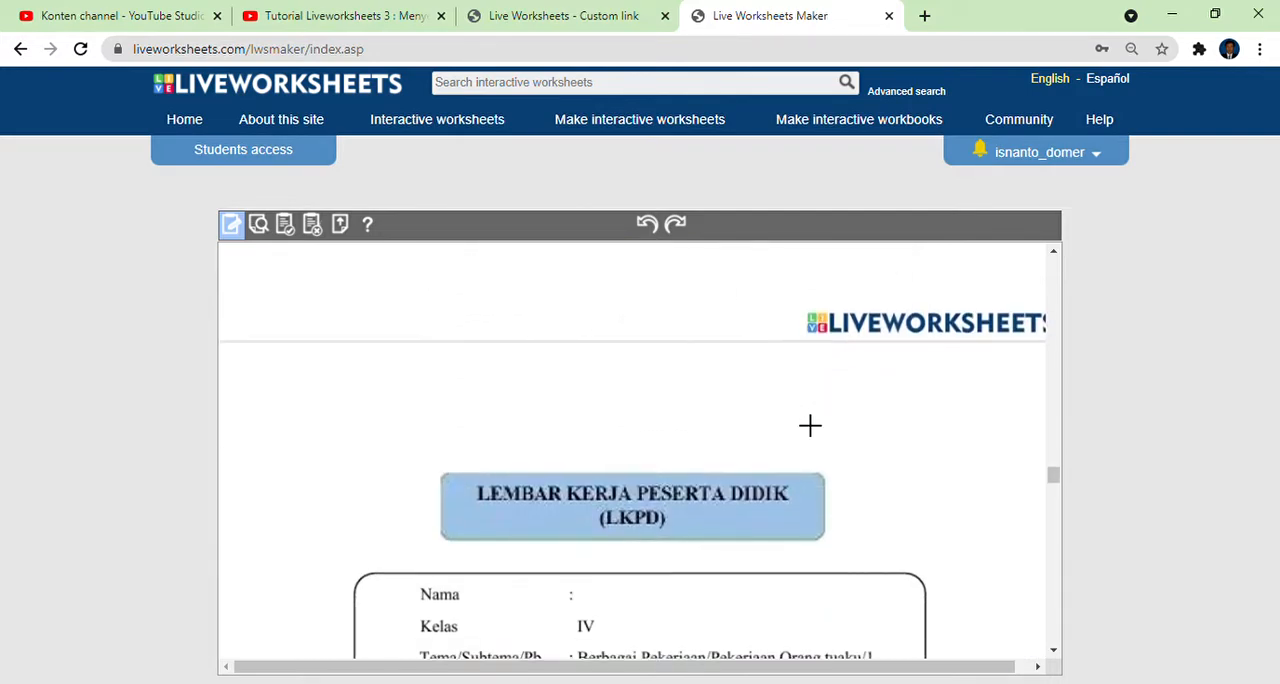
pyautogui.scroll(-4, 694, 380)
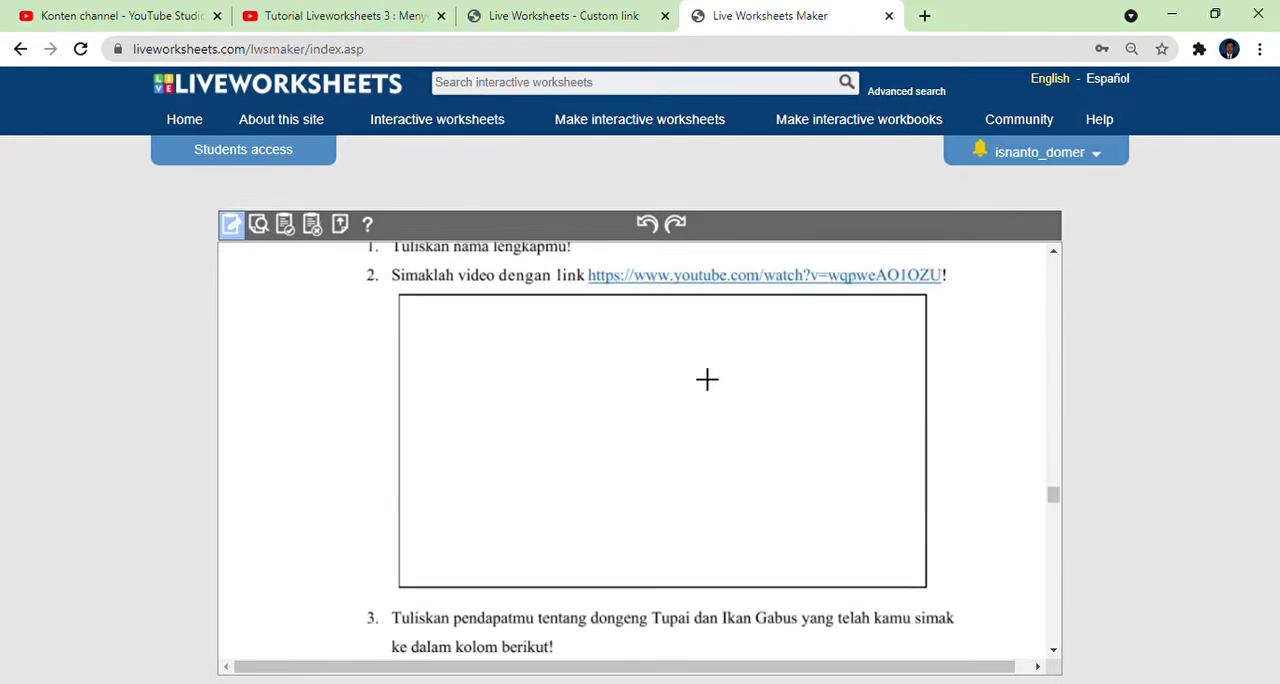
pyautogui.scroll(-4, 707, 378)
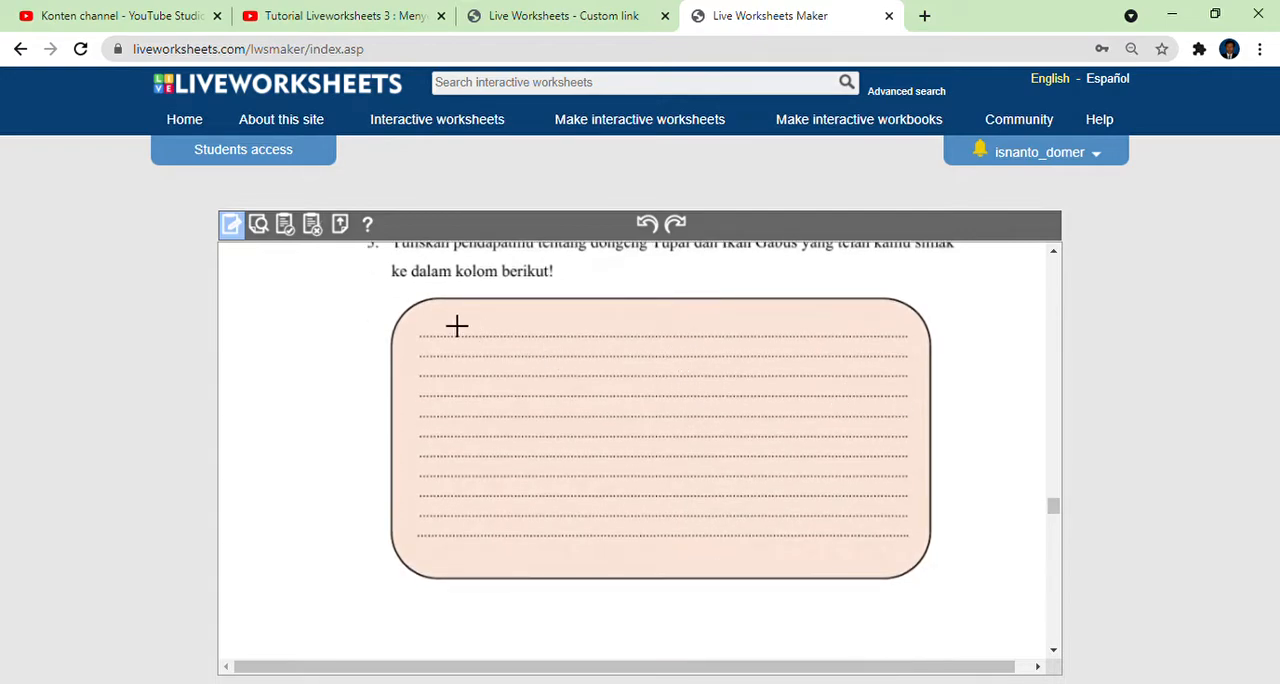
pyautogui.scroll(15, 628, 339)
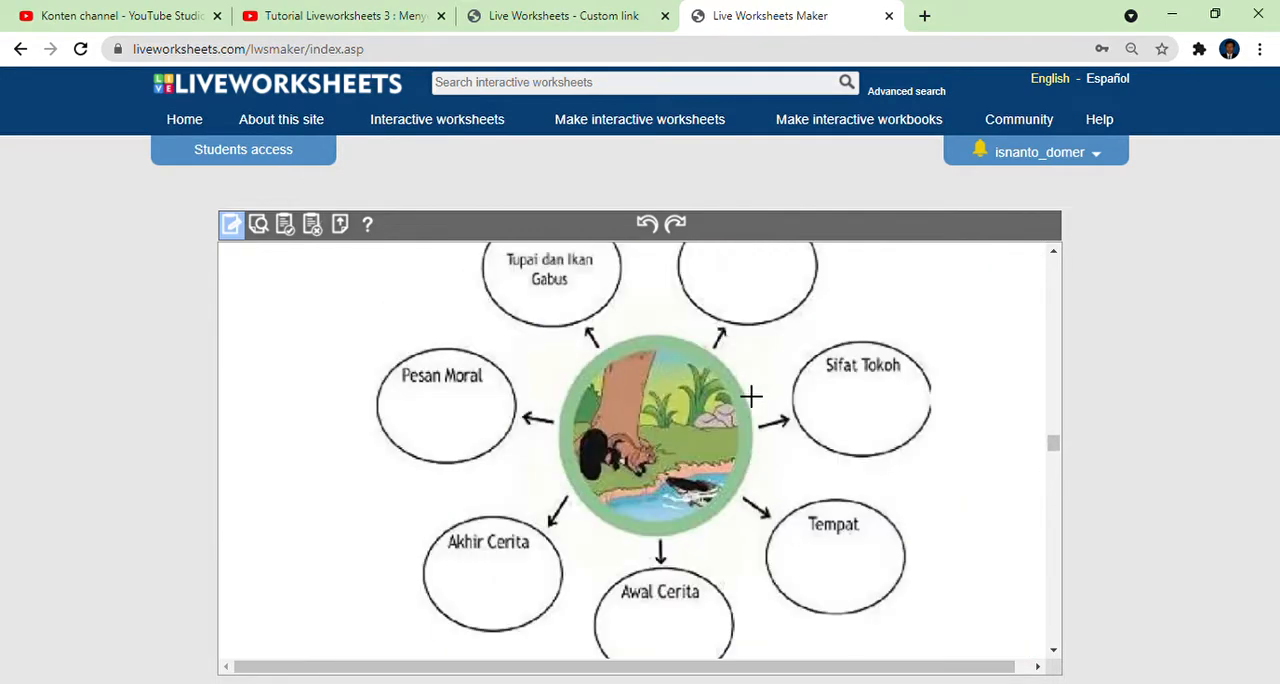
pyautogui.scroll(-8, 886, 435)
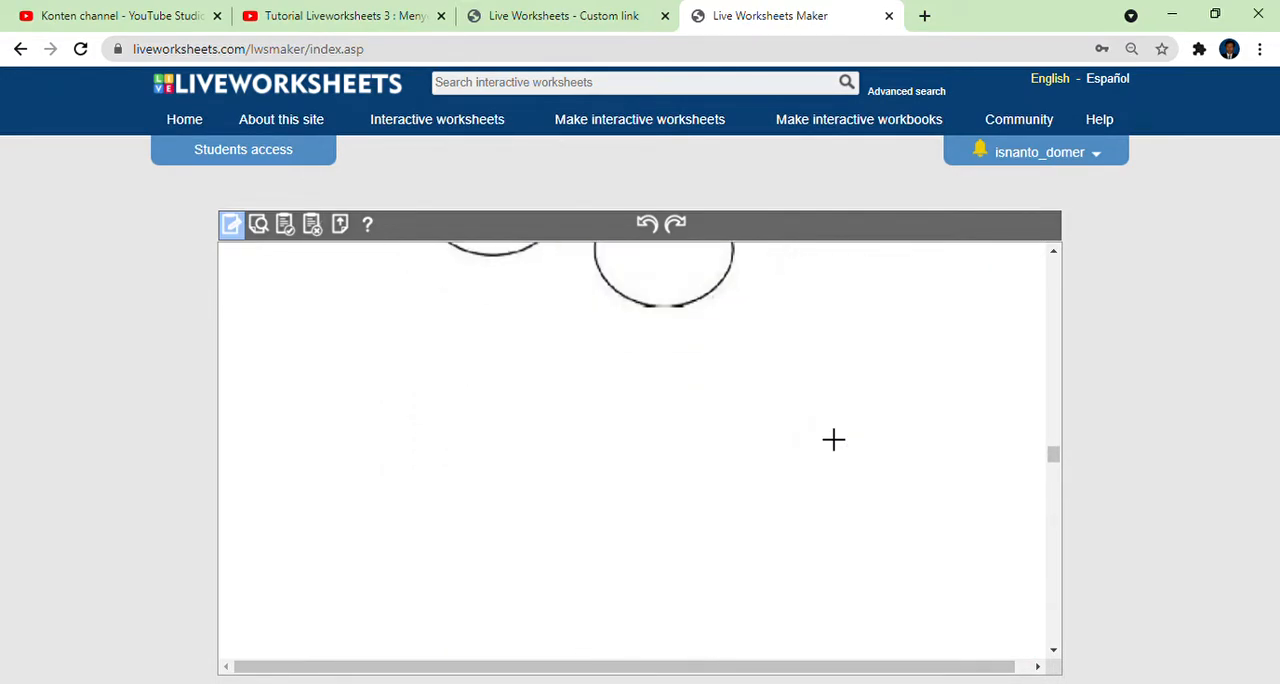
pyautogui.scroll(-9, 700, 432)
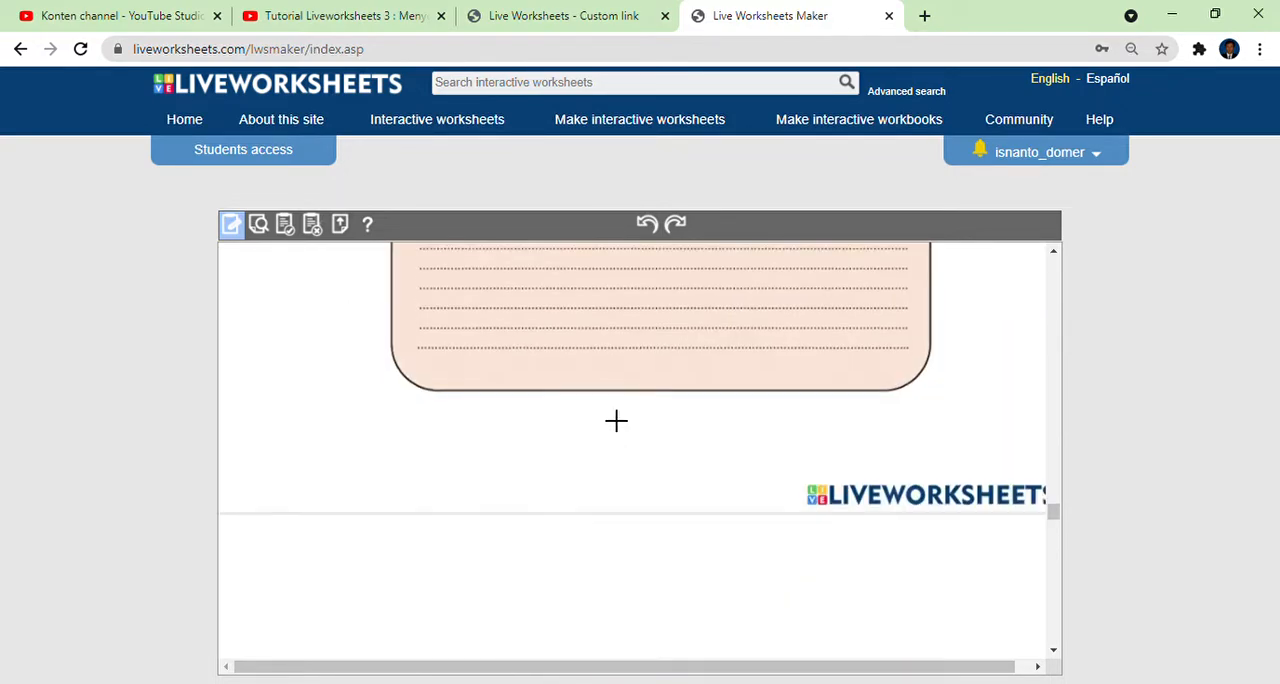
pyautogui.scroll(3, 626, 420)
pyautogui.scroll(-1, 560, 440)
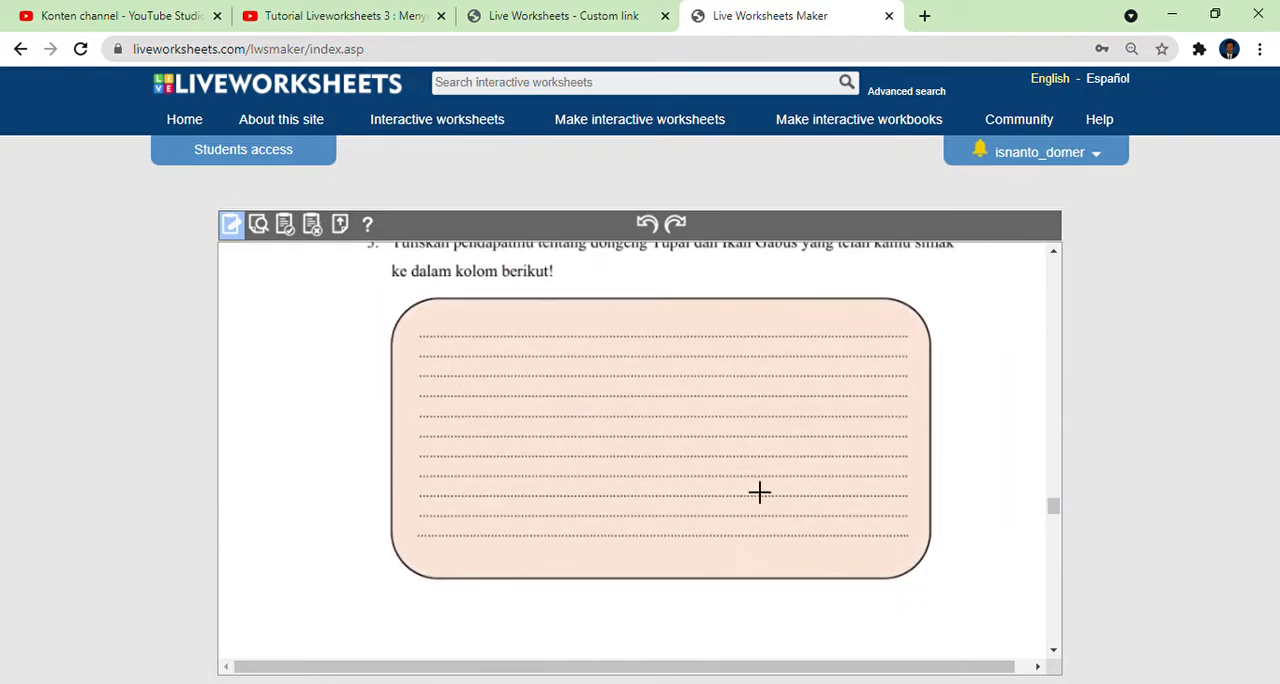
# Review the group worksheet from the Kelompok field and the pengrajin kayu reading text to the green answer table.
pyautogui.scroll(-3, 657, 474)
pyautogui.scroll(-3, 657, 474)
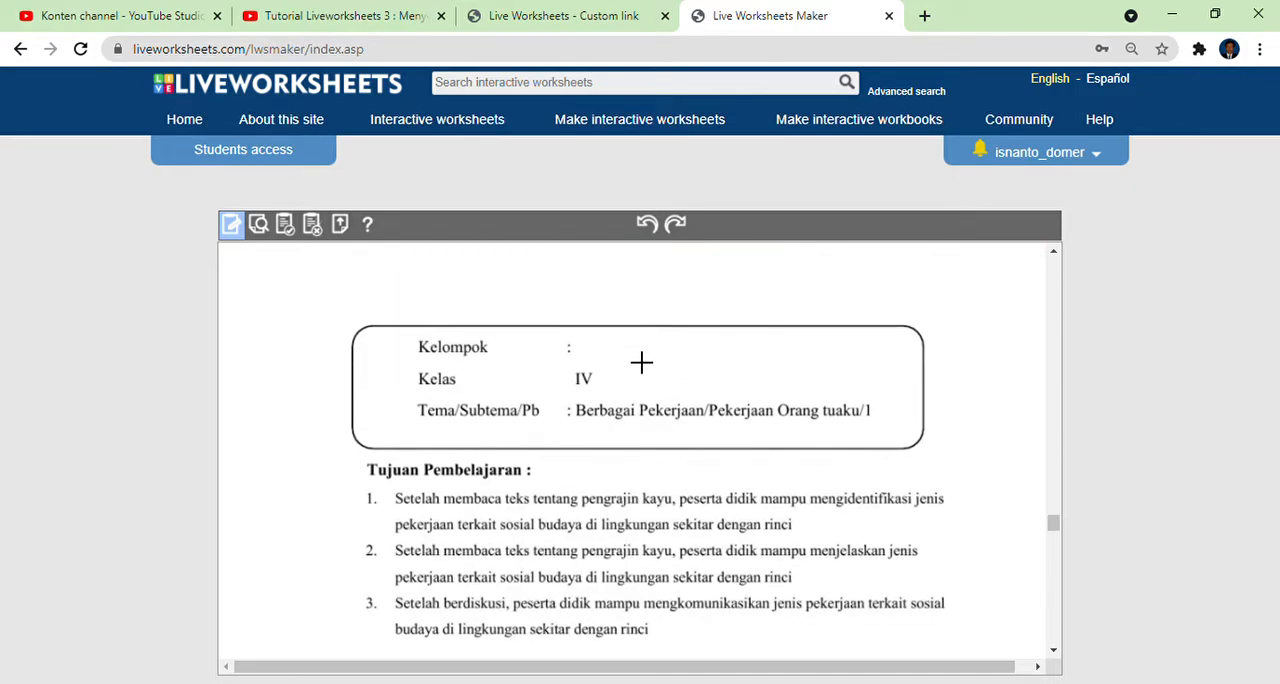
pyautogui.scroll(-5, 643, 362)
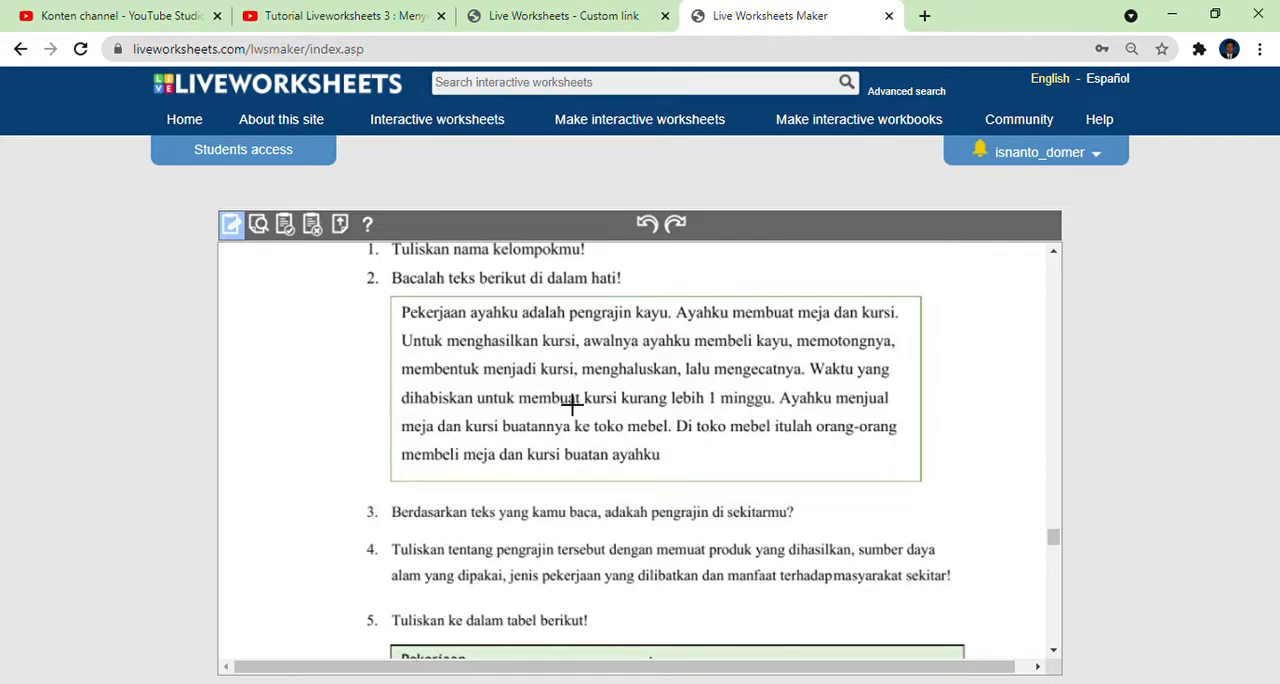
pyautogui.scroll(-2, 620, 419)
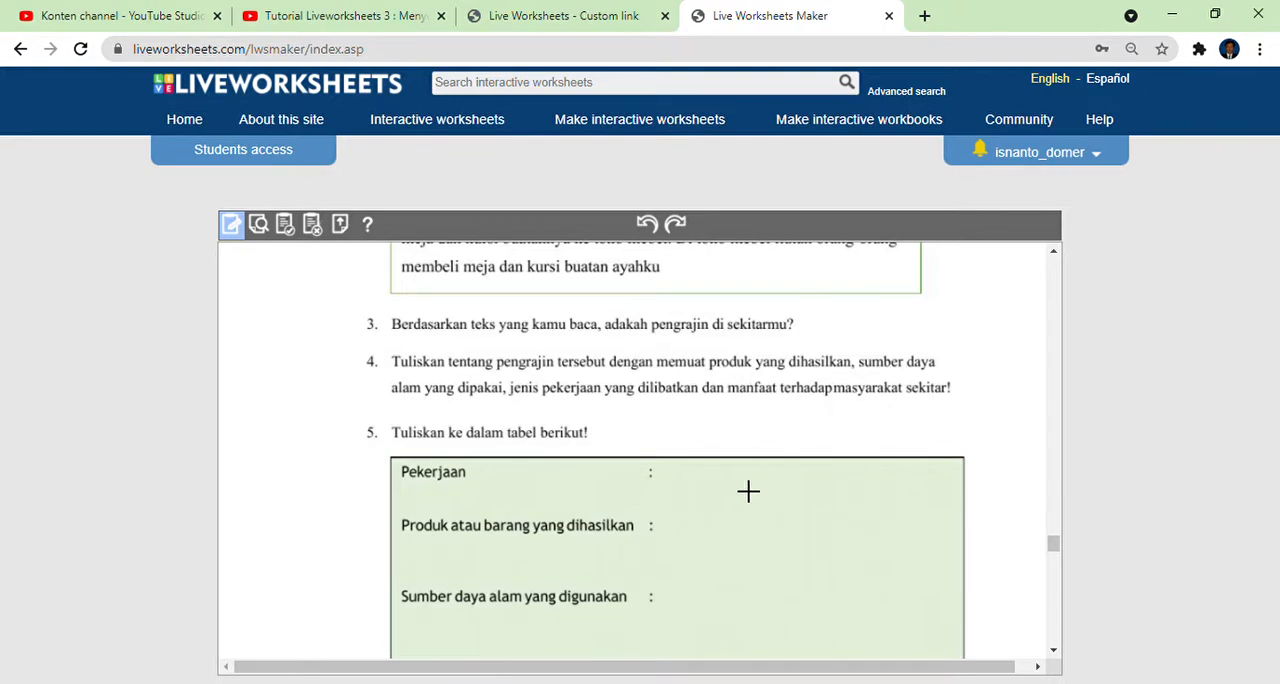
pyautogui.scroll(-10, 719, 543)
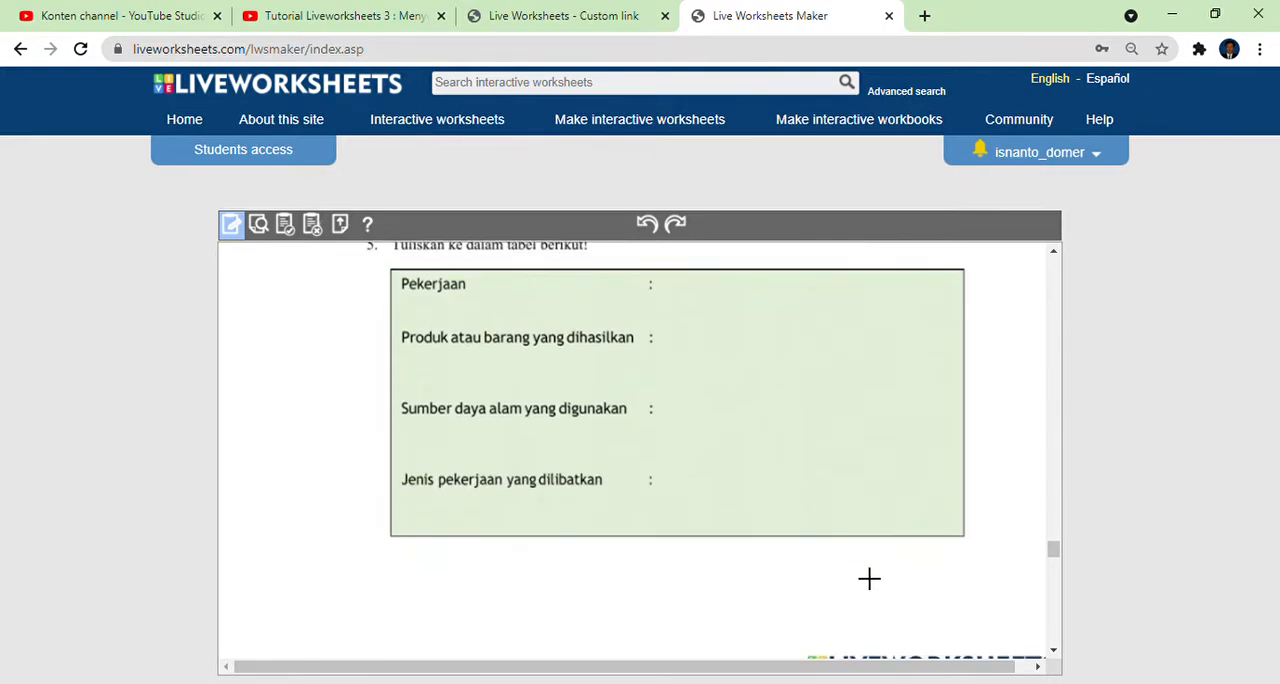
# Examine the sample exercise pages: Join Arrow, Check Box, Drop and Drag, and Wordsearch.
pyautogui.scroll(-1, 724, 511)
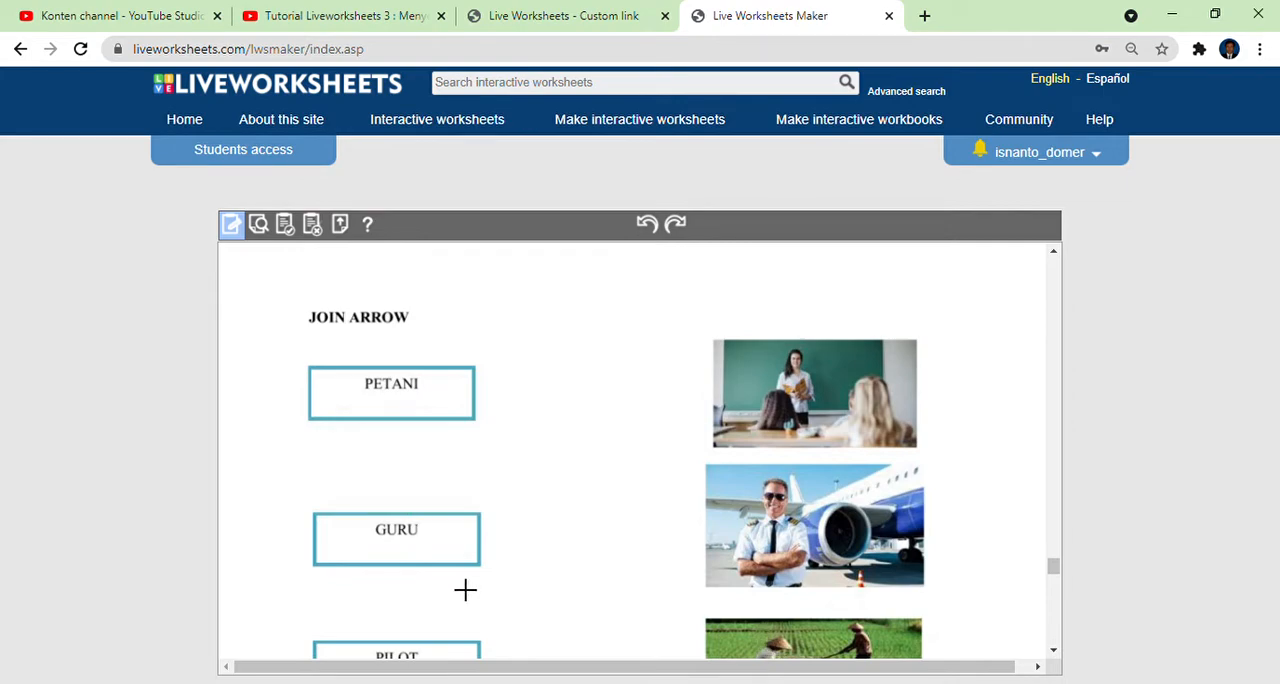
pyautogui.scroll(-3, 695, 493)
pyautogui.scroll(-3, 620, 360)
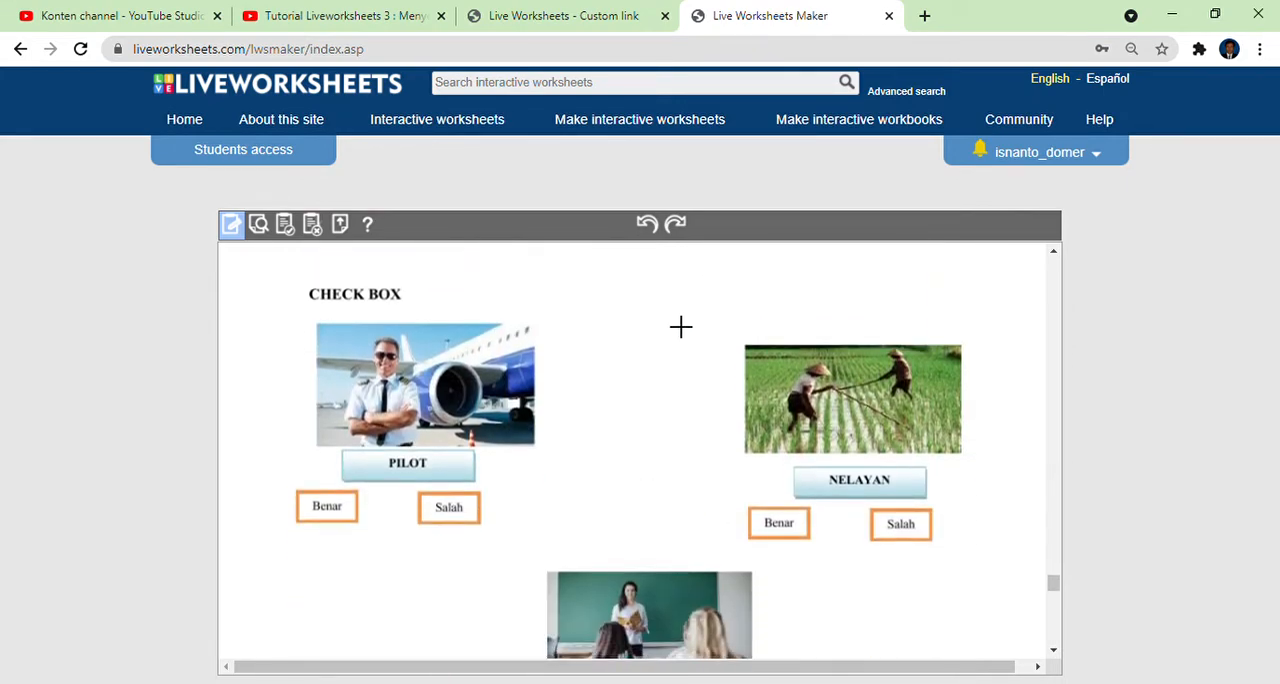
pyautogui.scroll(4, 810, 295)
pyautogui.scroll(-3, 785, 310)
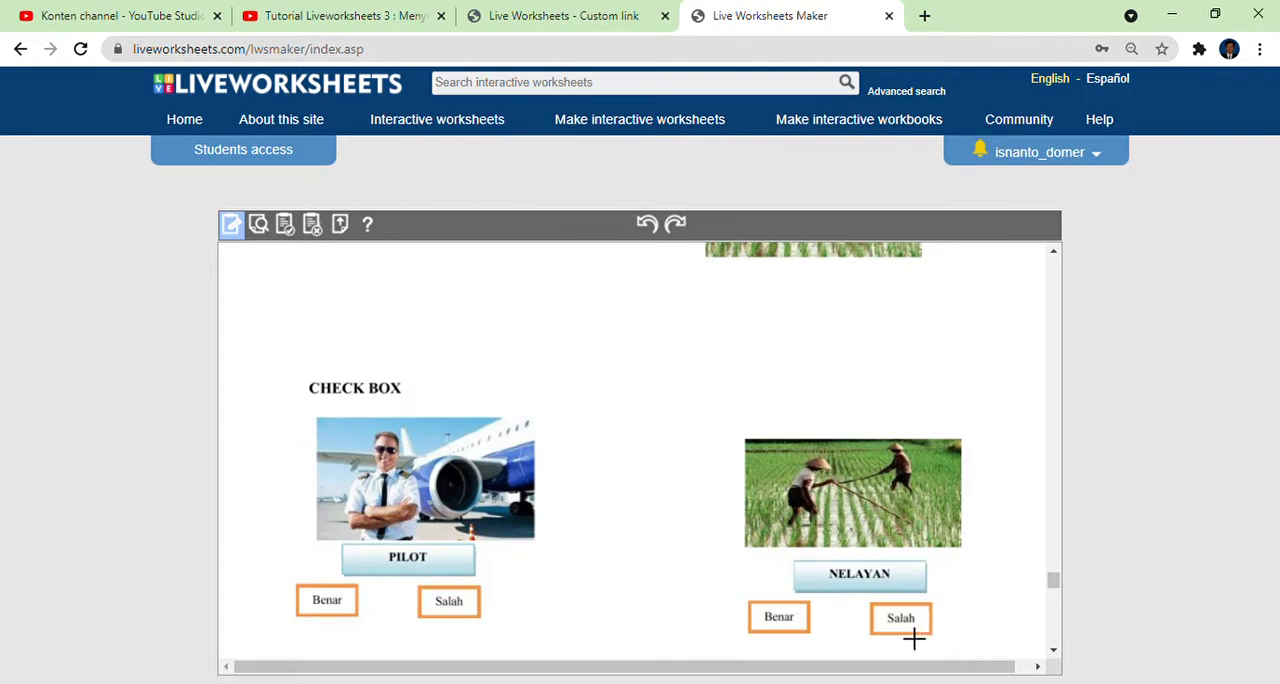
pyautogui.scroll(-3, 903, 540)
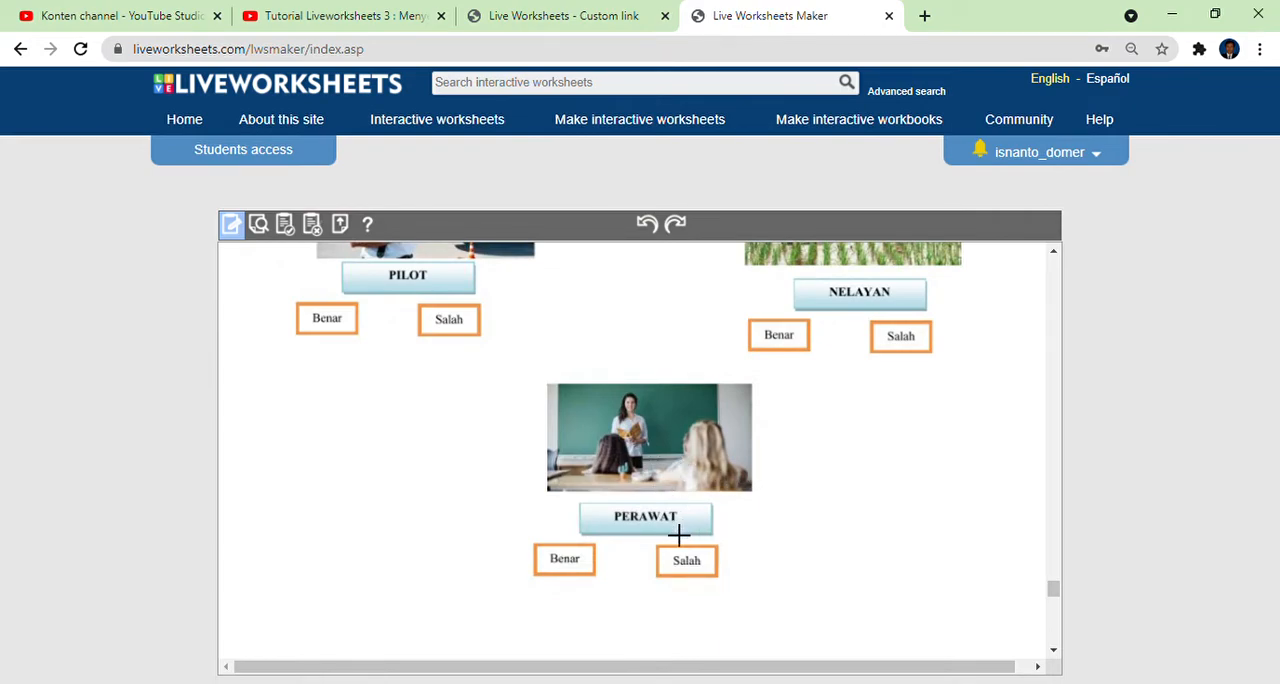
pyautogui.scroll(-6, 707, 569)
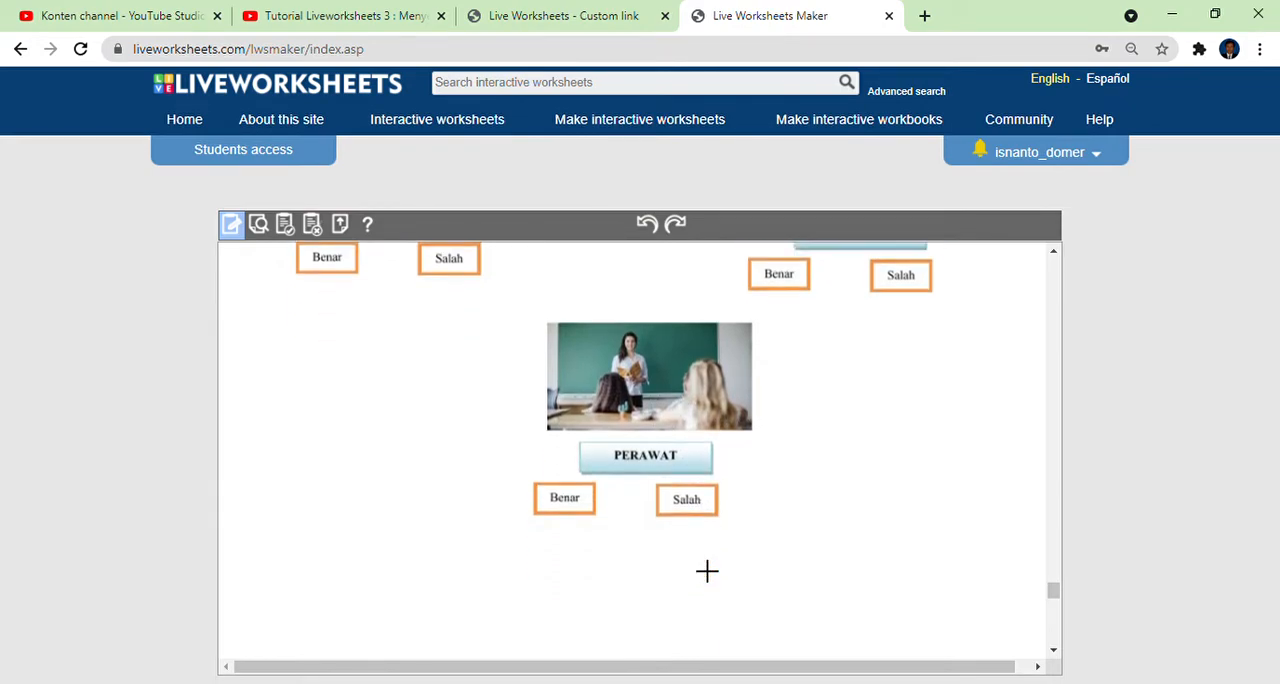
pyautogui.scroll(-1, 707, 569)
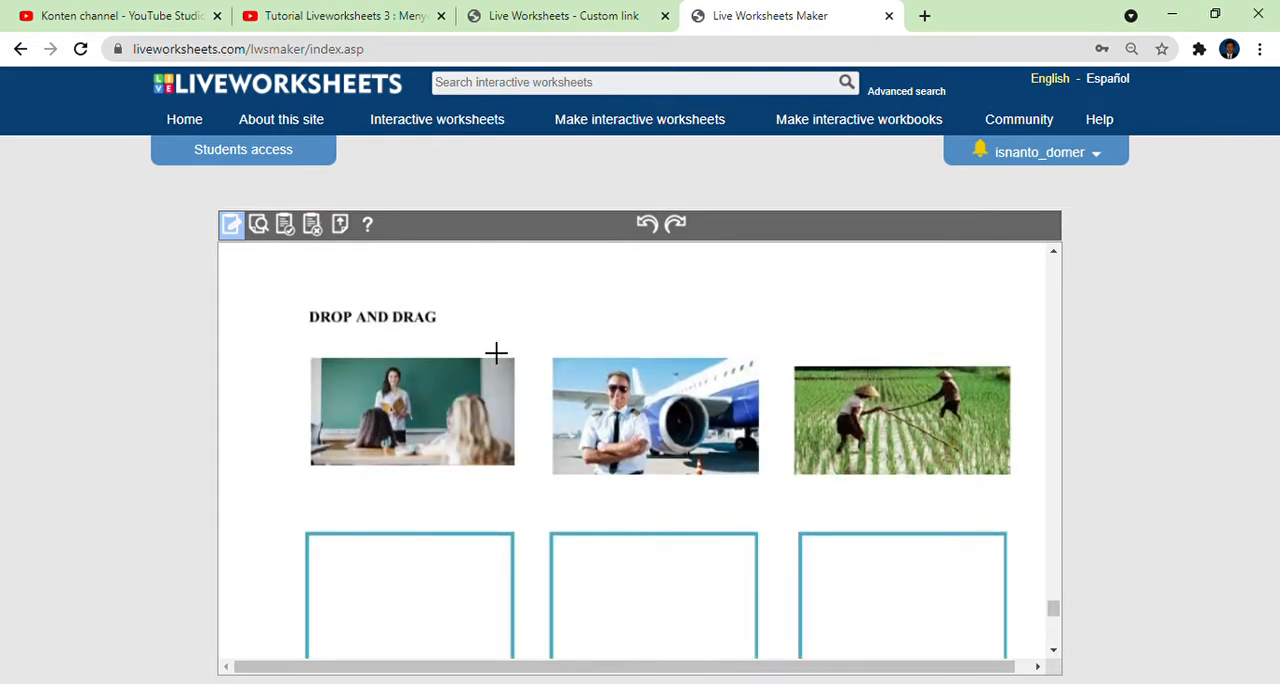
pyautogui.scroll(-1, 495, 352)
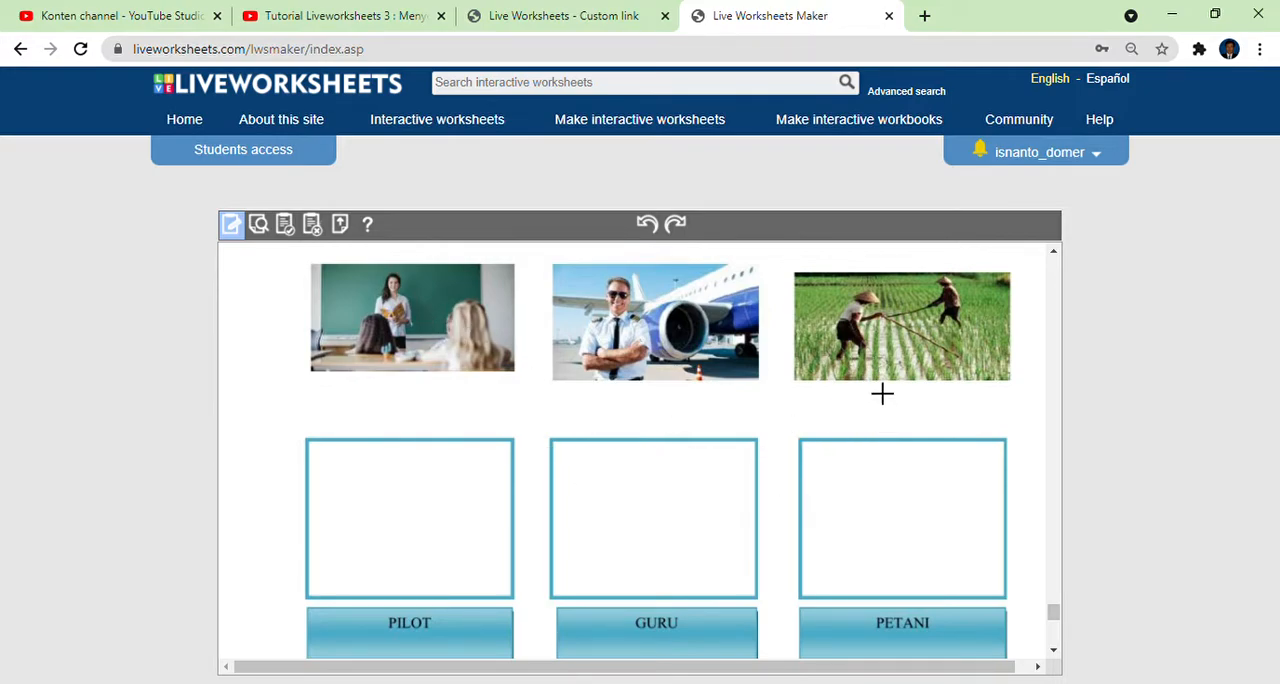
pyautogui.scroll(-5, 882, 393)
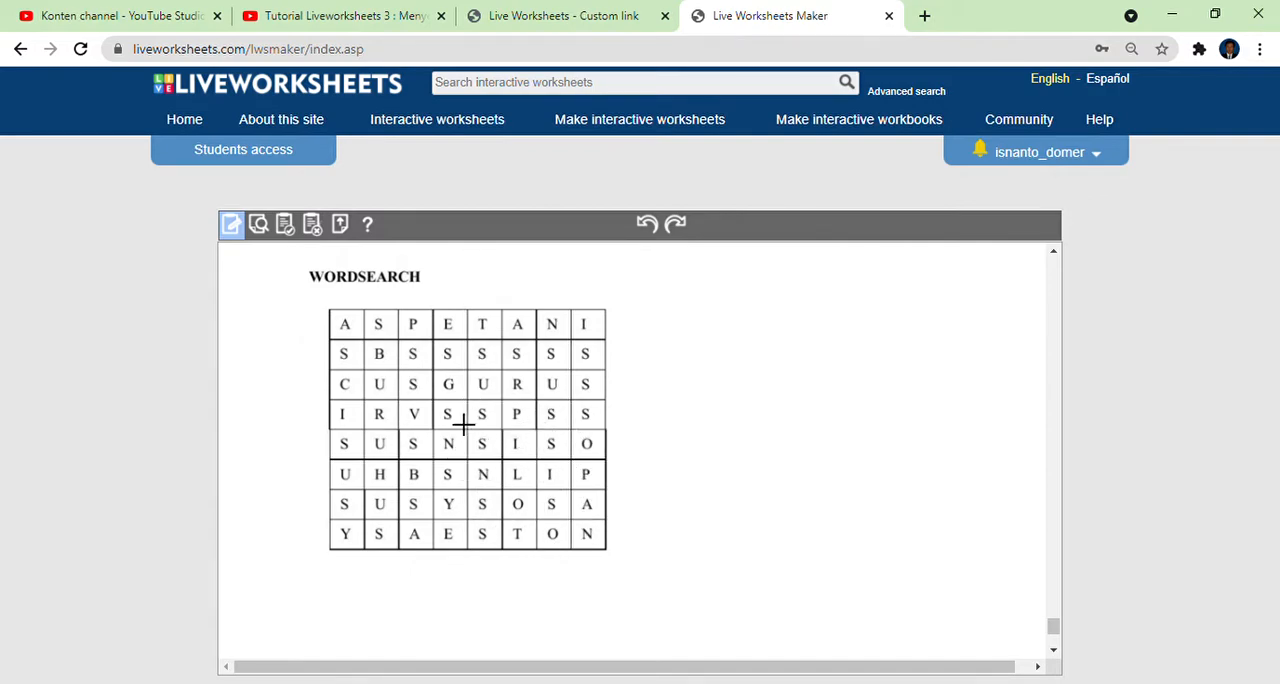
# Return to the individual LKPD page and draw an answer text box beside the Nama label.
pyautogui.scroll(3, 583, 452)
pyautogui.scroll(10, 583, 452)
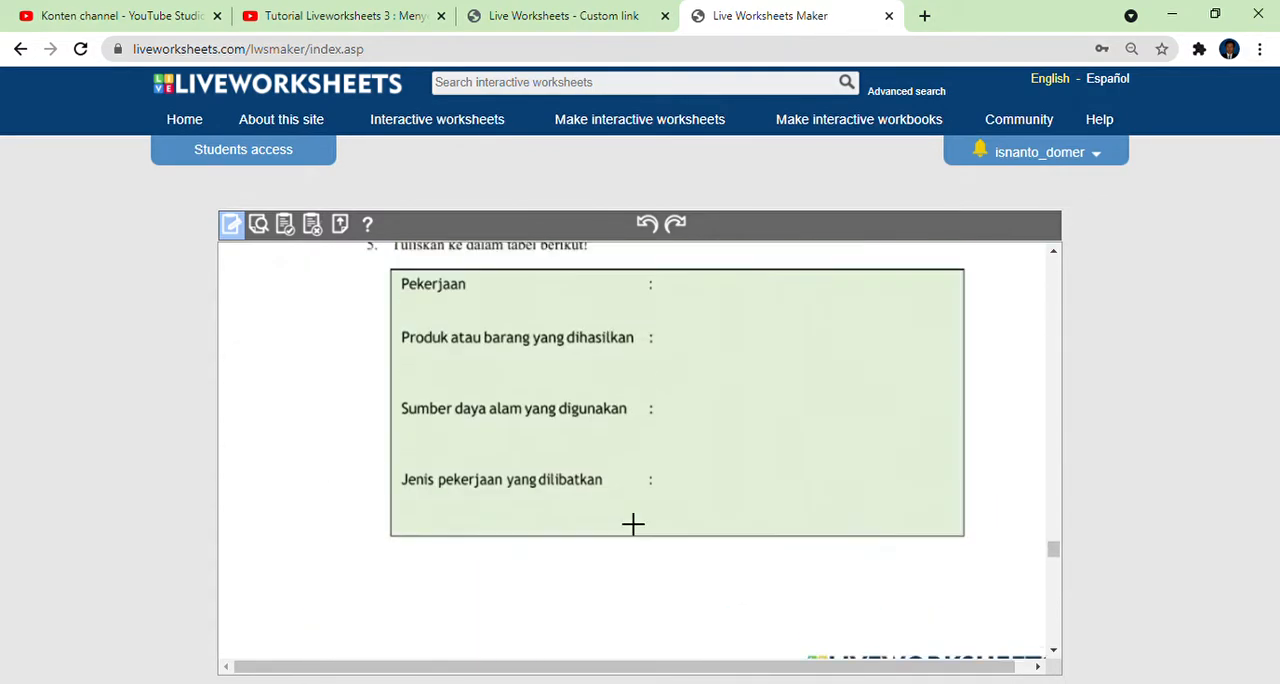
pyautogui.scroll(10, 633, 523)
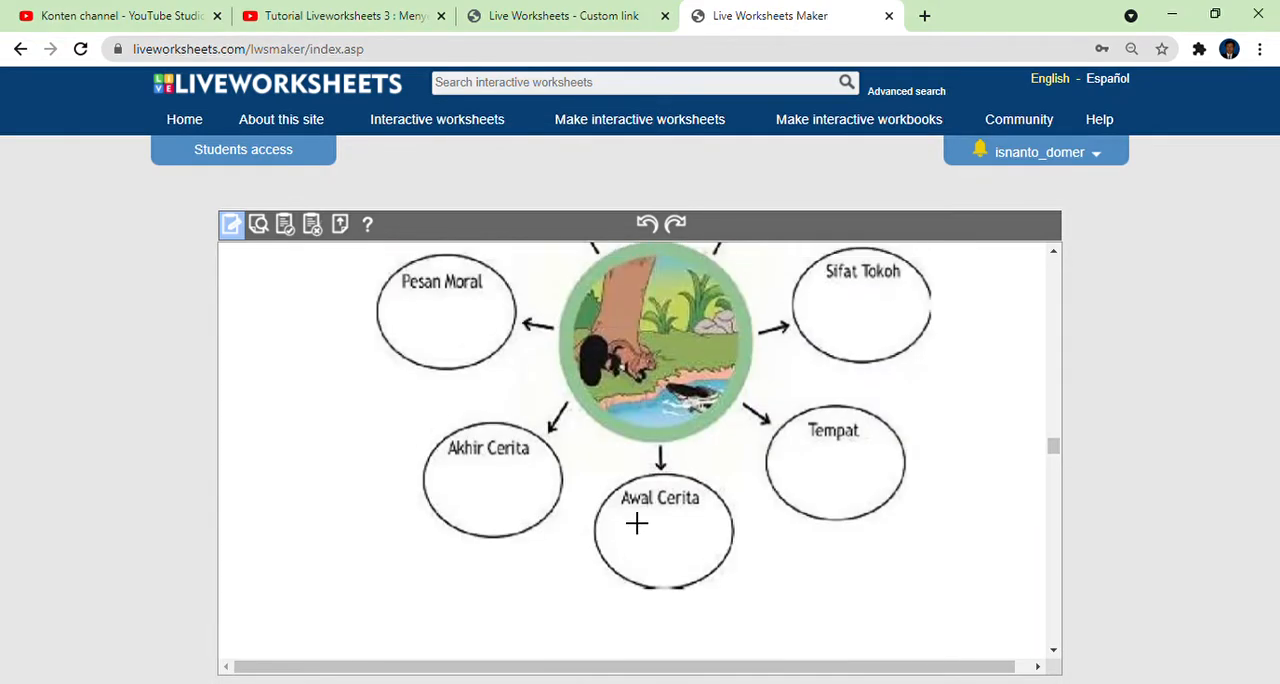
pyautogui.scroll(10, 548, 505)
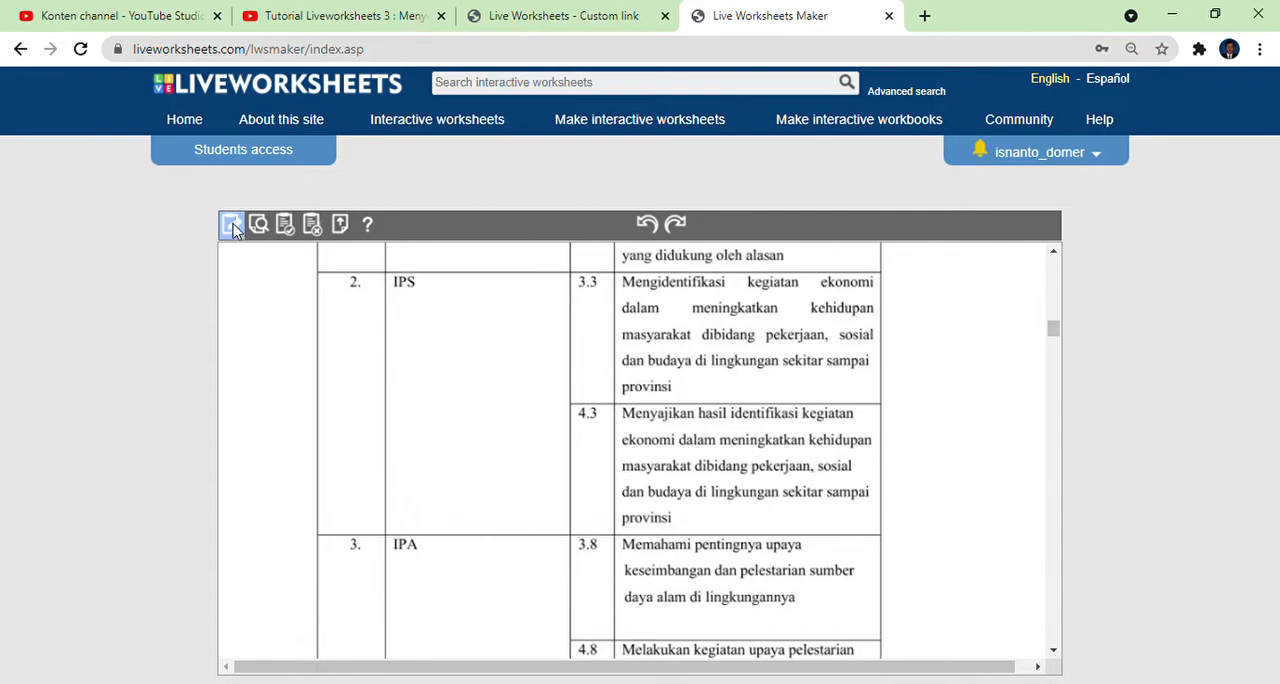
pyautogui.scroll(6, 600, 491)
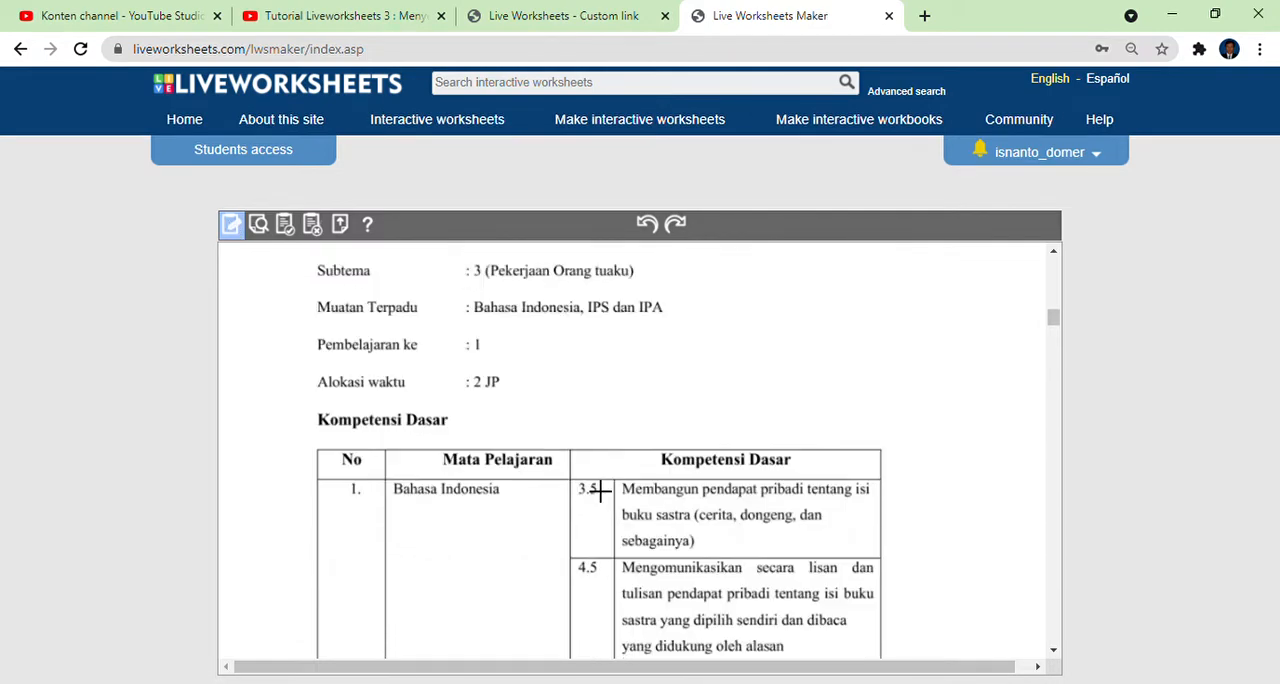
pyautogui.scroll(-15, 600, 491)
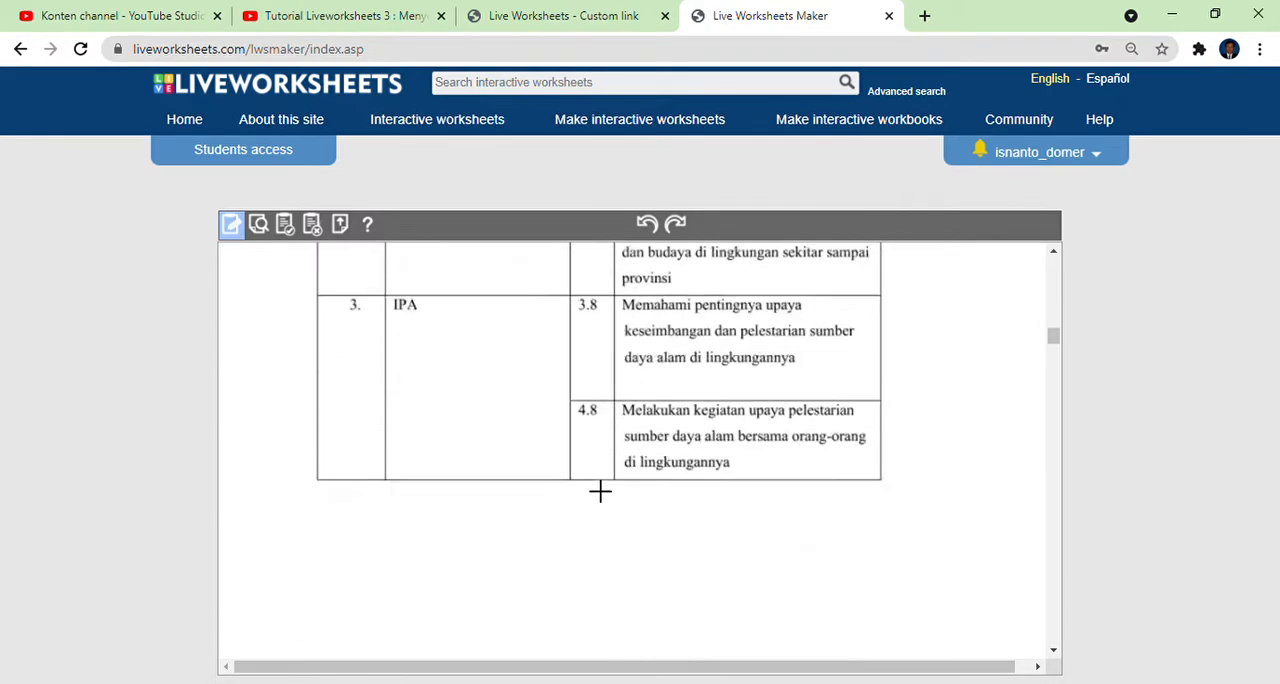
pyautogui.scroll(-10, 600, 491)
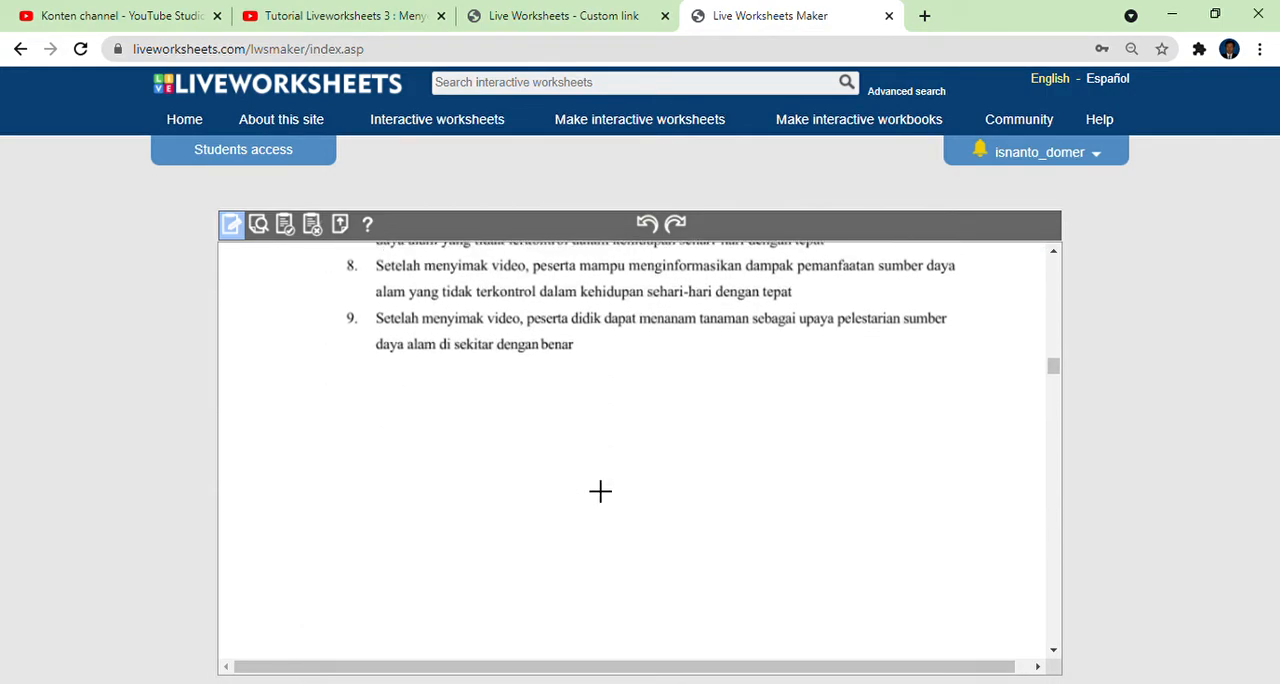
pyautogui.scroll(-5, 600, 491)
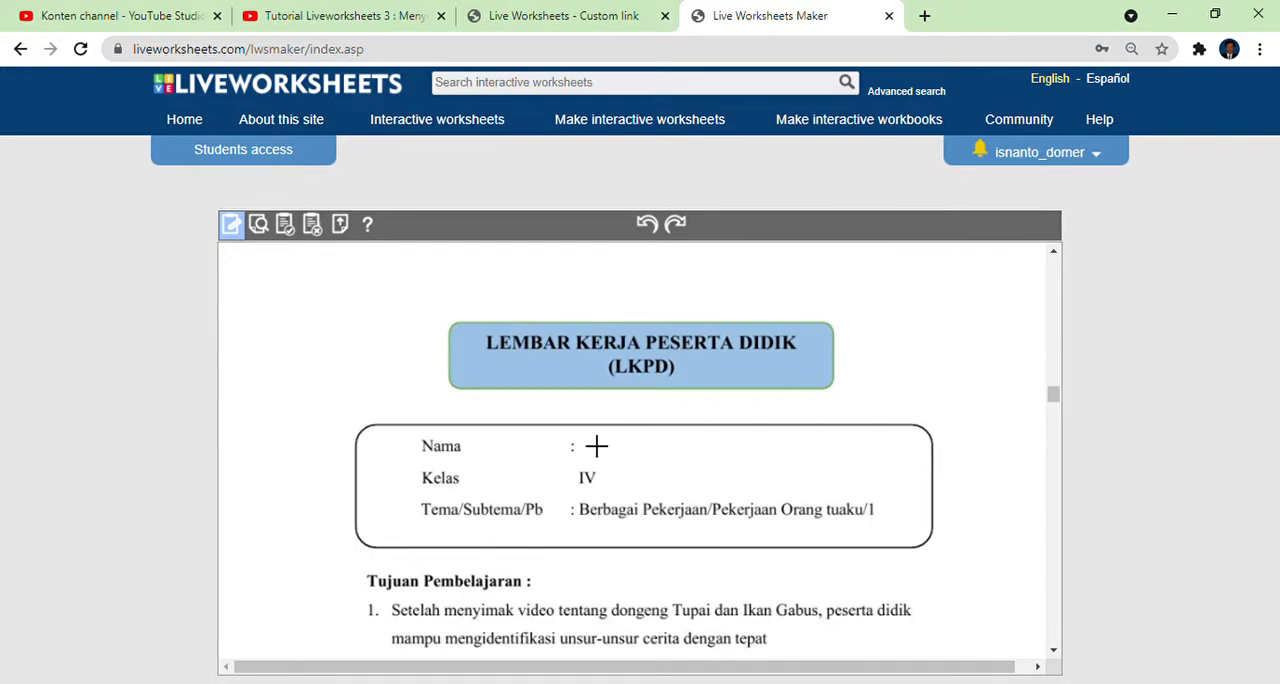
pyautogui.moveTo(594, 443); pyautogui.dragTo(933, 484)
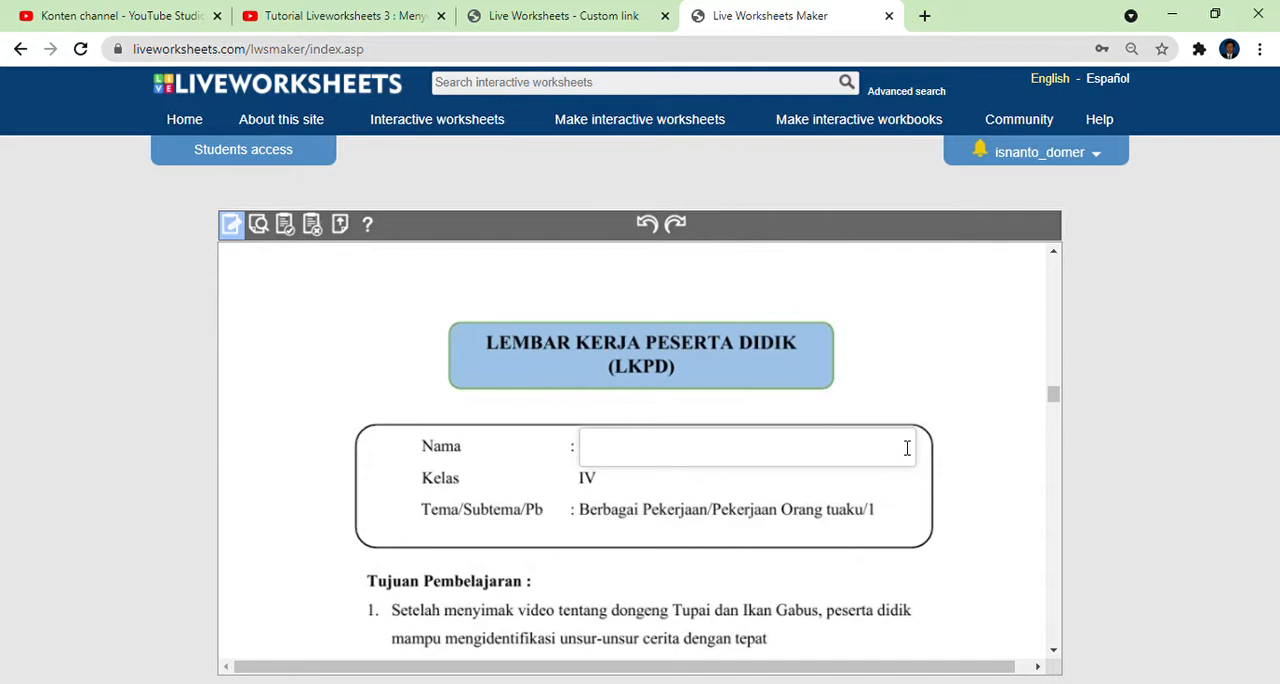
pyautogui.scroll(-4, 907, 448)
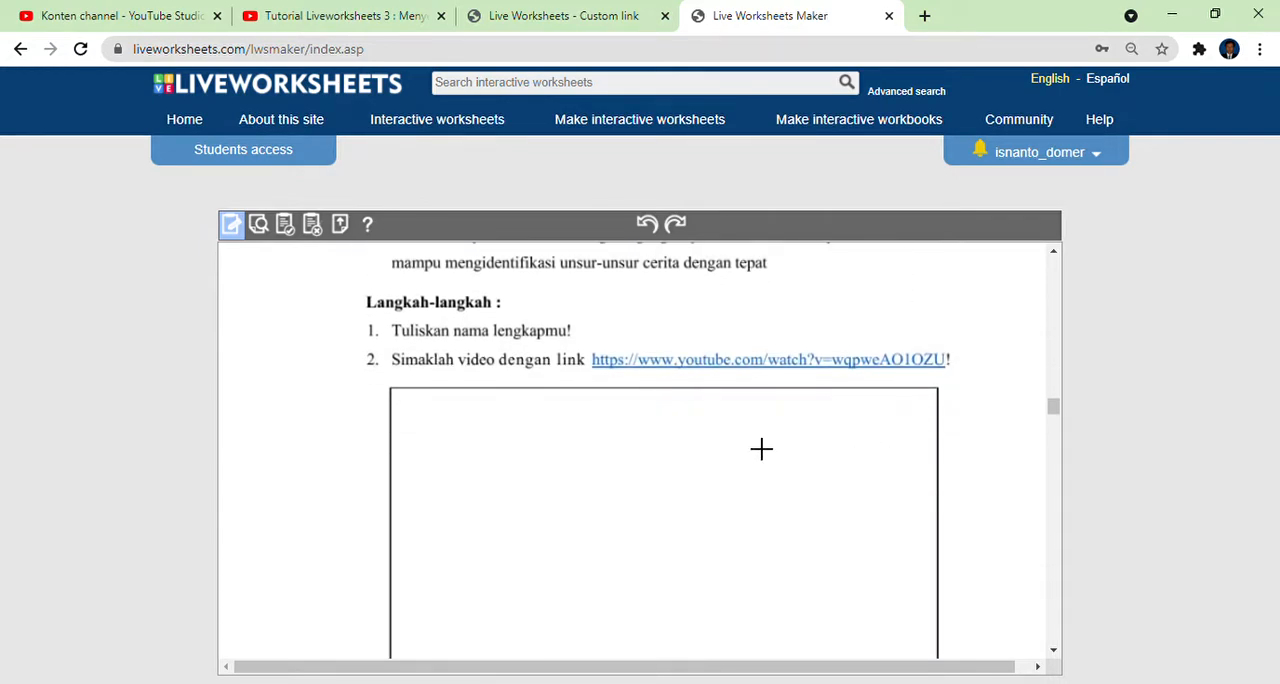
pyautogui.scroll(-2, 757, 448)
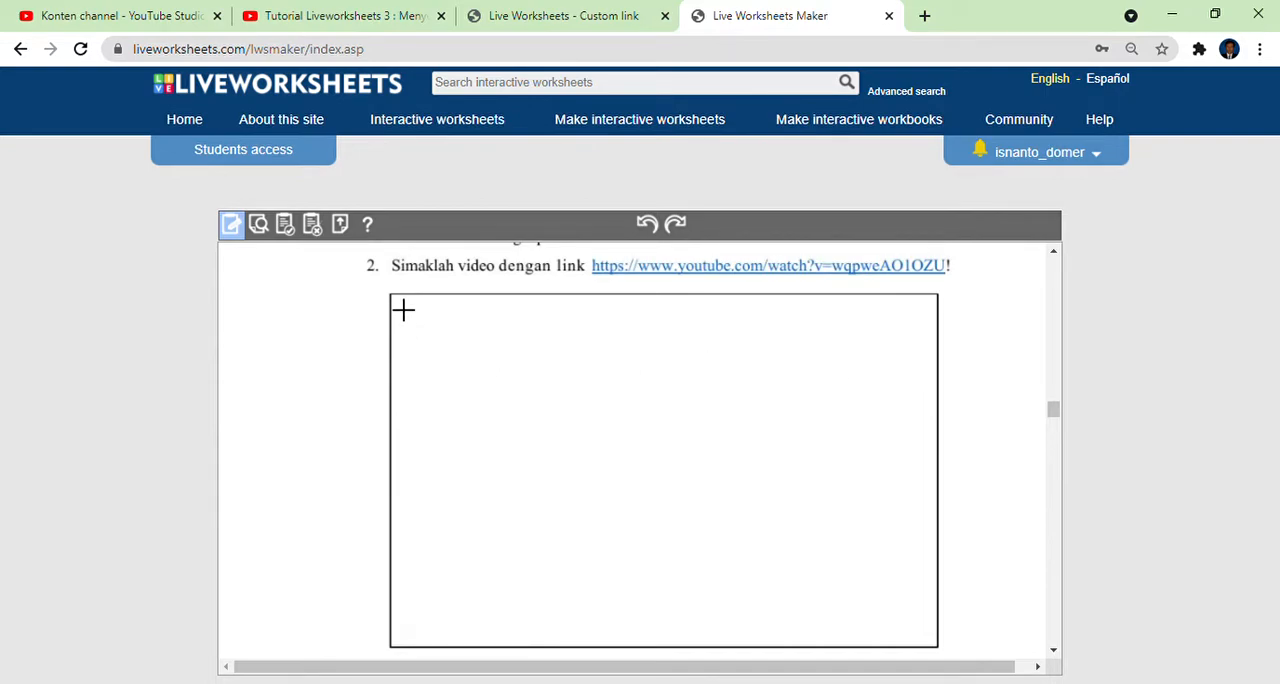
pyautogui.moveTo(405, 309); pyautogui.dragTo(955, 664)
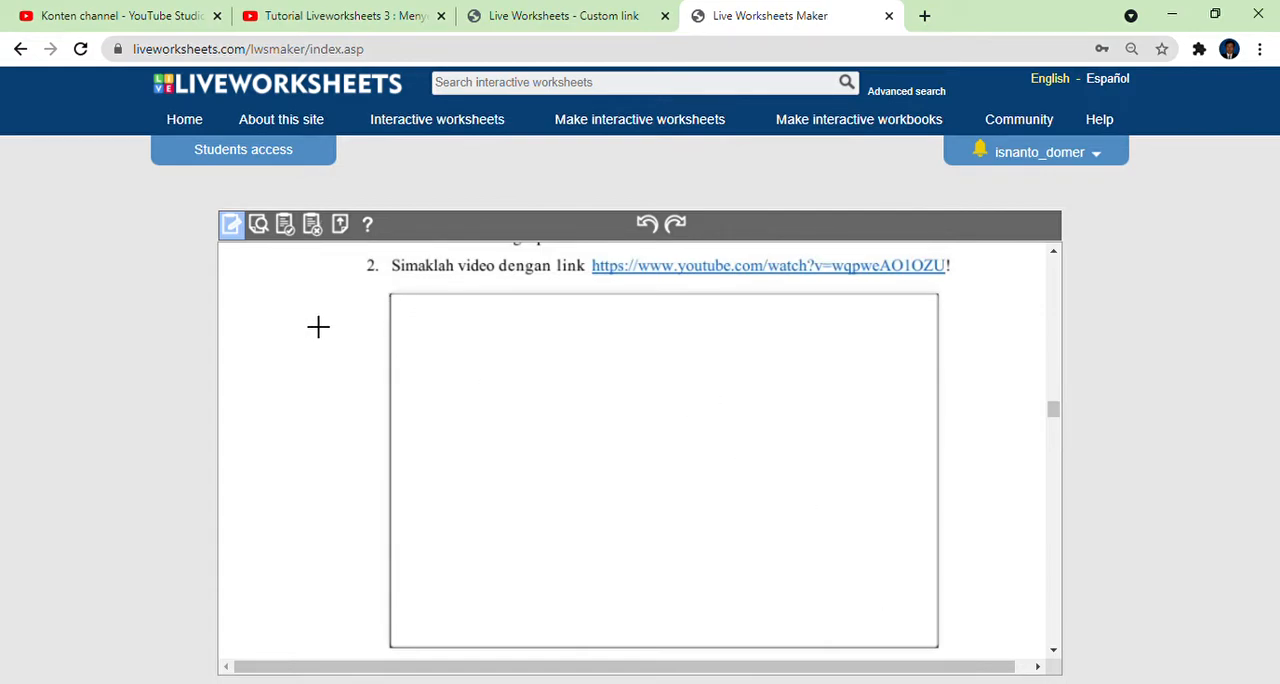
pyautogui.click(440, 328)
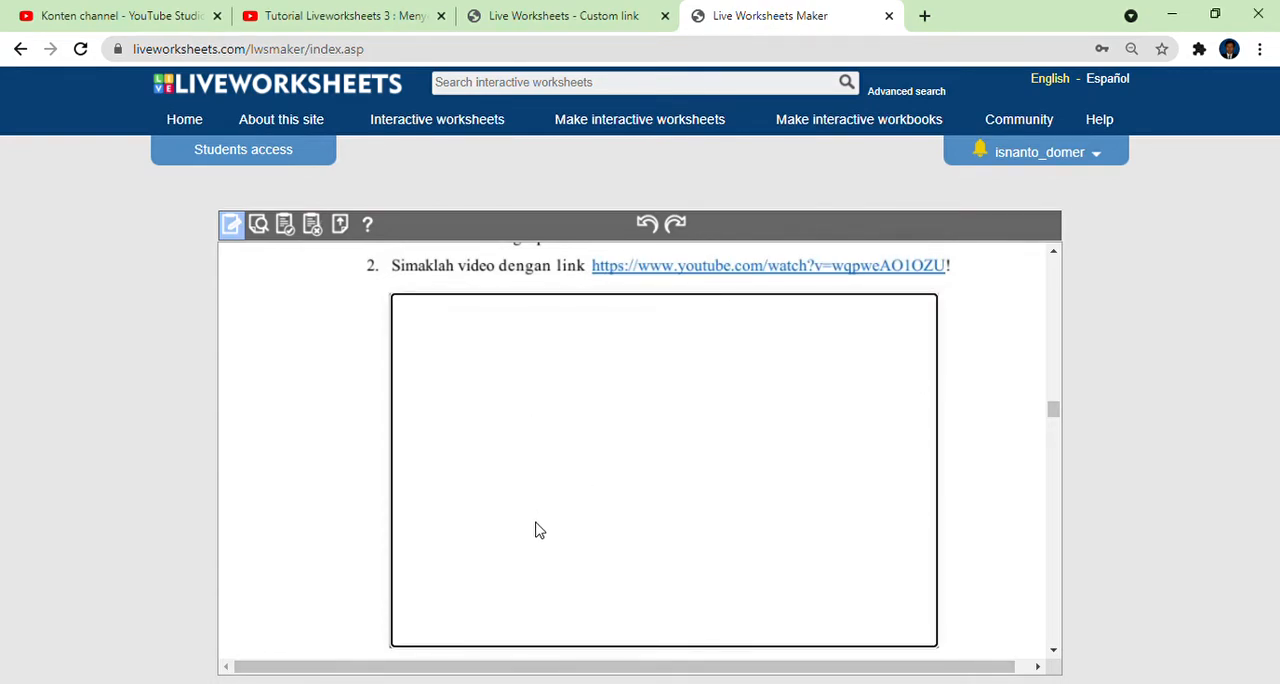
pyautogui.write('https://www.youtube.com/watch?v=wqpweAO1OZU')
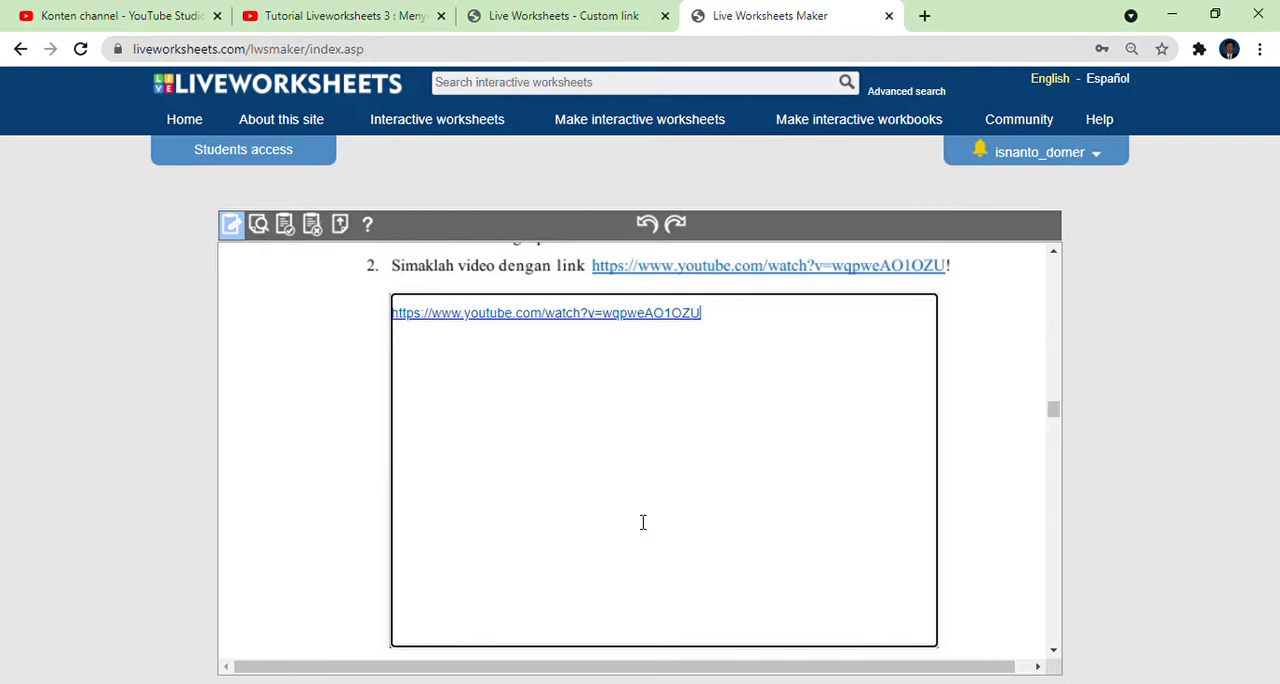
pyautogui.scroll(-10, 643, 522)
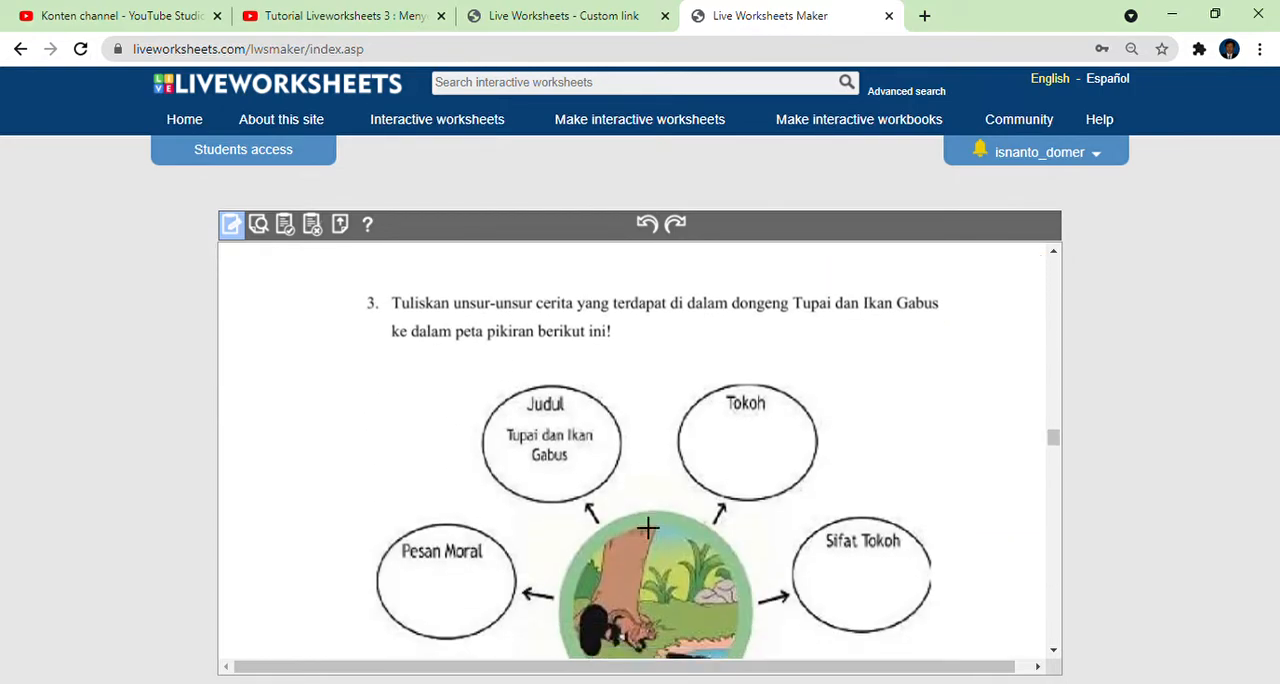
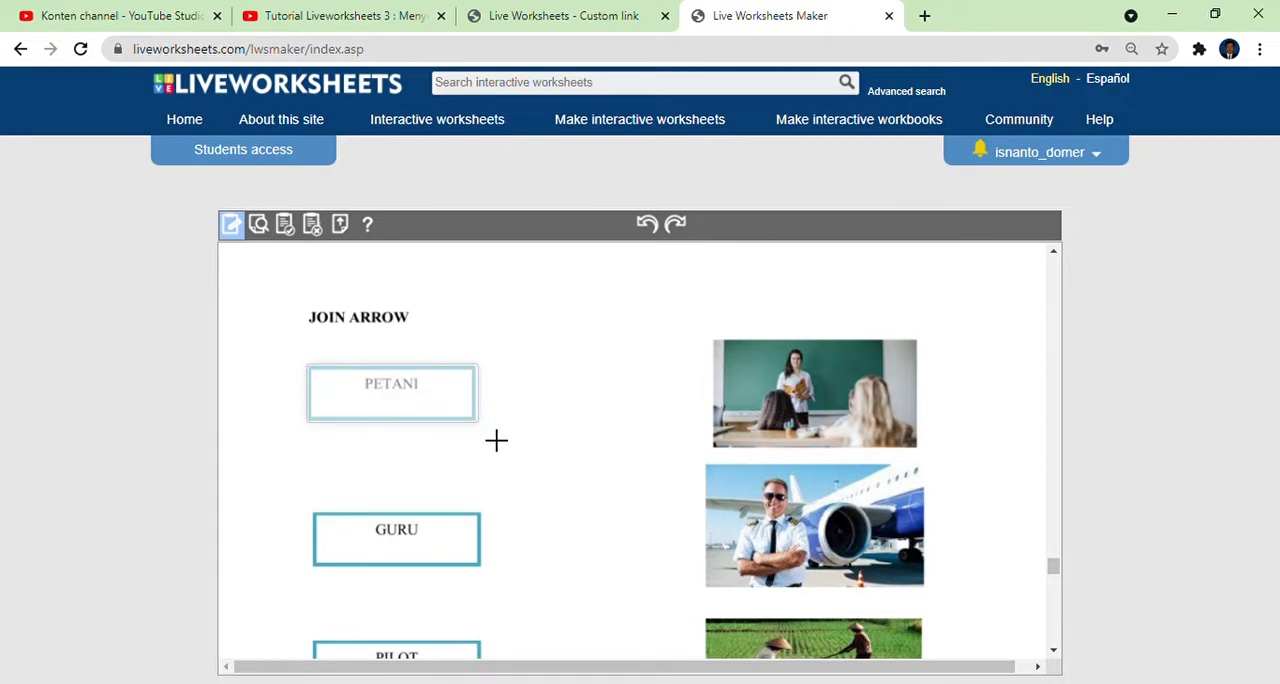
# Enter join:1 in the PETANI box and draw a matching join:1 text box over the rice farmers picture.
pyautogui.click(404, 406)
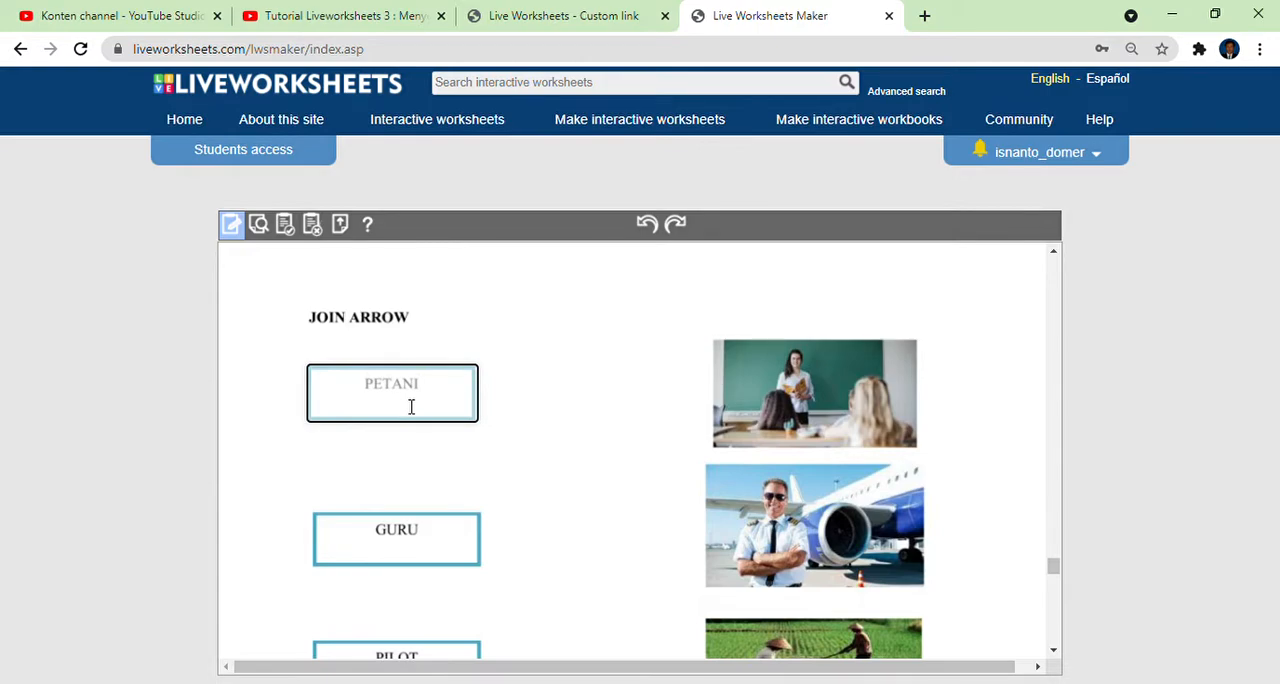
pyautogui.write('o')
pyautogui.write('in')
pyautogui.write('J')
pyautogui.scroll(-1, 675, 497)
pyautogui.scroll(-2, 675, 497)
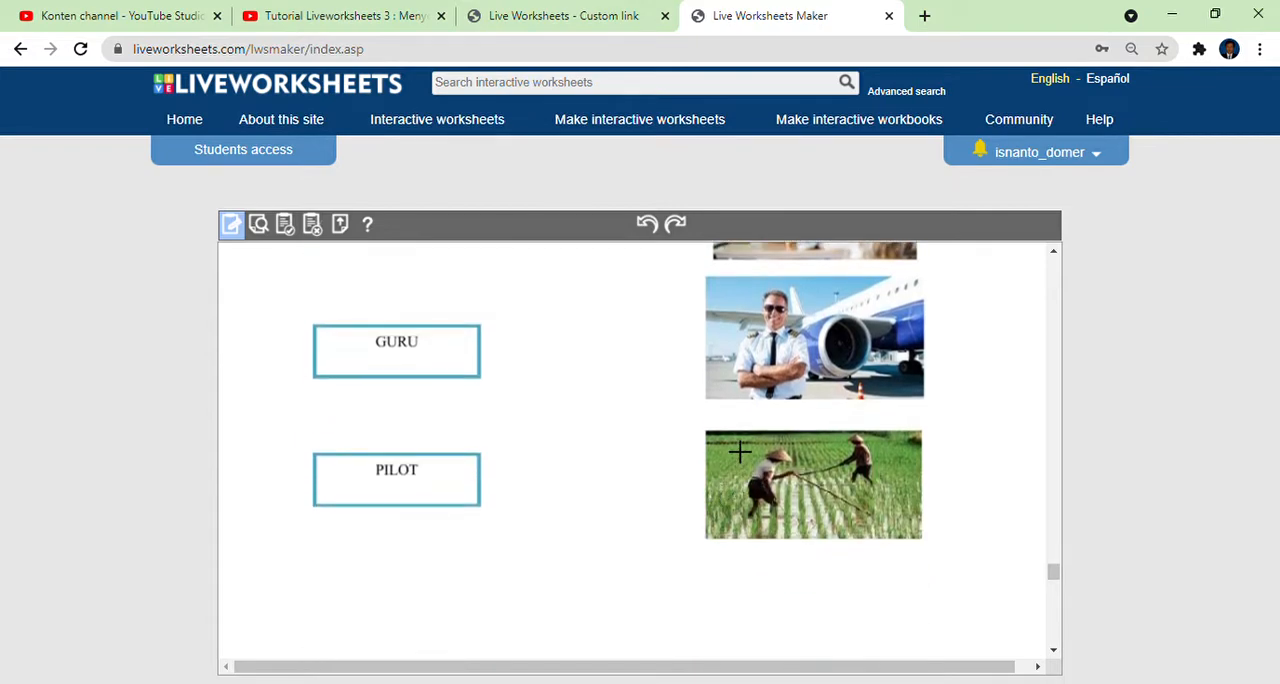
pyautogui.moveTo(721, 443); pyautogui.dragTo(923, 537)
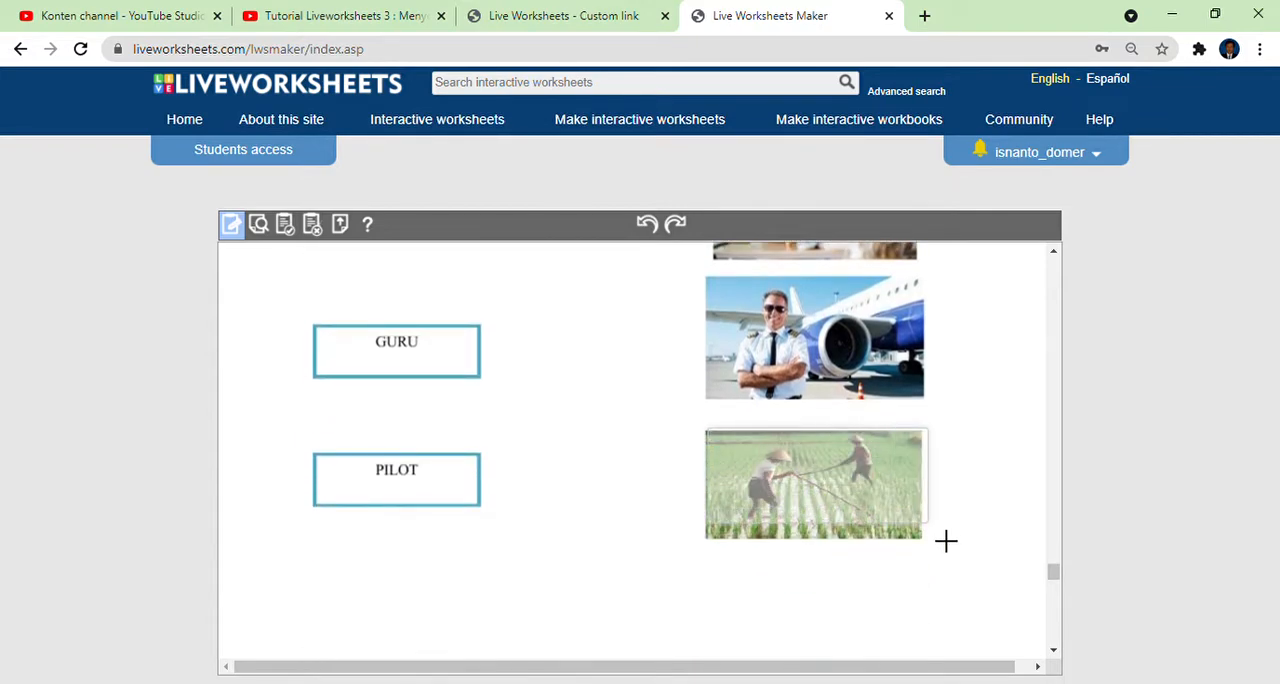
pyautogui.click(835, 510)
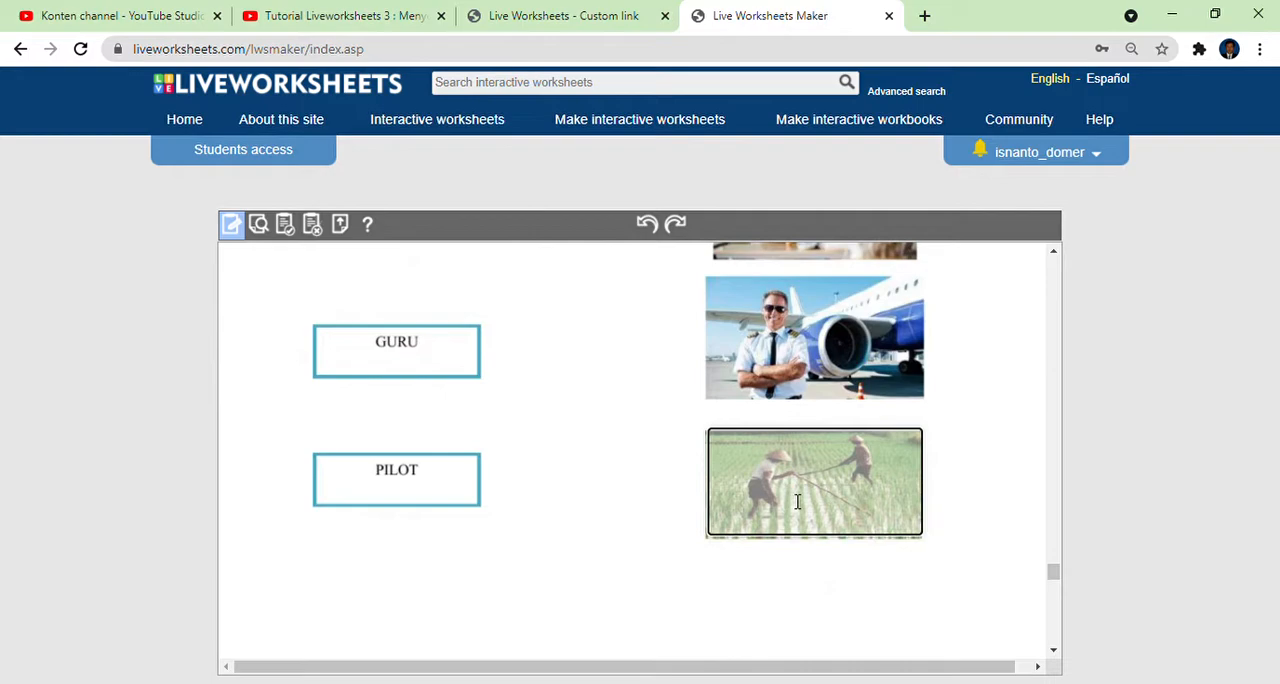
pyautogui.write('join:1')
# Draw text boxes over the GURU label and the classroom teacher picture, entering join:2 in both.
pyautogui.scroll(1, 430, 405)
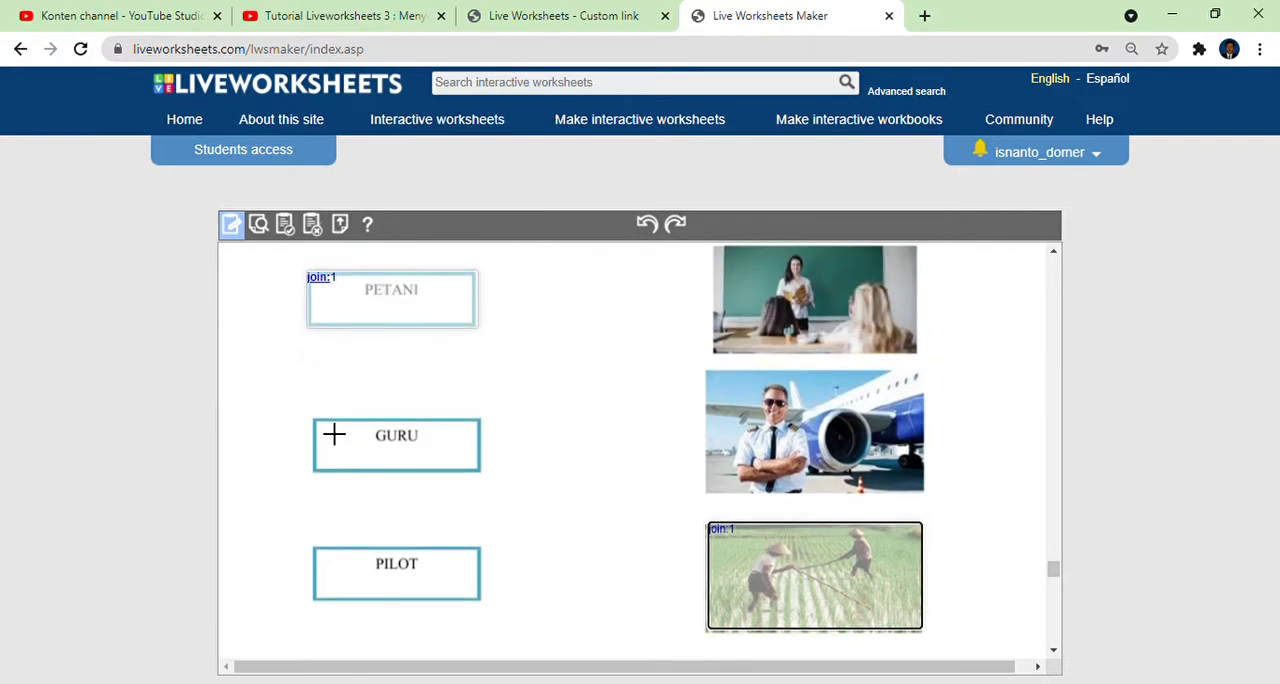
pyautogui.moveTo(323, 434); pyautogui.dragTo(504, 490)
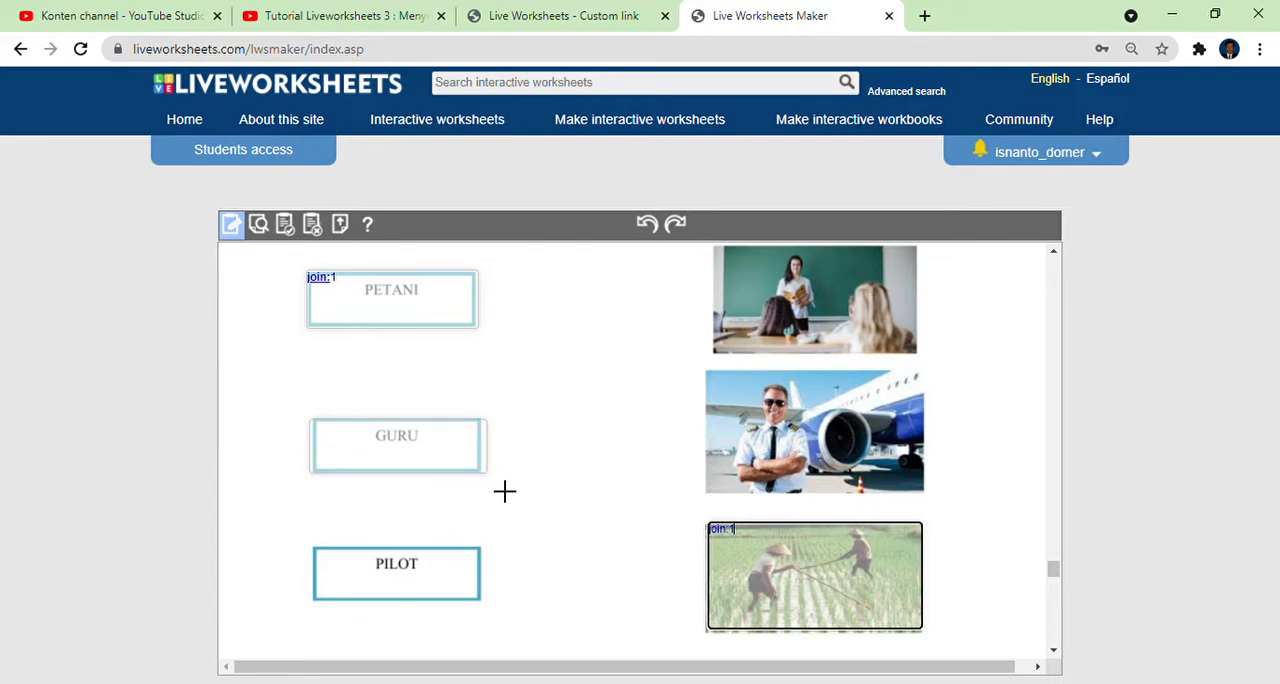
pyautogui.click(437, 450)
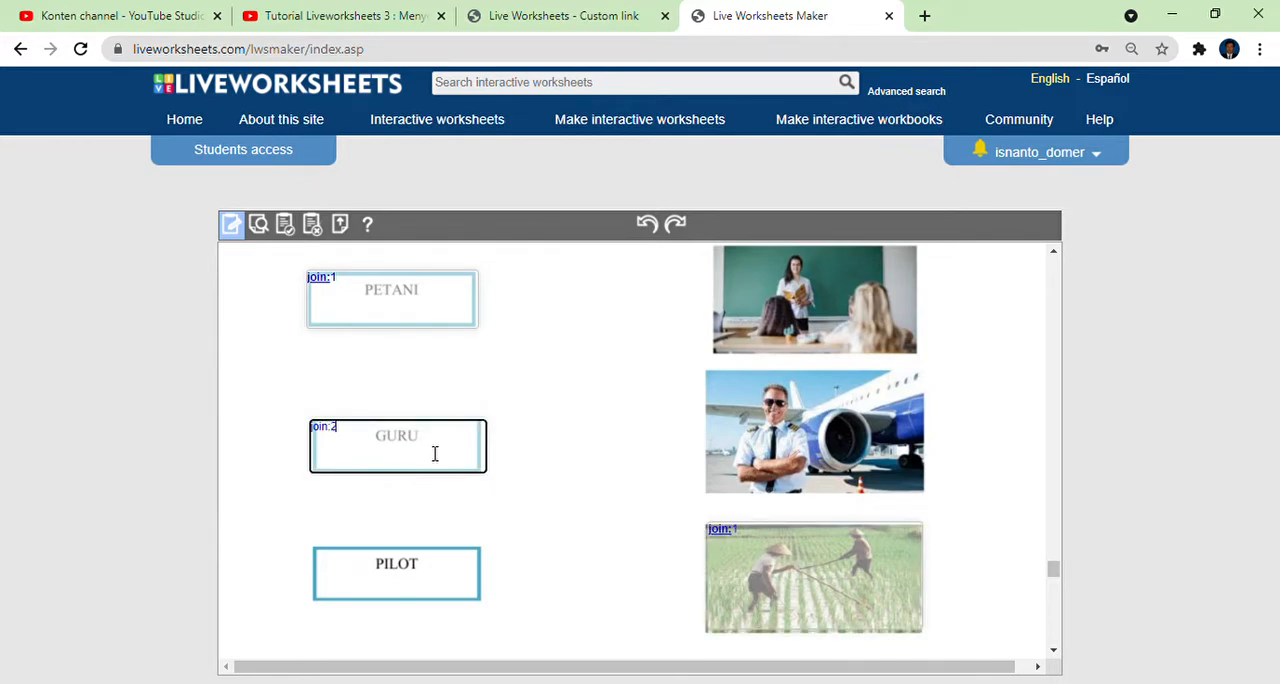
pyautogui.moveTo(717, 251); pyautogui.dragTo(937, 367)
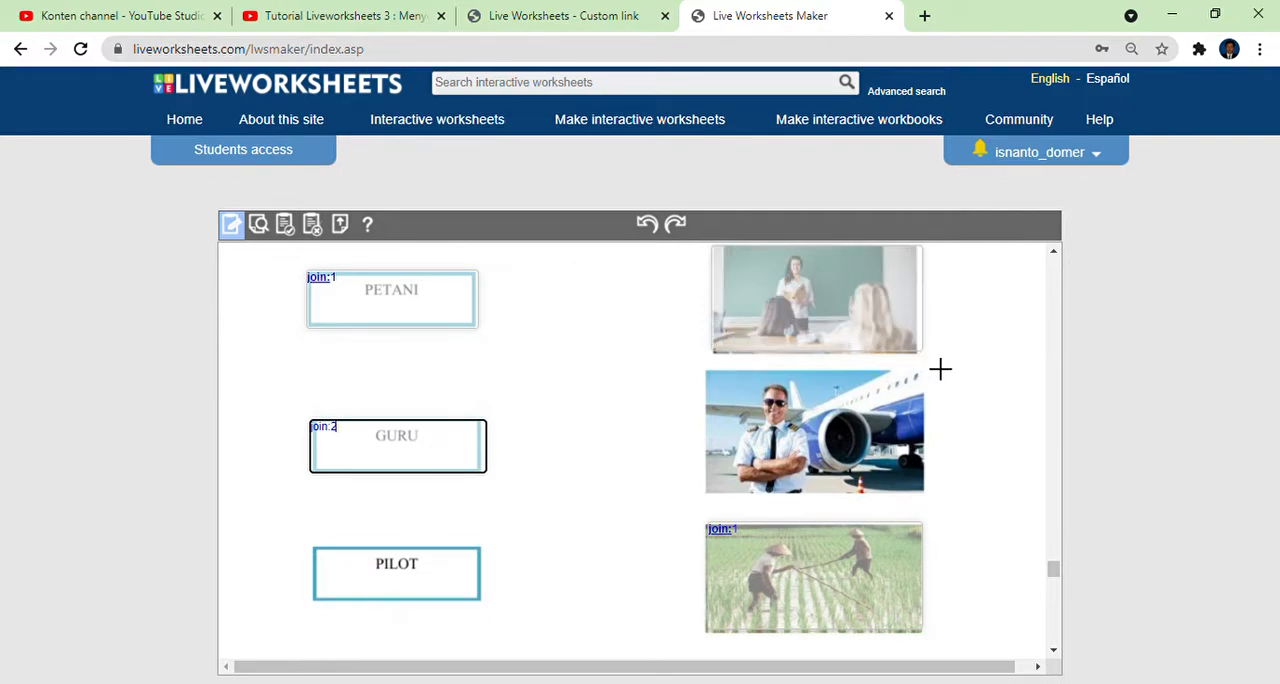
pyautogui.click(782, 299)
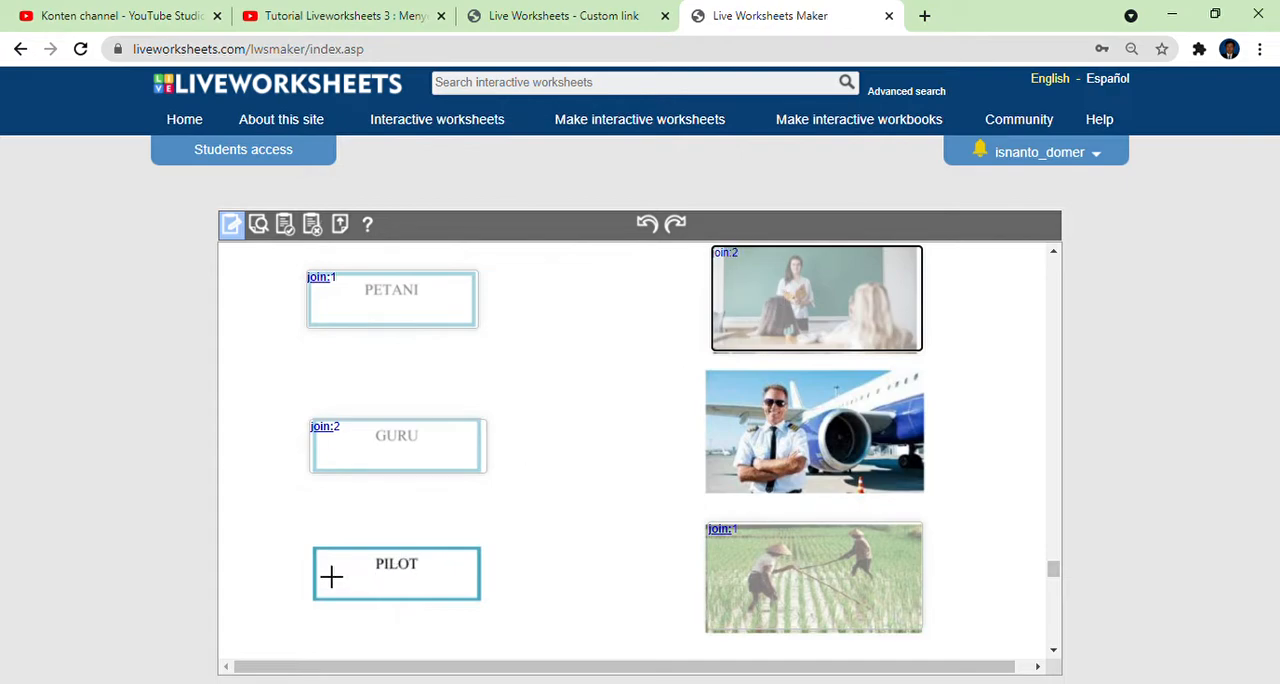
# Draw text boxes with join:3 over the PILOT label and pilot picture, and correct the teacher picture's entry to join:2.
pyautogui.moveTo(308, 546); pyautogui.dragTo(486, 622)
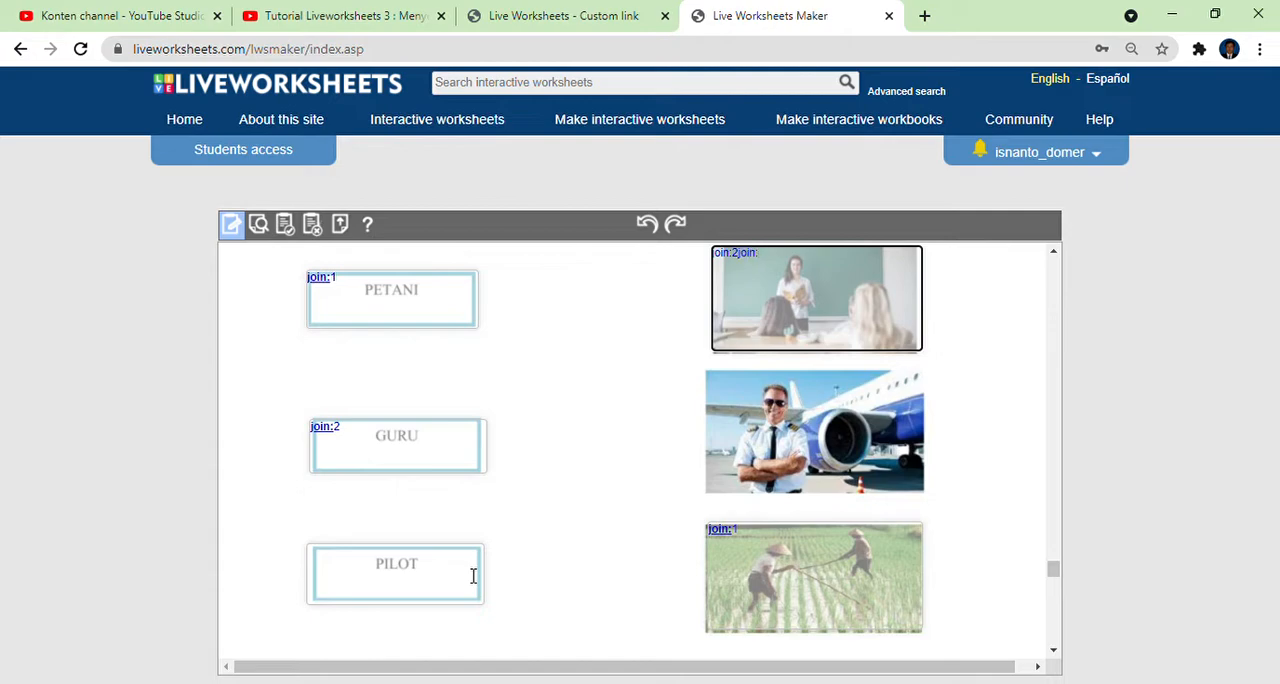
pyautogui.click(443, 569)
pyautogui.write('opin')
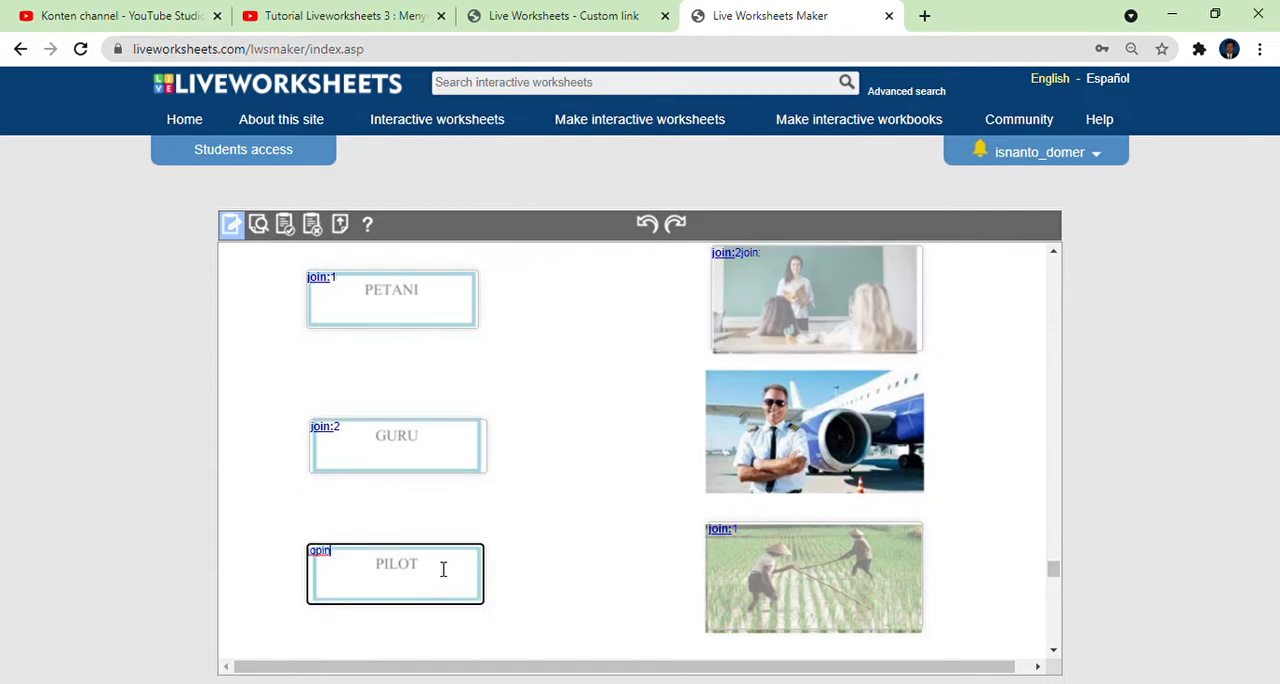
pyautogui.write('in:3')
pyautogui.moveTo(718, 380); pyautogui.dragTo(943, 506)
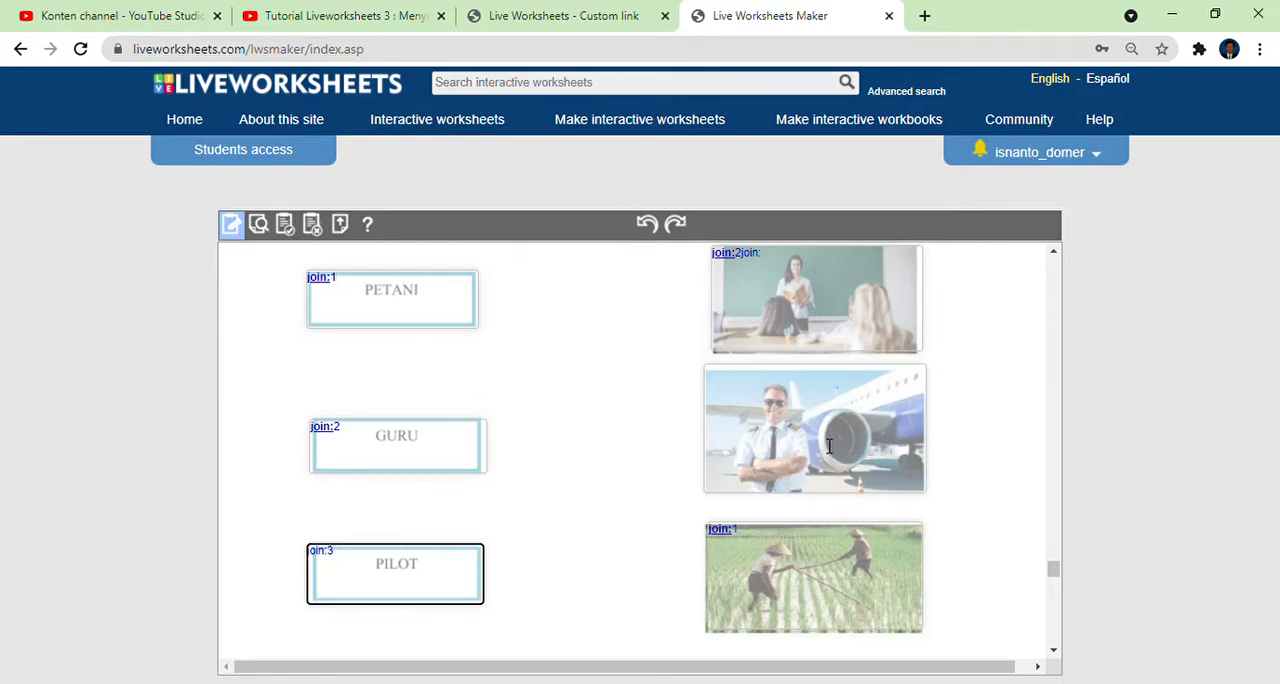
pyautogui.click(830, 446)
pyautogui.write('oin:3')
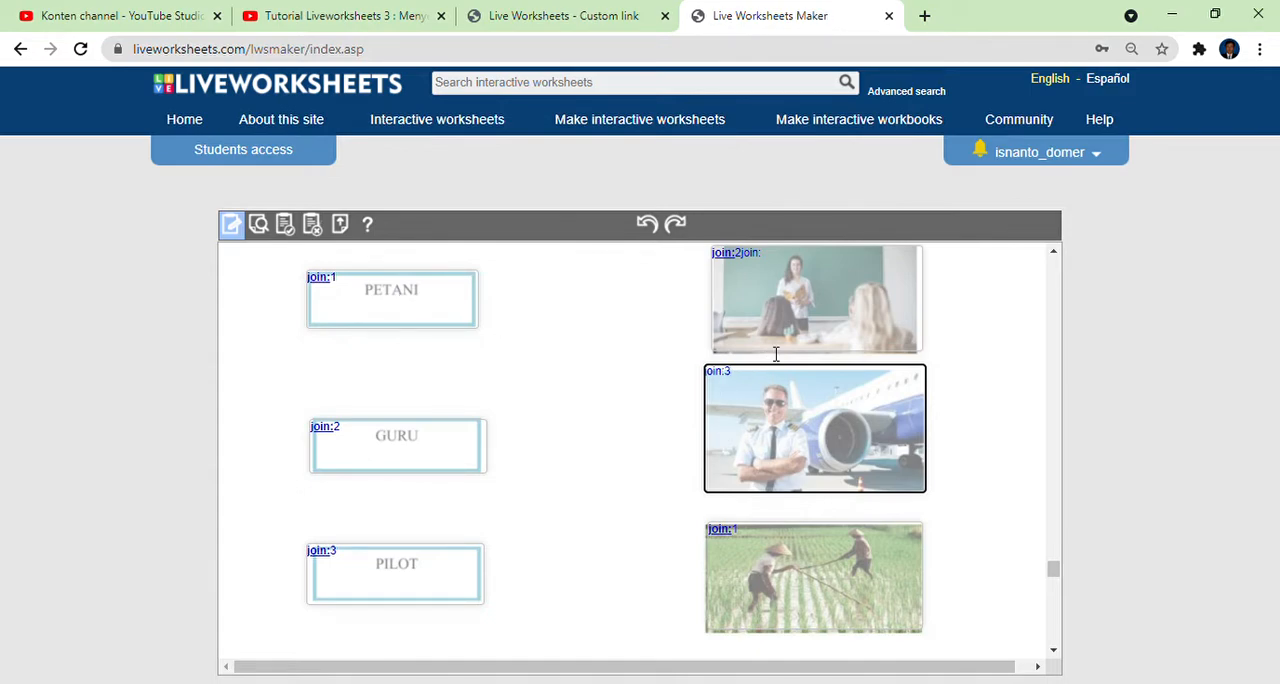
pyautogui.click(765, 263)
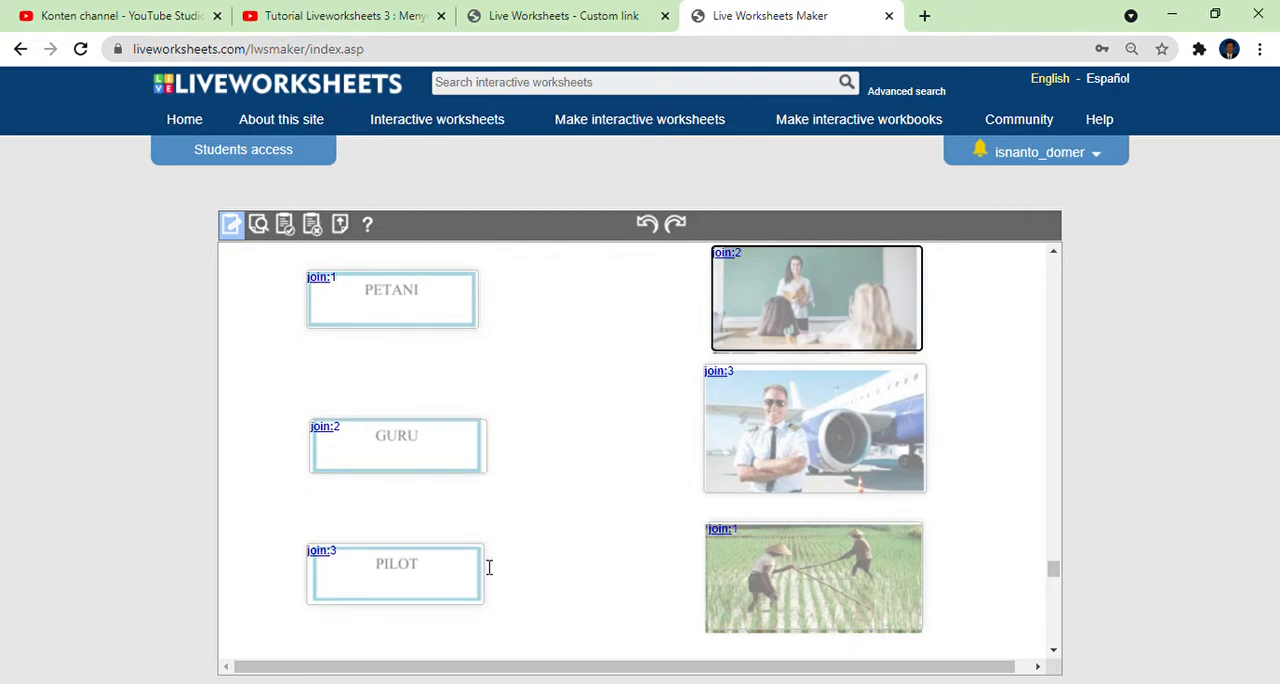
# In the CHECK BOX exercise, draw text boxes over the PILOT answers, entering tick:yes for Benar and tick:no for Salah.
pyautogui.scroll(-2, 691, 489)
pyautogui.scroll(-3, 691, 489)
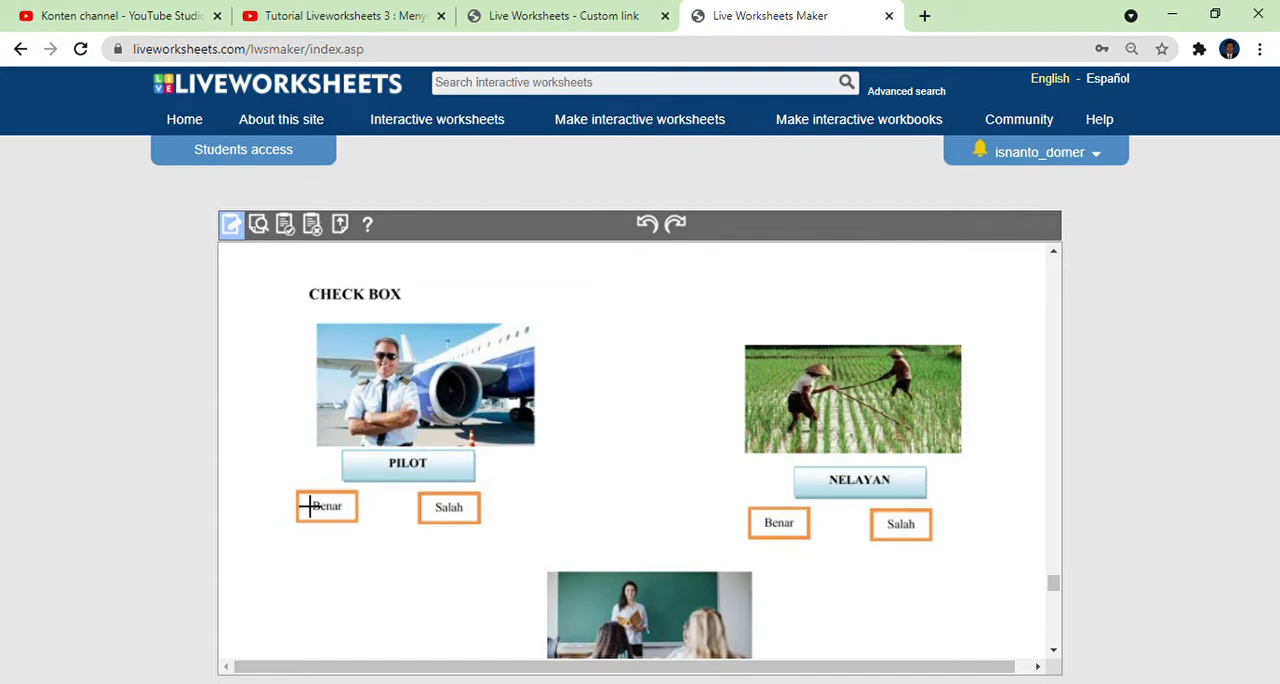
pyautogui.moveTo(310, 506); pyautogui.dragTo(375, 541)
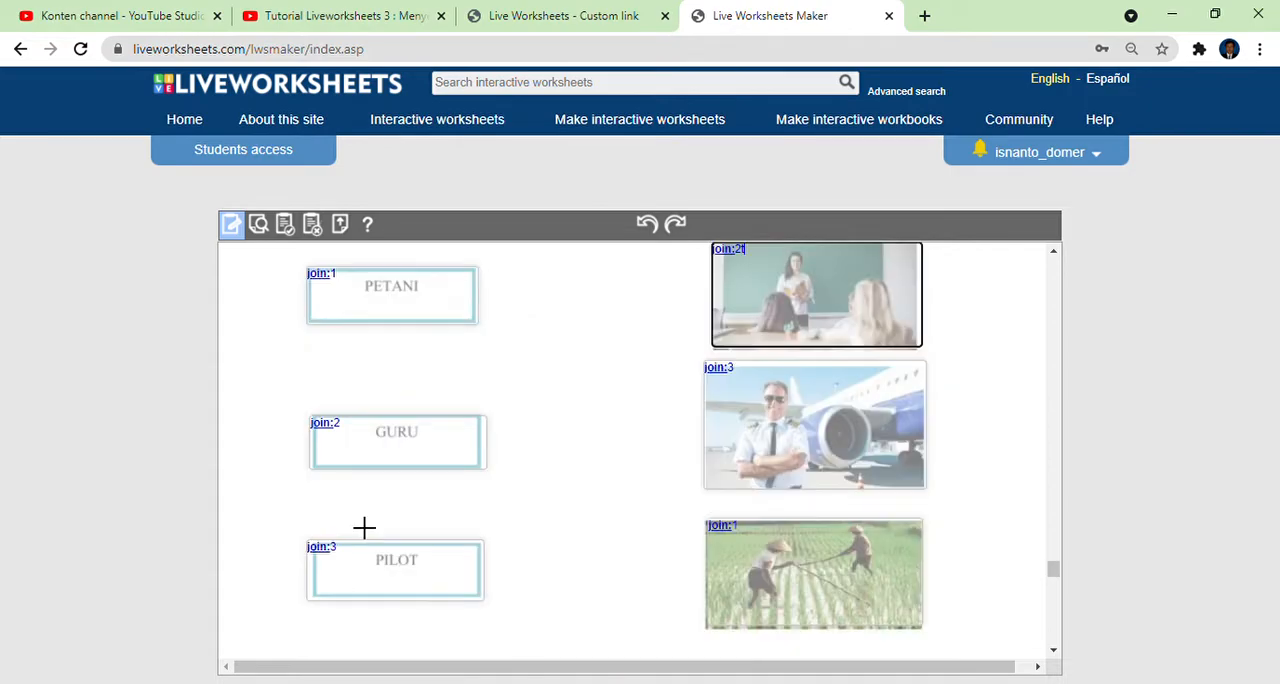
pyautogui.scroll(-5, 364, 527)
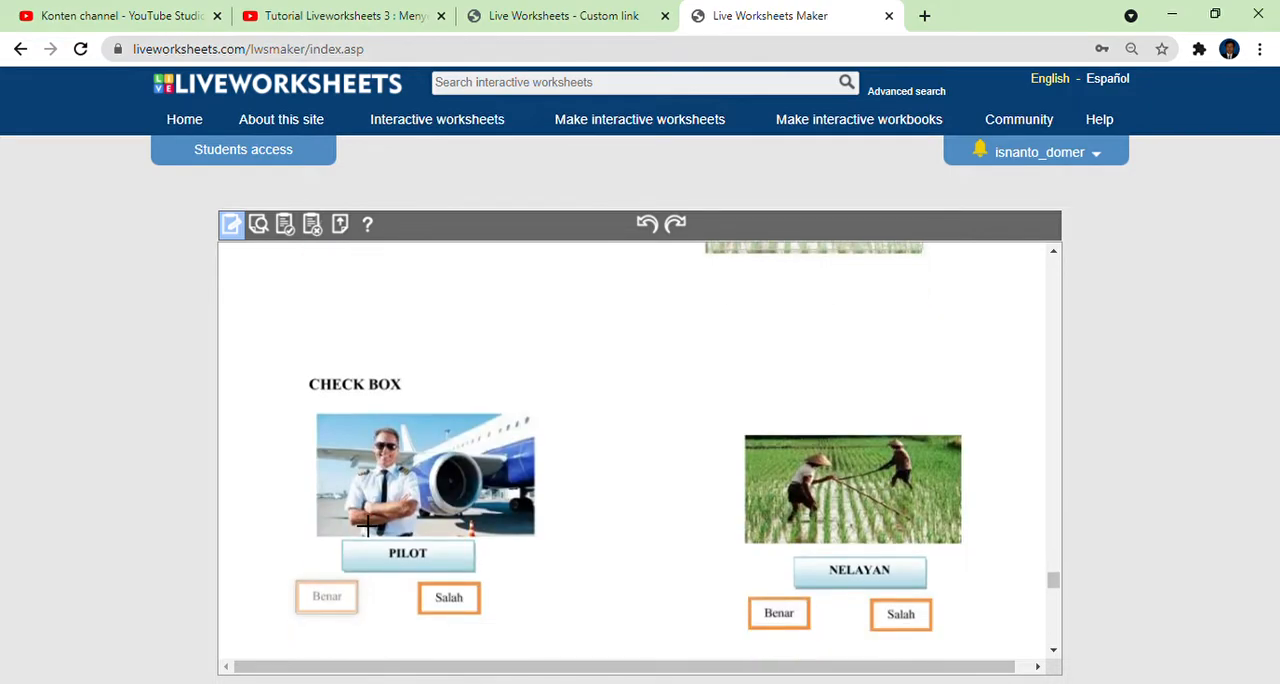
pyautogui.click(341, 418)
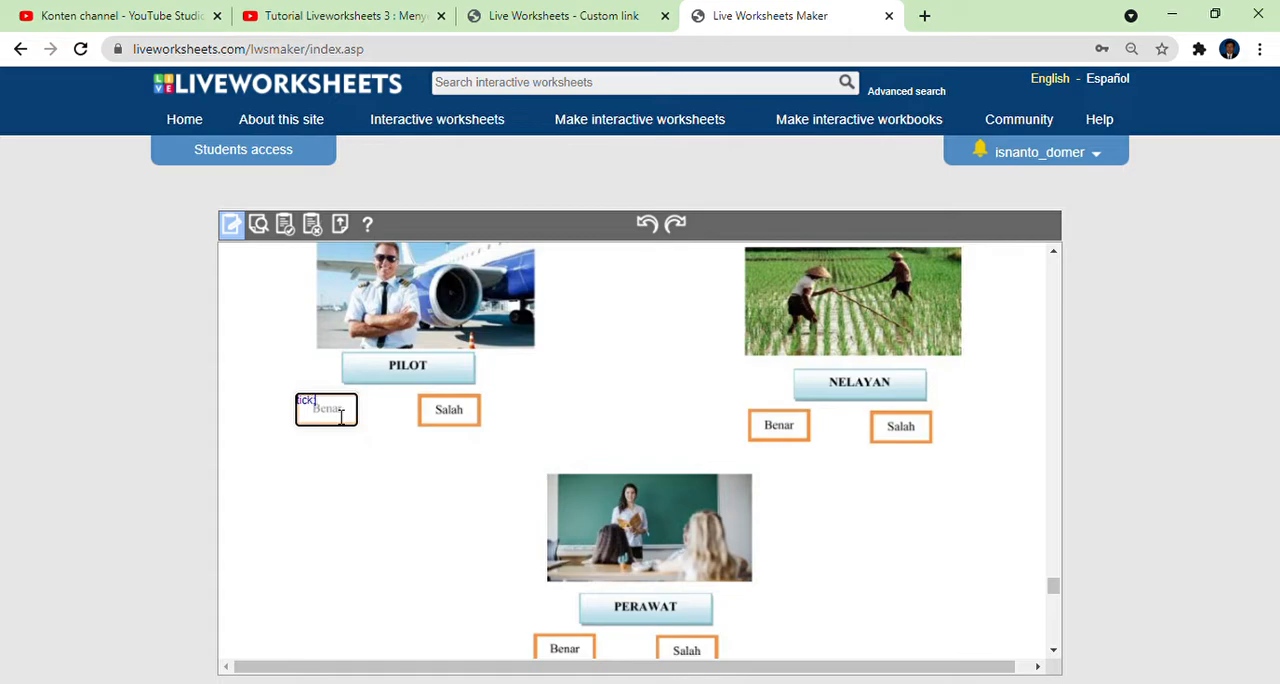
pyautogui.write(':yes')
pyautogui.moveTo(416, 393); pyautogui.dragTo(481, 428)
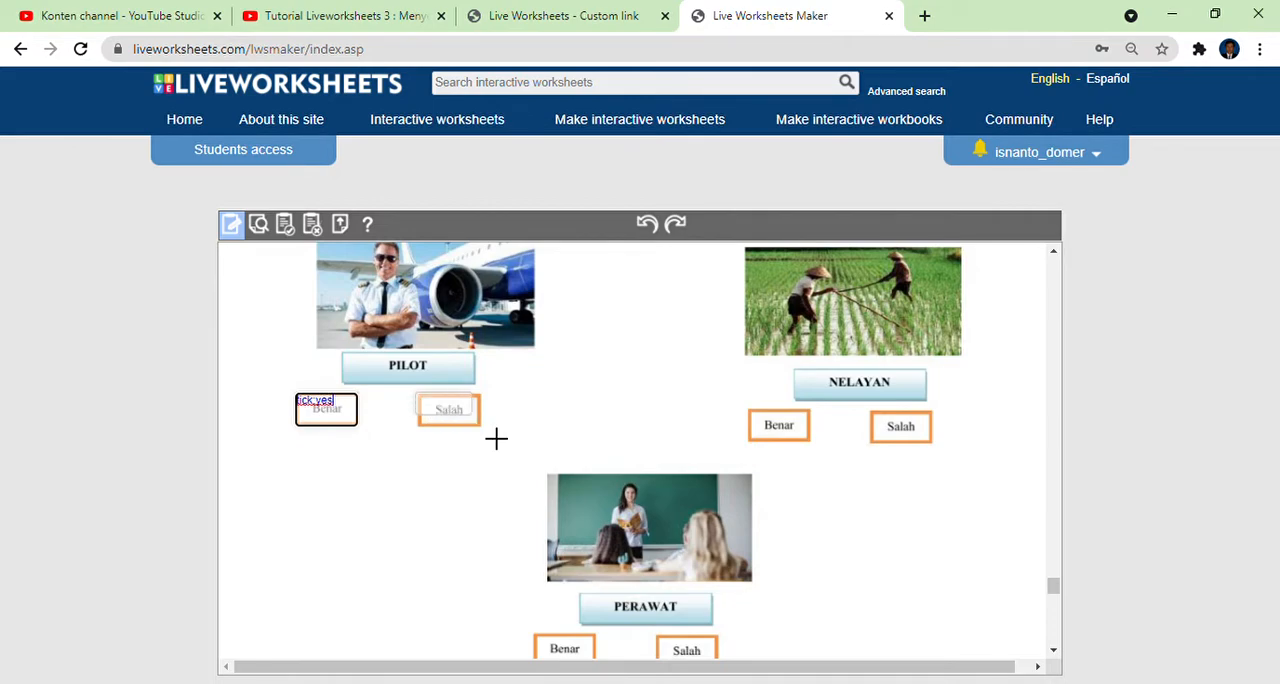
pyautogui.click(461, 422)
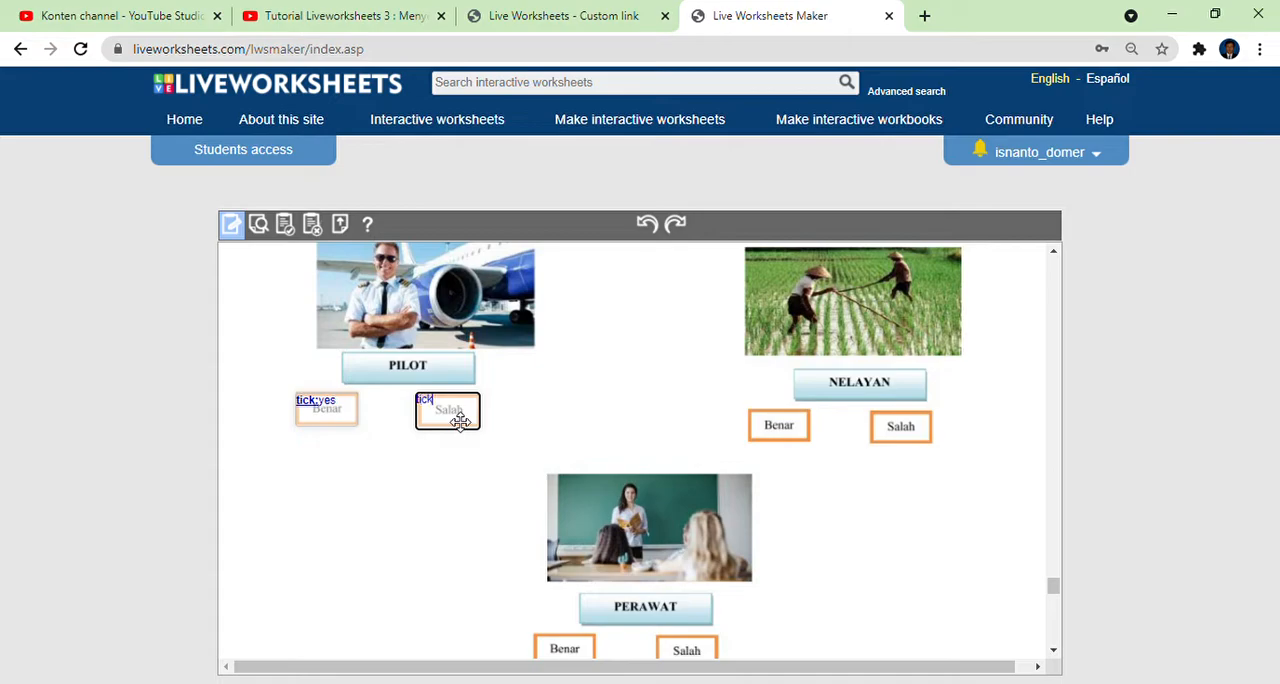
pyautogui.write('tick:no')
# Draw text boxes over the NELAYAN answers, entering tick:no for Benar and tick:yes for Salah.
pyautogui.moveTo(748, 410); pyautogui.dragTo(811, 442)
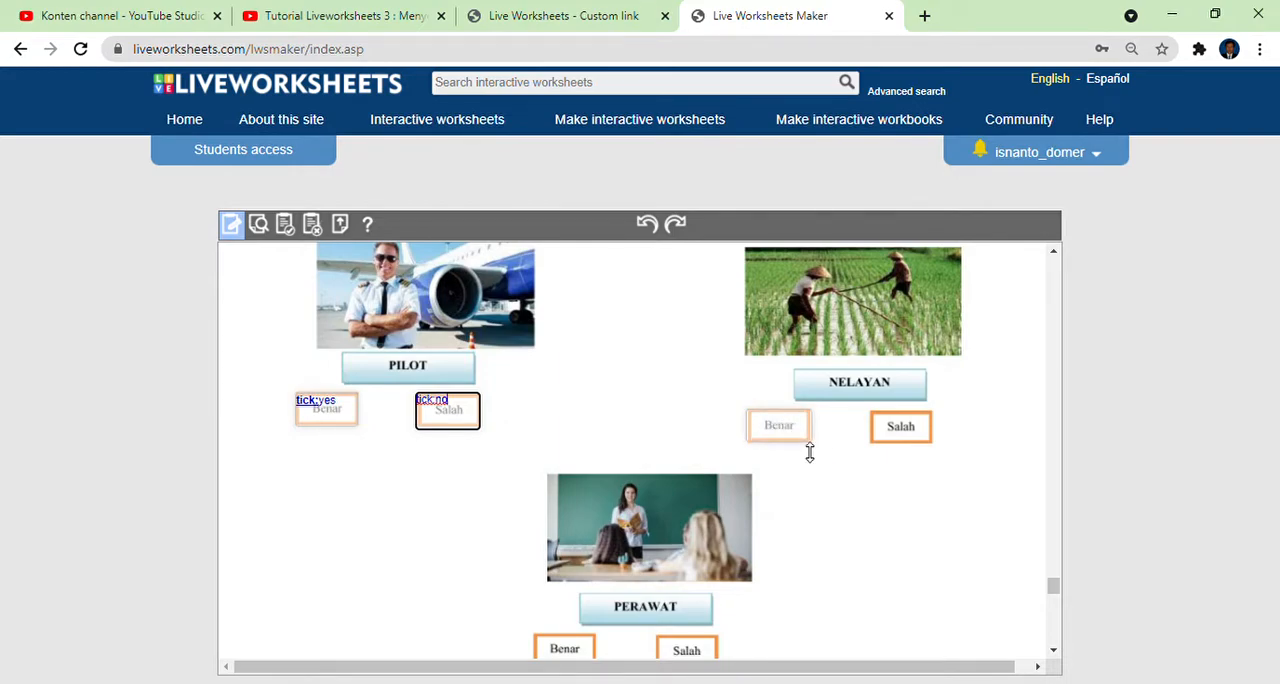
pyautogui.click(796, 434)
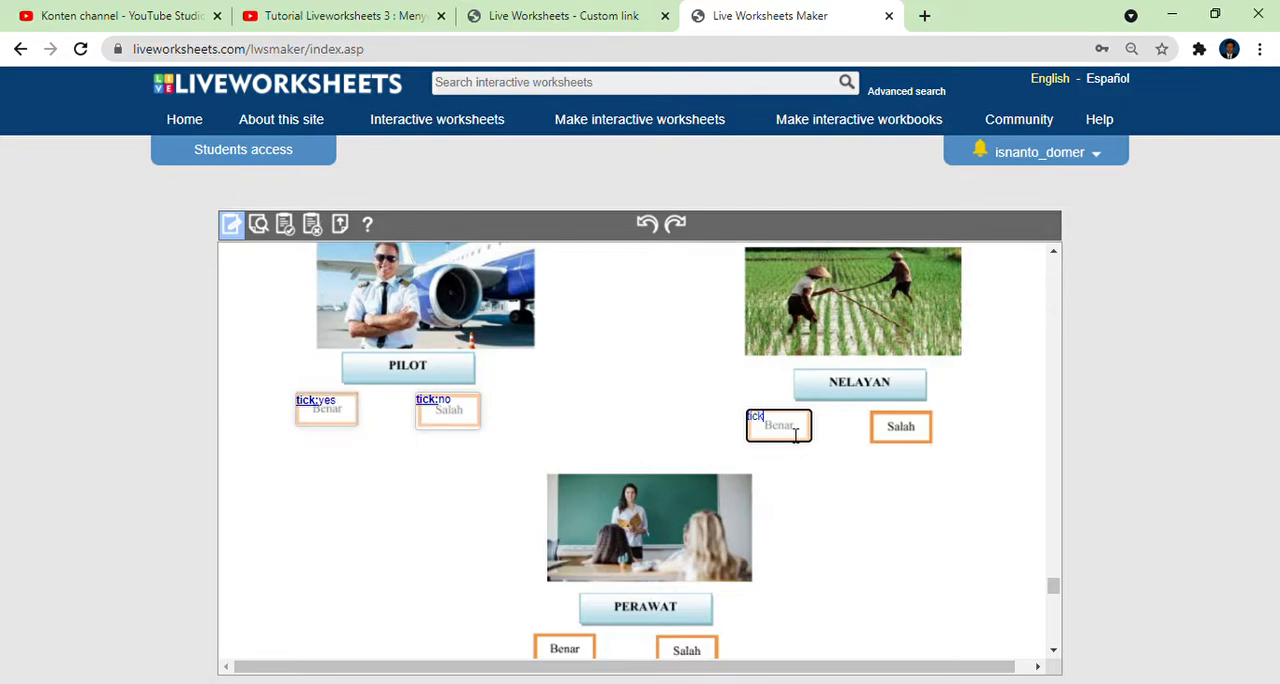
pyautogui.write('tick:no')
pyautogui.moveTo(868, 410); pyautogui.dragTo(952, 459)
pyautogui.click(906, 436)
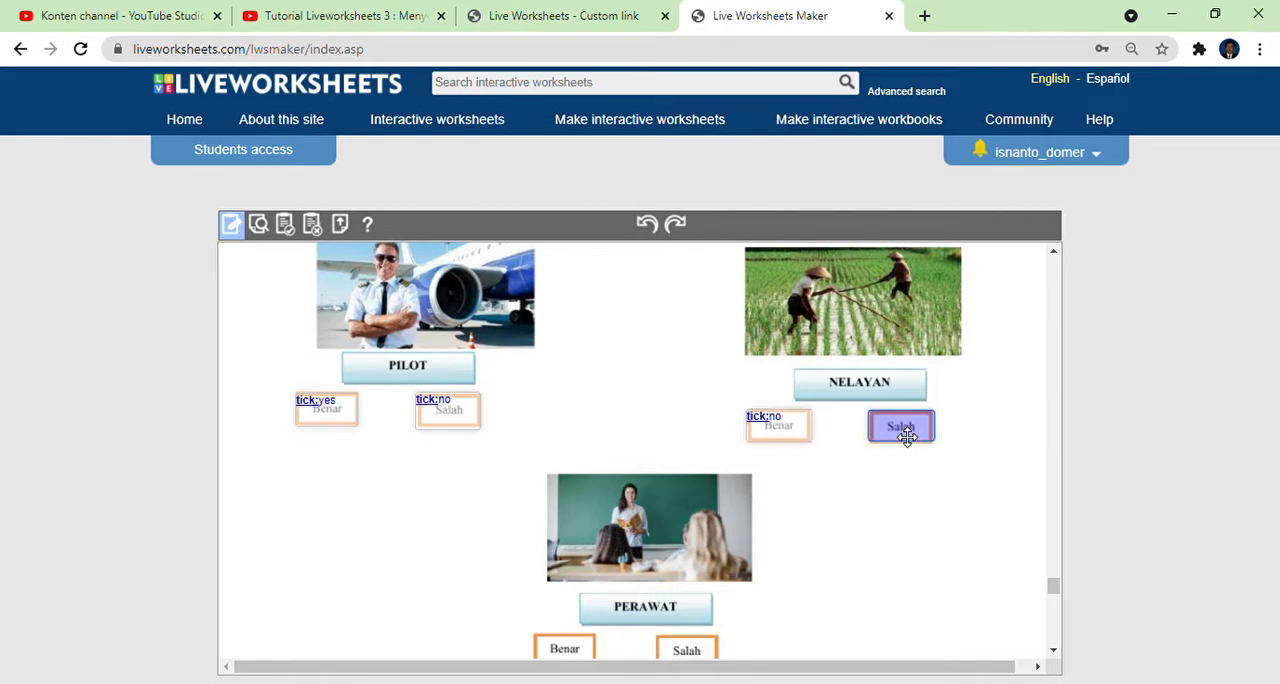
pyautogui.click(908, 436)
pyautogui.write('tick:ye')
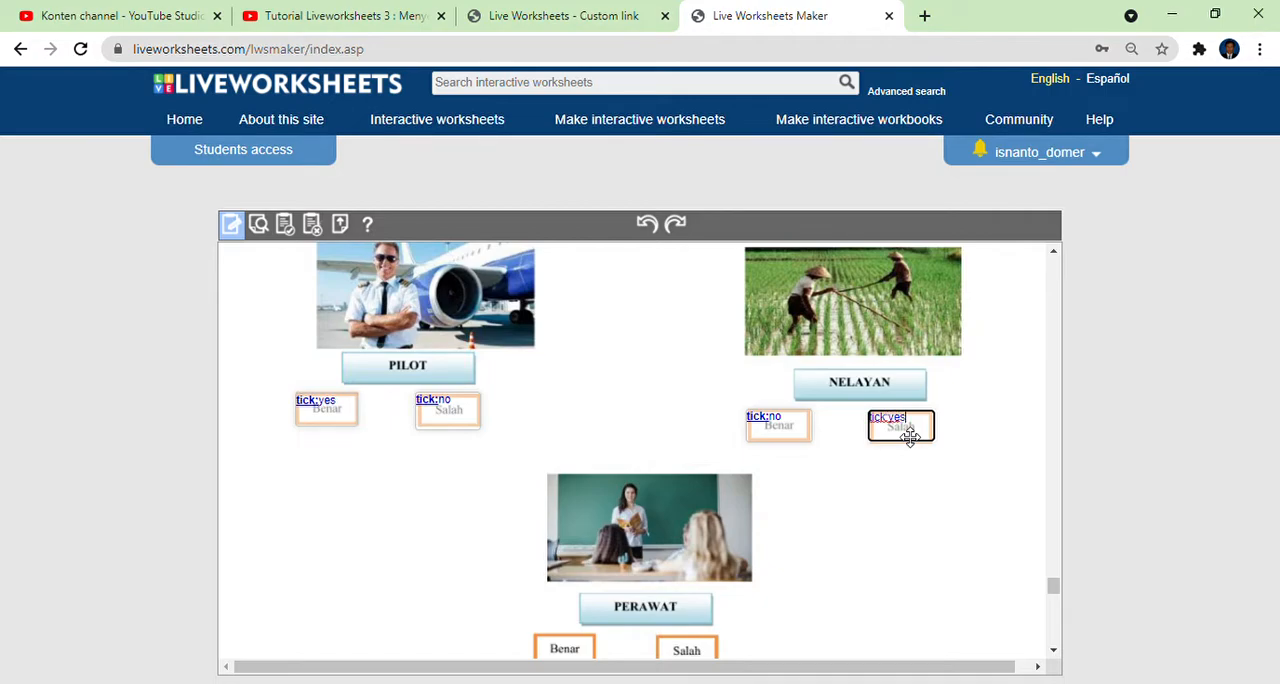
pyautogui.write('s')
# Draw text boxes over the PERAWAT answers, entering tick:no for Benar and tick:yes for Salah.
pyautogui.scroll(-2, 623, 580)
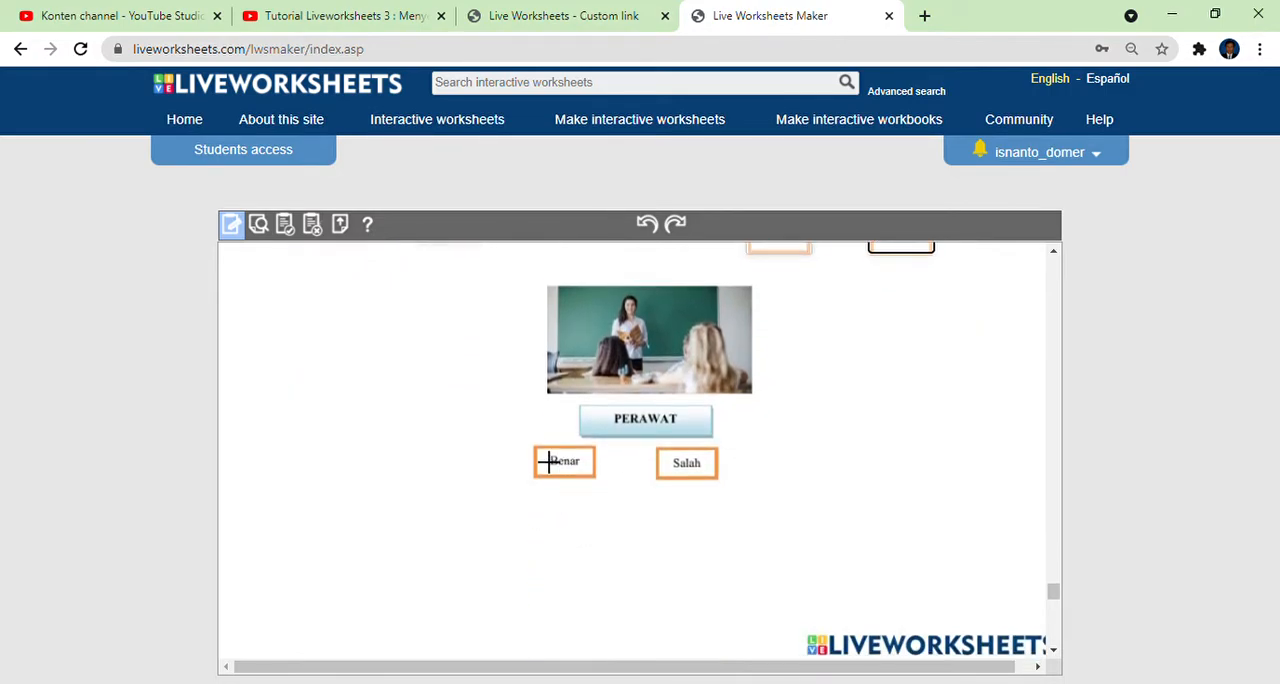
pyautogui.moveTo(536, 447); pyautogui.dragTo(615, 501)
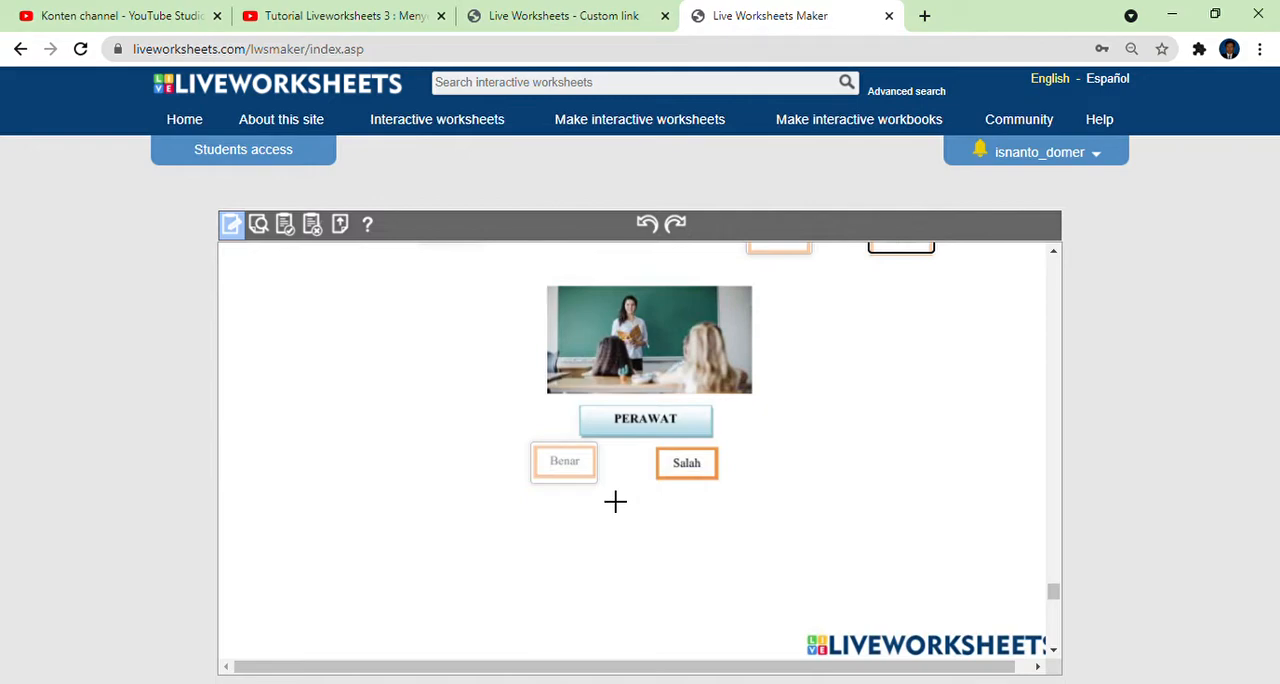
pyautogui.click(584, 474)
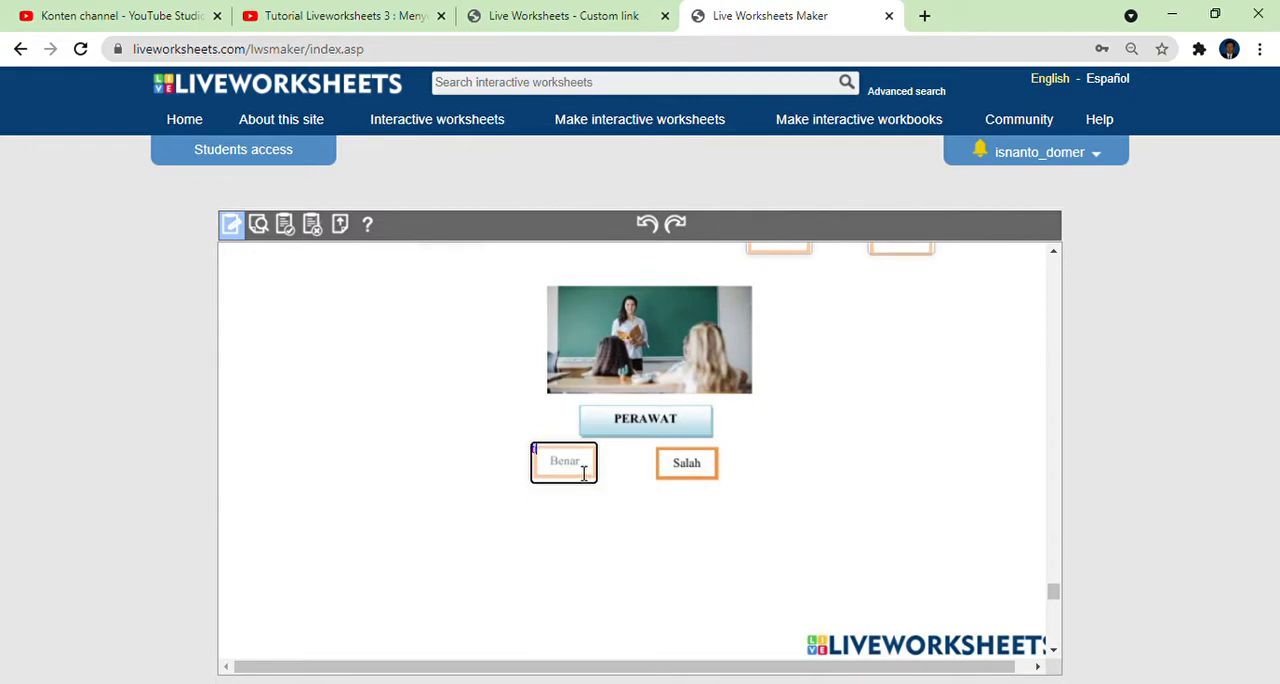
pyautogui.write('tick:no')
pyautogui.moveTo(673, 460)
pyautogui.mouseDown()
pyautogui.moveTo(744, 502)
pyautogui.moveTo(720, 486)
pyautogui.mouseUp()
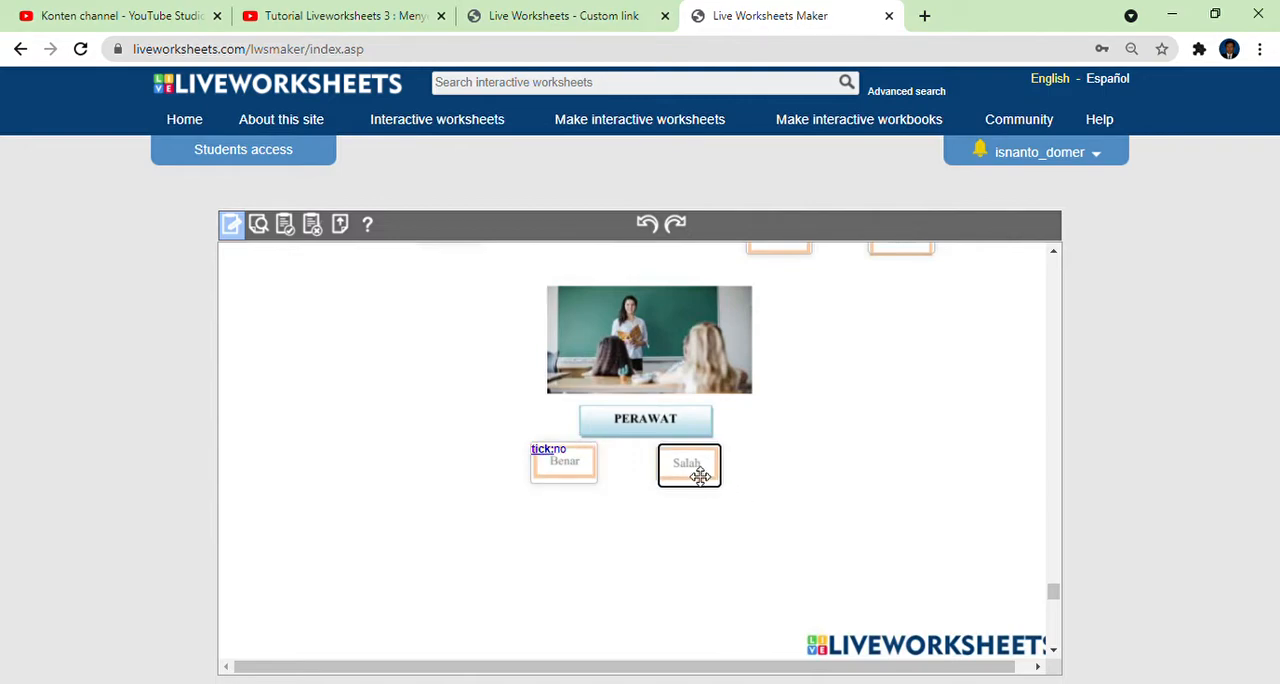
pyautogui.write('tick:yes')
# In the DROP AND DRAG exercise, draw a text box over the classroom teacher picture and enter drag:1.
pyautogui.scroll(-3, 662, 475)
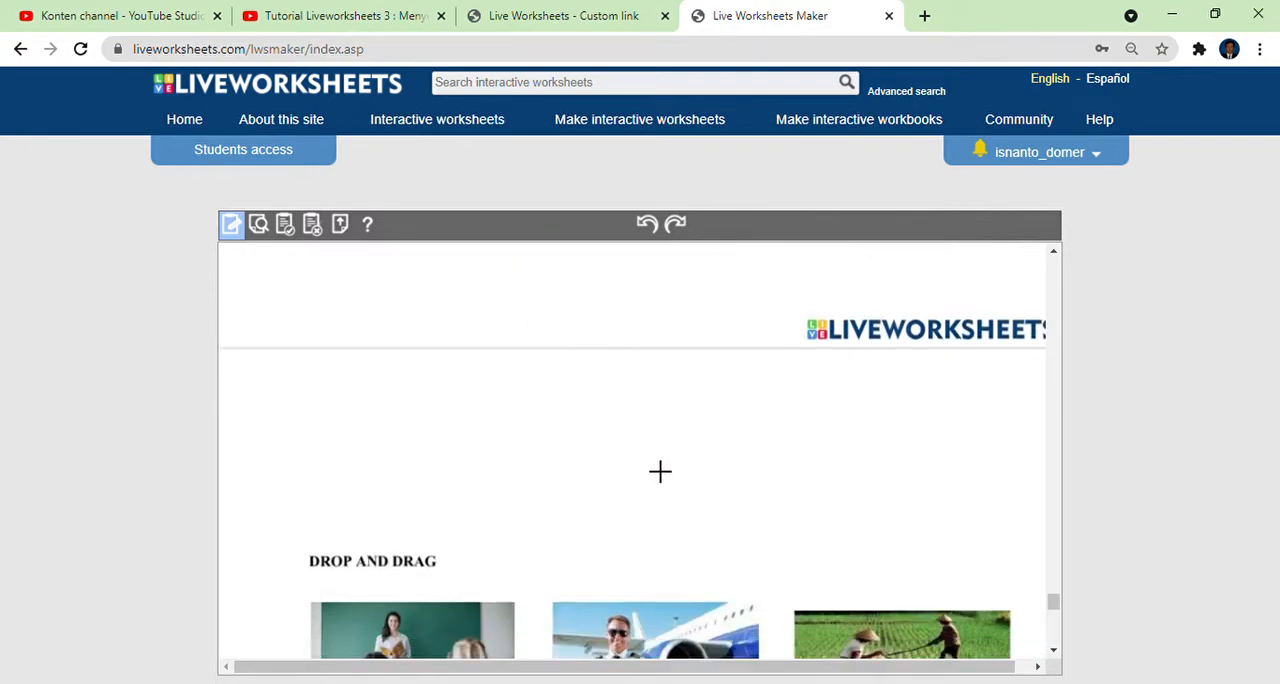
pyautogui.scroll(-2, 660, 471)
pyautogui.scroll(1, 566, 469)
pyautogui.scroll(-1, 567, 467)
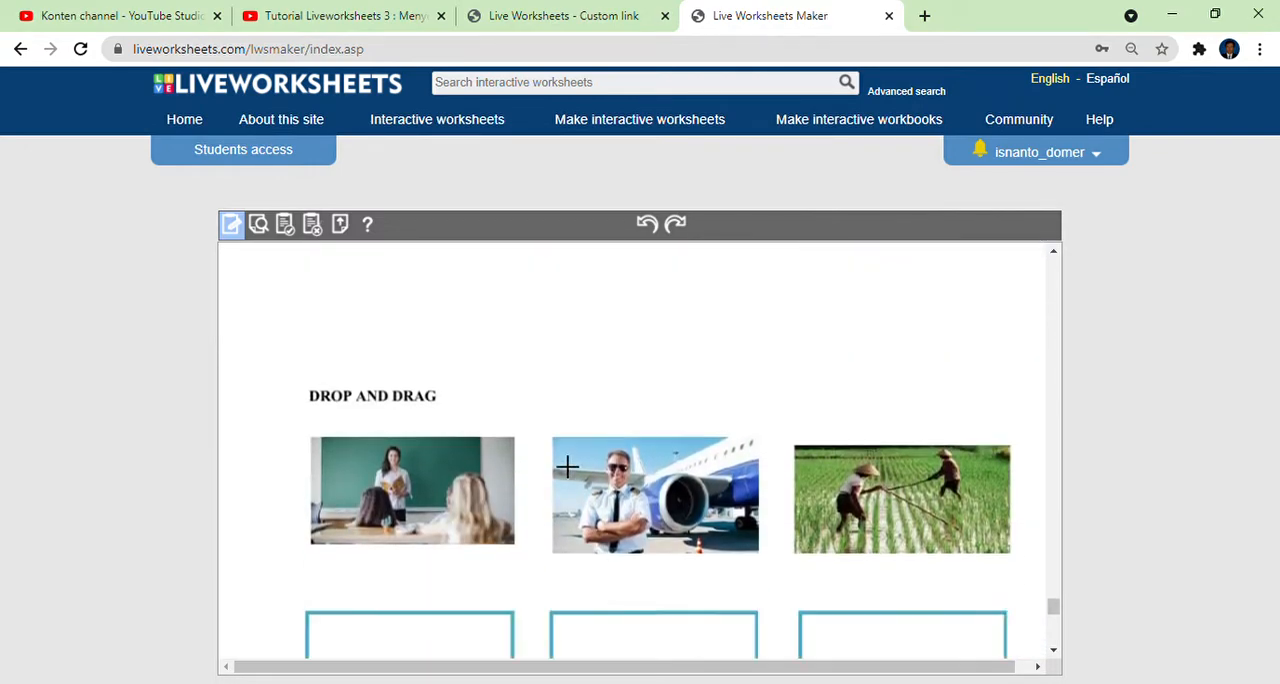
pyautogui.scroll(-2, 567, 467)
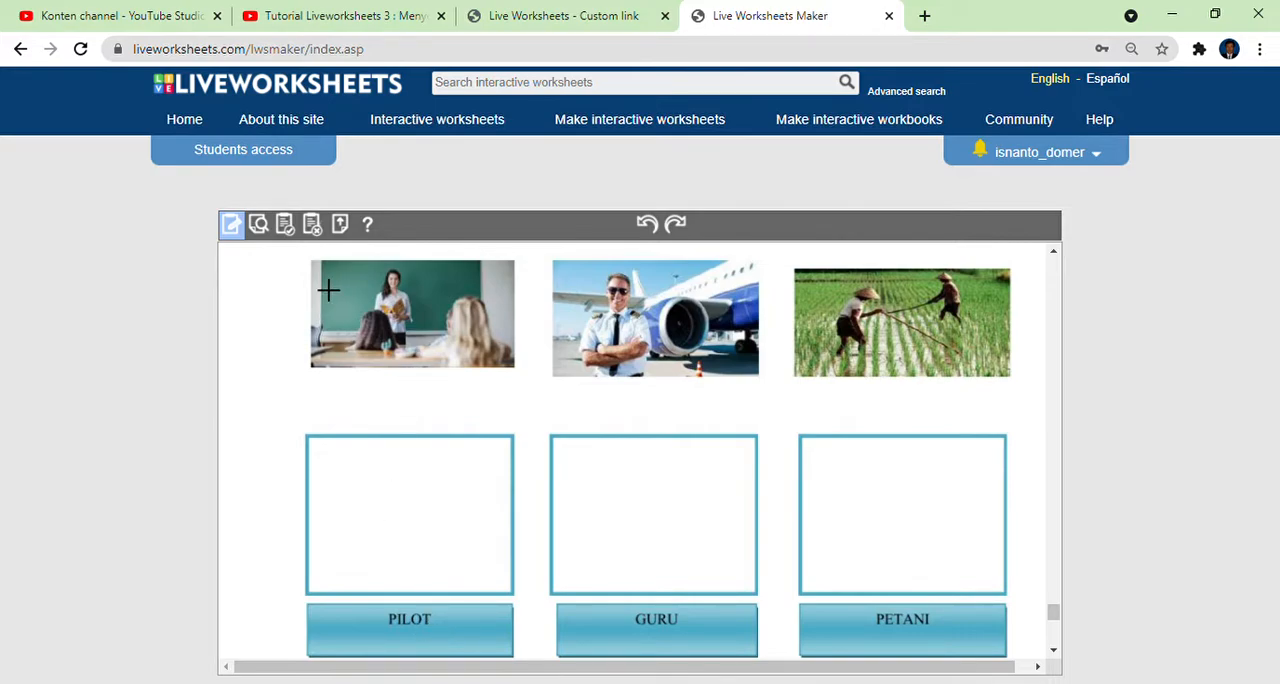
pyautogui.moveTo(319, 268); pyautogui.dragTo(534, 393)
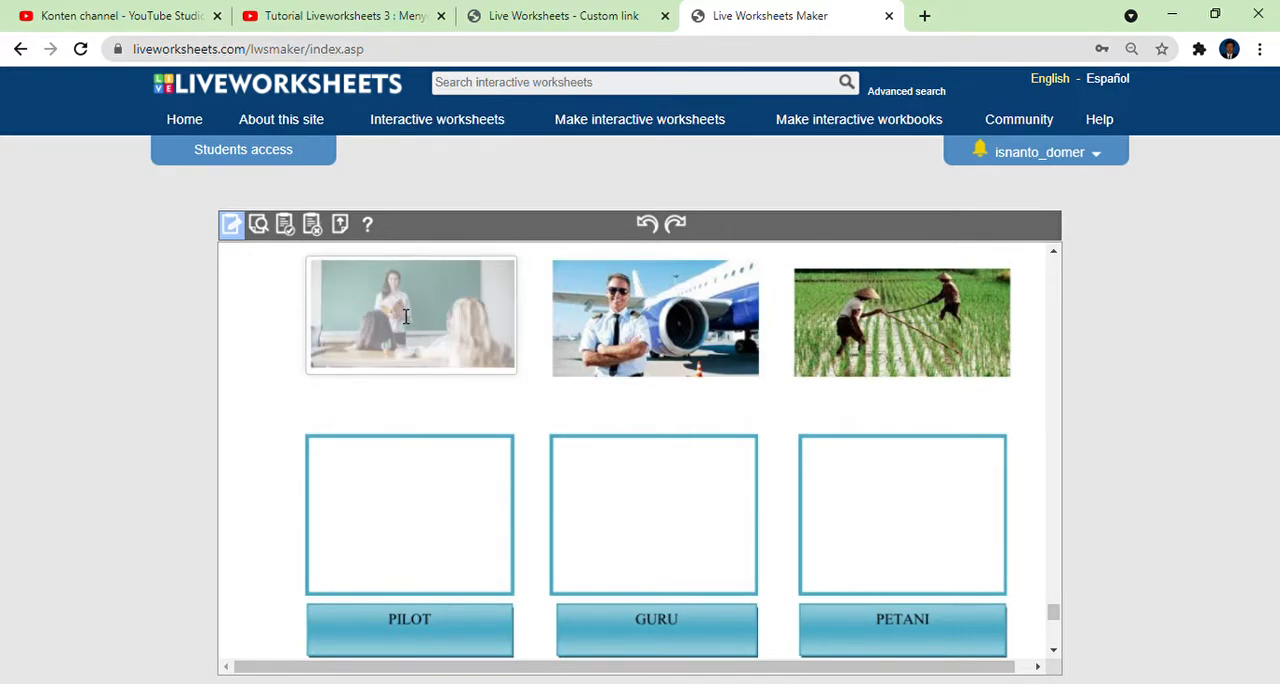
pyautogui.scroll(2, 456, 393)
pyautogui.scroll(-2, 455, 397)
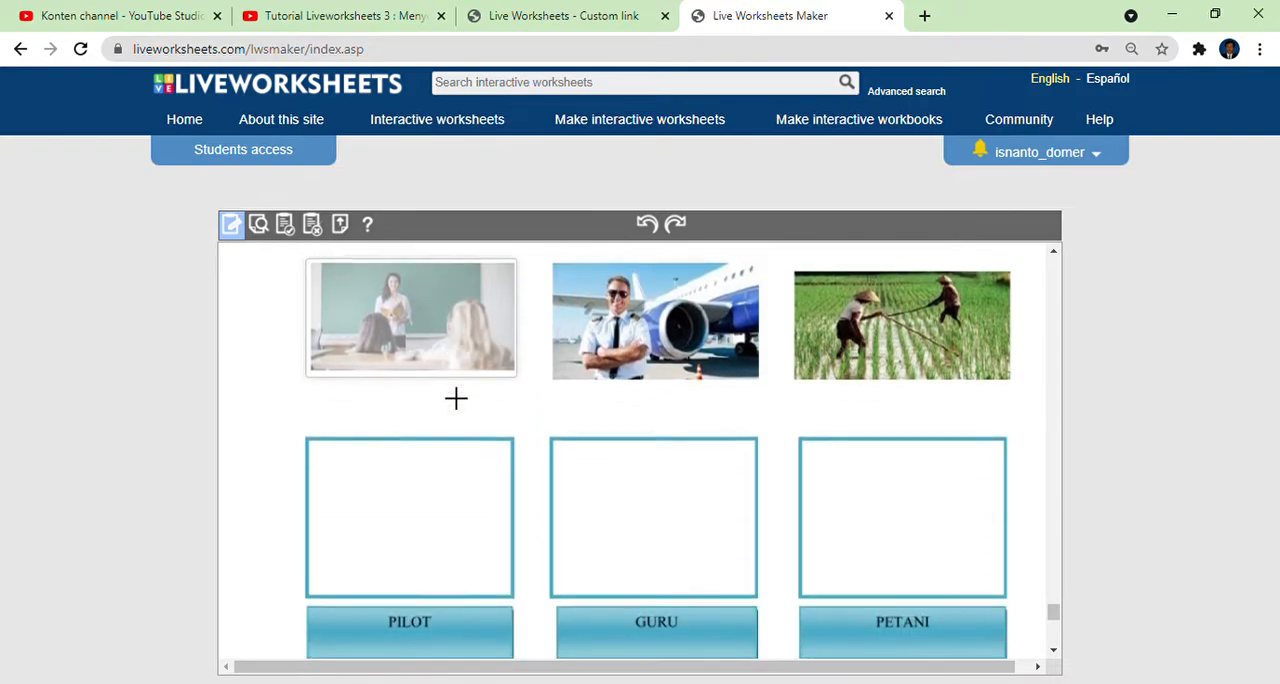
pyautogui.click(400, 315)
pyautogui.write('drop')
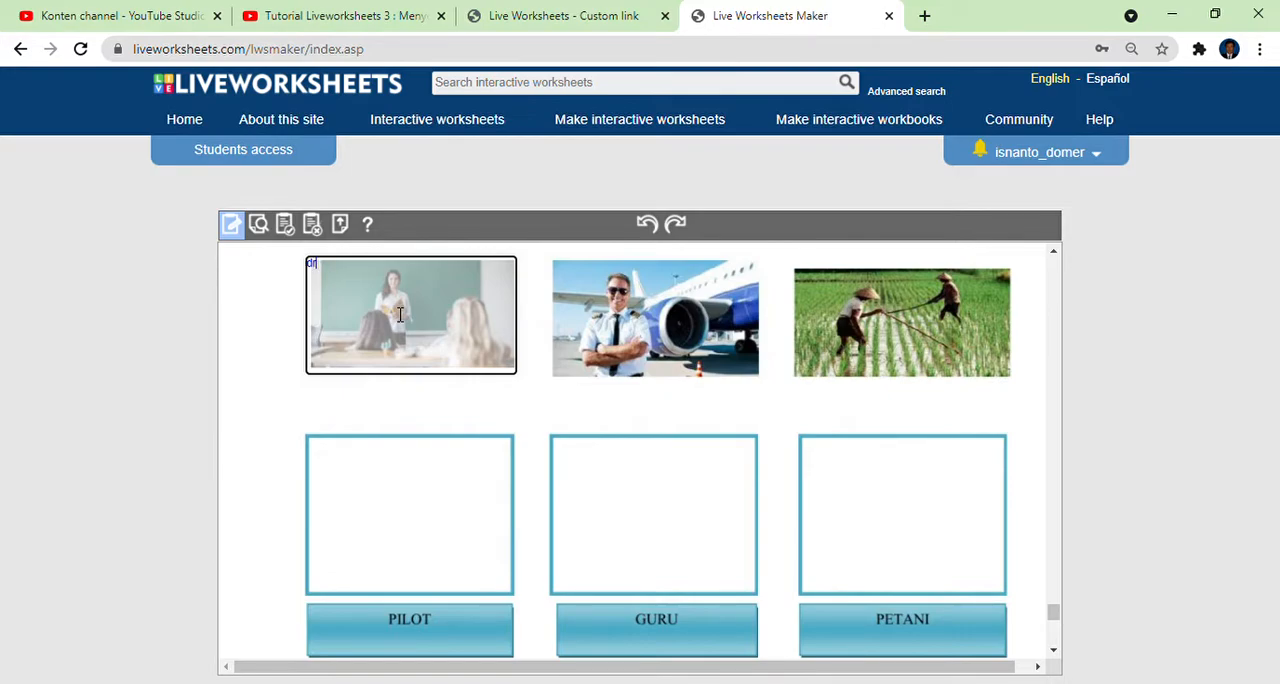
pyautogui.write('rag:1')
# Draw a text box over the empty GURU answer box and enter drop:1.
pyautogui.moveTo(548, 434); pyautogui.dragTo(758, 596)
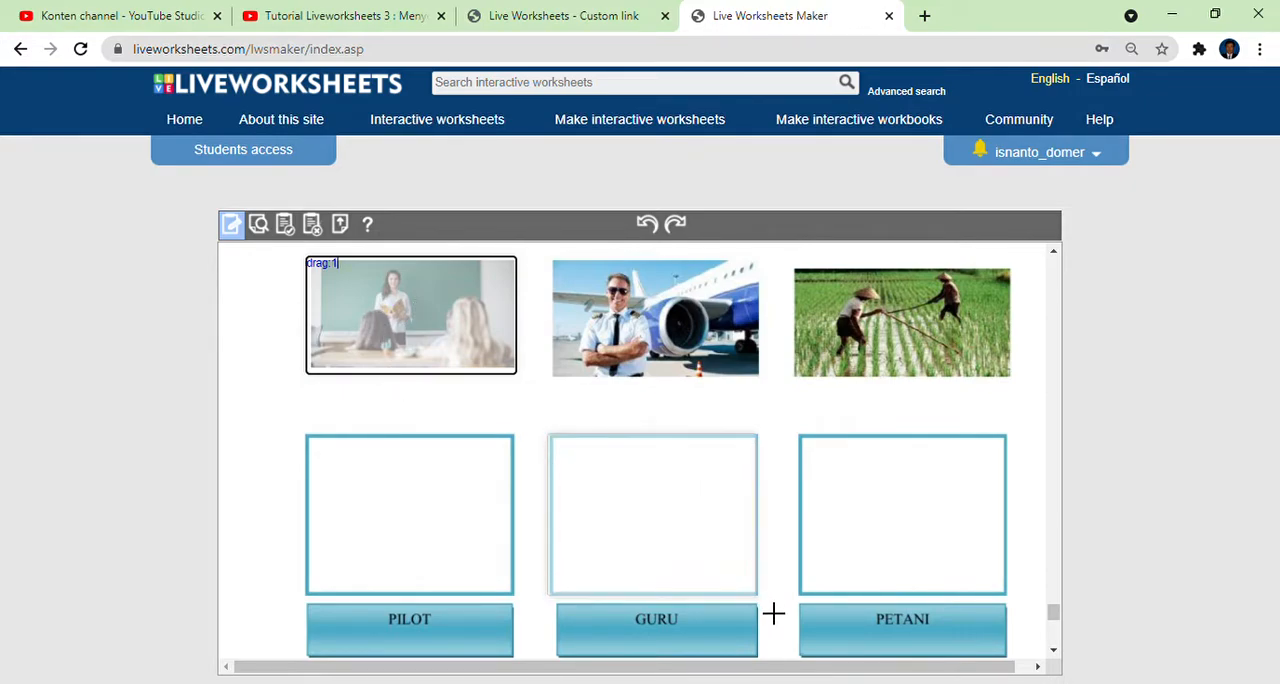
pyautogui.click(675, 521)
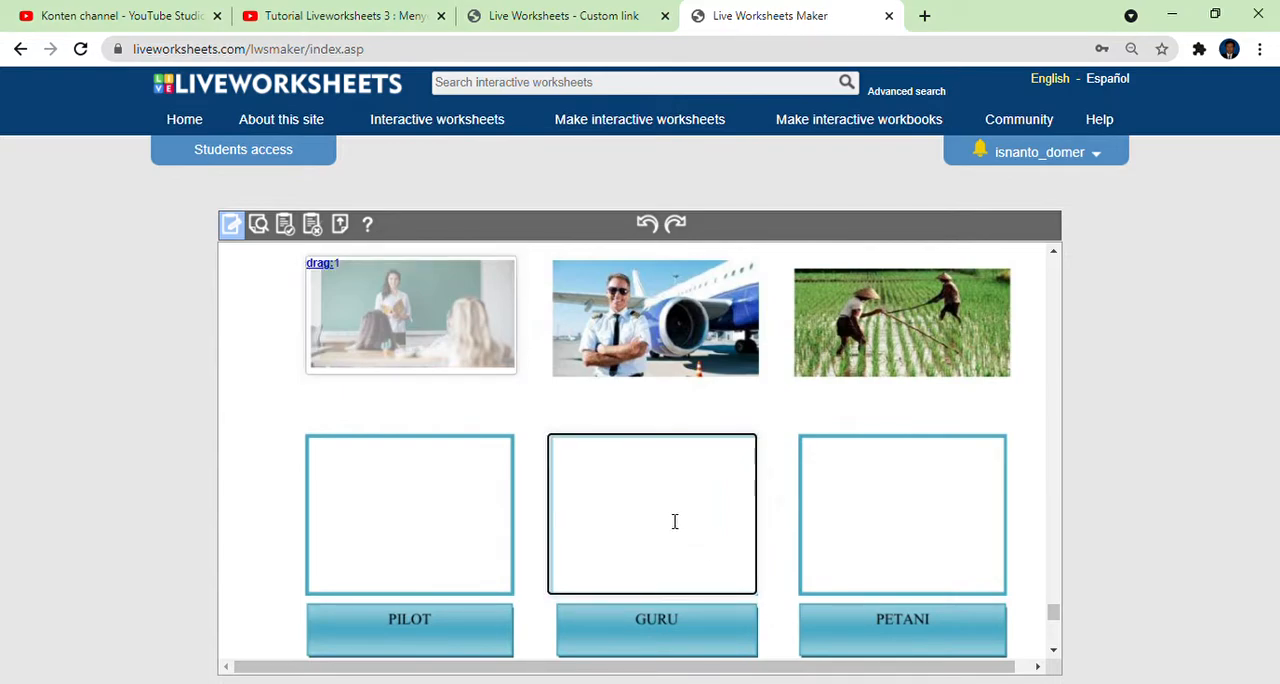
pyautogui.write('drop:1')
# Draw text boxes over the pilot picture and the PILOT answer box, entering drag:2 and drop:2, and draw another over the farmers picture.
pyautogui.moveTo(549, 261); pyautogui.dragTo(785, 399)
pyautogui.click(661, 319)
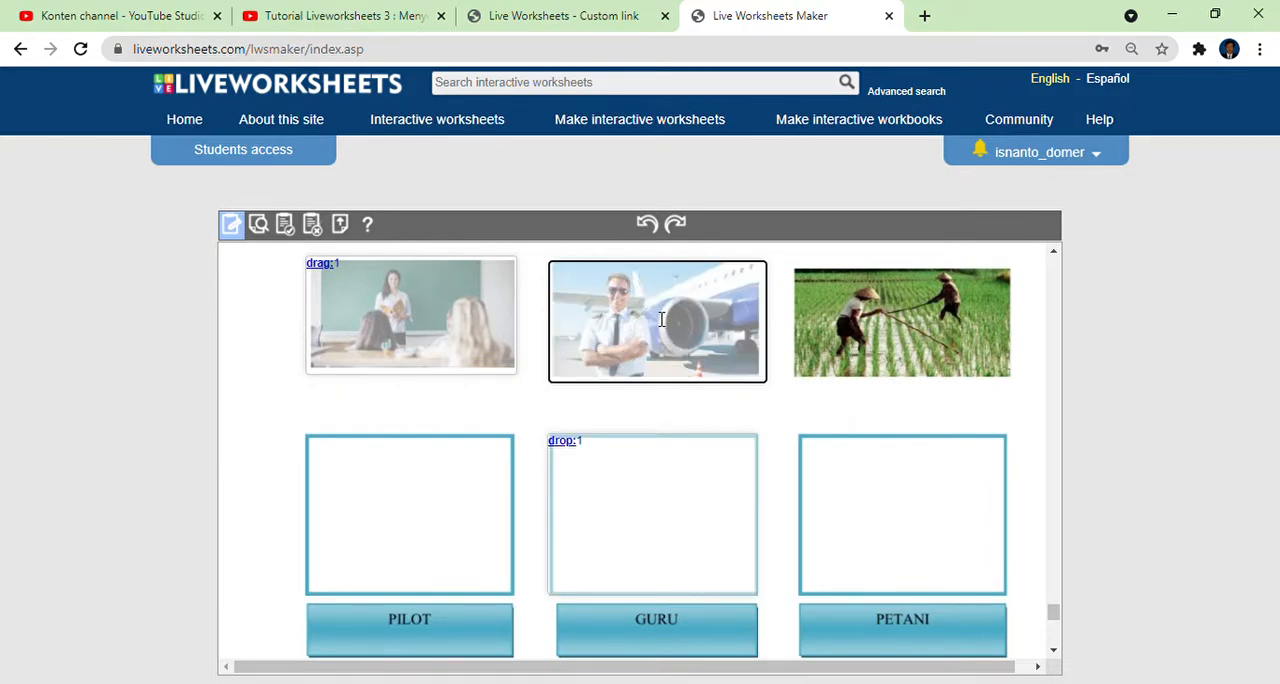
pyautogui.write('drag:2')
pyautogui.moveTo(305, 434); pyautogui.dragTo(517, 594)
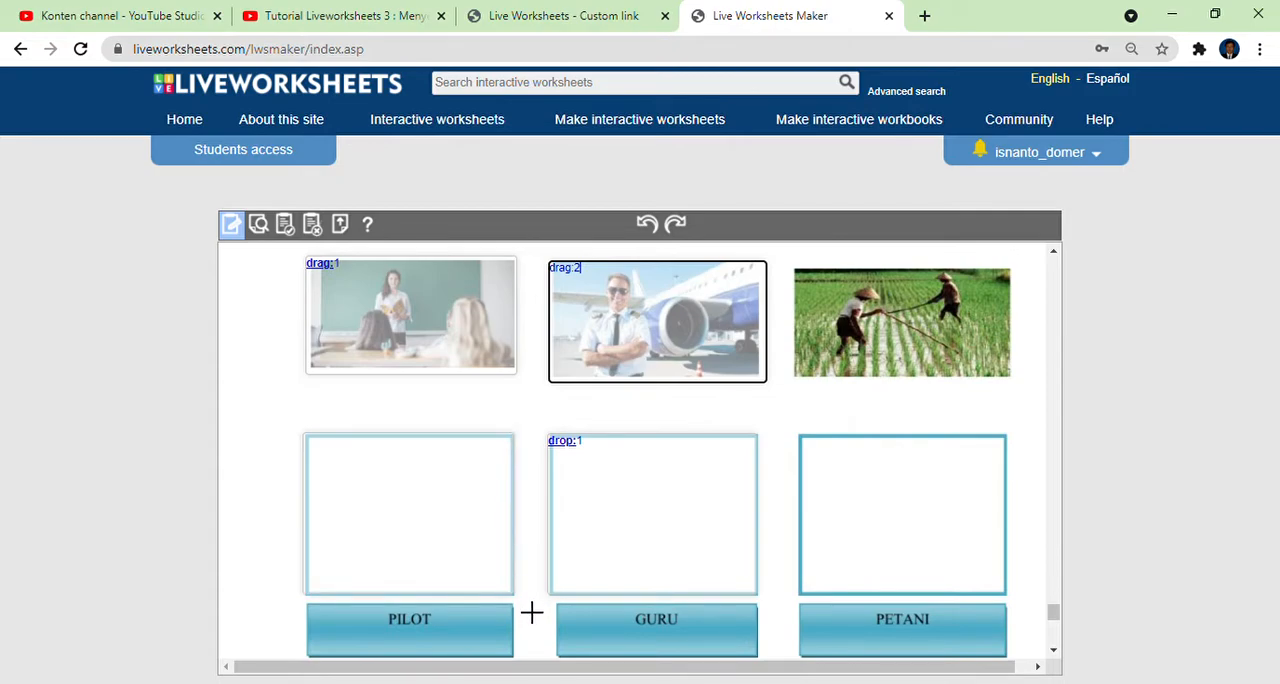
pyautogui.click(476, 568)
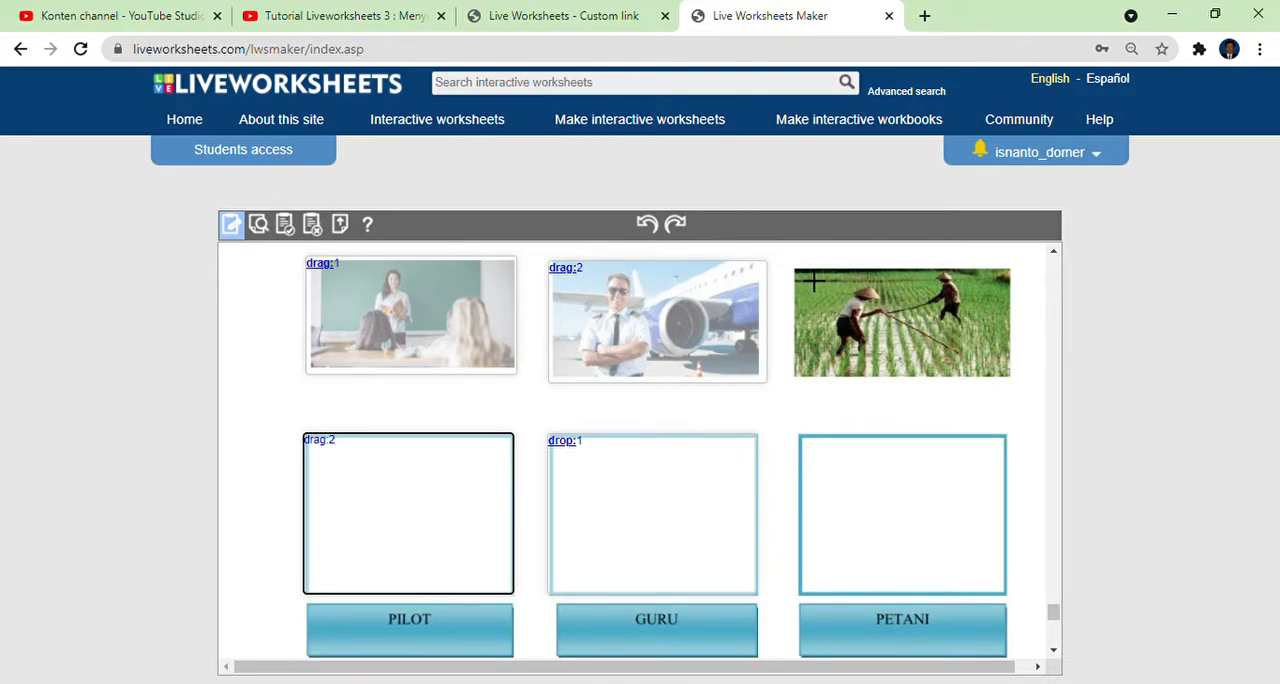
pyautogui.moveTo(806, 281); pyautogui.dragTo(1024, 386)
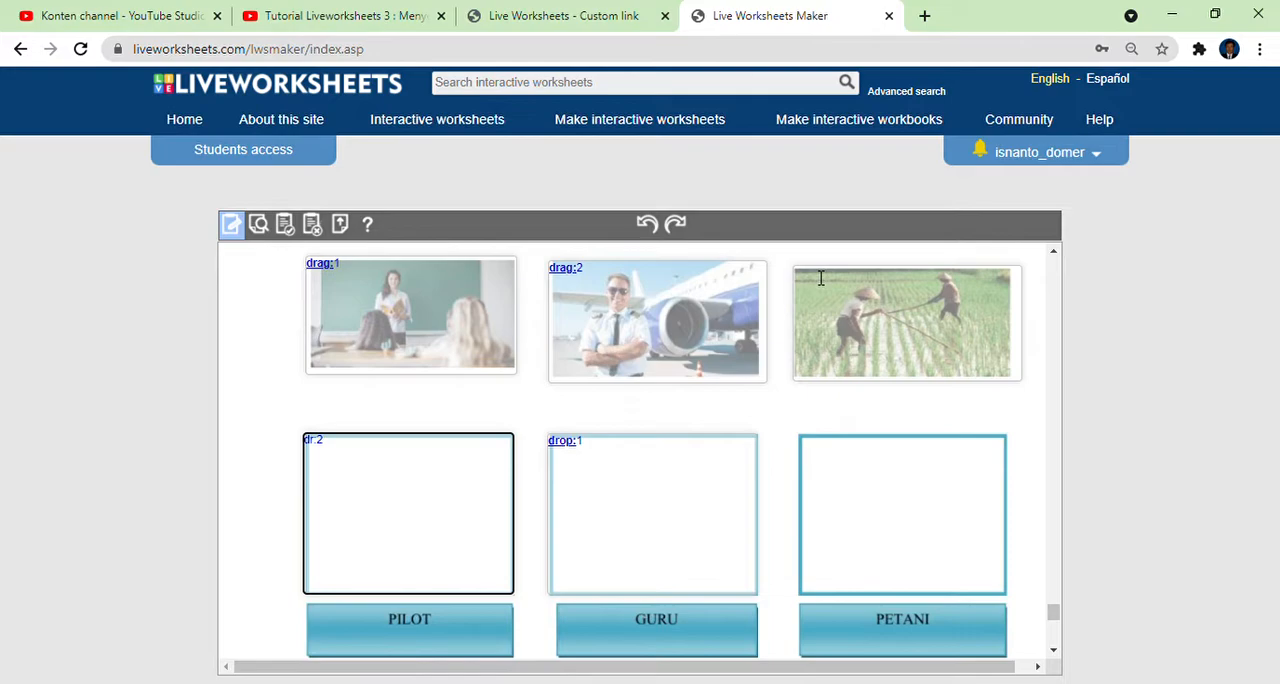
pyautogui.write('rop')
# Enter drag:3 in the farmers picture's text box, and draw a text box over the PETANI answer box with its matching drop command.
pyautogui.click(900, 312)
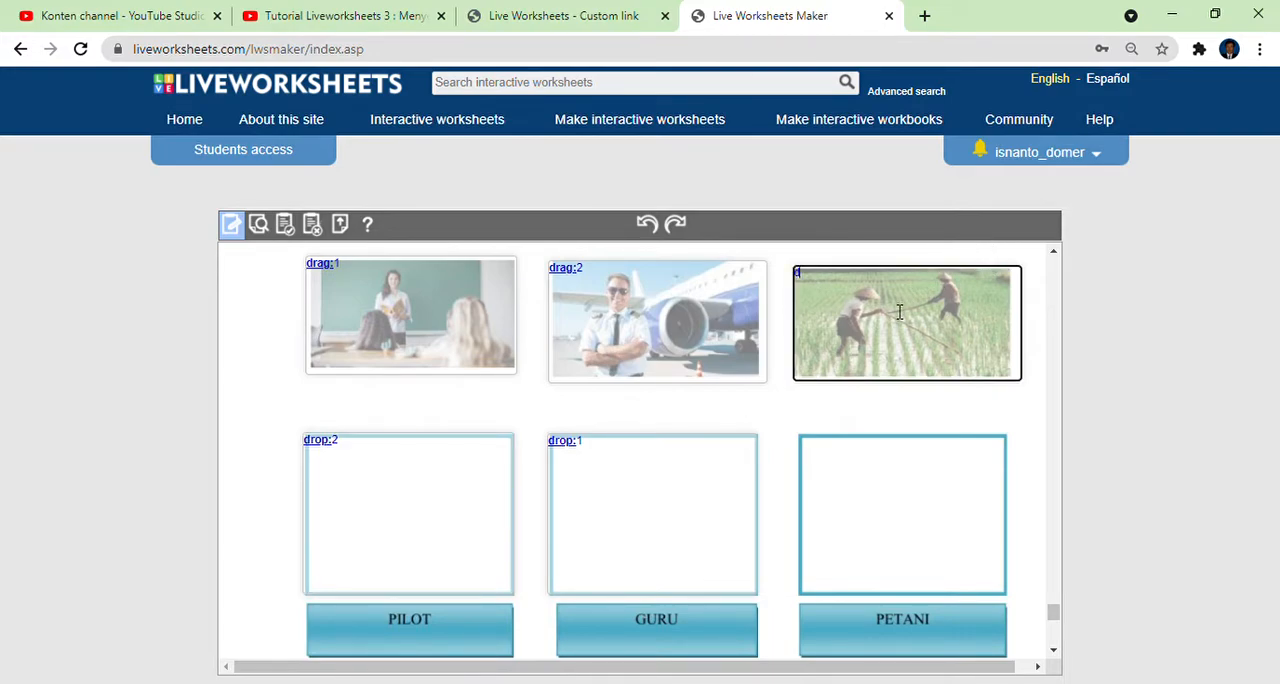
pyautogui.write('drag:3')
pyautogui.moveTo(800, 437)
pyautogui.mouseDown()
pyautogui.moveTo(857, 500)
pyautogui.moveTo(995, 598)
pyautogui.moveTo(1008, 594)
pyautogui.mouseUp()
pyautogui.click(922, 536)
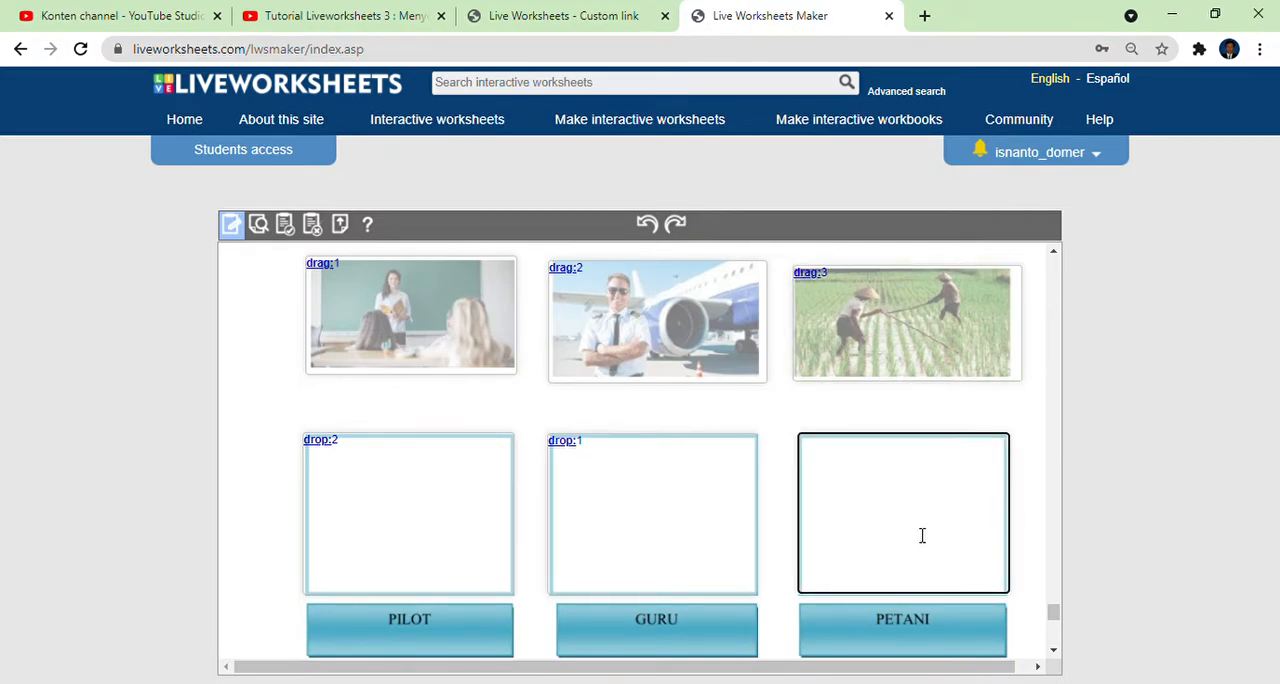
pyautogui.write('drop:3')
# Draw a text box over the WORDSEARCH letter grid, enter WORDSEARCH, and save it with 8 rows and 8 columns.
pyautogui.scroll(-4, 643, 437)
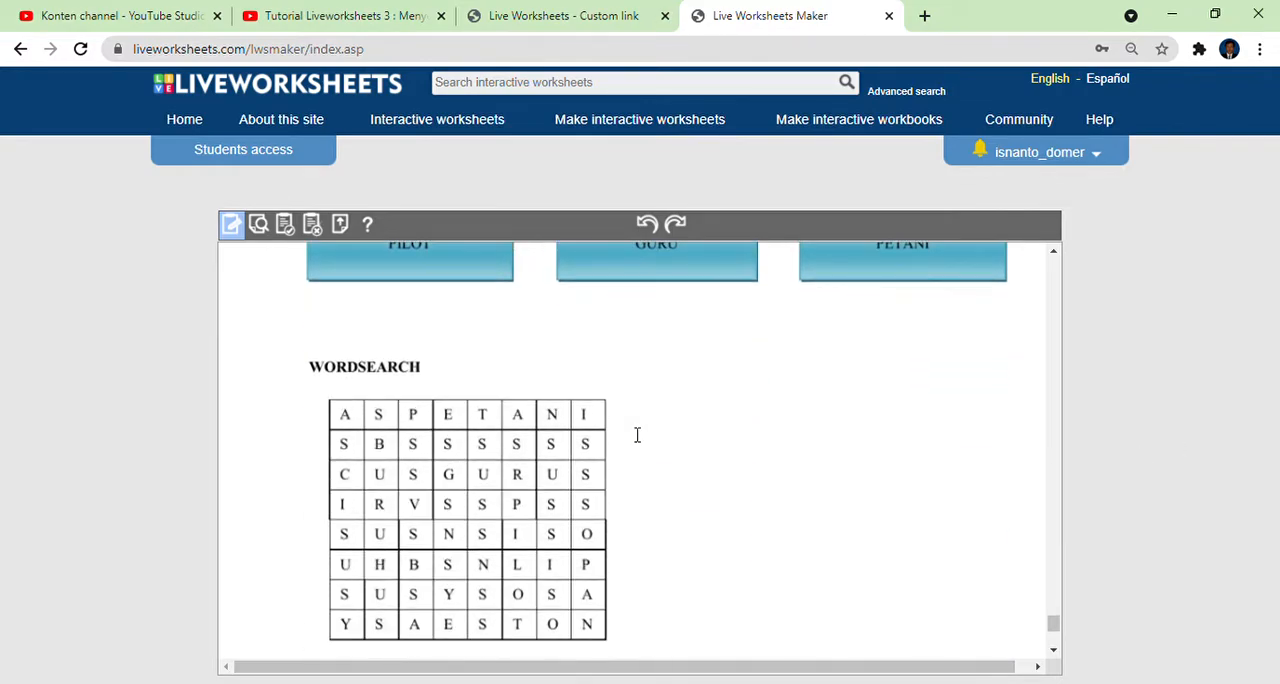
pyautogui.scroll(2, 636, 435)
pyautogui.scroll(-3, 640, 438)
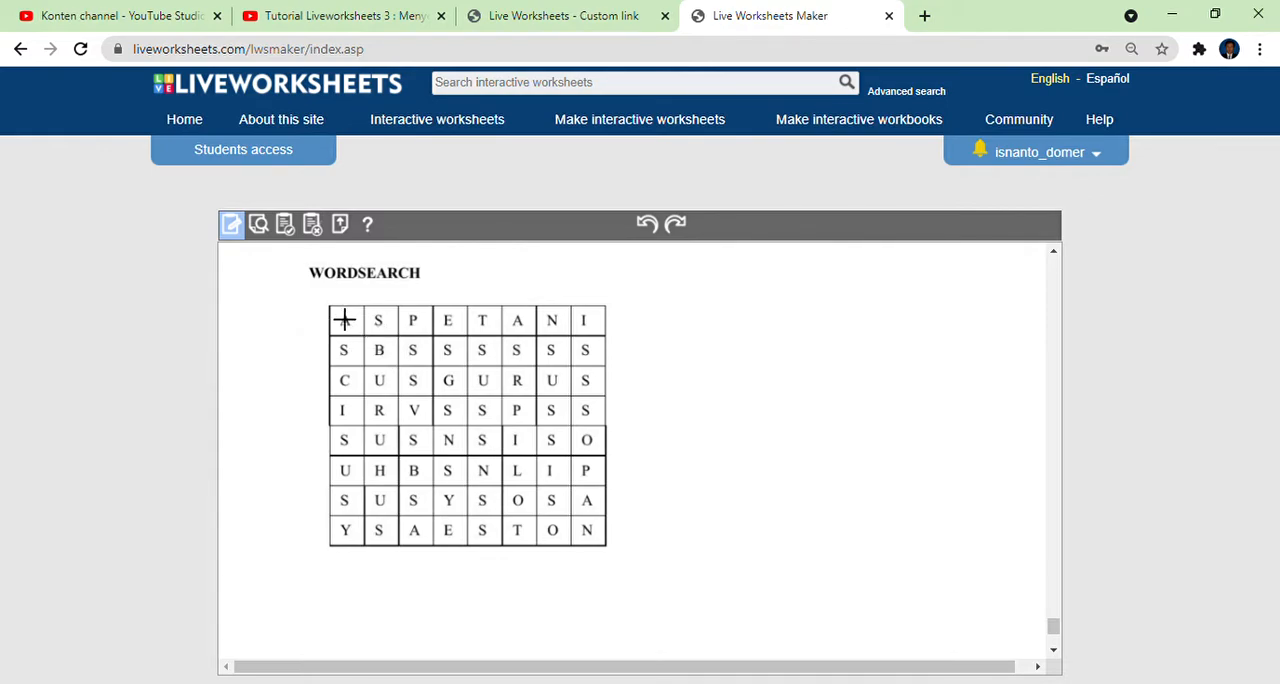
pyautogui.moveTo(344, 319); pyautogui.dragTo(623, 565)
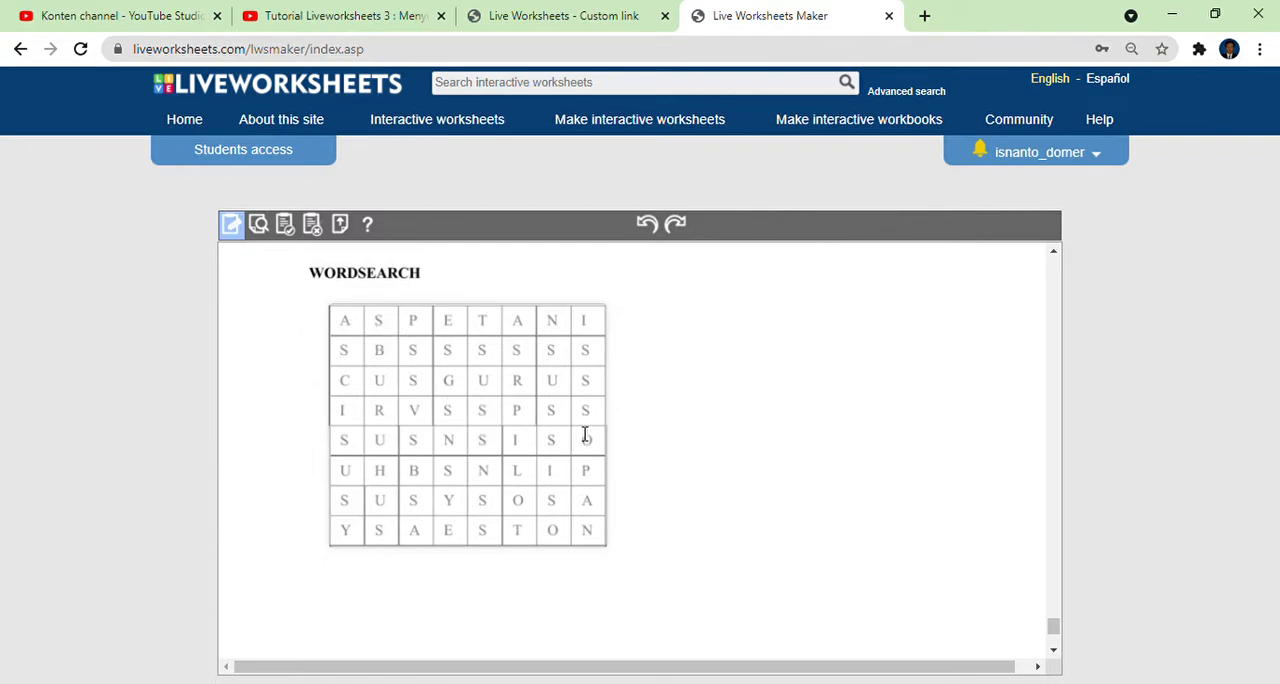
pyautogui.click(384, 340)
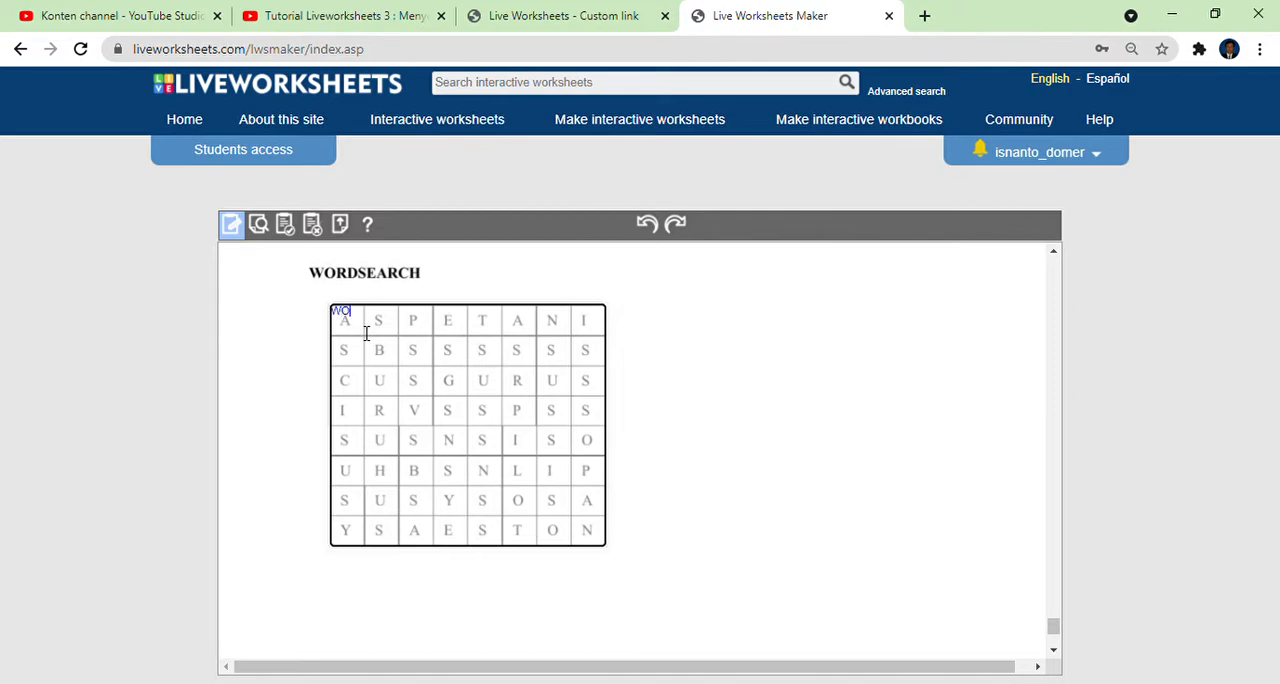
pyautogui.write('WORDSEARCH')
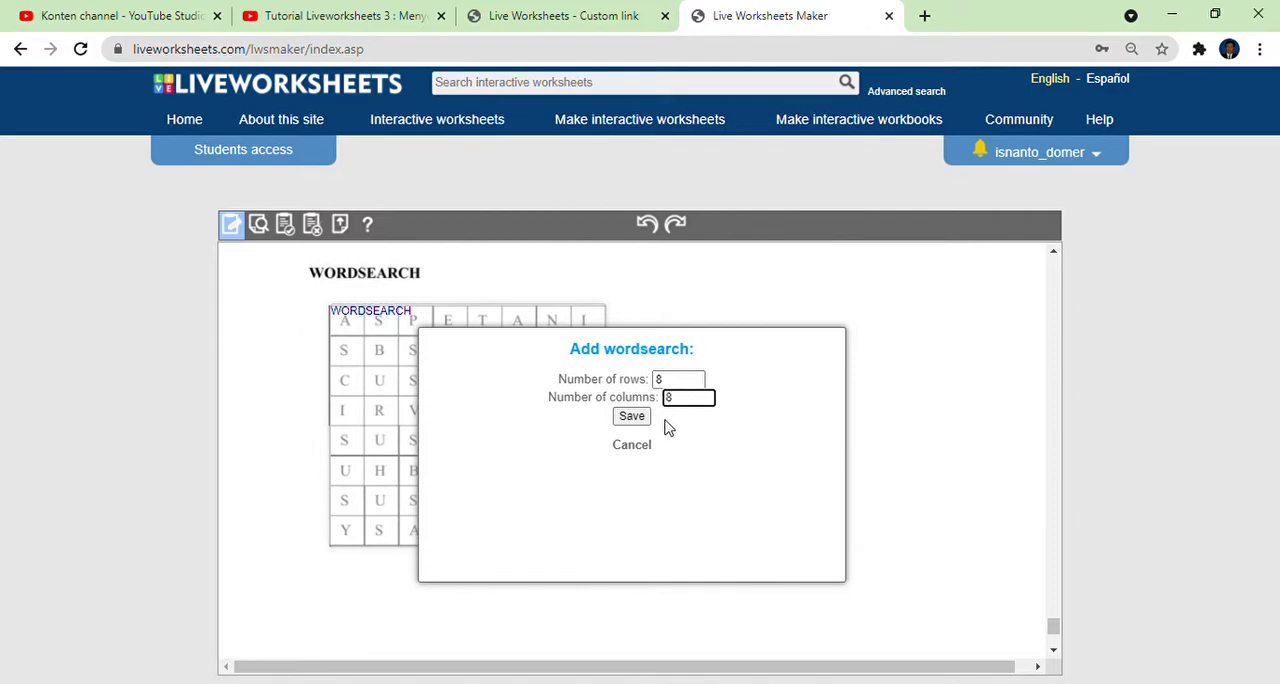
pyautogui.click(632, 417)
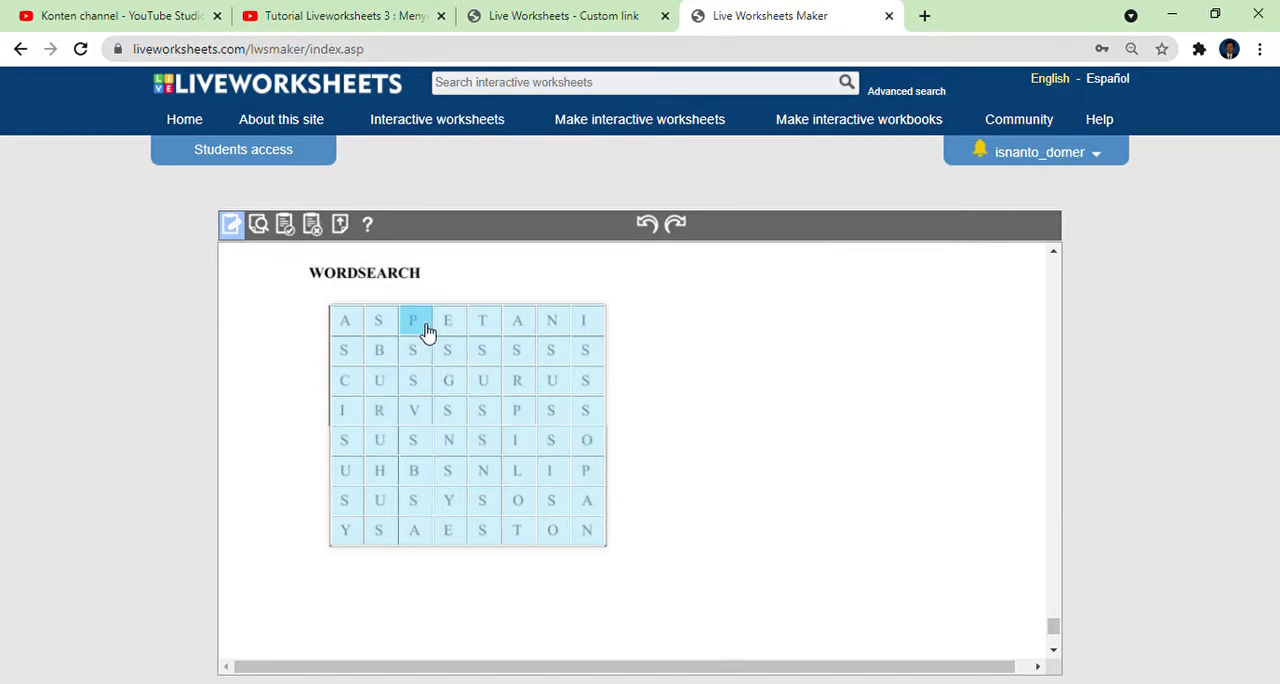
# Mark PETANI, GURU, BURUH and PILOT as the answer words in the wordsearch grid.
pyautogui.moveTo(438, 328); pyautogui.dragTo(591, 326)
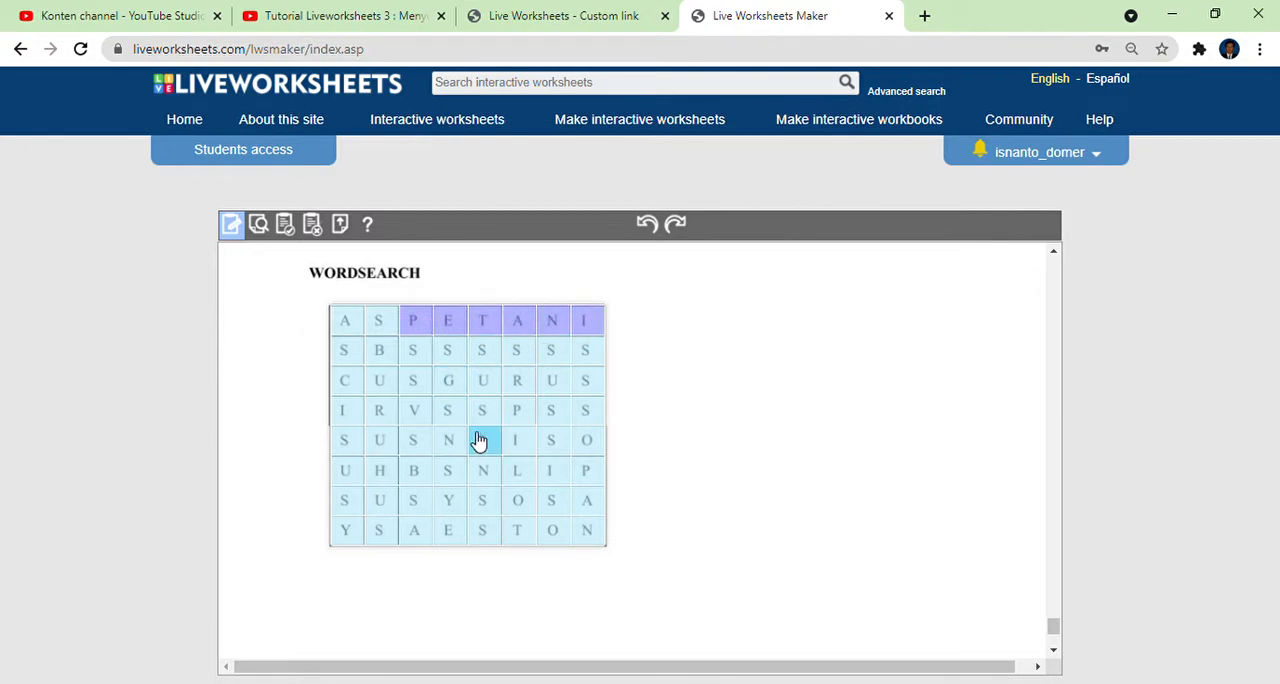
pyautogui.moveTo(458, 388); pyautogui.dragTo(569, 386)
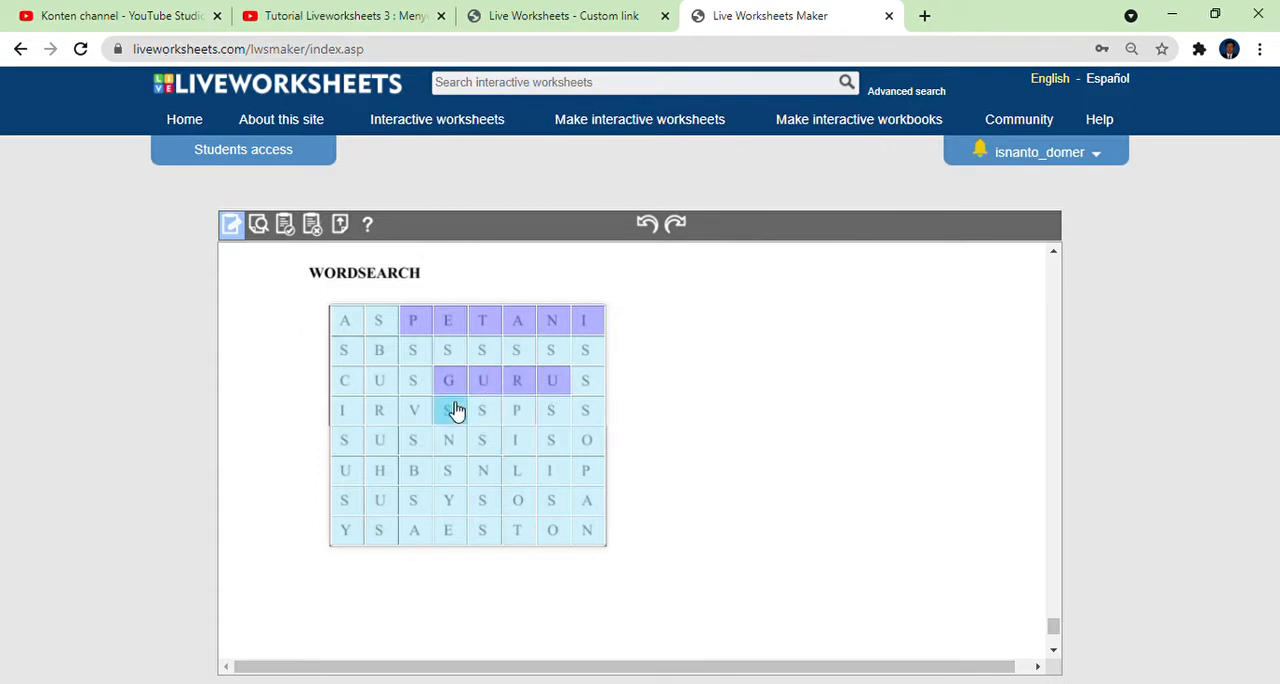
pyautogui.moveTo(389, 367); pyautogui.dragTo(392, 474)
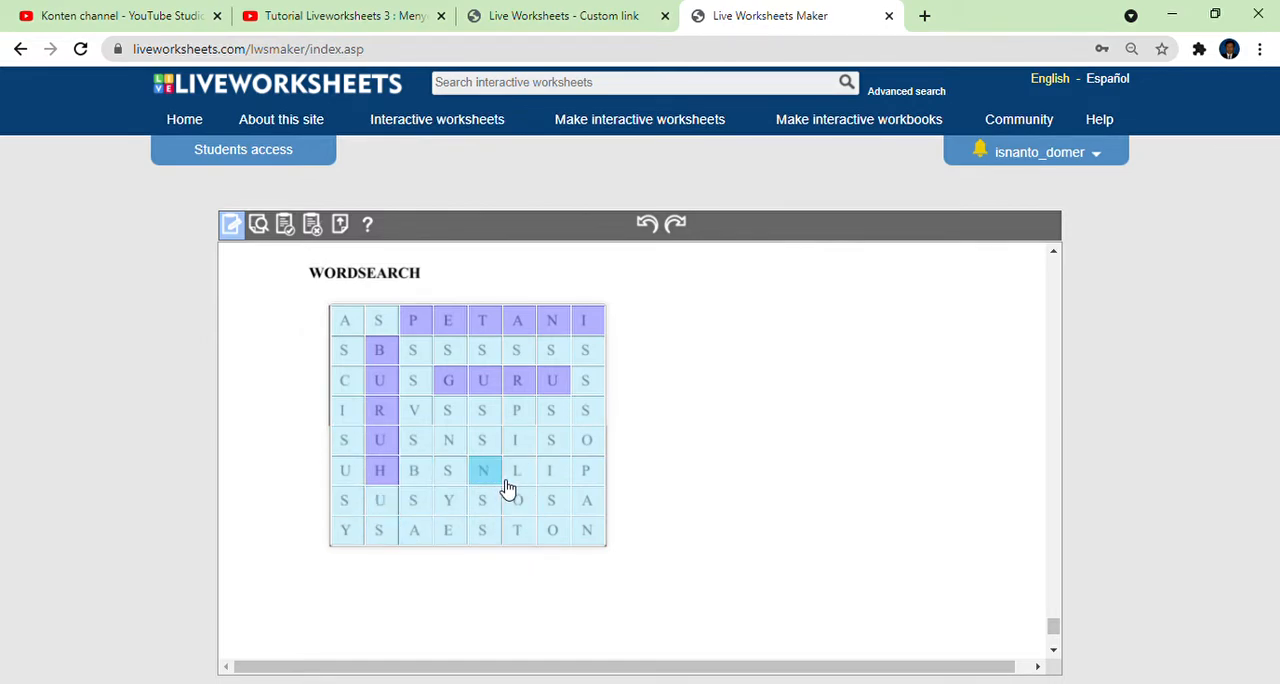
pyautogui.moveTo(520, 418); pyautogui.dragTo(521, 532)
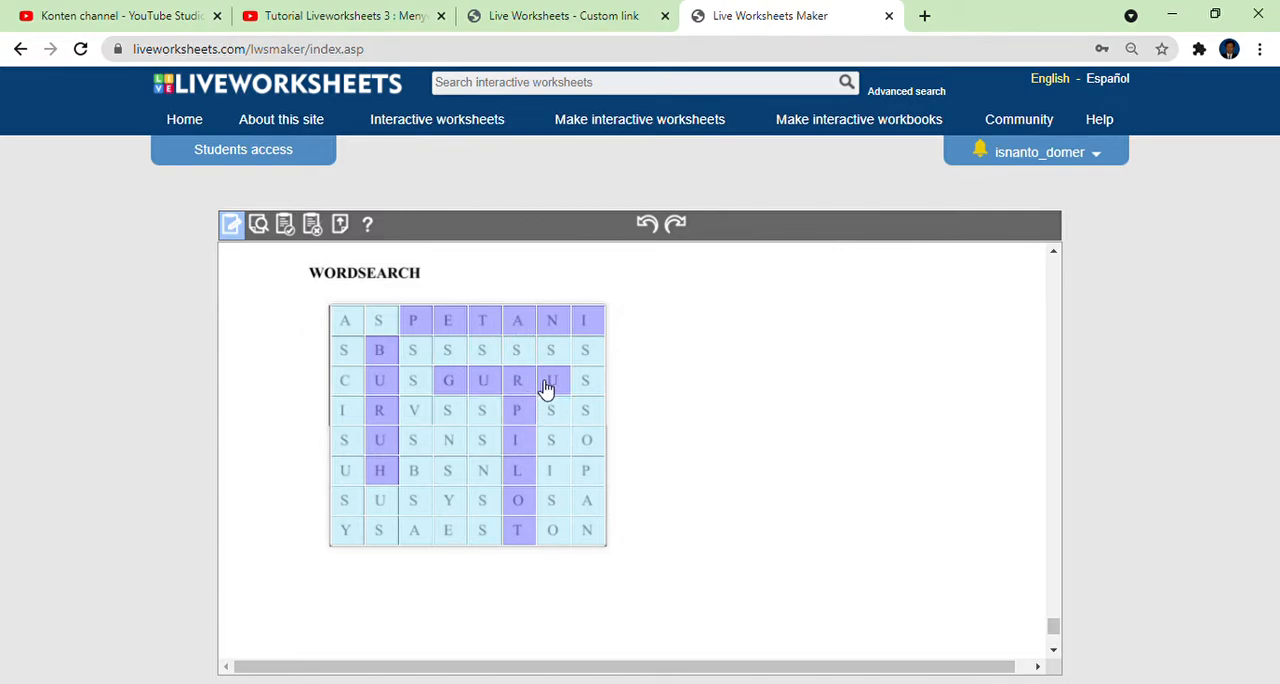
# Preview the worksheet from its first page and test the Nama answer field.
pyautogui.scroll(-1, 683, 413)
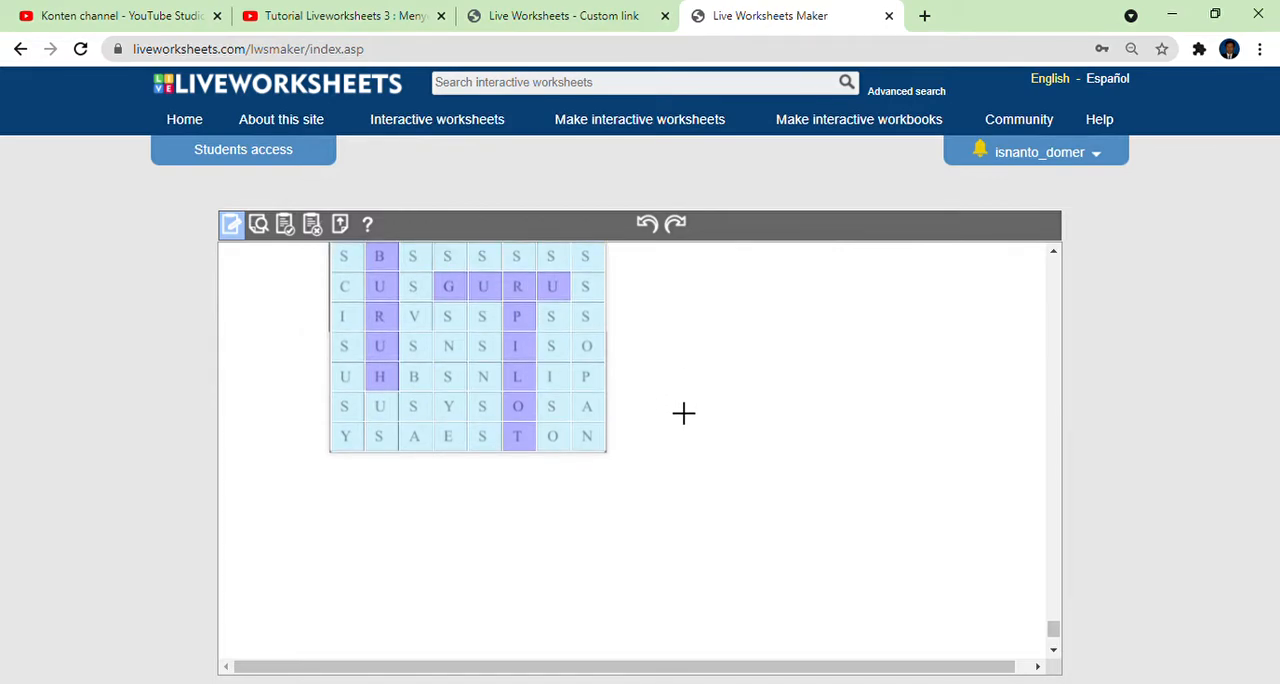
pyautogui.click(259, 223)
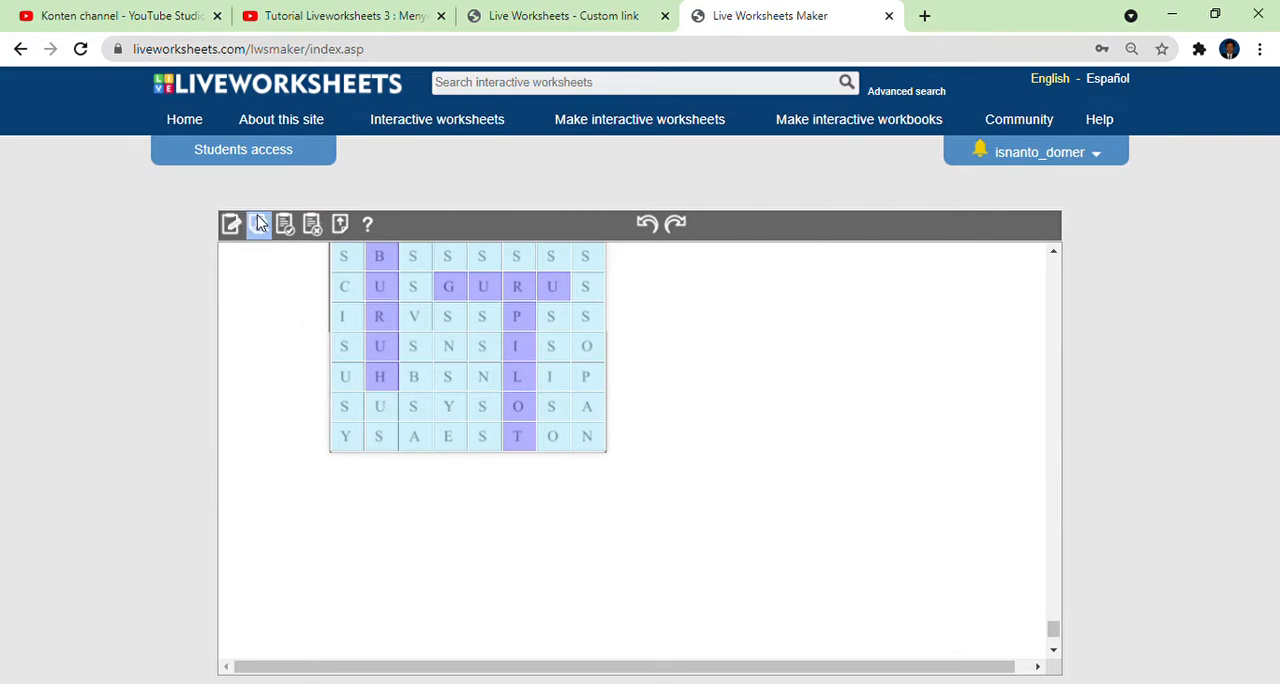
pyautogui.scroll(-12, 587, 487)
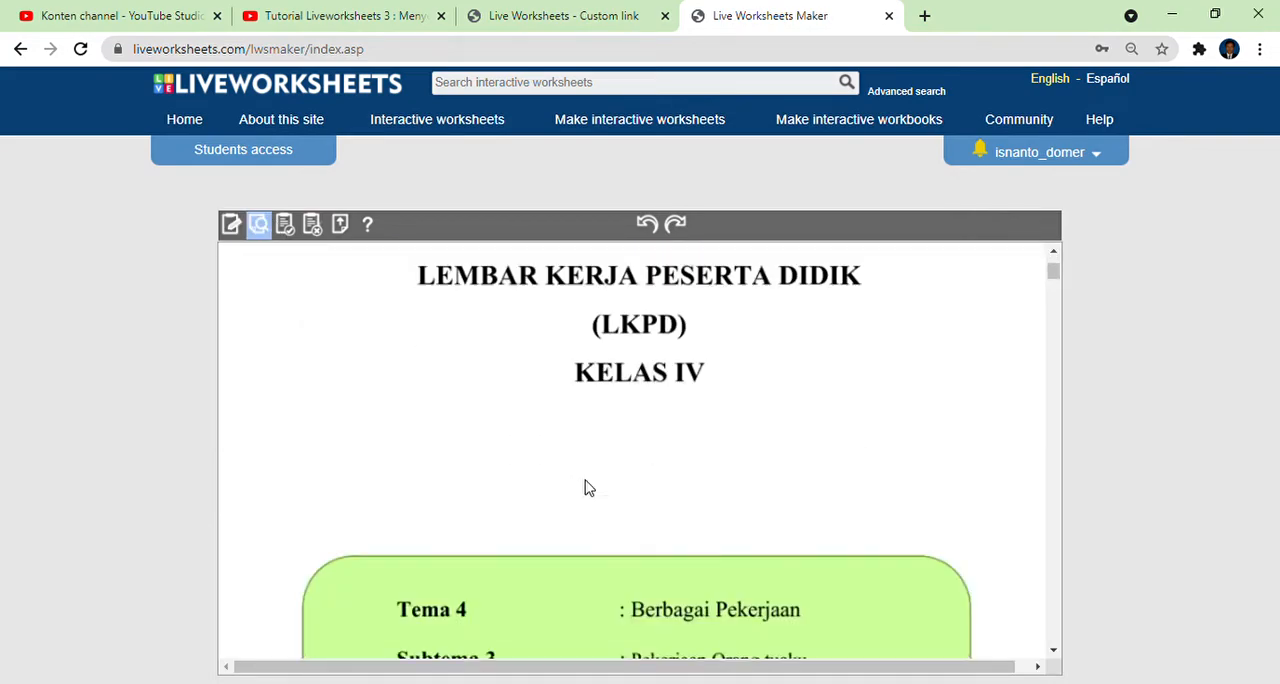
pyautogui.scroll(-15, 587, 487)
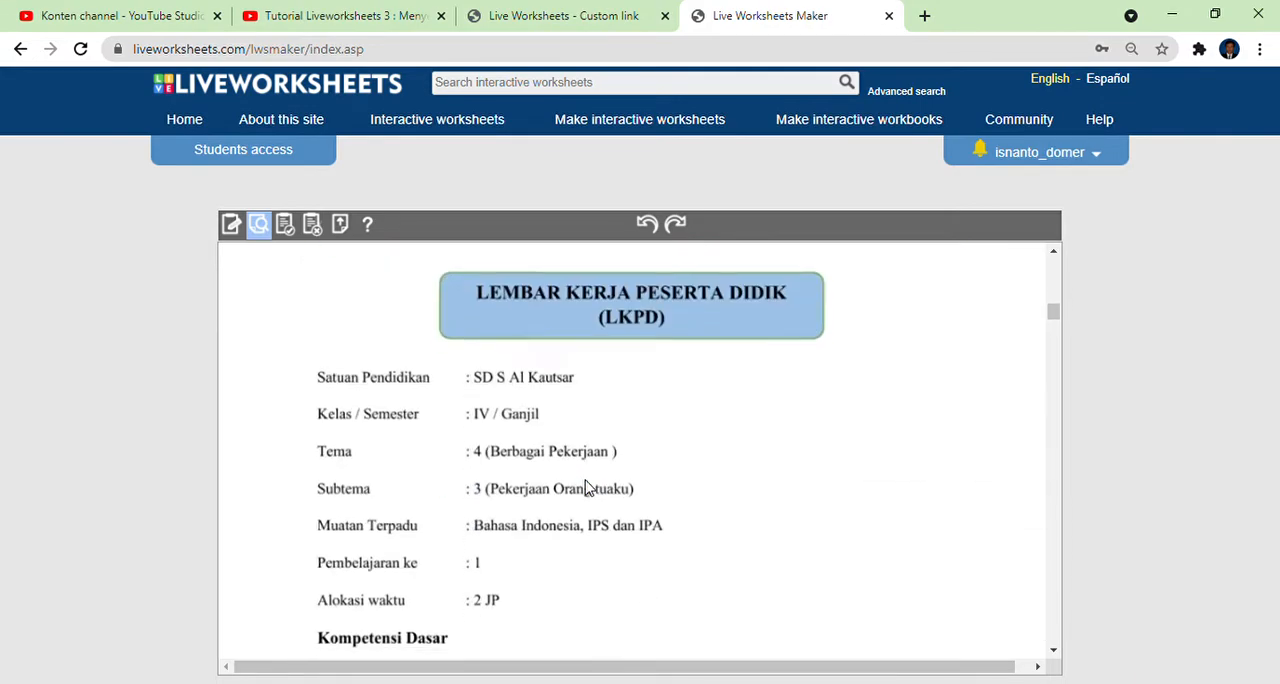
pyautogui.scroll(-15, 589, 487)
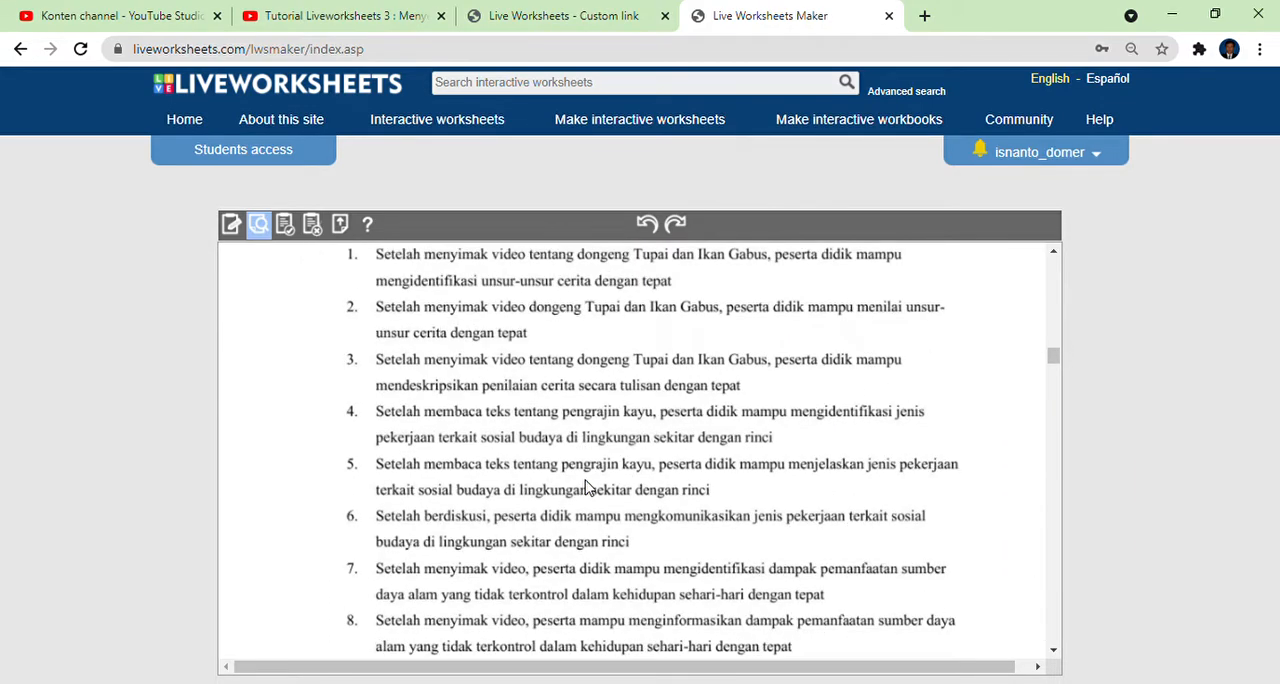
pyautogui.scroll(-3, 589, 487)
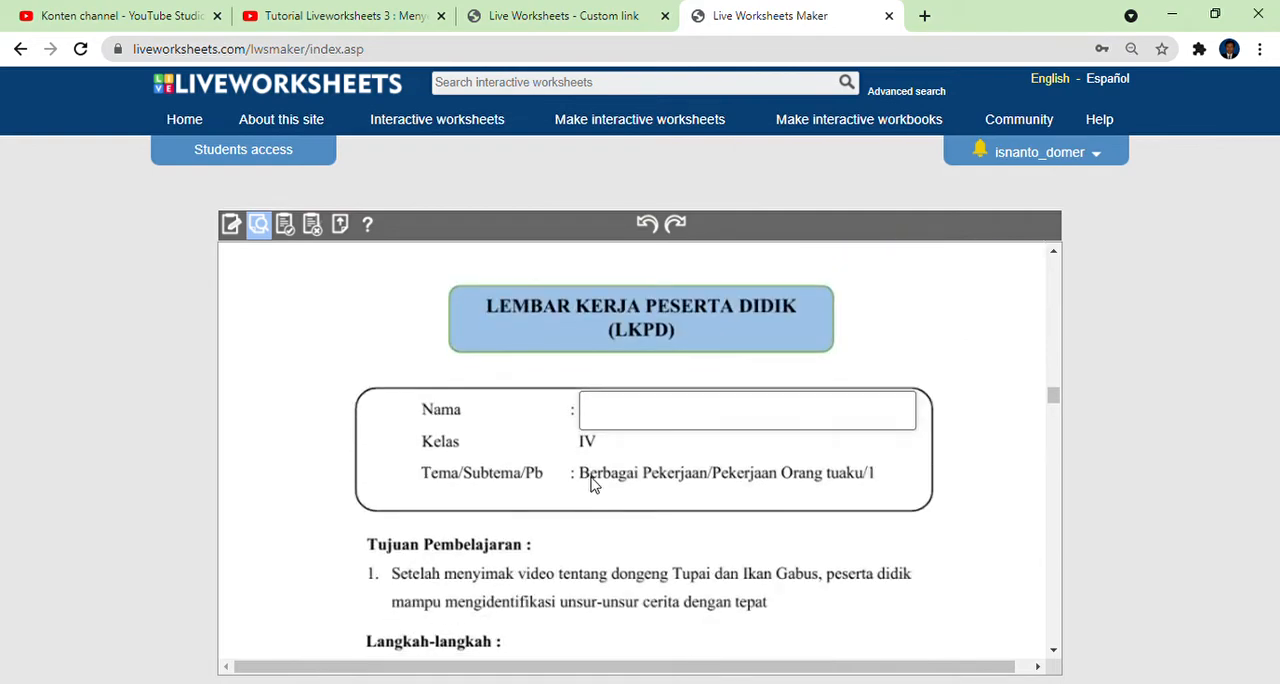
pyautogui.click(617, 416)
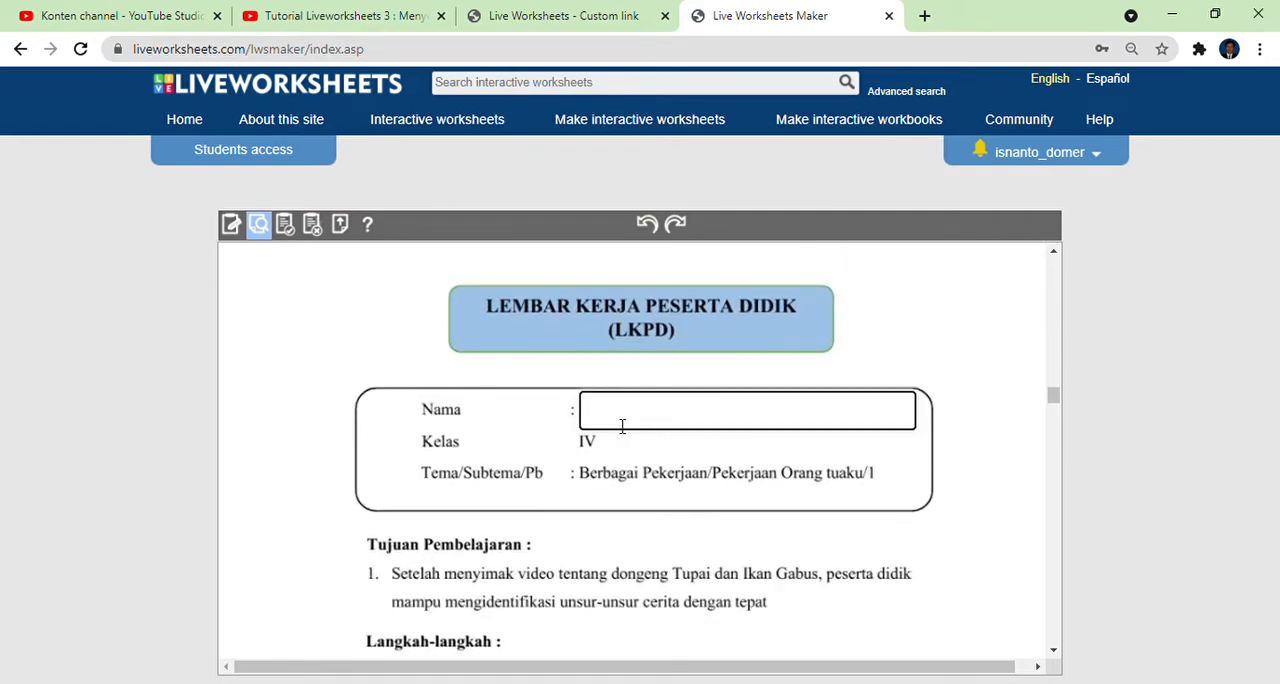
# Test the embedded squirrel and fish story video in the preview by playing it briefly and pausing it.
pyautogui.scroll(-6, 622, 426)
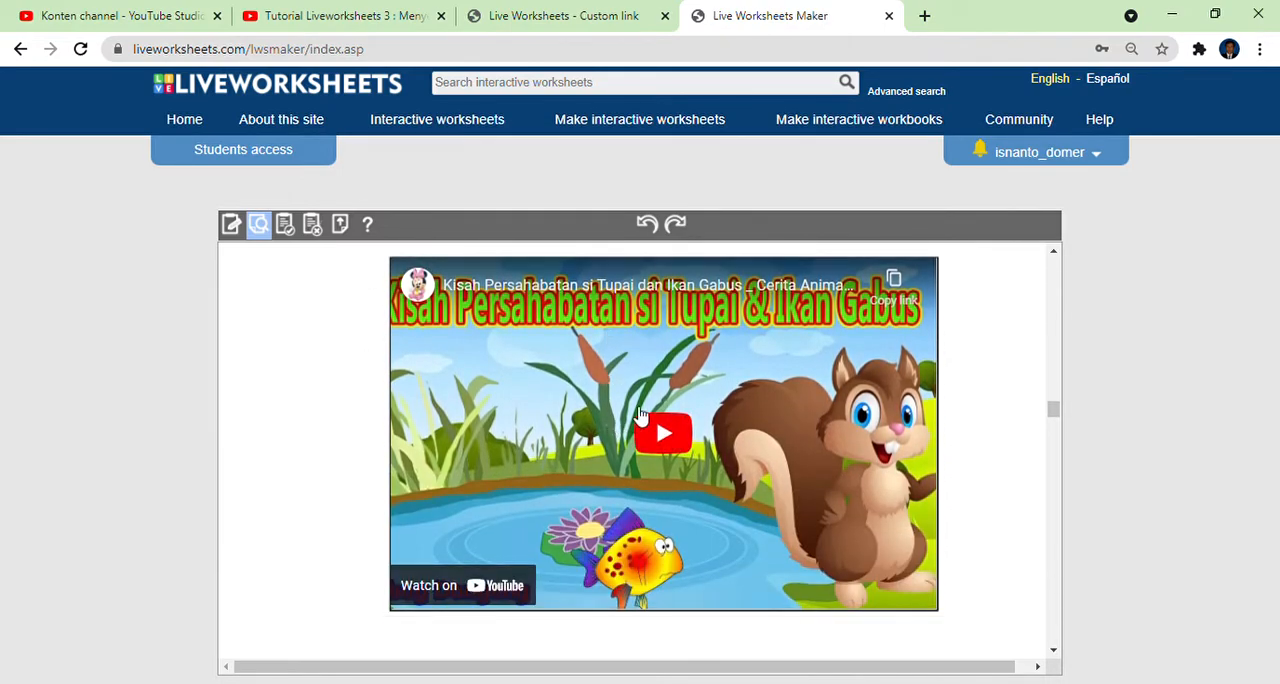
pyautogui.click(686, 440)
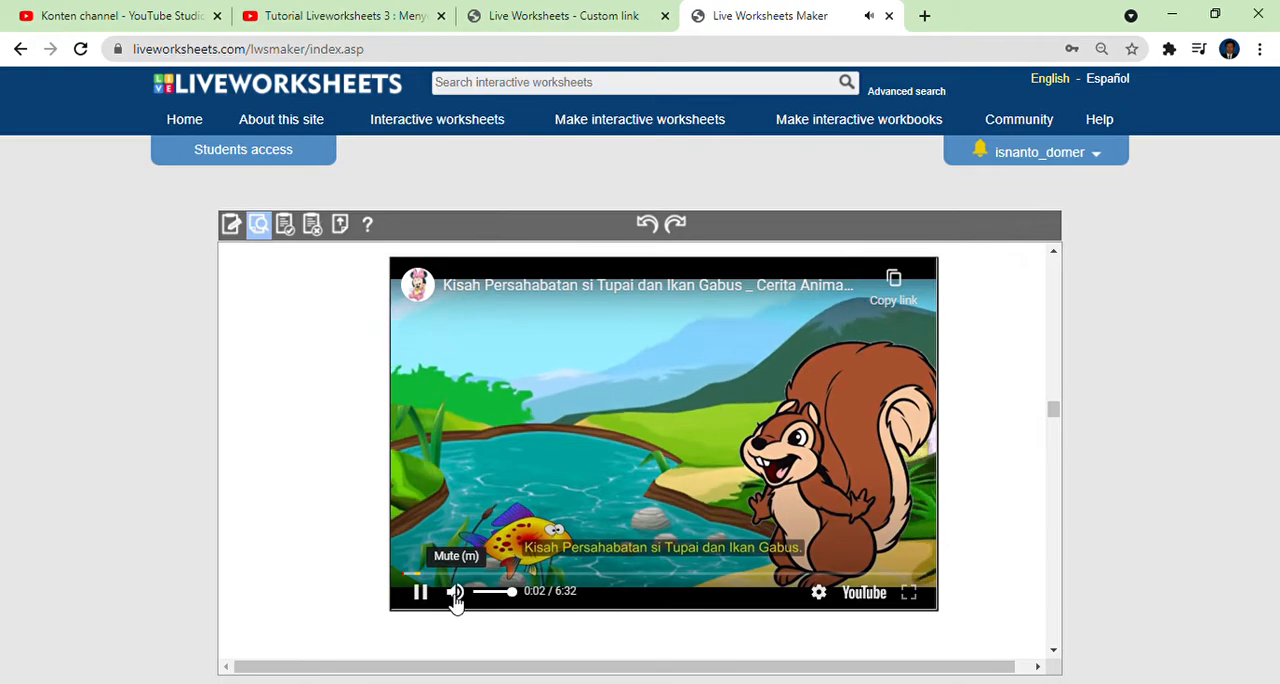
pyautogui.click(421, 592)
pyautogui.scroll(2, 530, 538)
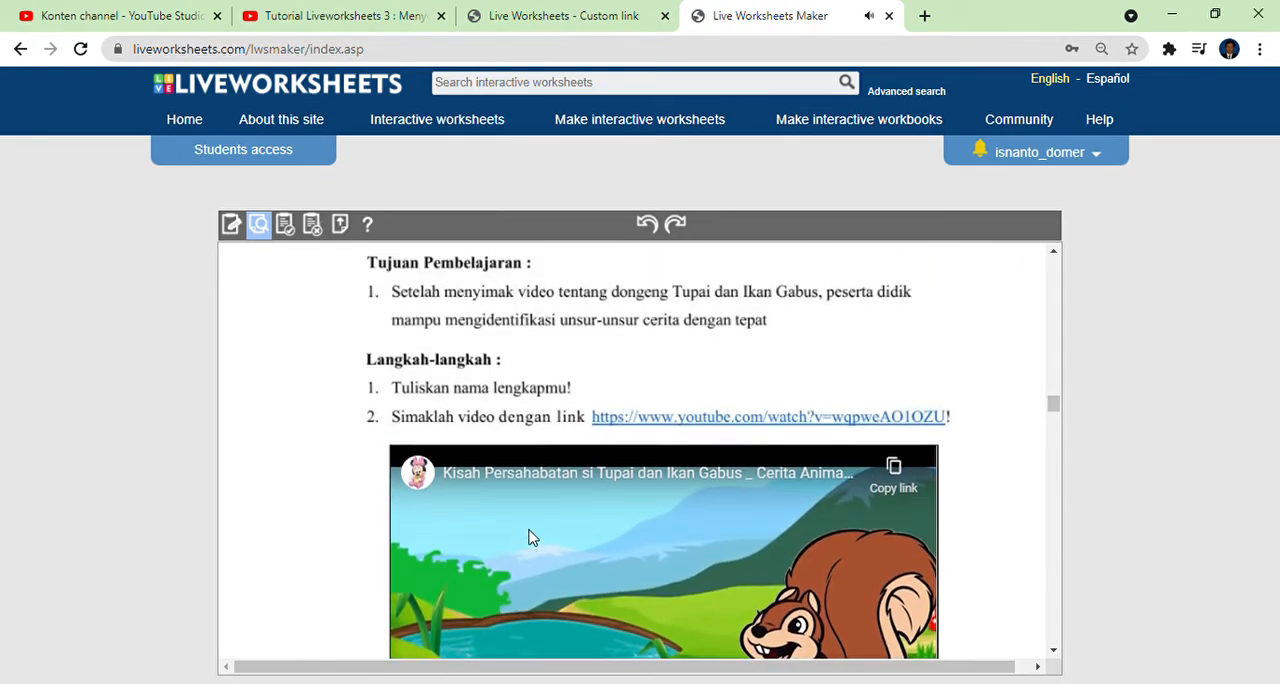
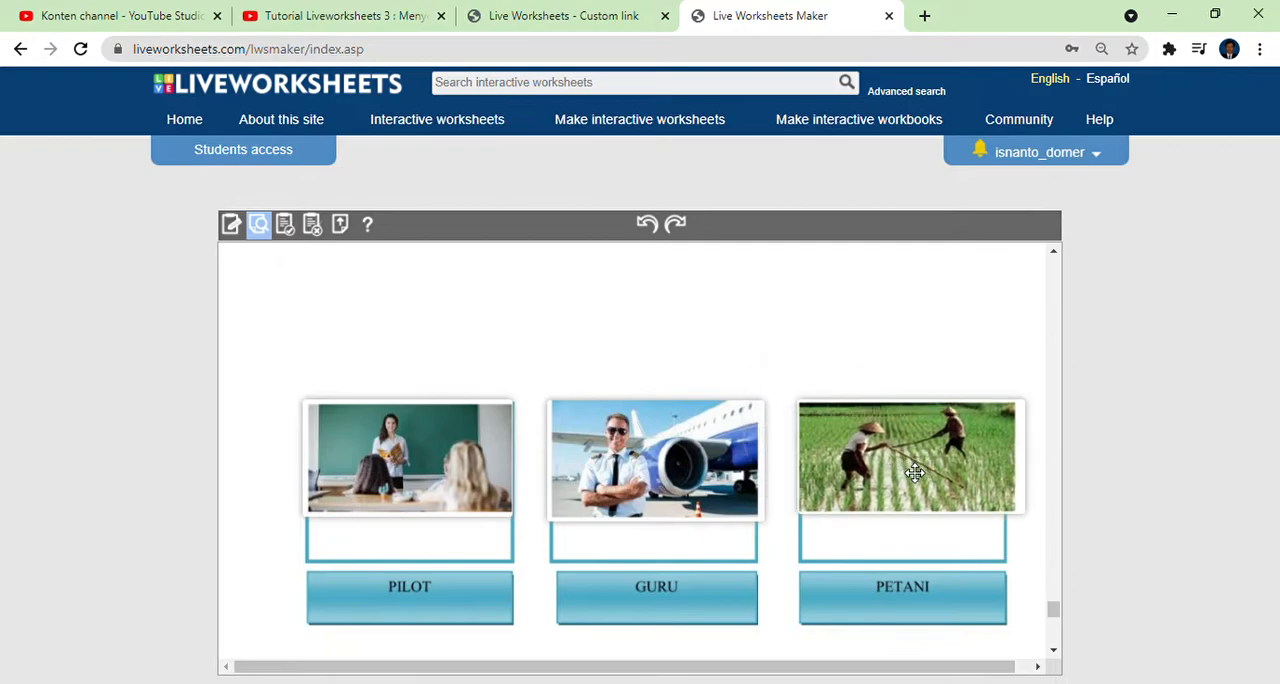
# Mark PETANI, PILOT, SUS, BSA and SGURU in the wordsearch preview, and finish the worksheet to have the test answers checked.
pyautogui.scroll(-5, 745, 403)
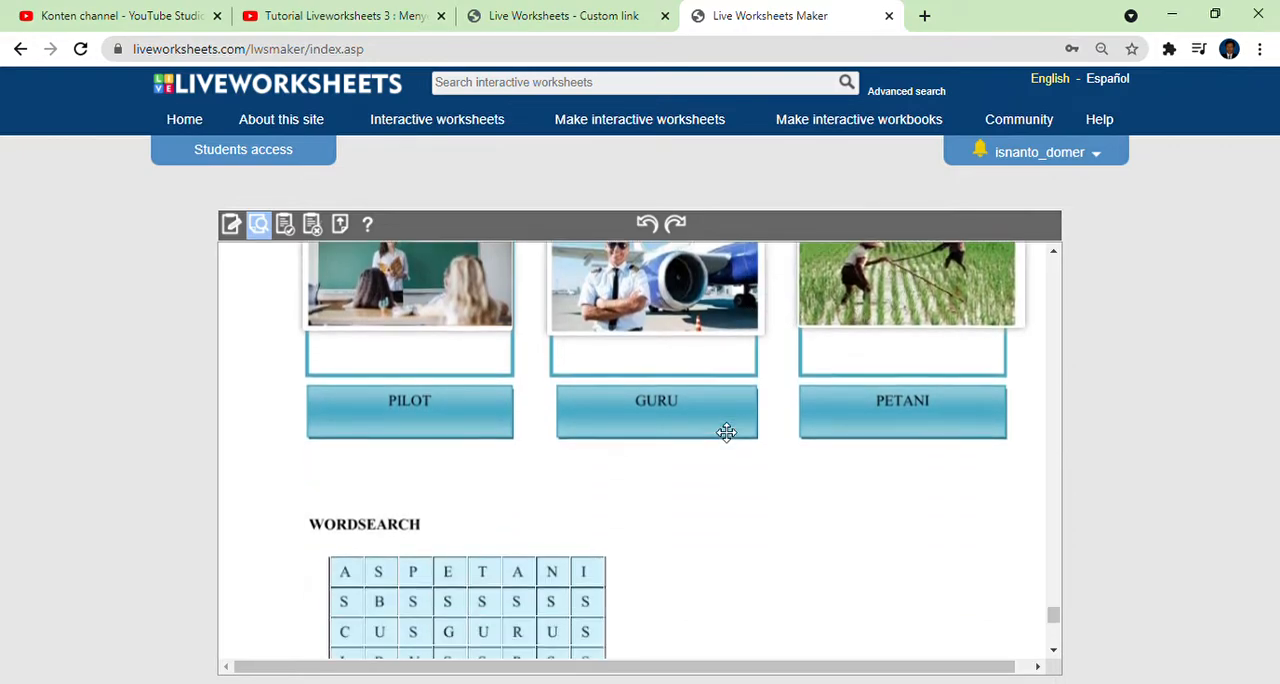
pyautogui.moveTo(412, 290); pyautogui.dragTo(521, 500)
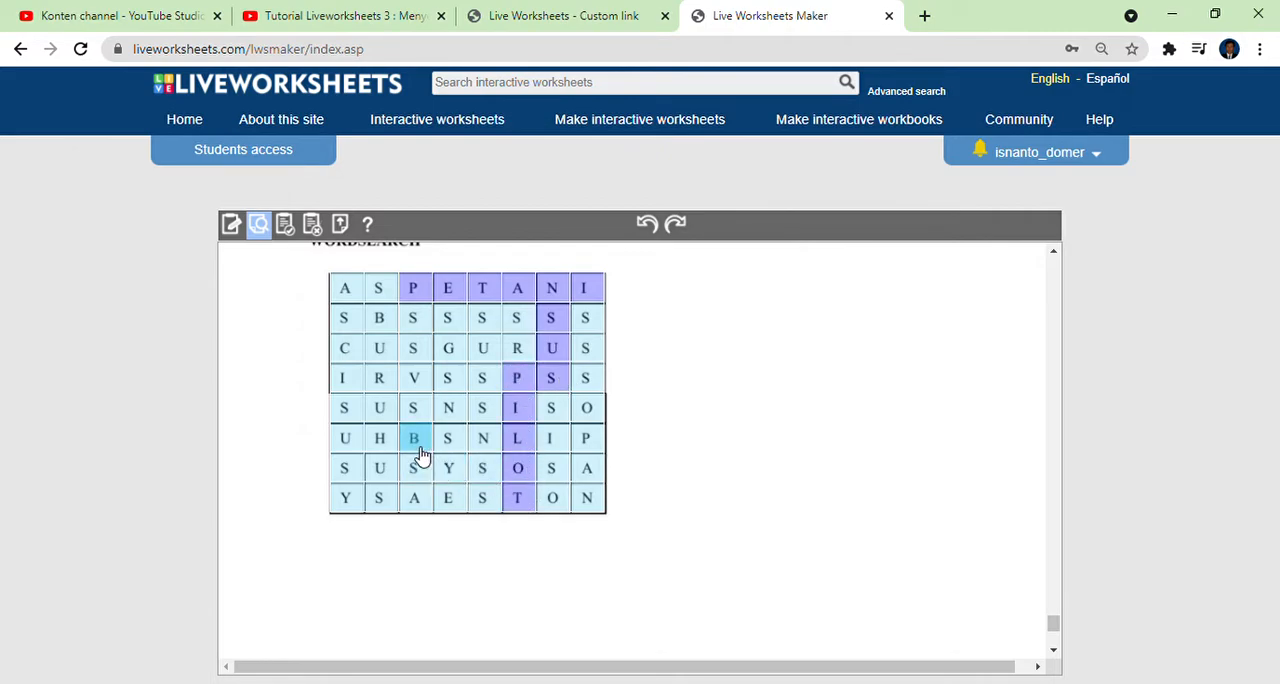
pyautogui.click(419, 449)
pyautogui.moveTo(435, 472); pyautogui.dragTo(429, 506)
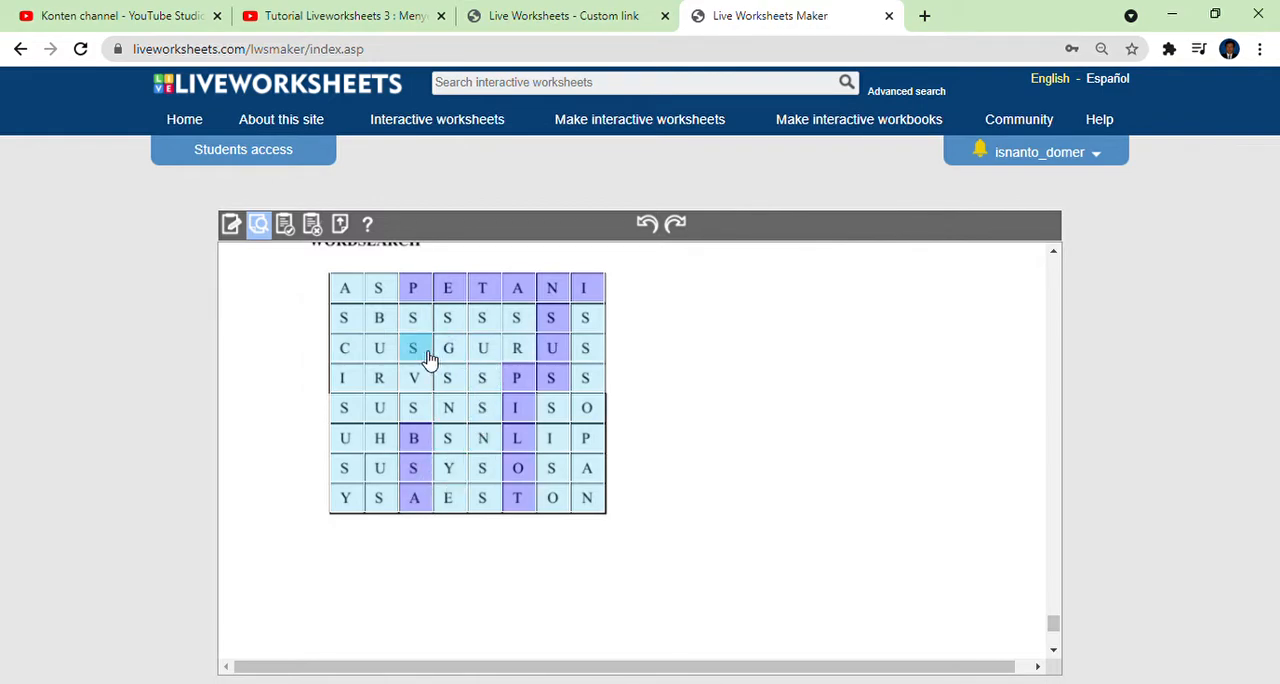
pyautogui.moveTo(429, 358); pyautogui.dragTo(540, 358)
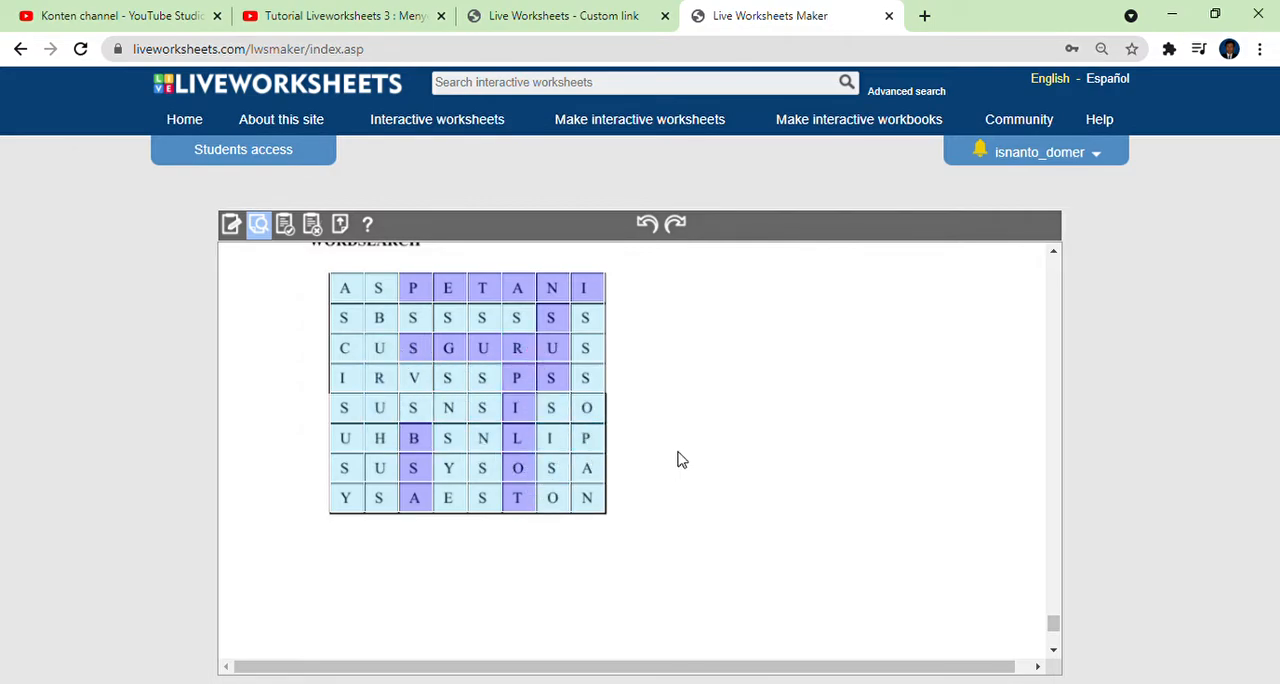
pyautogui.scroll(-3, 679, 459)
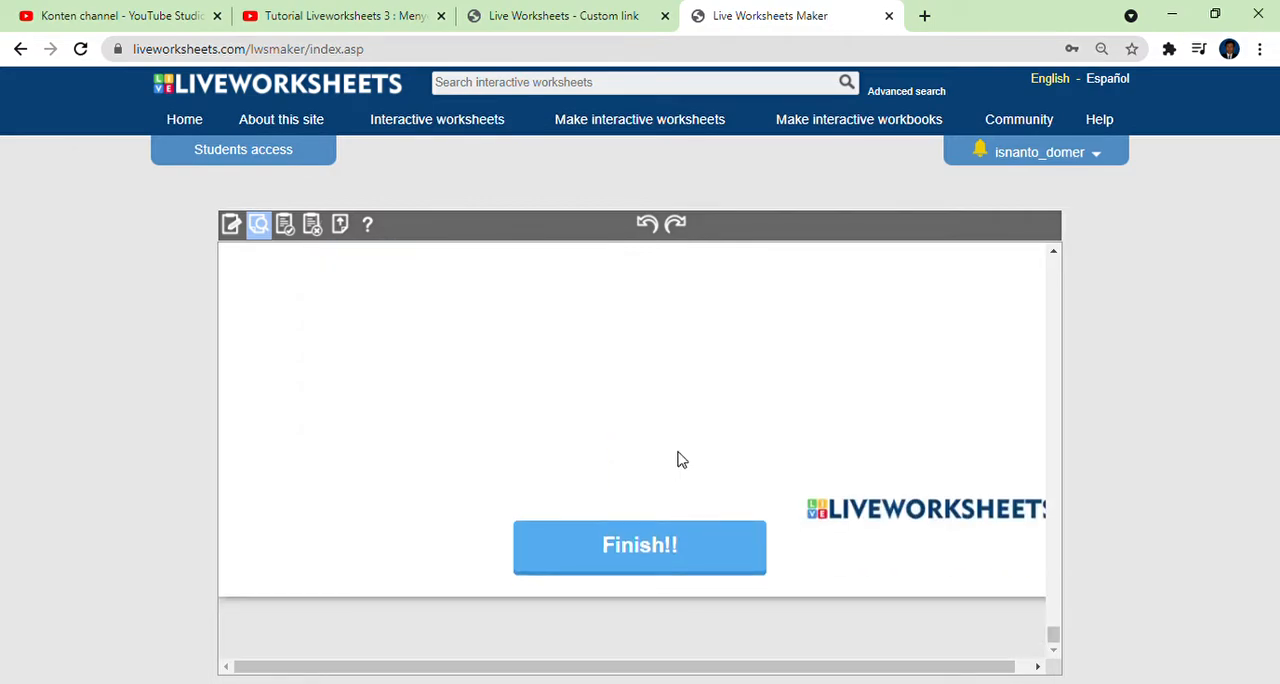
pyautogui.click(629, 548)
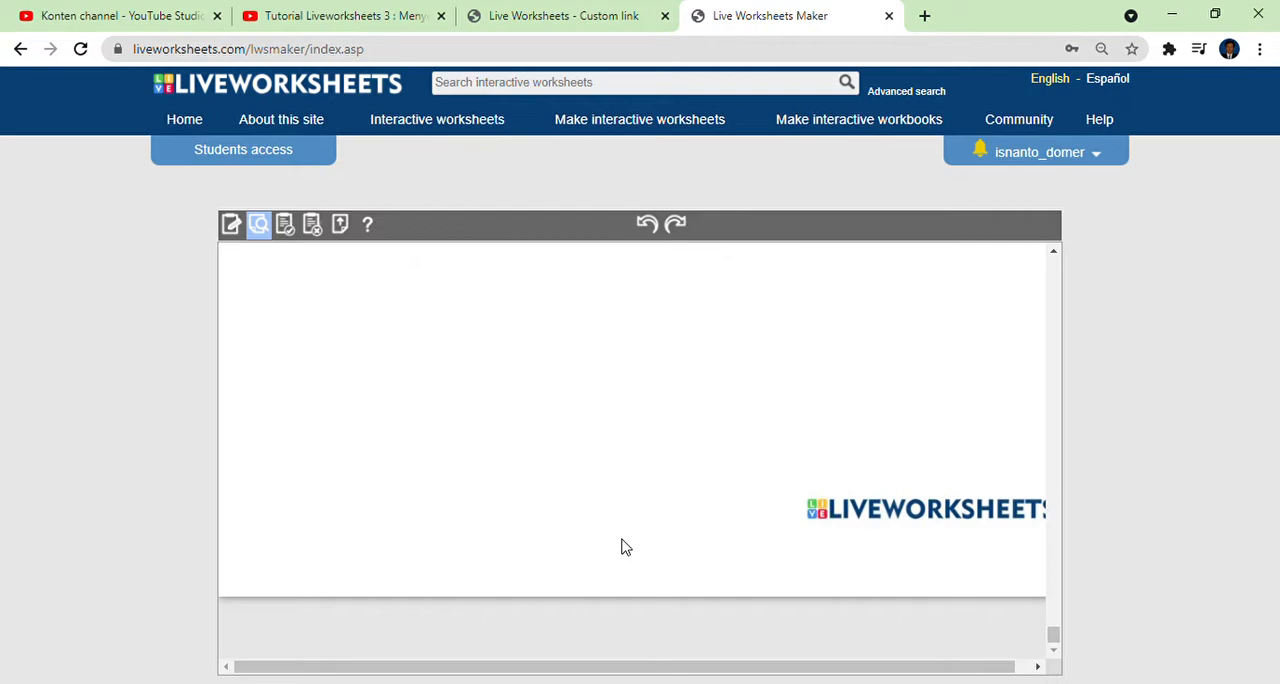
# Review the checked answers from the wordsearch back through the drag-and-drop and join exercises to the first page's story map.
pyautogui.scroll(6, 626, 547)
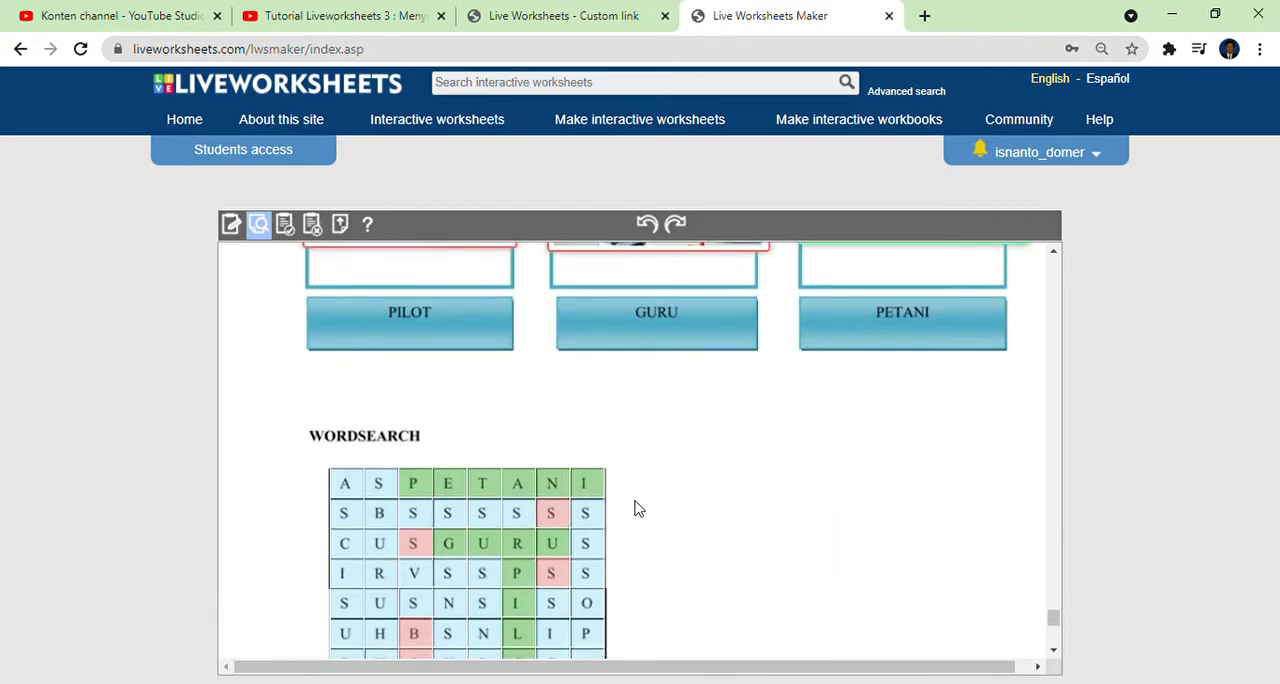
pyautogui.scroll(5, 636, 509)
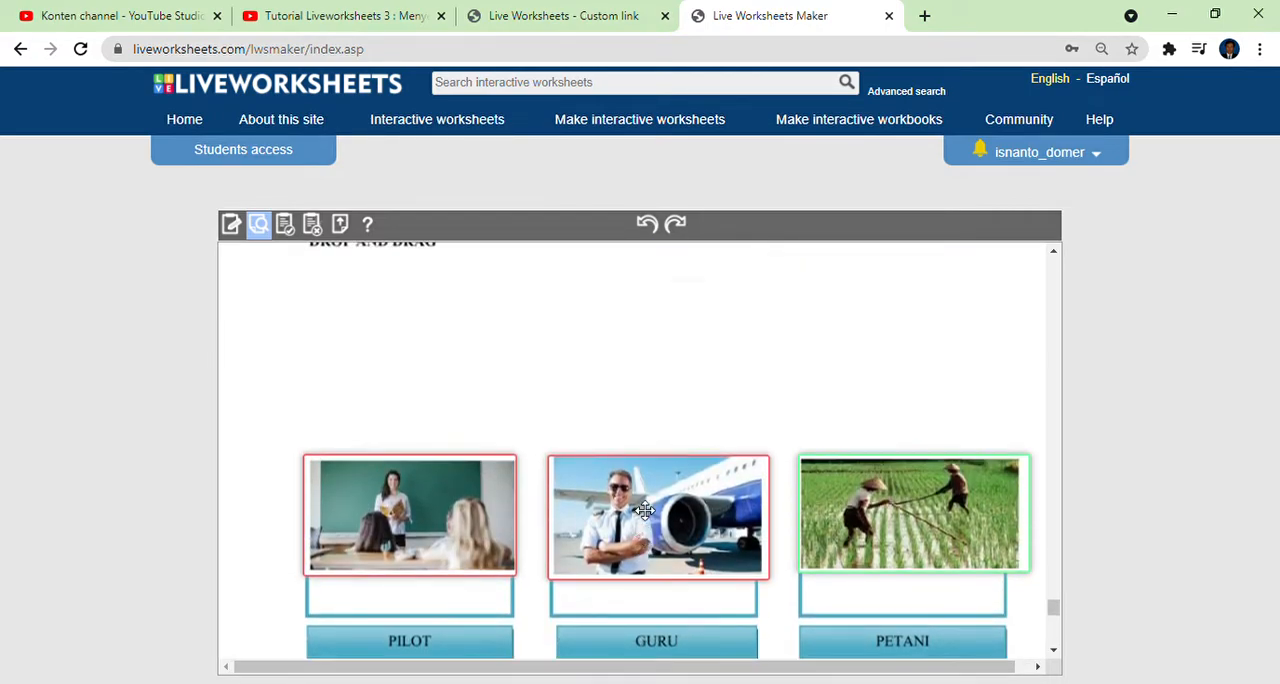
pyautogui.scroll(15, 645, 511)
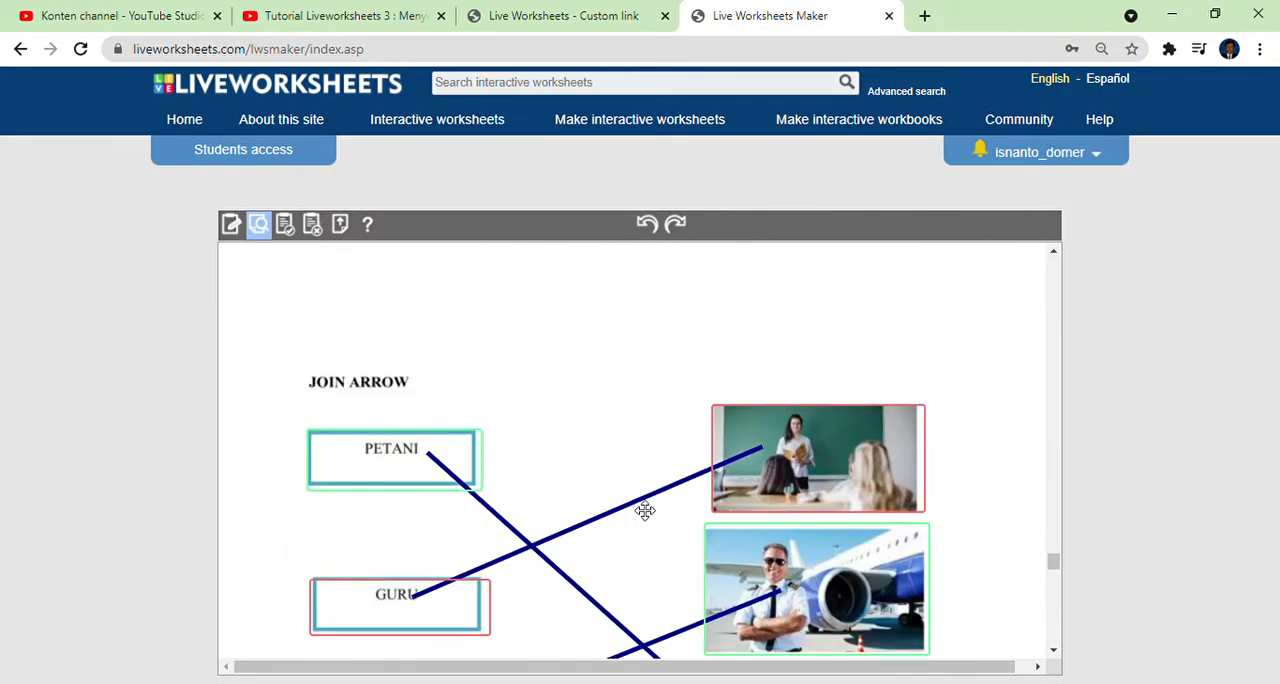
pyautogui.scroll(15, 645, 511)
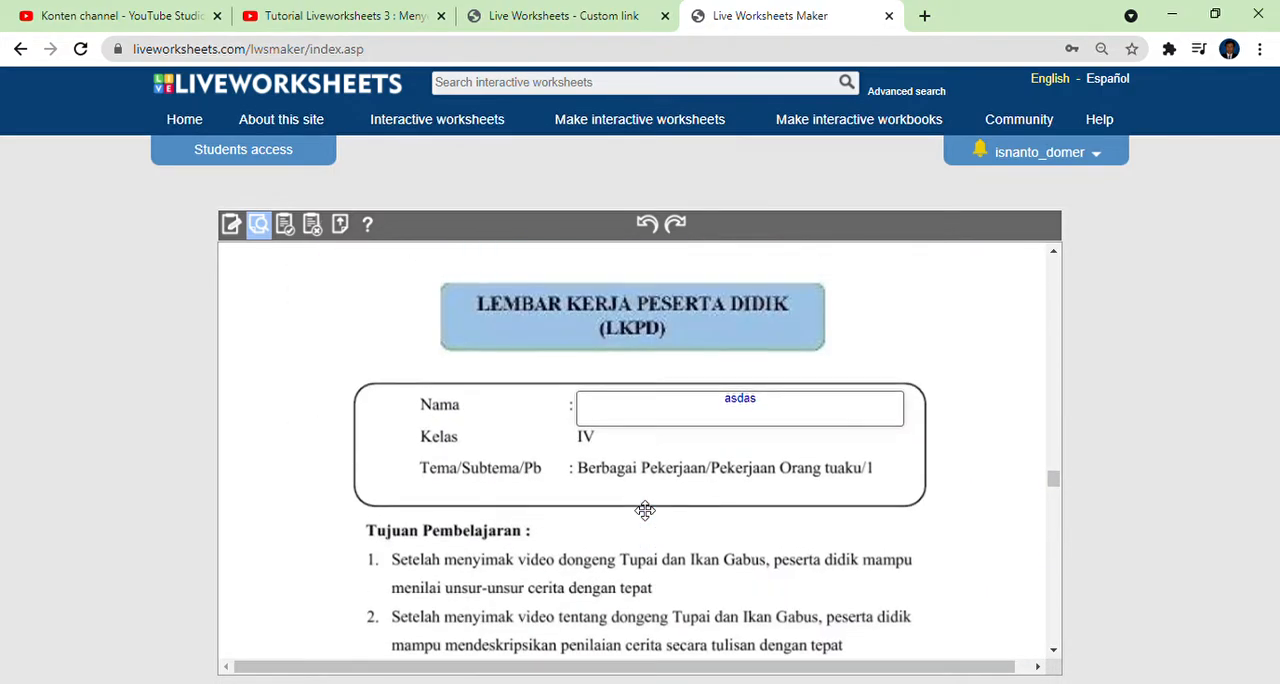
pyautogui.scroll(-5, 645, 511)
pyautogui.scroll(10, 645, 511)
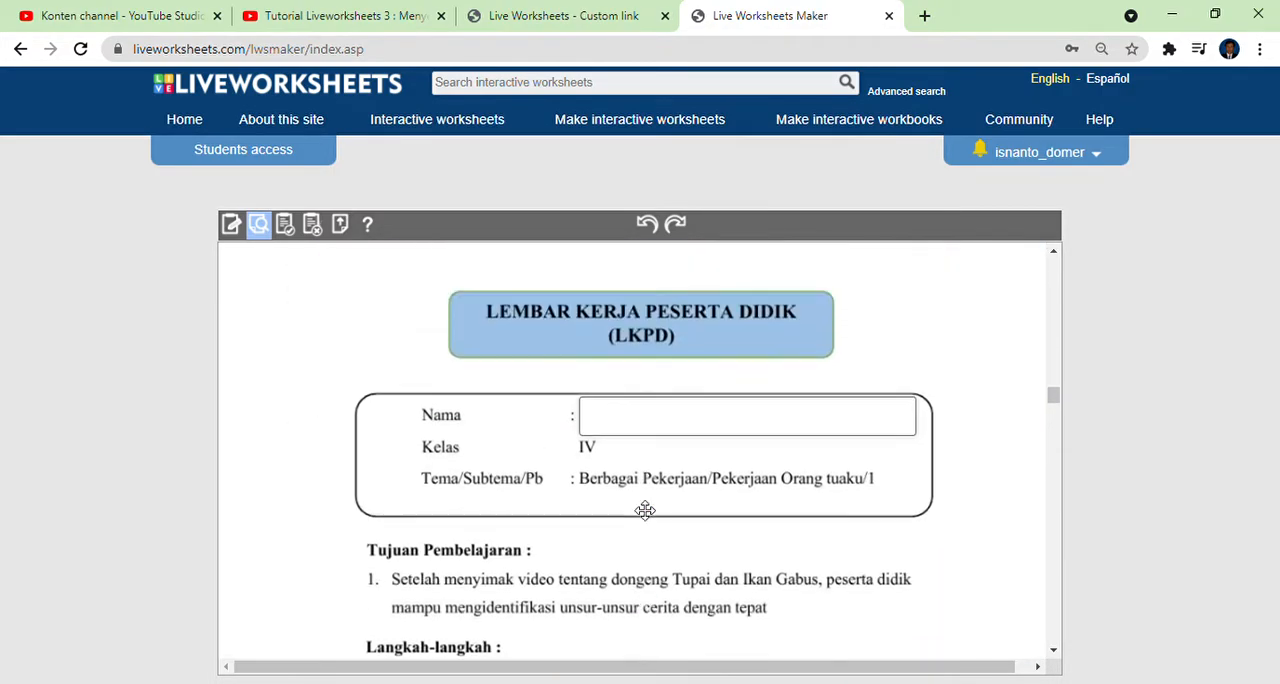
pyautogui.scroll(-3, 645, 511)
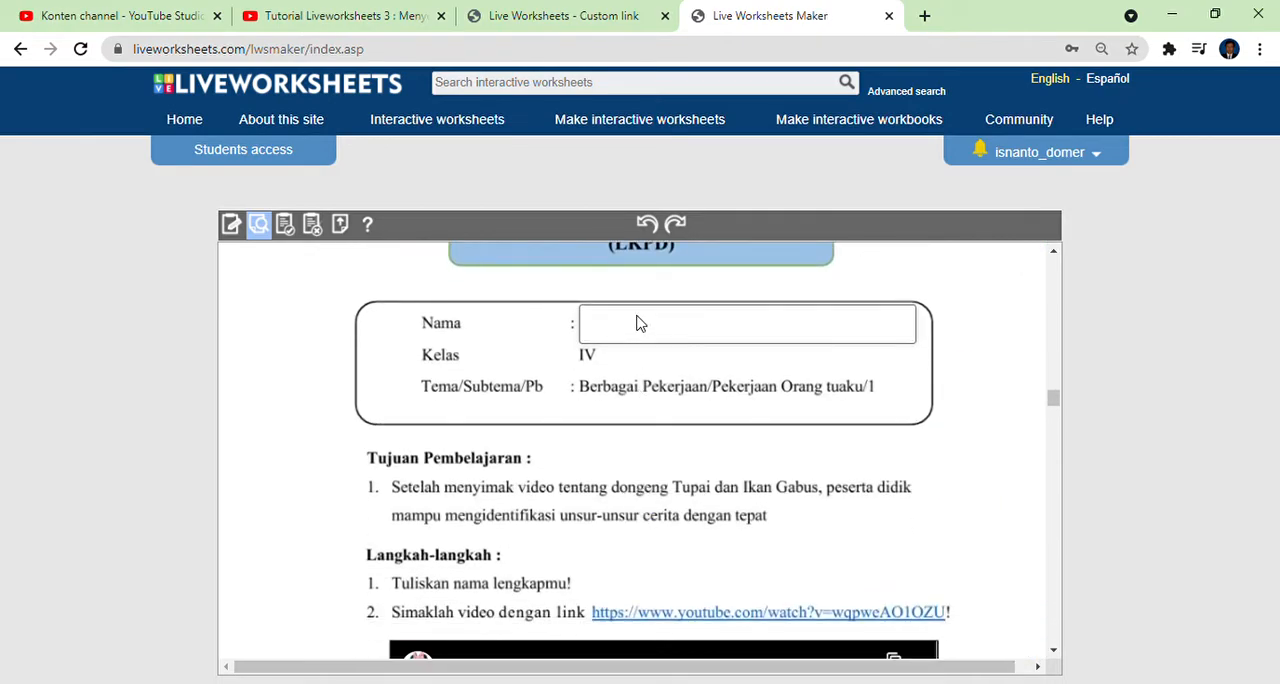
pyautogui.click(640, 323)
pyautogui.scroll(-5, 689, 342)
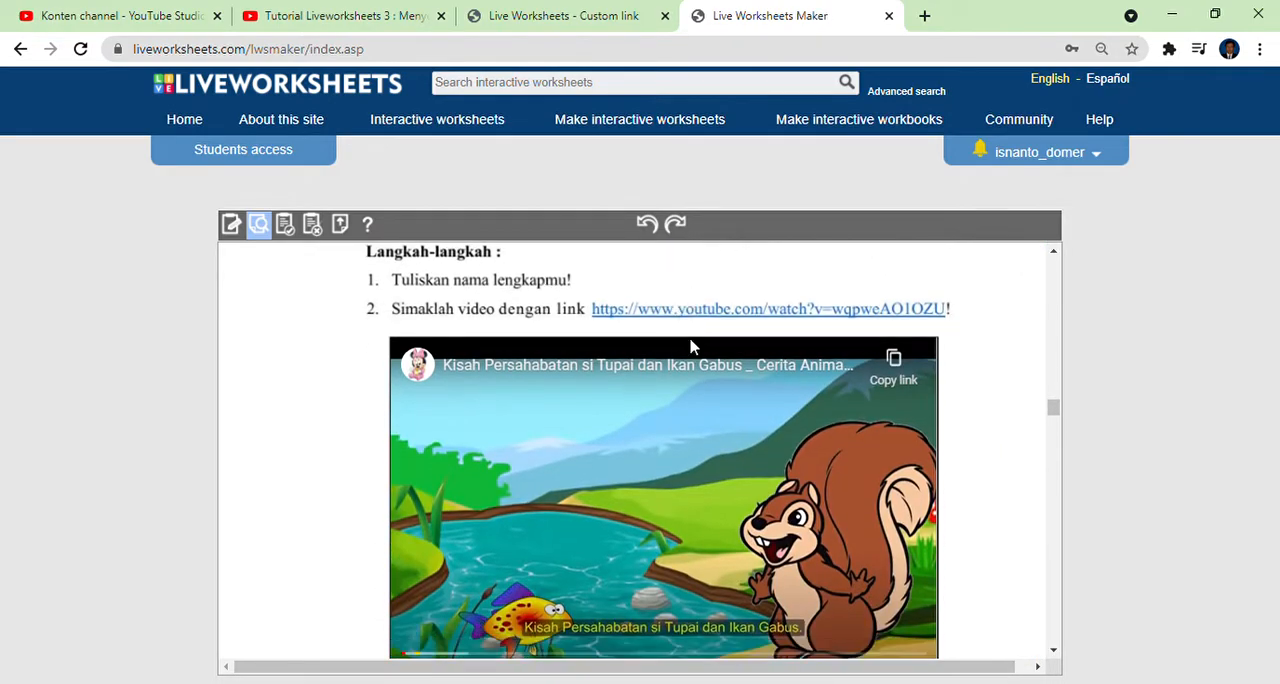
pyautogui.scroll(-6, 691, 346)
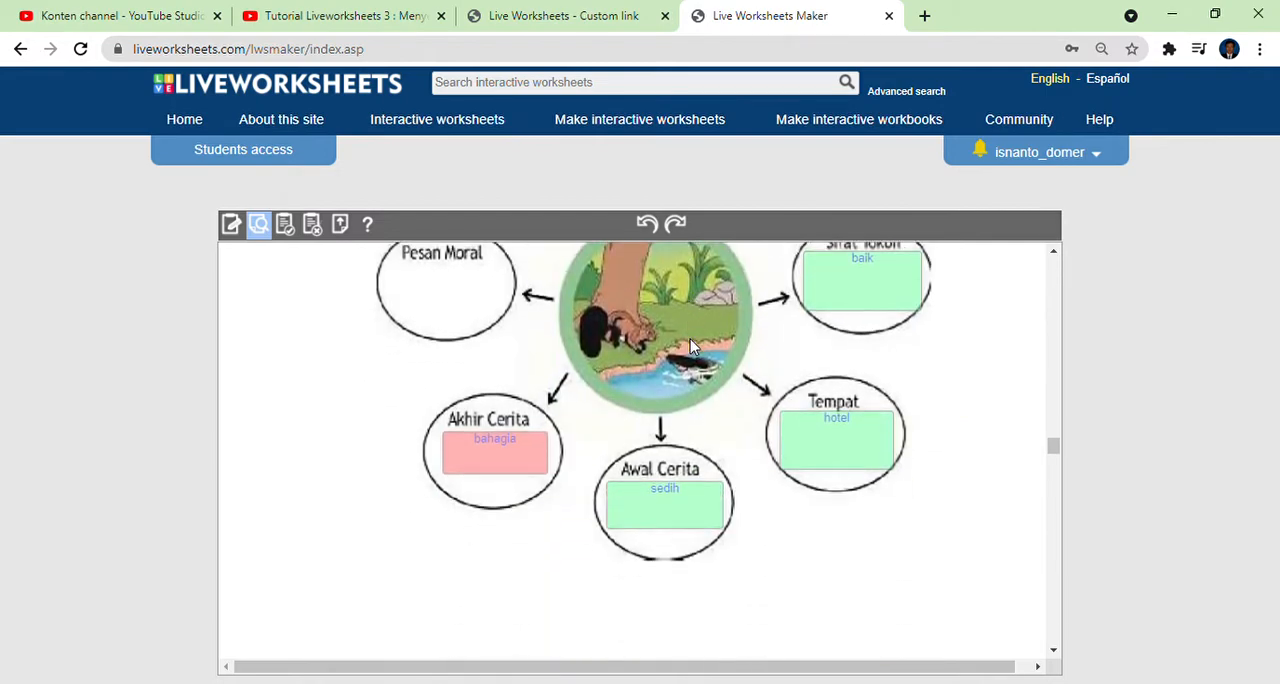
pyautogui.scroll(2, 717, 345)
pyautogui.scroll(-2, 842, 438)
pyautogui.scroll(-1, 507, 457)
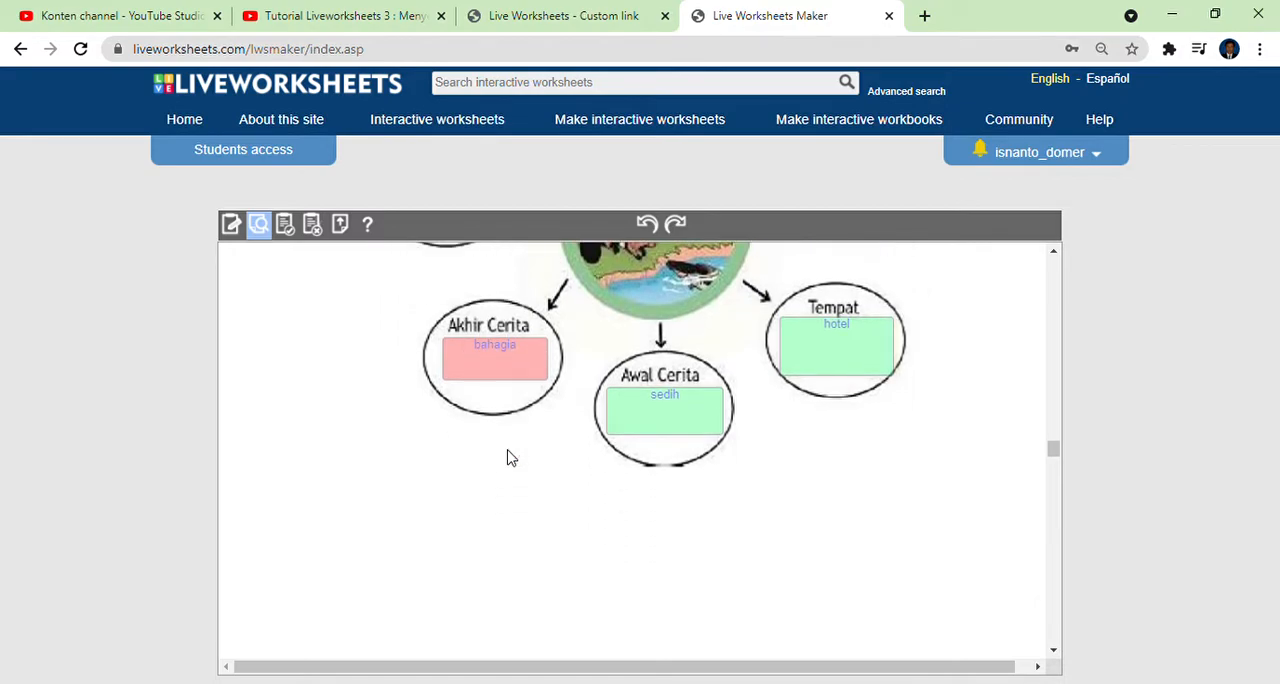
# Review the checked worksheet from the second LKPD page through the opinion box, table, join and tick exercises to the wordsearch.
pyautogui.scroll(-5, 507, 457)
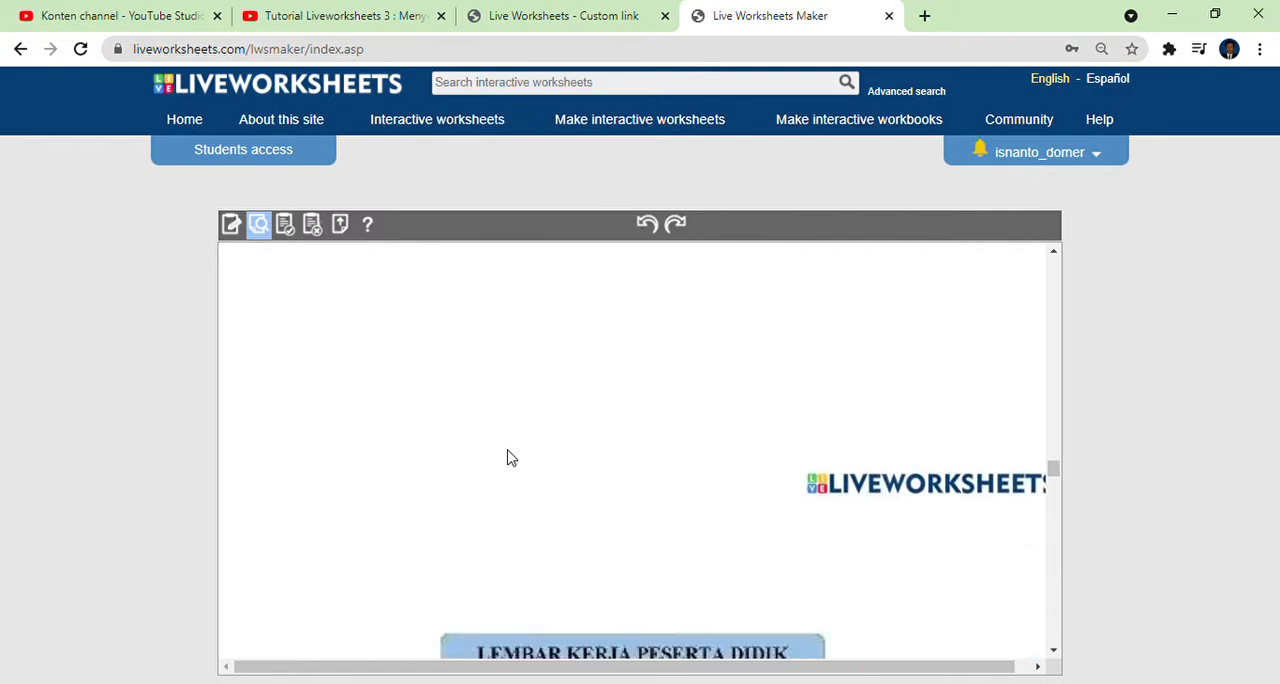
pyautogui.scroll(-2, 507, 457)
pyautogui.scroll(-5, 510, 455)
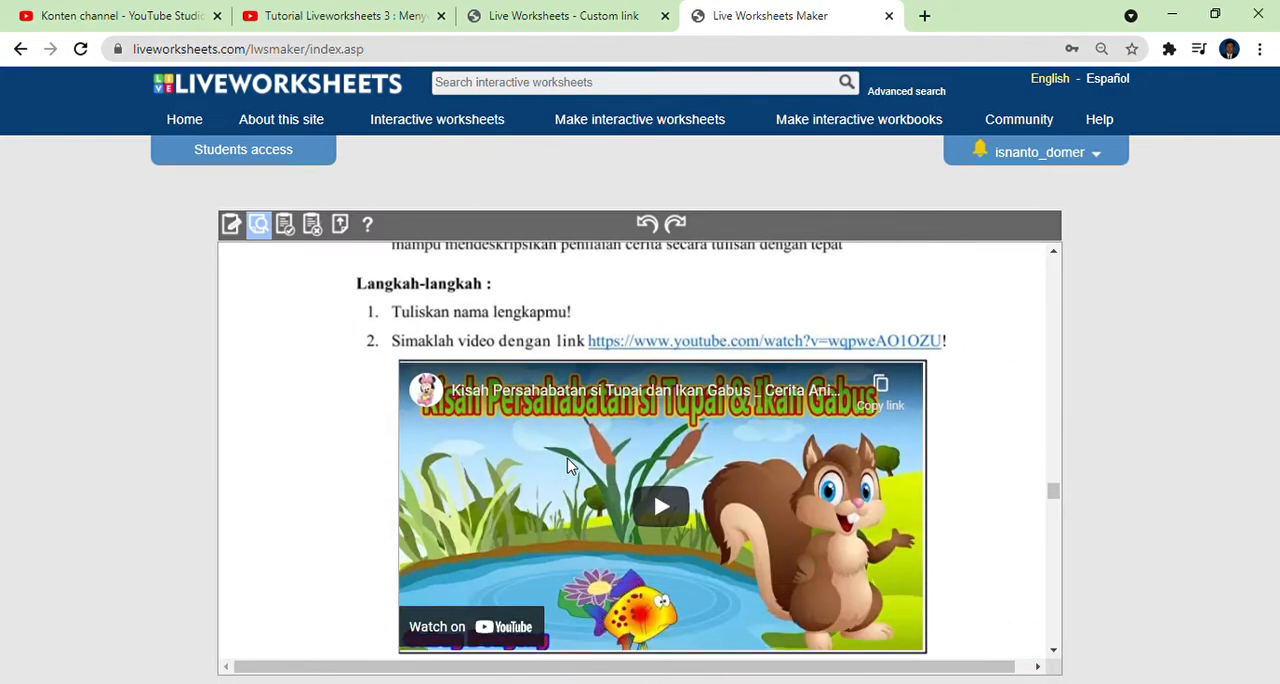
pyautogui.scroll(-5, 567, 465)
pyautogui.scroll(-8, 586, 440)
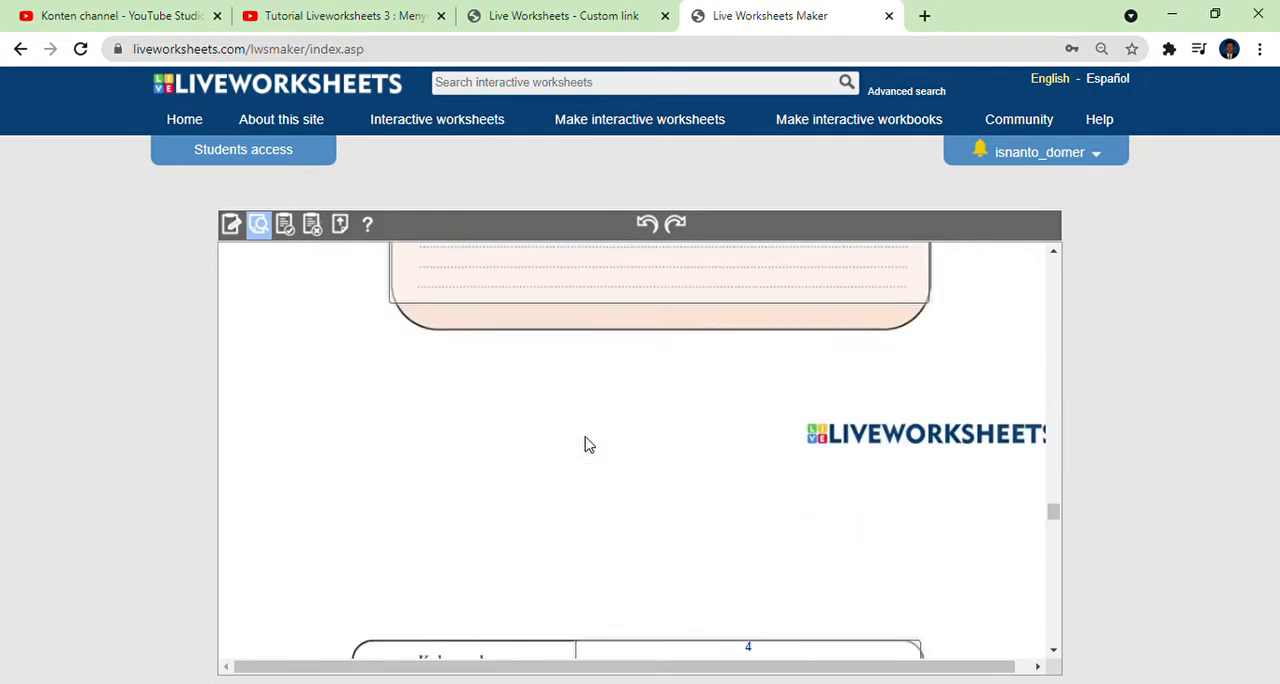
pyautogui.scroll(-10, 586, 440)
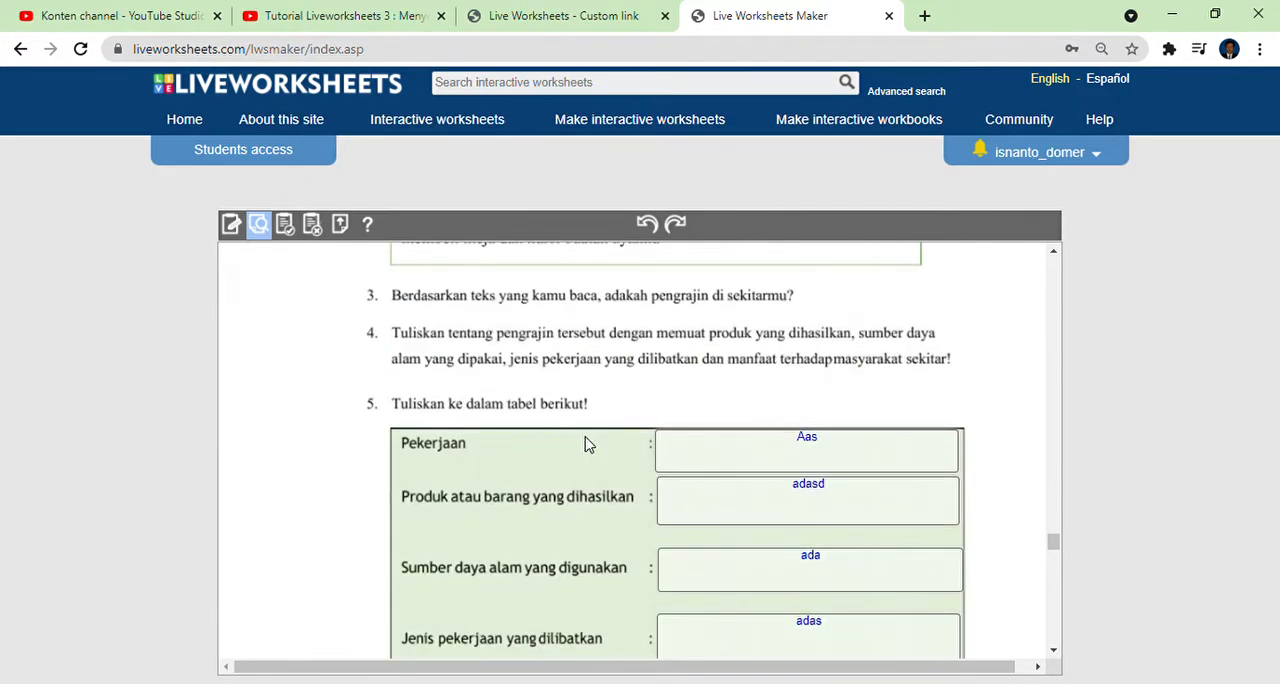
pyautogui.scroll(-9, 716, 459)
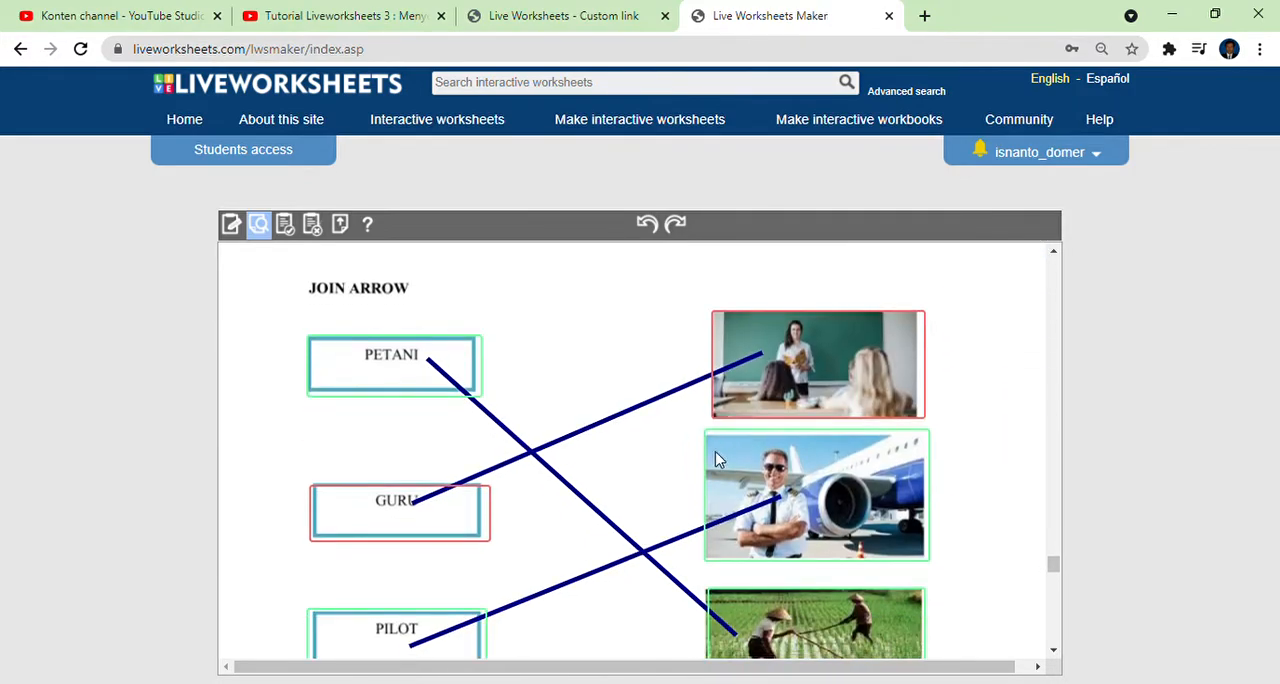
pyautogui.scroll(-7, 716, 459)
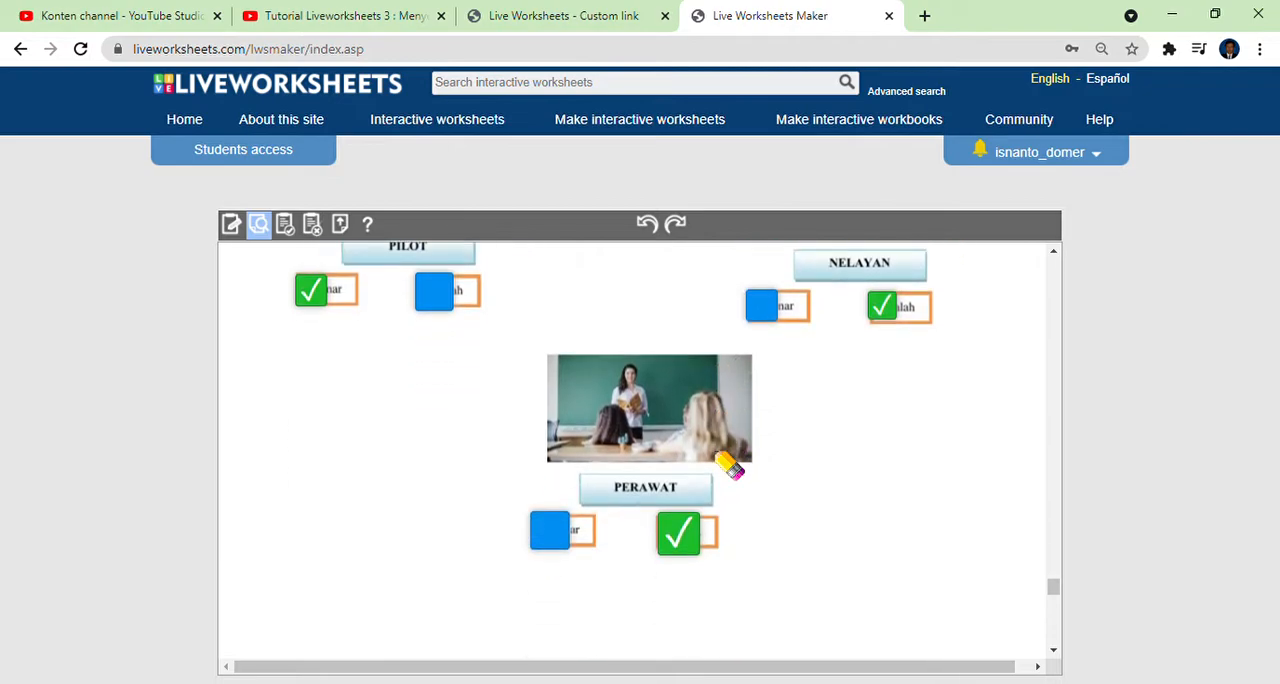
pyautogui.scroll(-3, 716, 459)
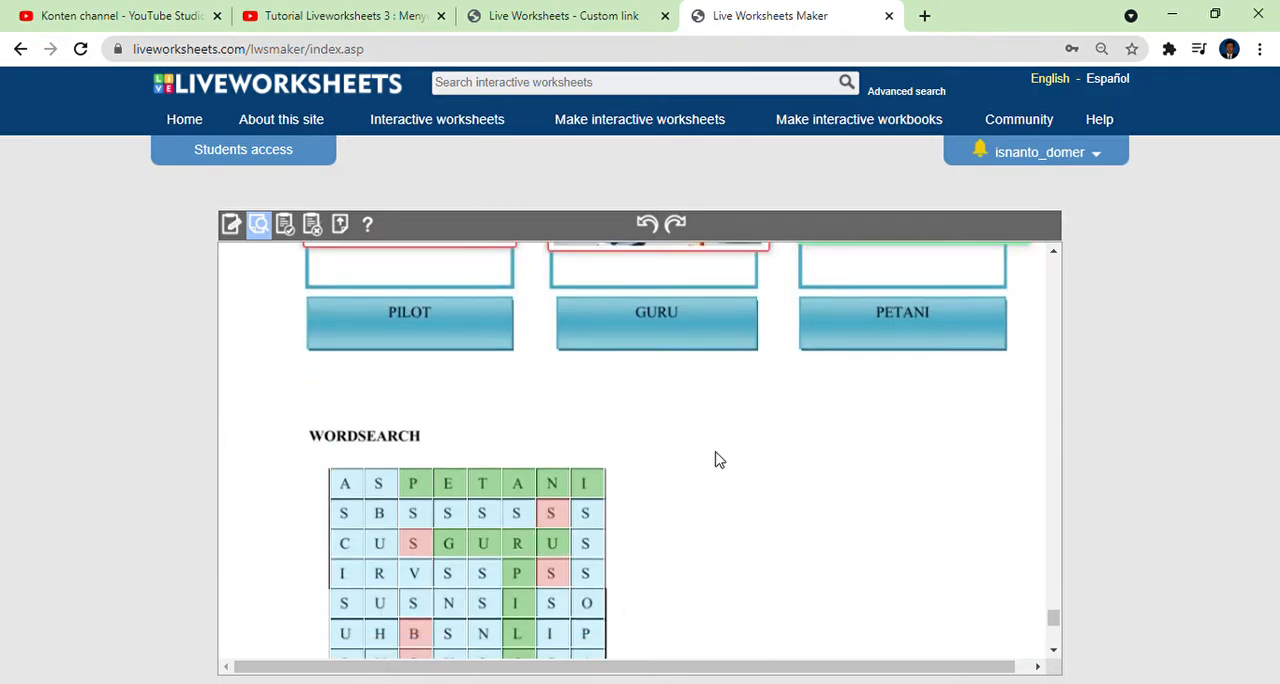
# Compare how the picture placements in the drag-and-drop exercise and the selected wordsearch letters are marked.
pyautogui.scroll(3, 720, 460)
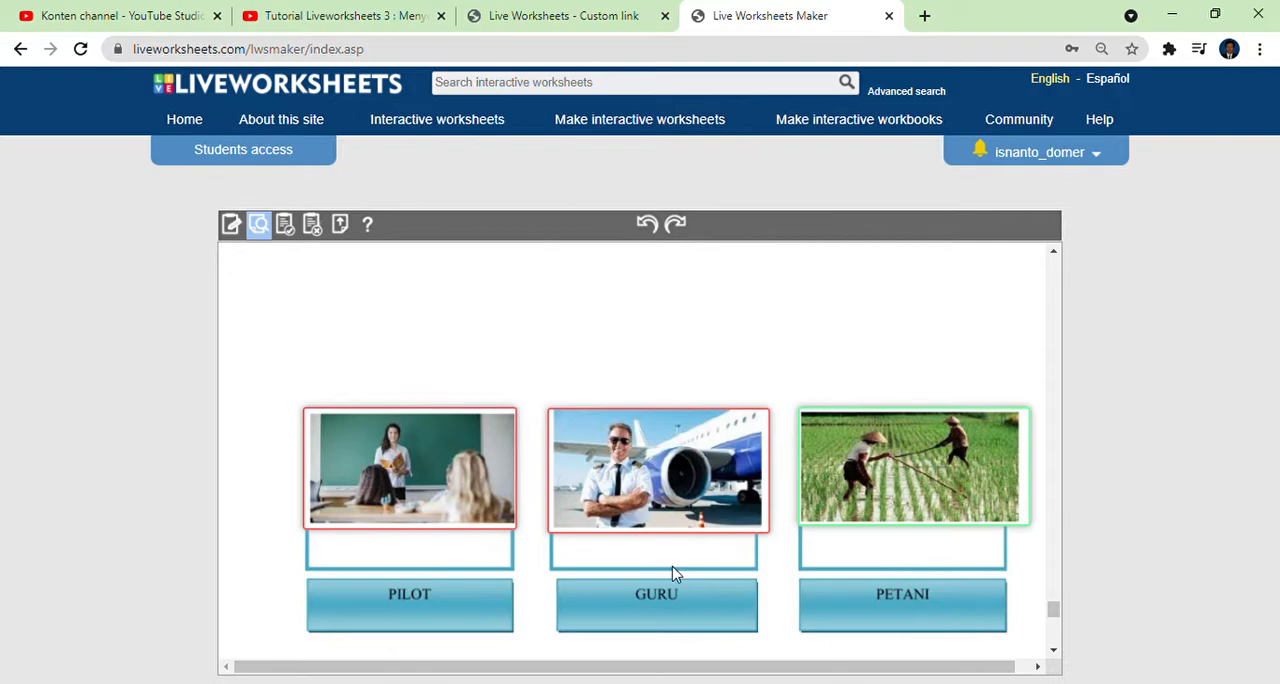
pyautogui.scroll(-5, 880, 478)
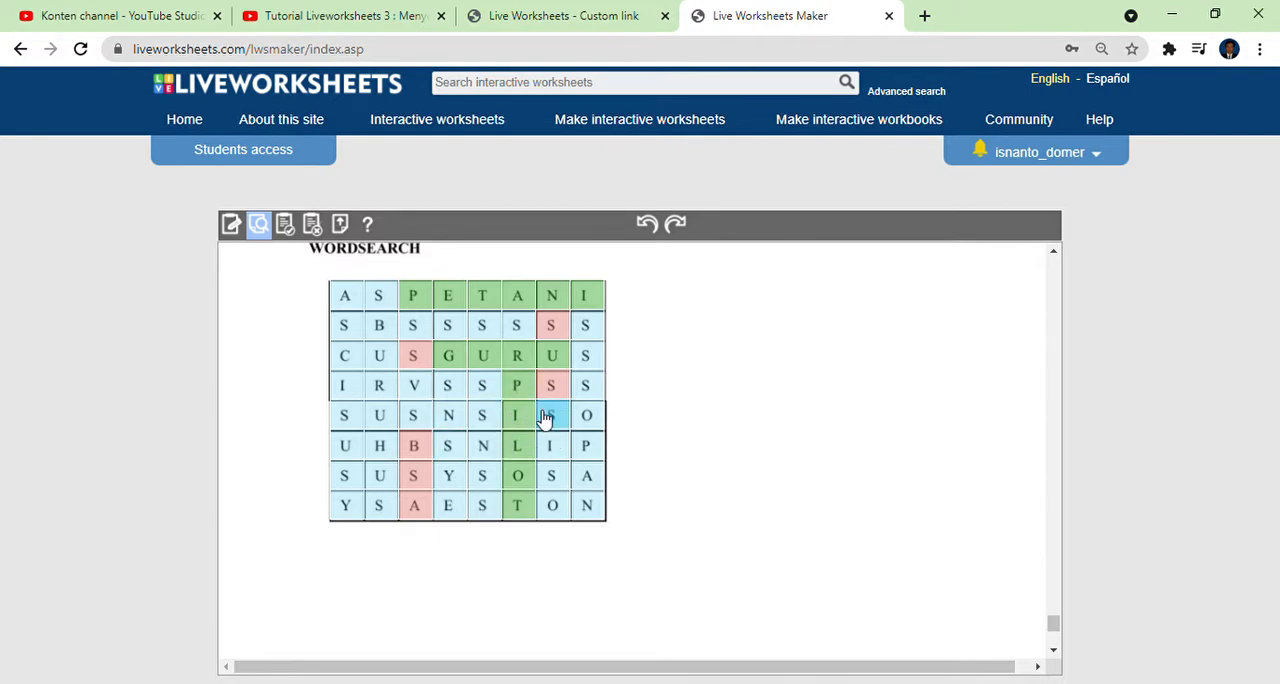
pyautogui.scroll(2, 502, 416)
pyautogui.scroll(5, 502, 416)
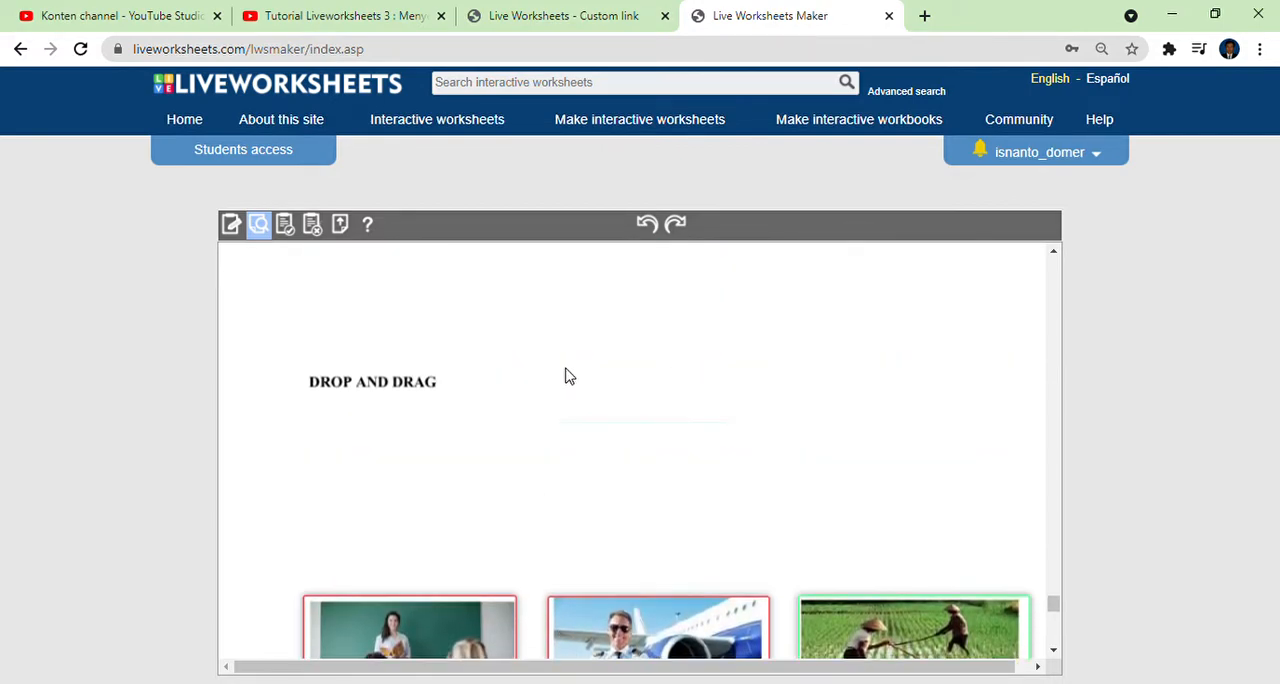
pyautogui.scroll(1, 566, 382)
pyautogui.scroll(-4, 566, 382)
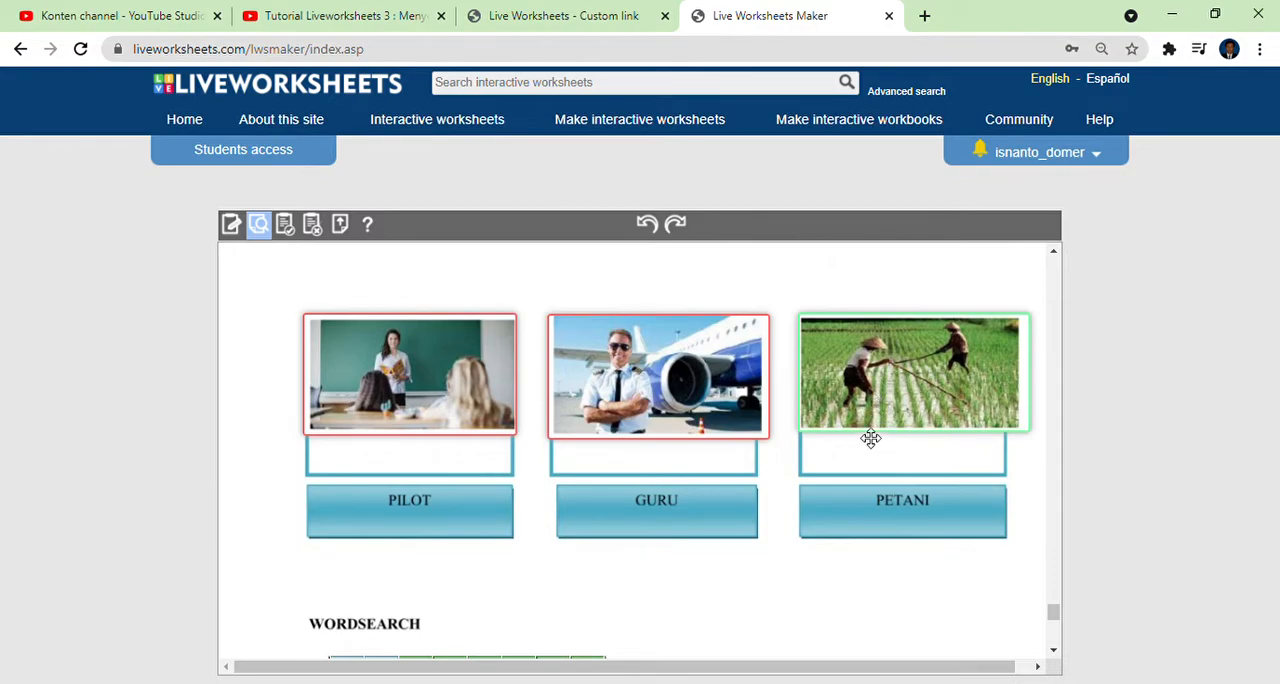
pyautogui.scroll(5, 880, 437)
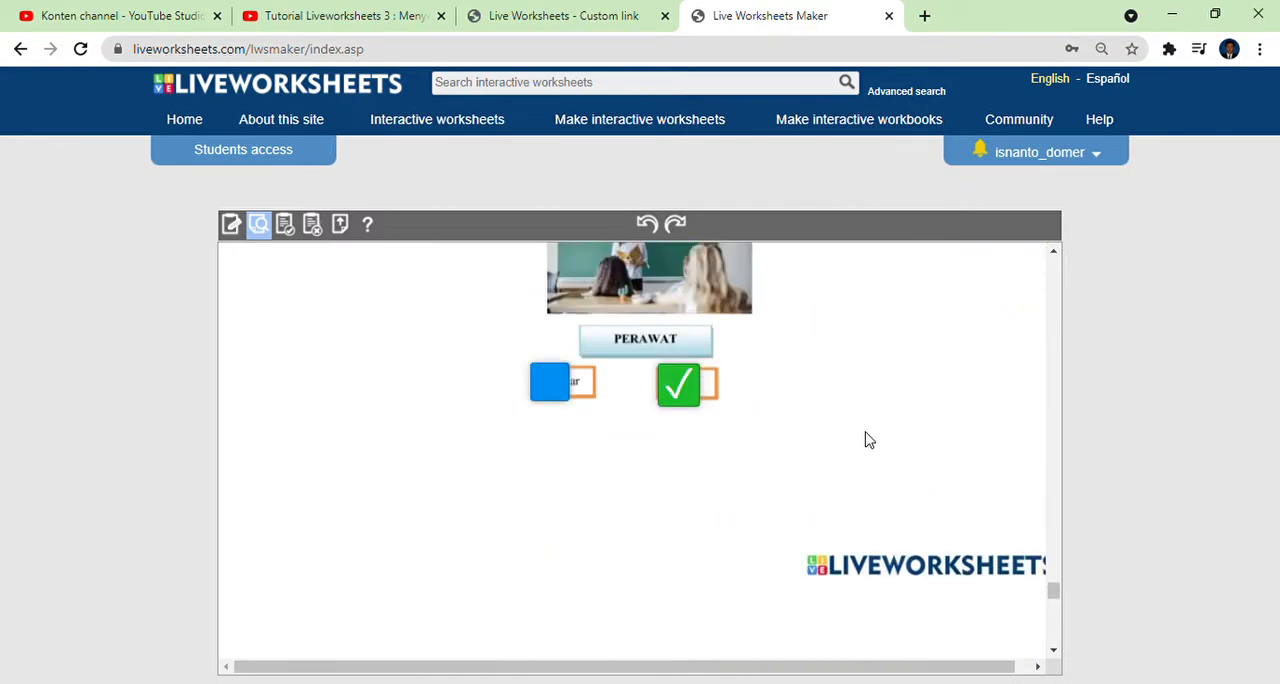
# Examine how the open answers in the Pekerjaan table and the Tupai dan Ikan Gabus opinion box are treated after checking.
pyautogui.scroll(10, 818, 455)
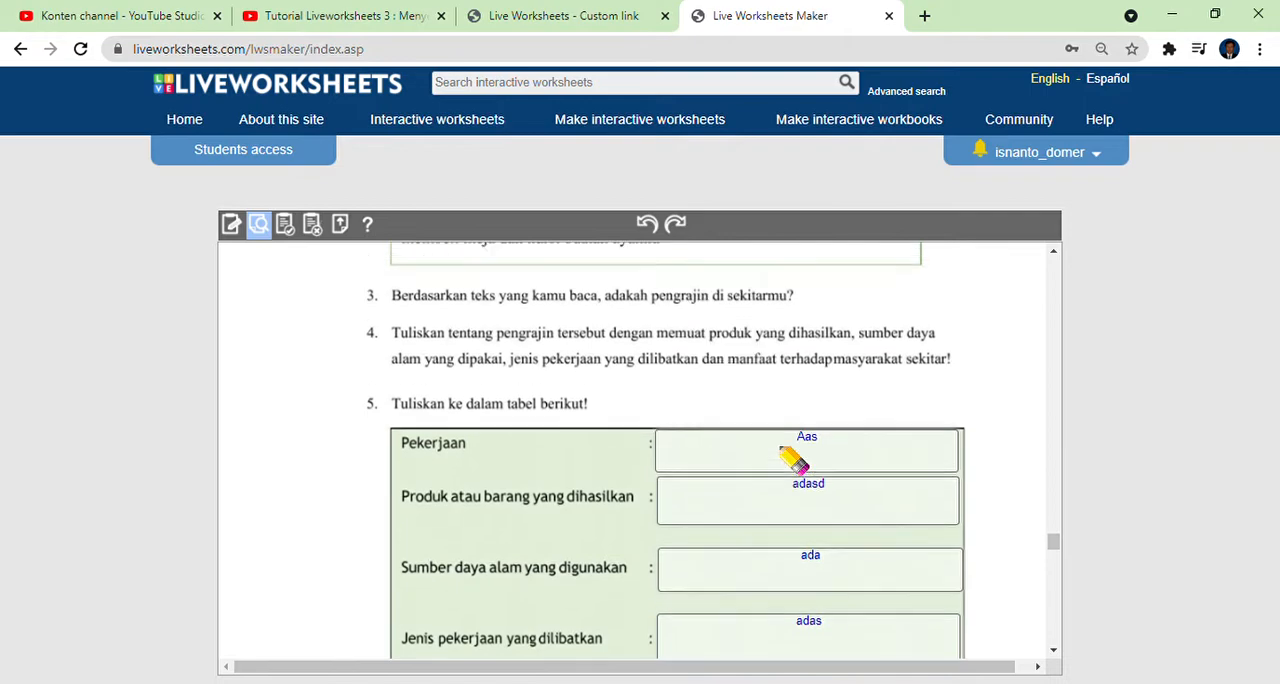
pyautogui.scroll(-2, 760, 460)
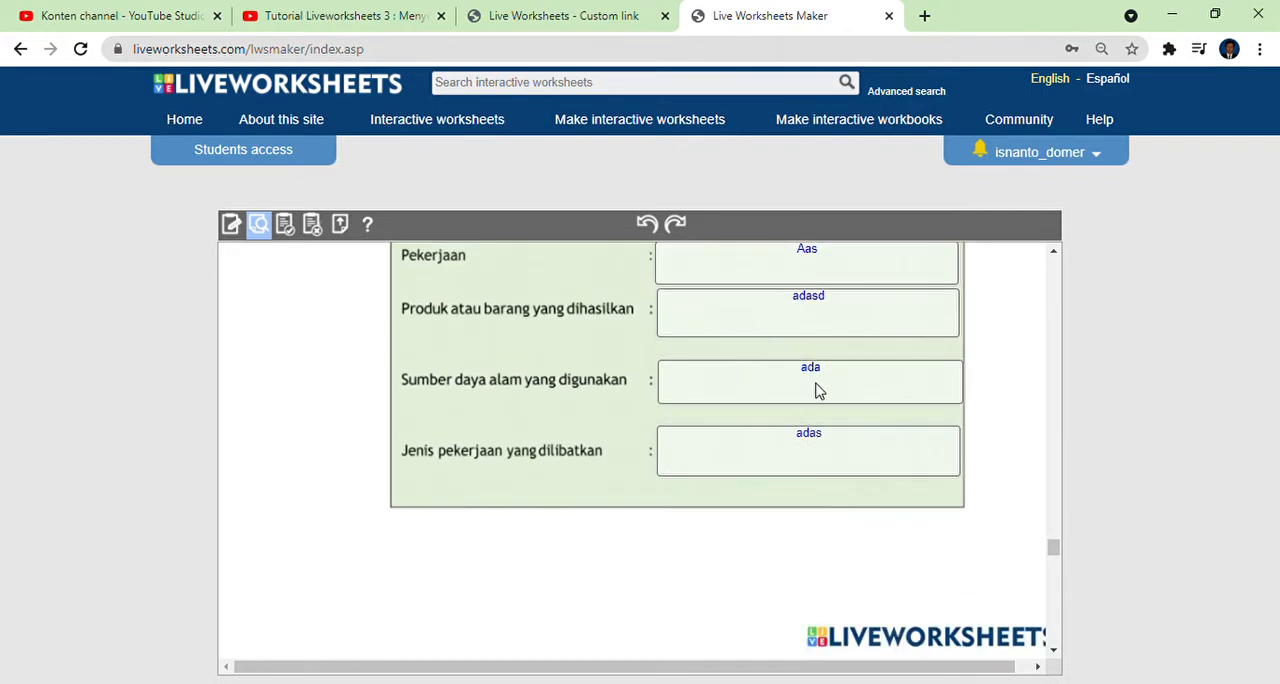
pyautogui.scroll(1, 815, 385)
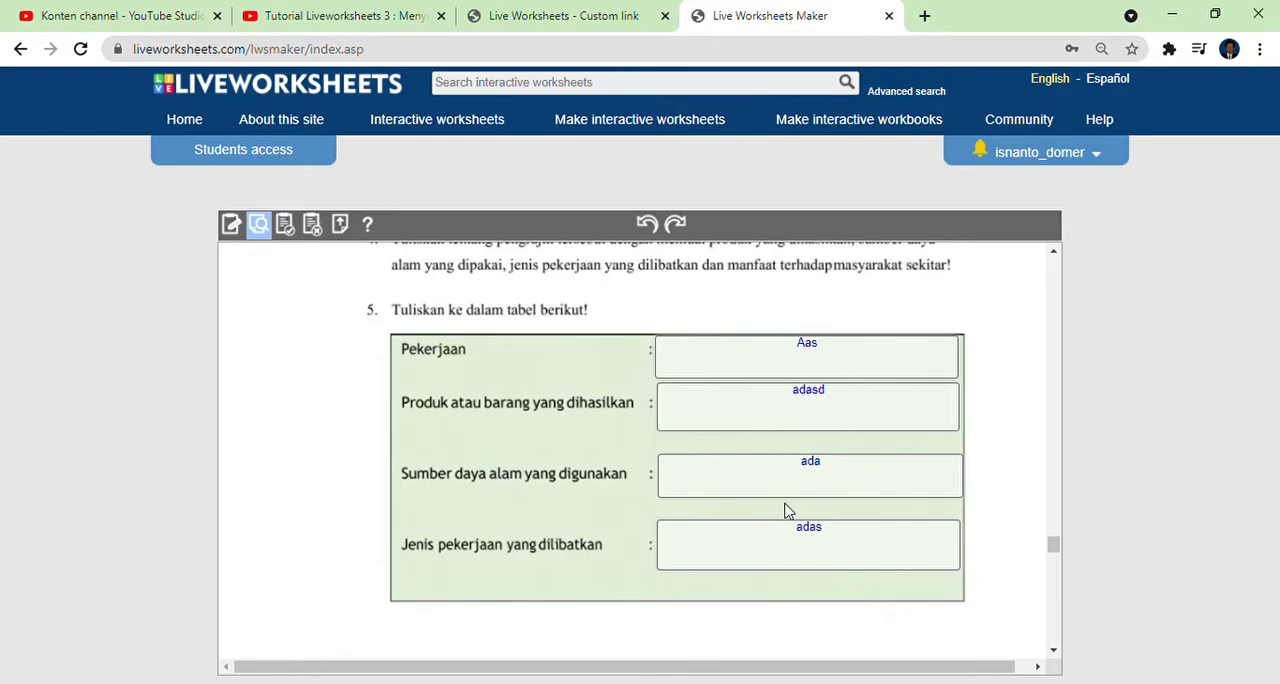
pyautogui.scroll(13, 789, 511)
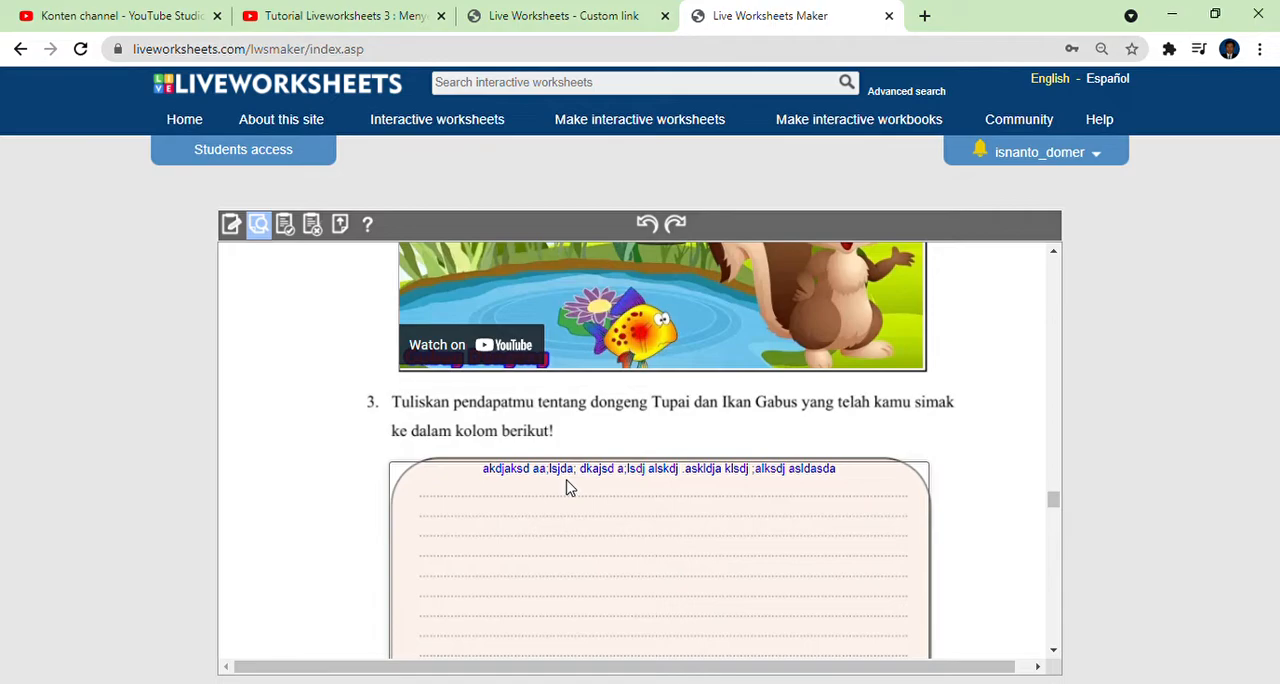
pyautogui.scroll(-15, 644, 538)
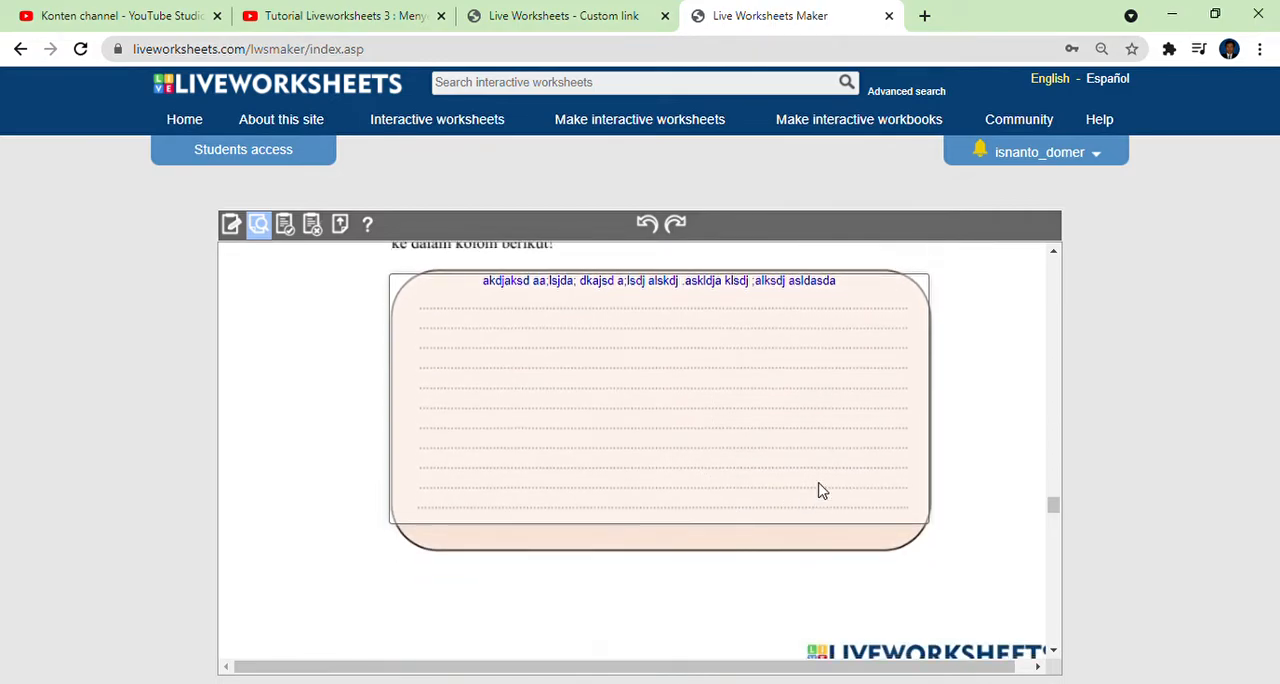
pyautogui.scroll(-1, 720, 450)
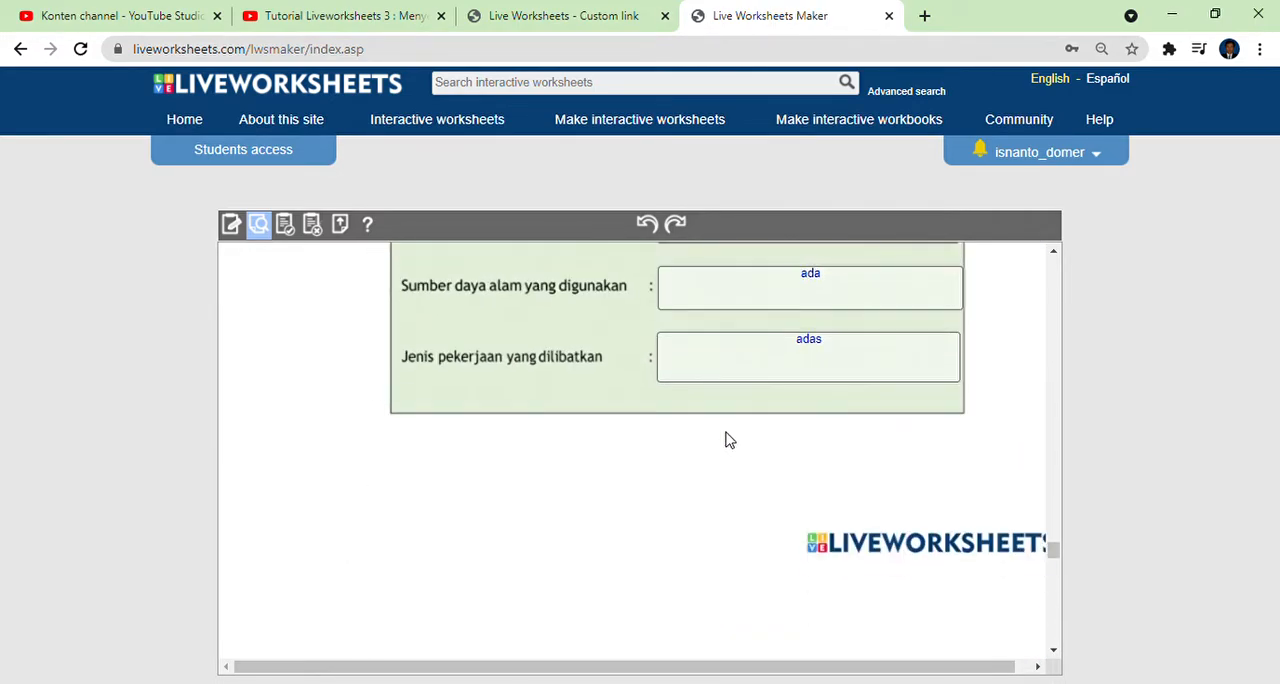
pyautogui.scroll(2, 730, 410)
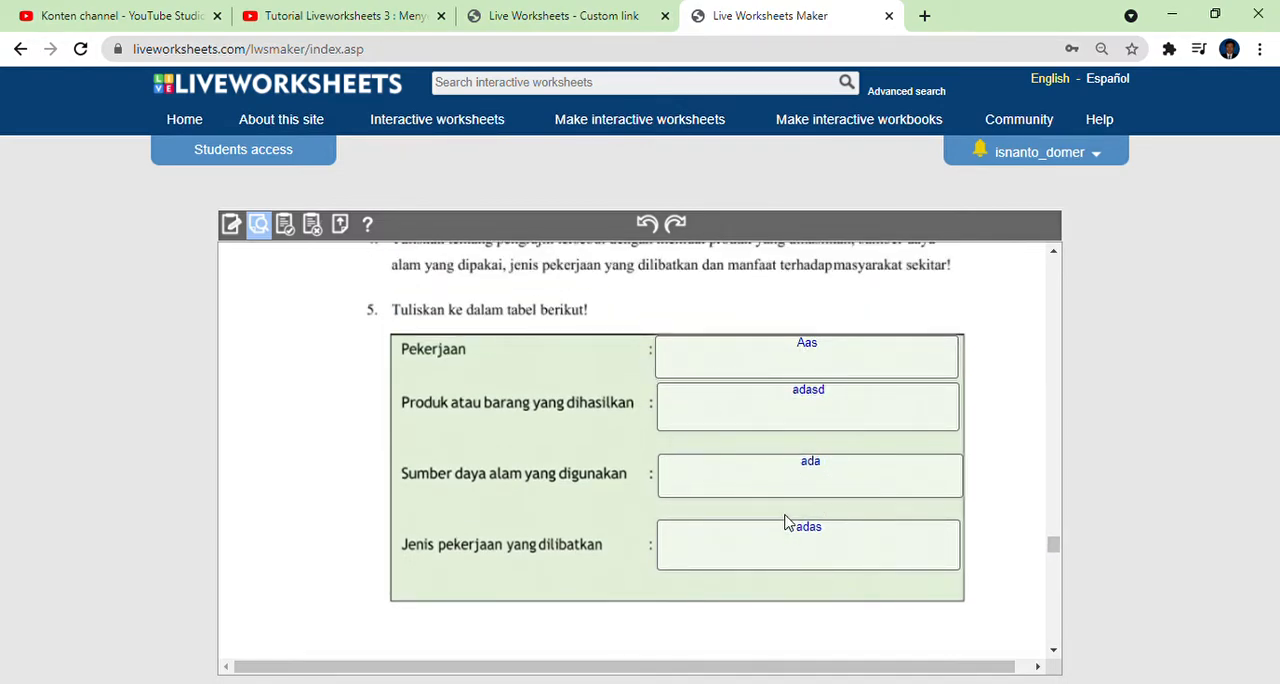
pyautogui.scroll(10, 785, 521)
pyautogui.scroll(-3, 785, 521)
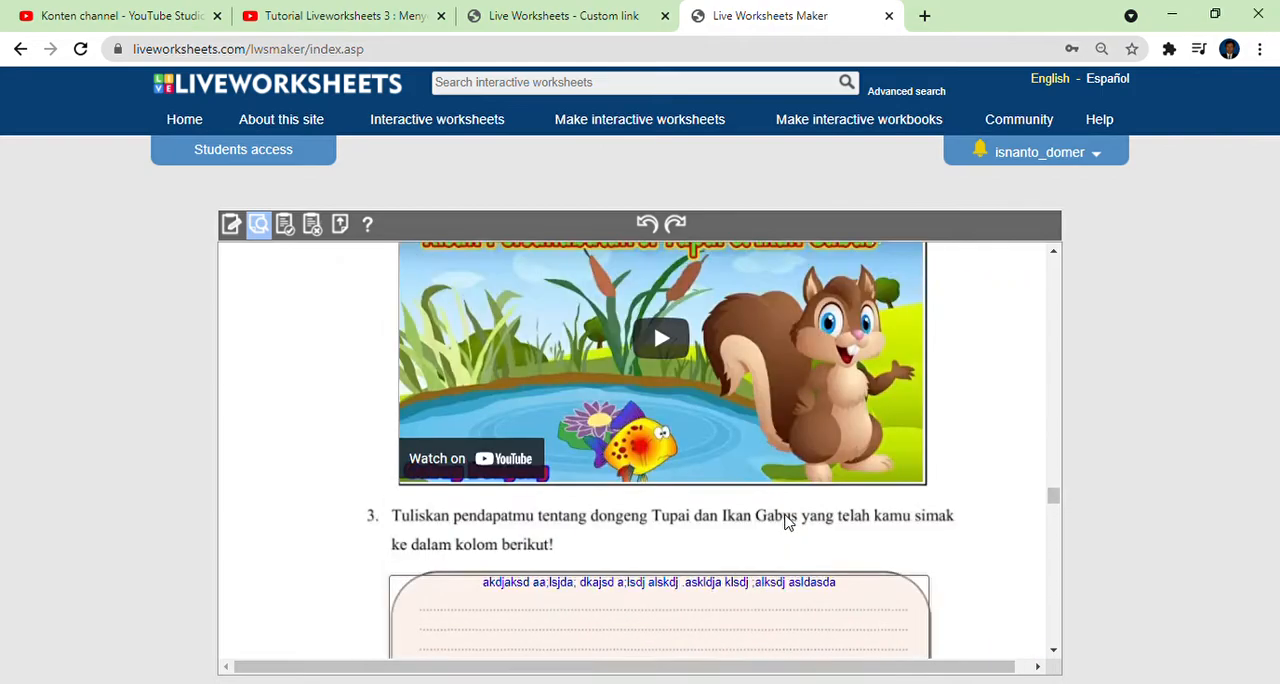
# Save the finished worksheet to the account as private with the title "LKPD 1".
pyautogui.scroll(4, 785, 521)
pyautogui.scroll(5, 785, 521)
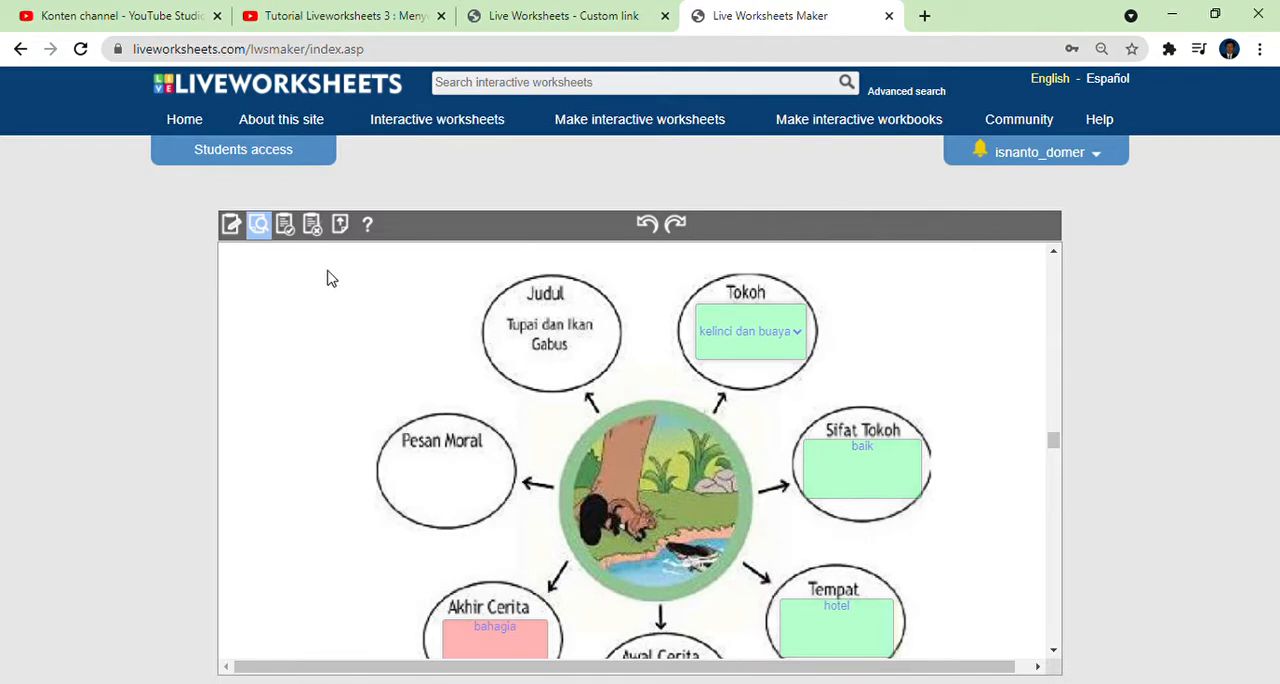
pyautogui.click(290, 228)
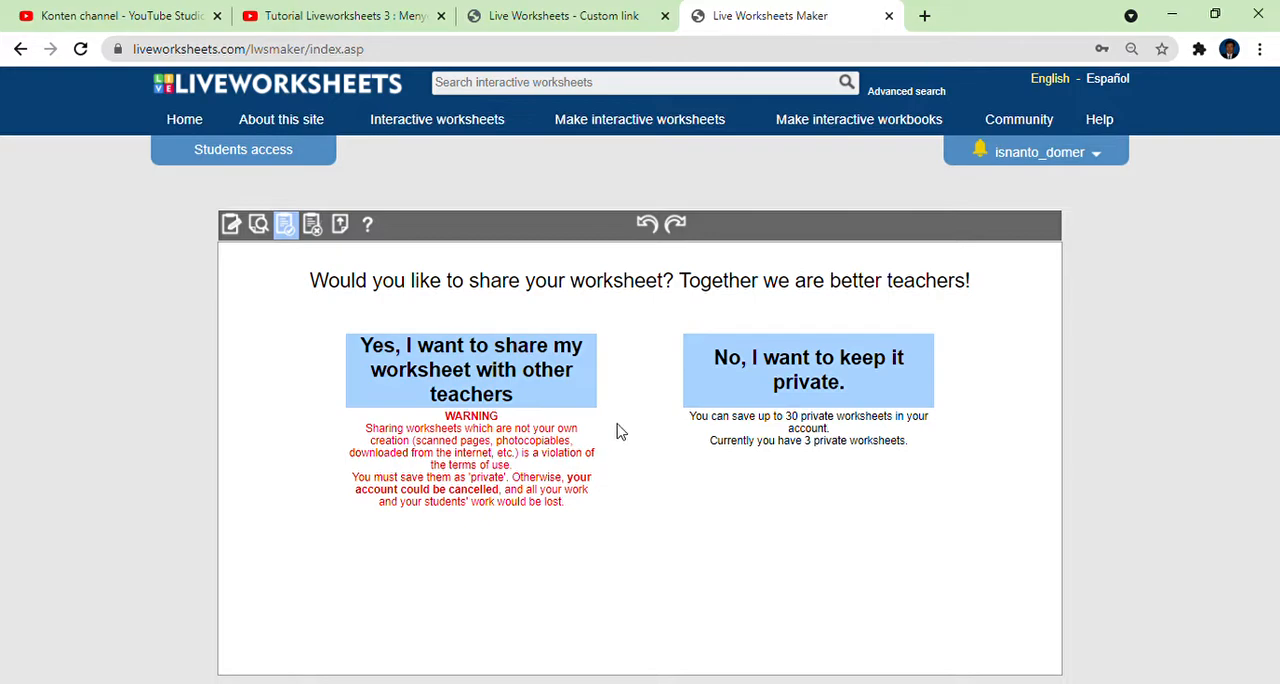
pyautogui.click(801, 379)
pyautogui.click(695, 584)
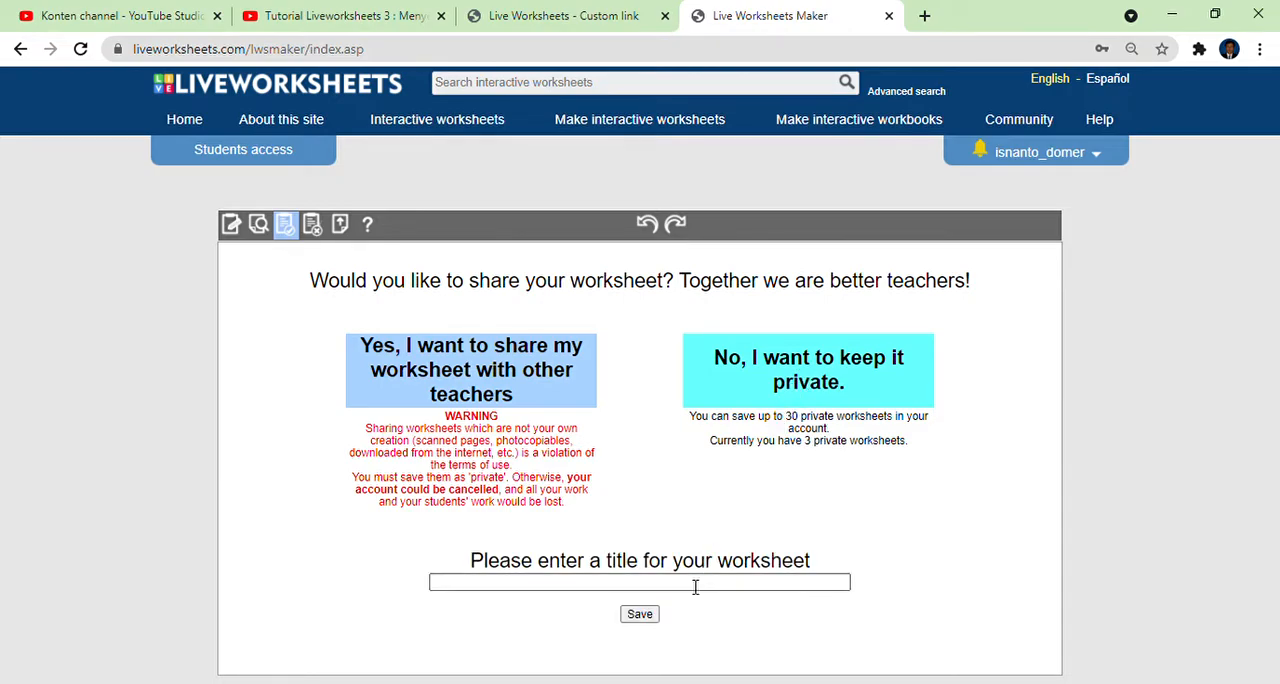
pyautogui.click(695, 584)
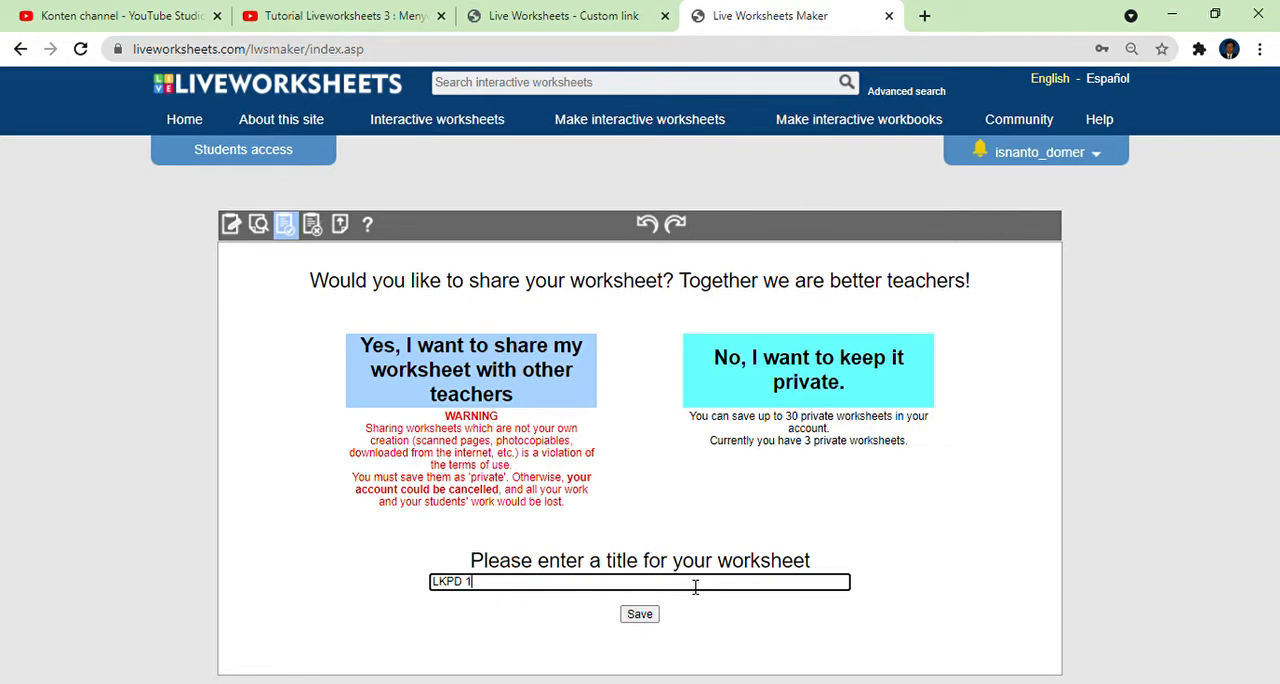
pyautogui.click(638, 617)
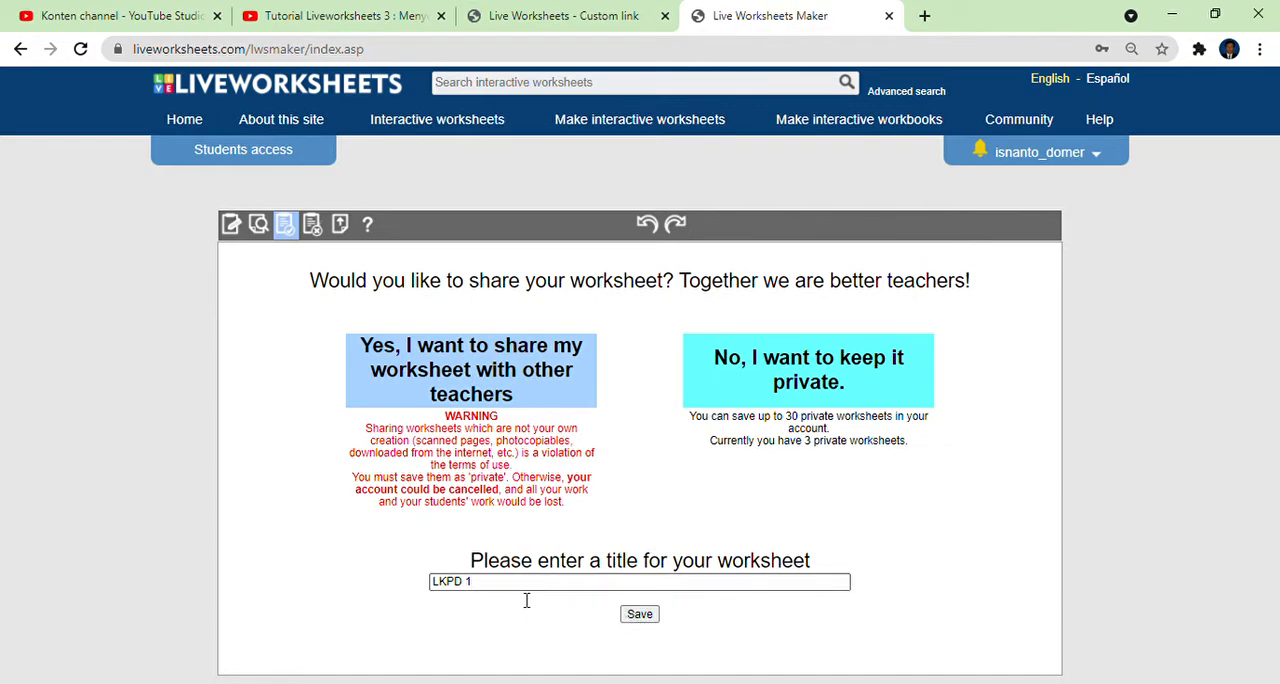
pyautogui.click(639, 613)
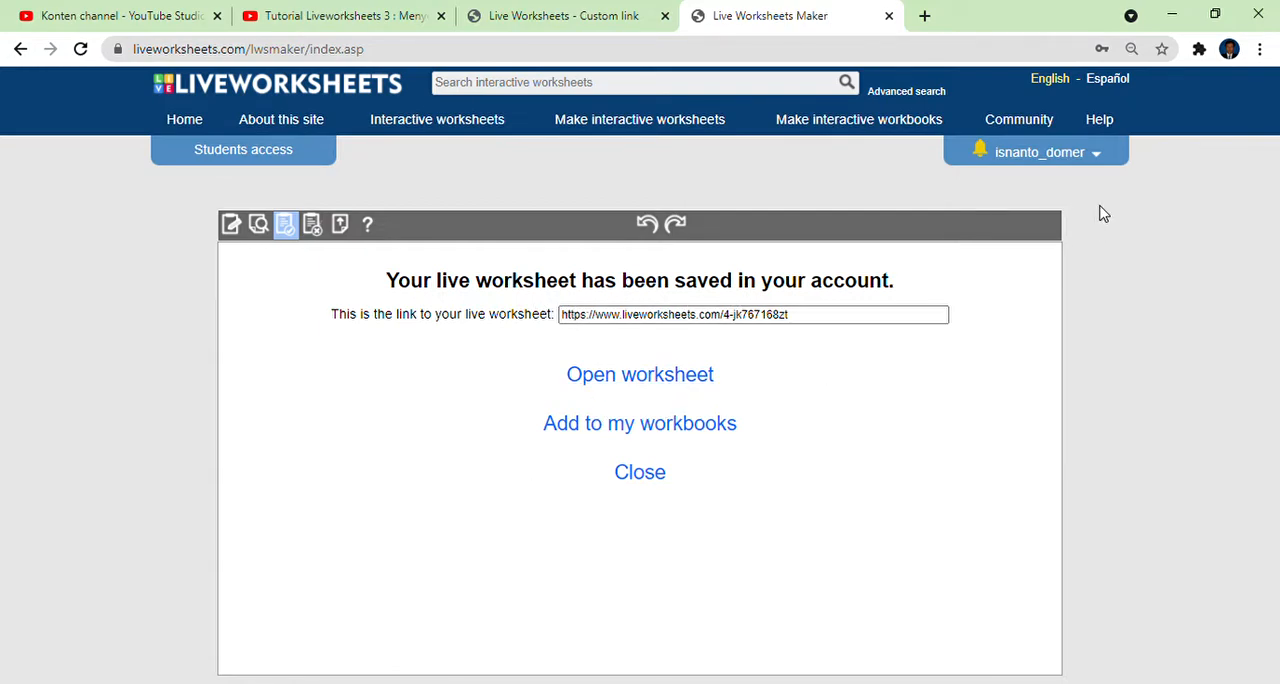
# Open the saved LKPD 1 worksheet from the account's private worksheets and look over its page.
pyautogui.click(1098, 166)
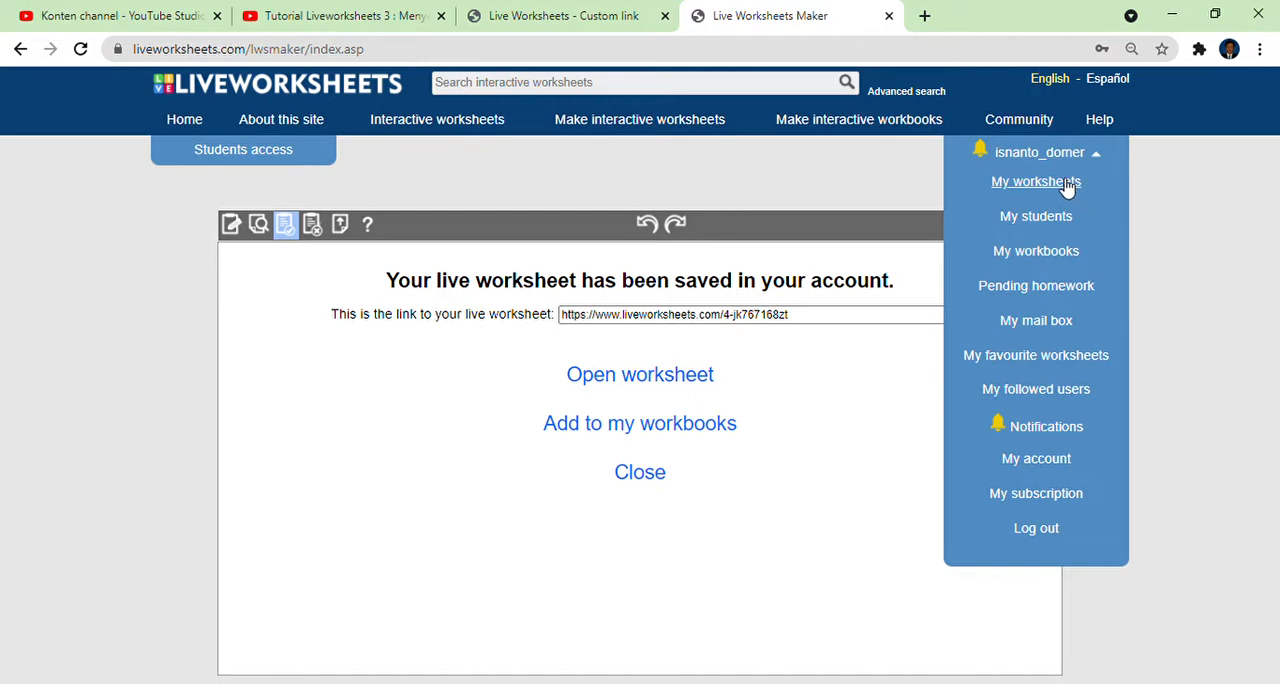
pyautogui.click(1066, 188)
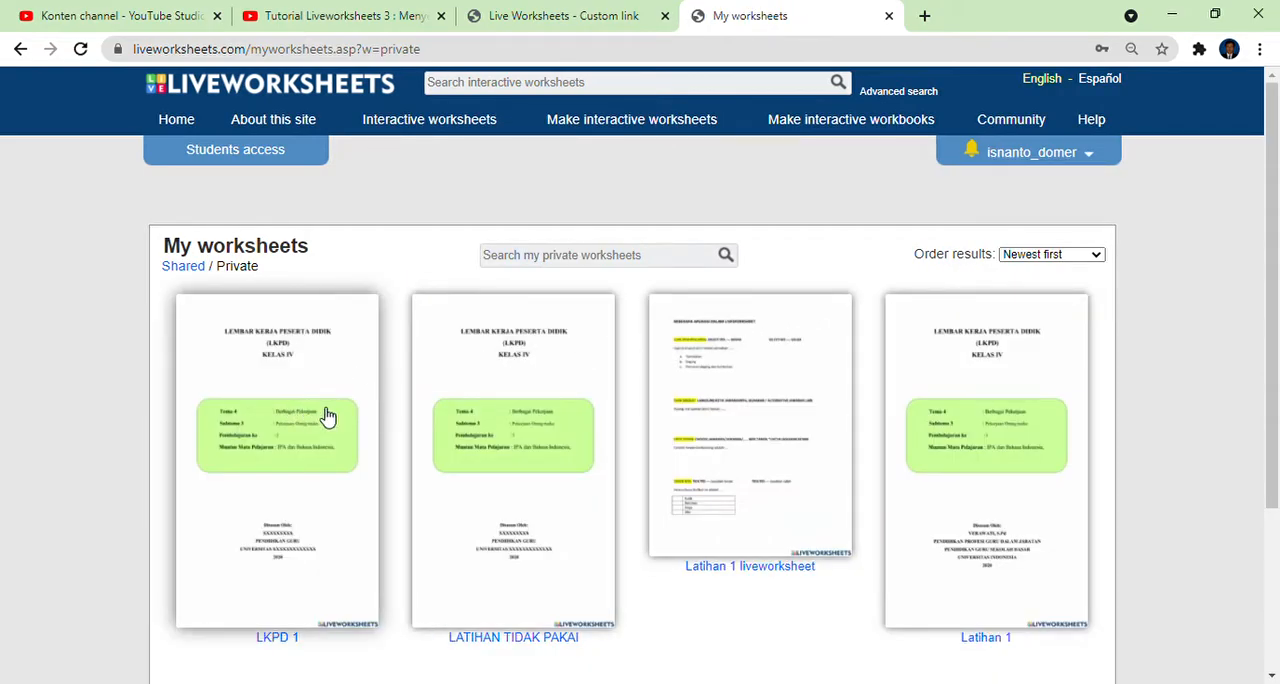
pyautogui.scroll(-1, 328, 416)
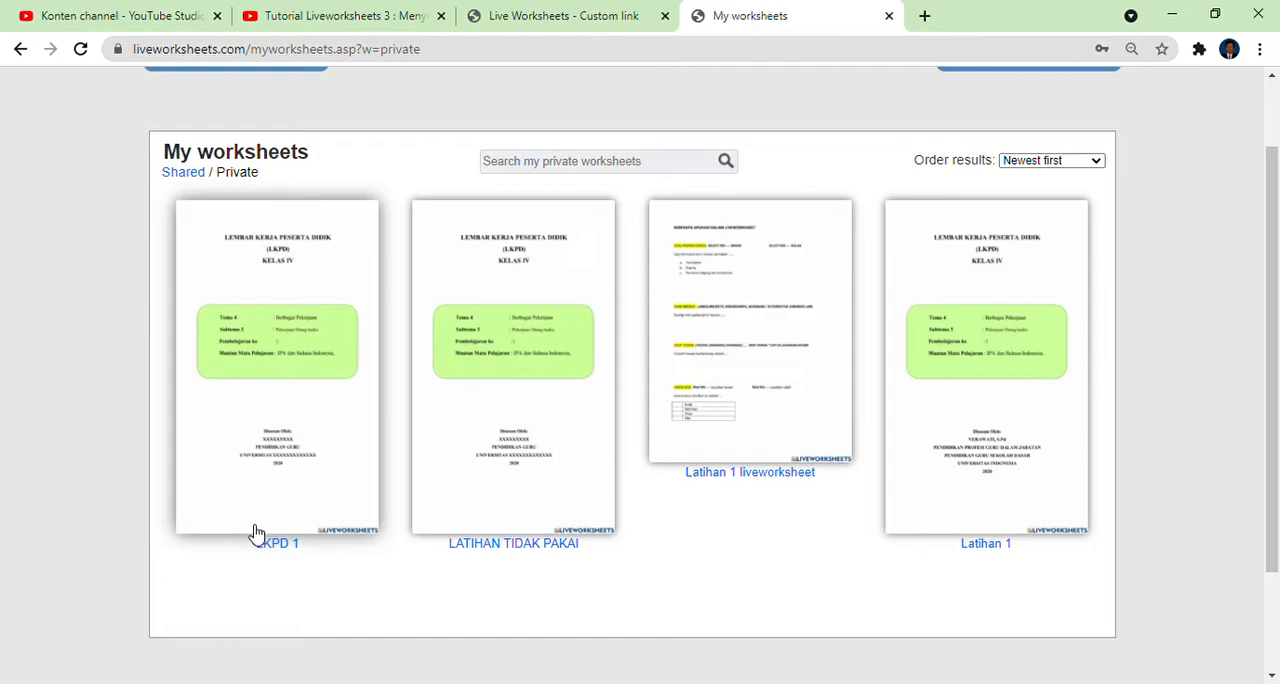
pyautogui.click(305, 406)
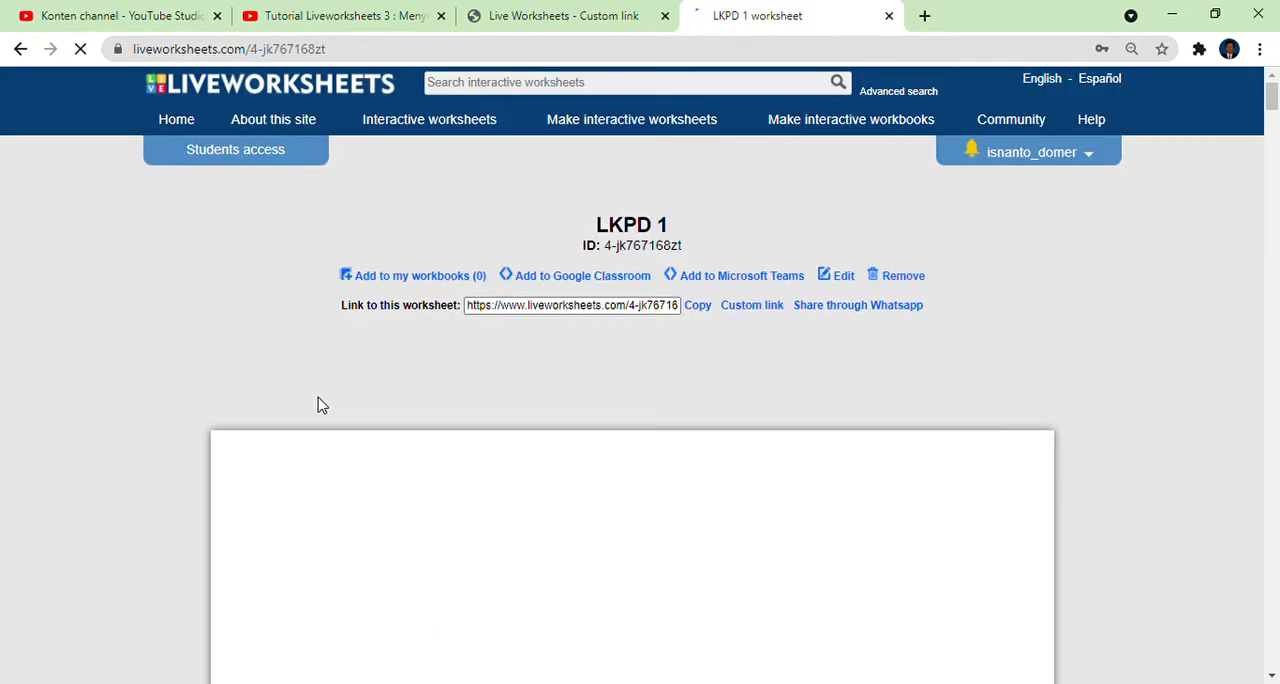
pyautogui.scroll(-2, 543, 408)
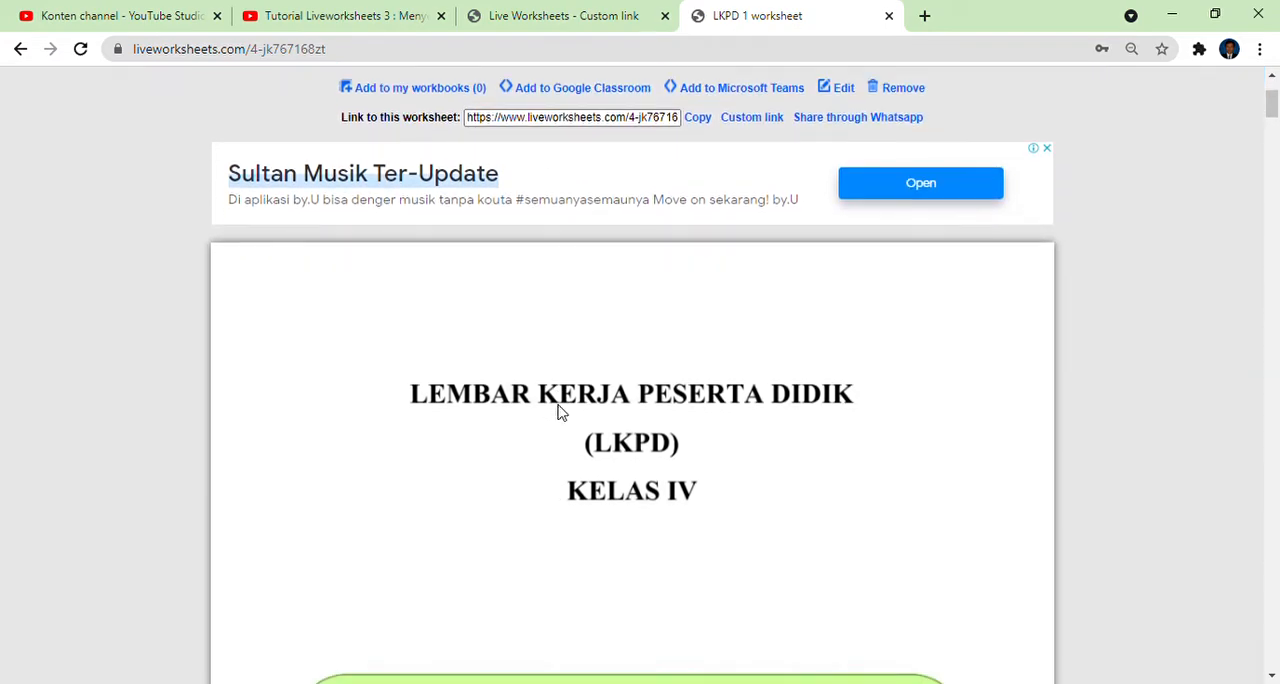
pyautogui.scroll(-3, 560, 412)
pyautogui.scroll(5, 563, 412)
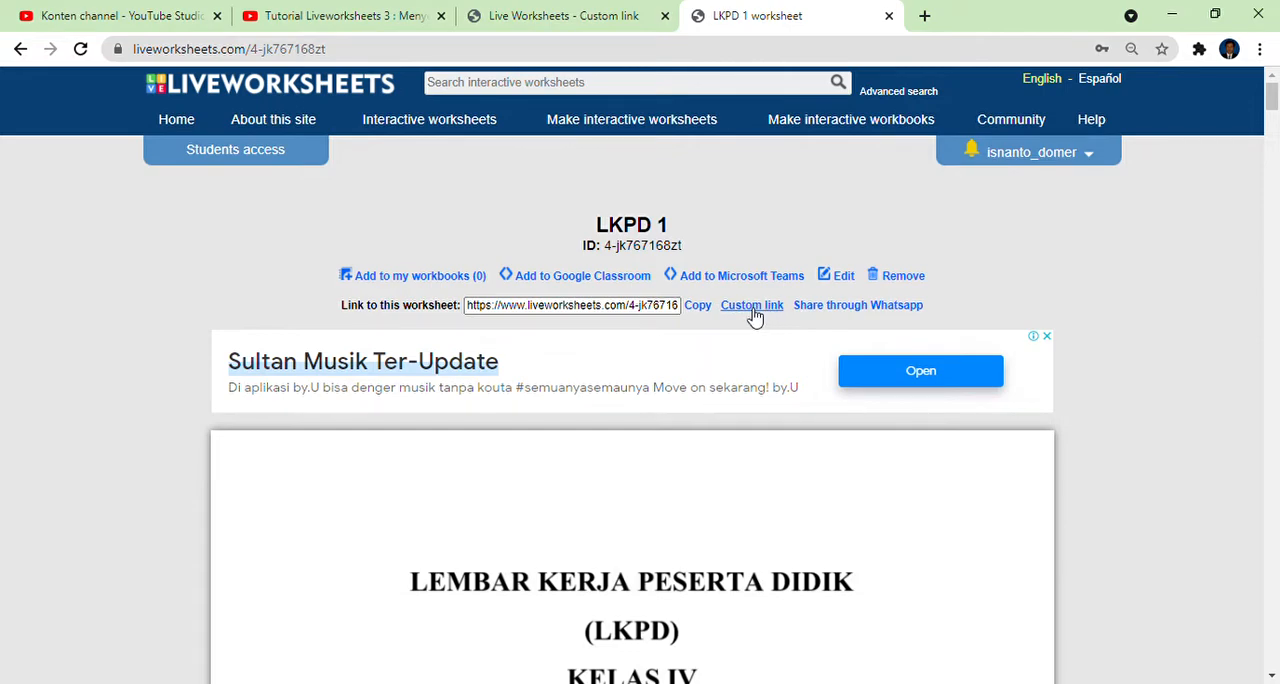
# Open the custom link settings for the LKPD 1 worksheet.
pyautogui.click(757, 310)
pyautogui.scroll(-1, 710, 350)
pyautogui.scroll(-3, 705, 355)
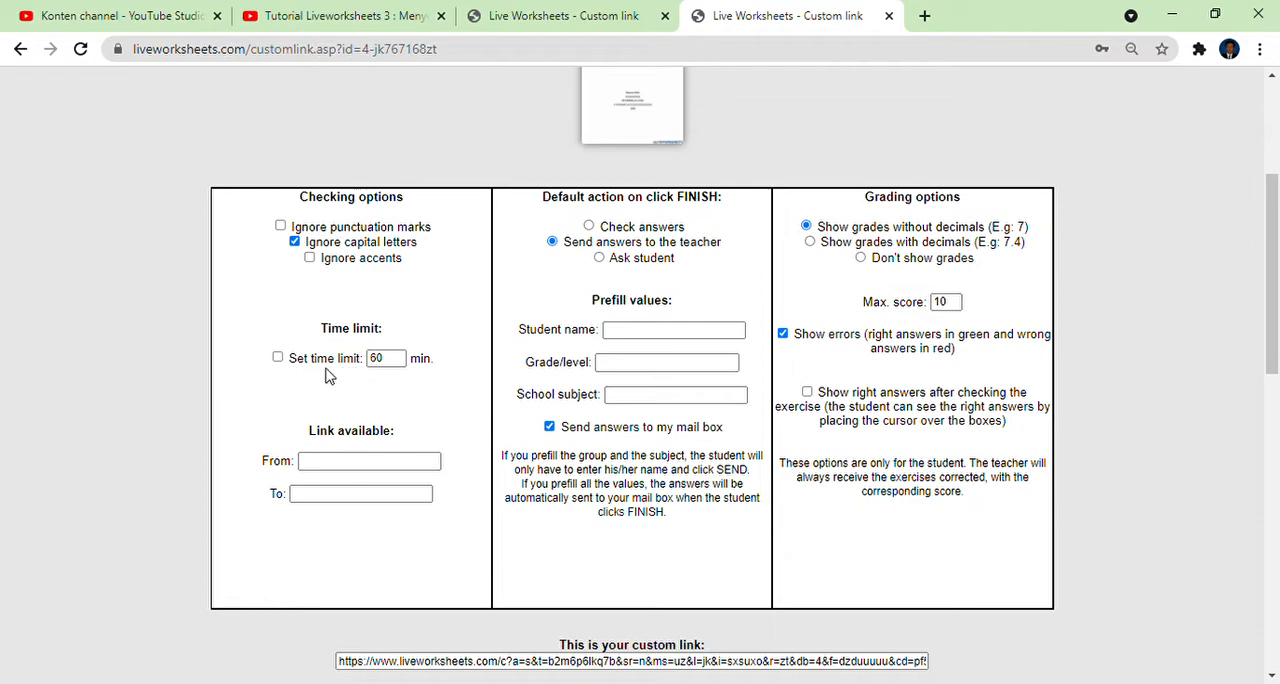
# Try the time limit option with 59 and 60 minutes, then switch the limit off again.
pyautogui.click(278, 358)
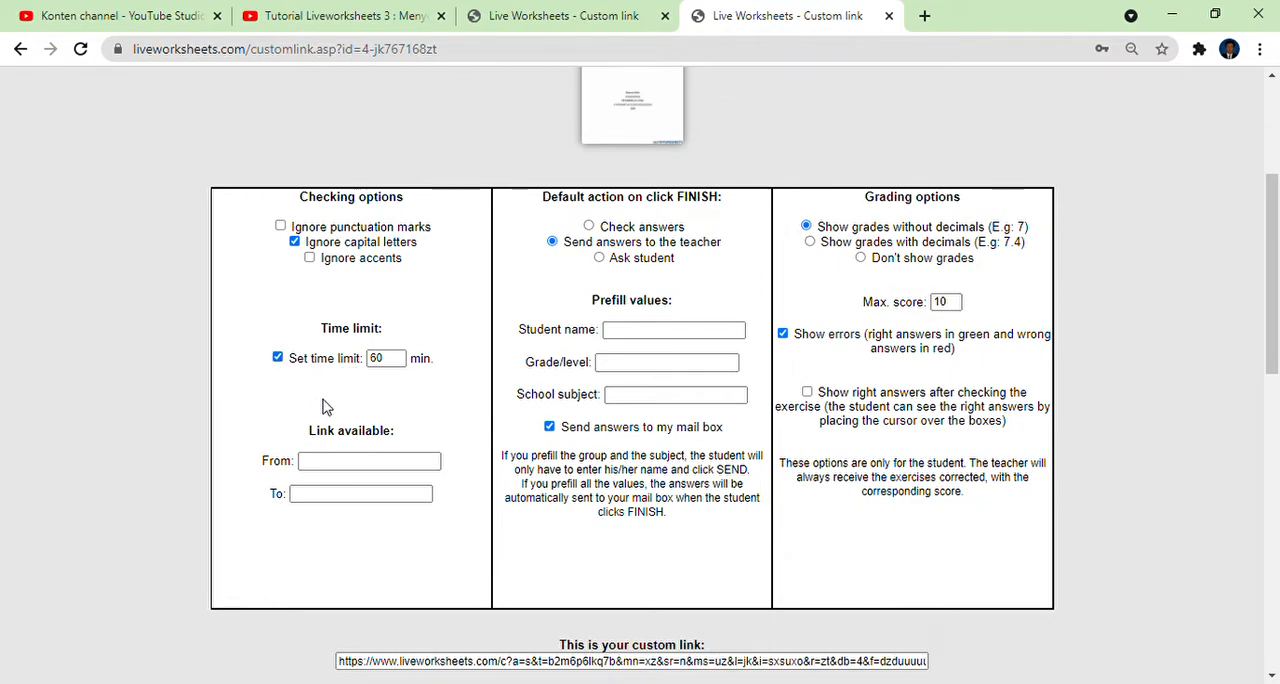
pyautogui.click(399, 363)
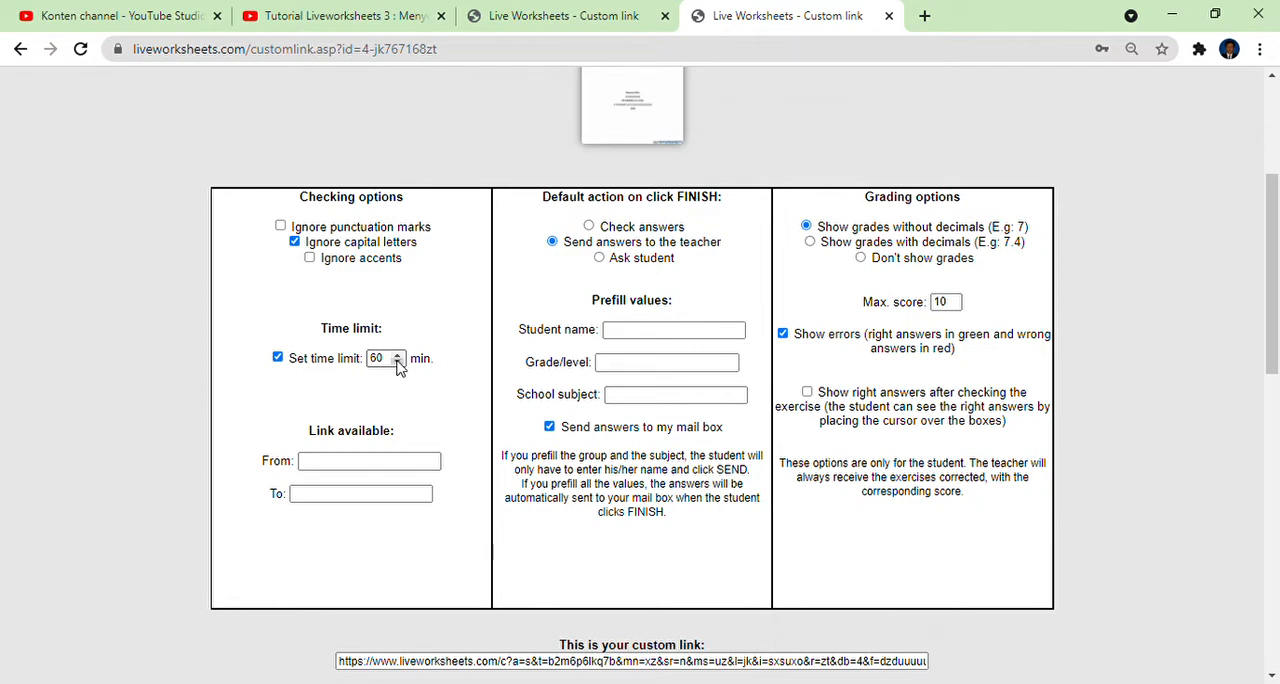
pyautogui.click(278, 359)
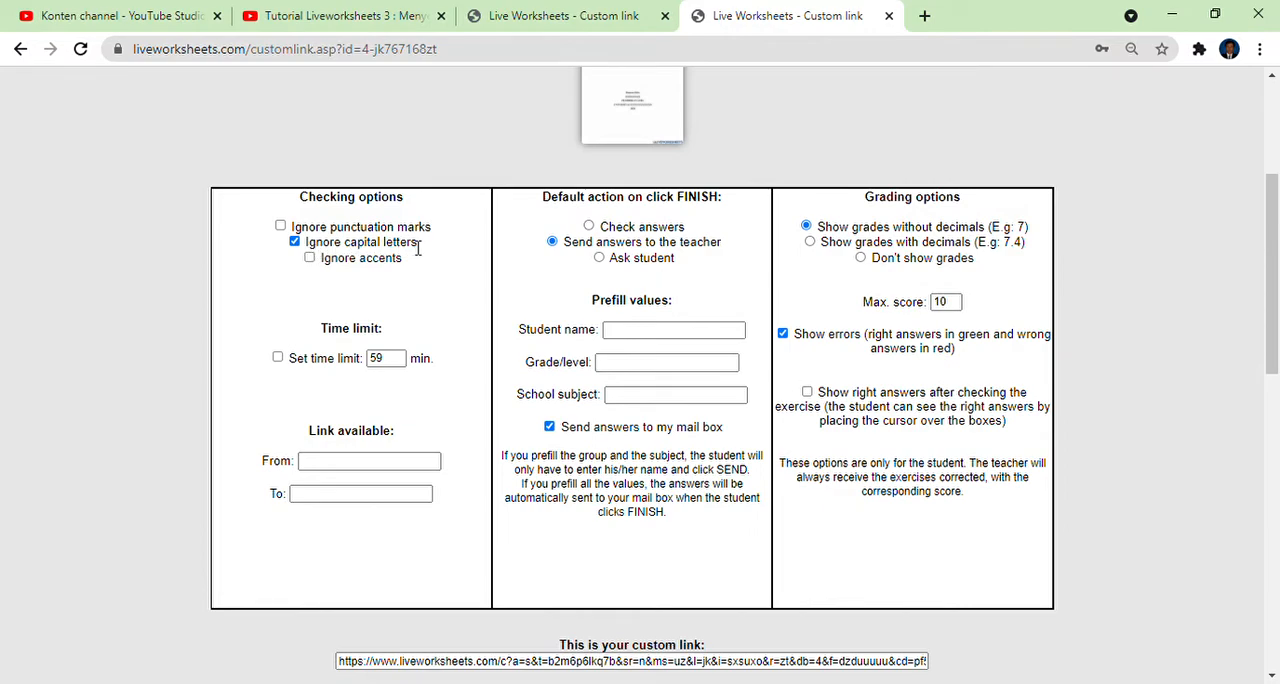
pyautogui.click(398, 355)
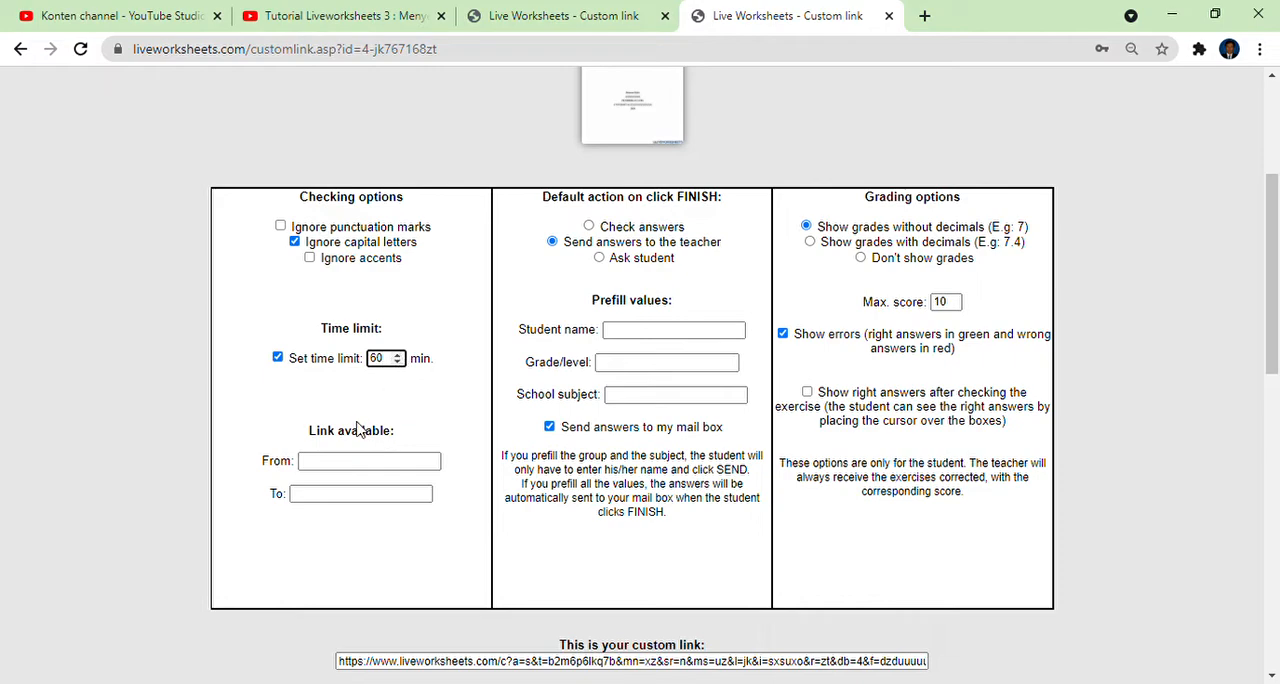
pyautogui.click(278, 358)
pyautogui.click(278, 358)
pyautogui.click(279, 359)
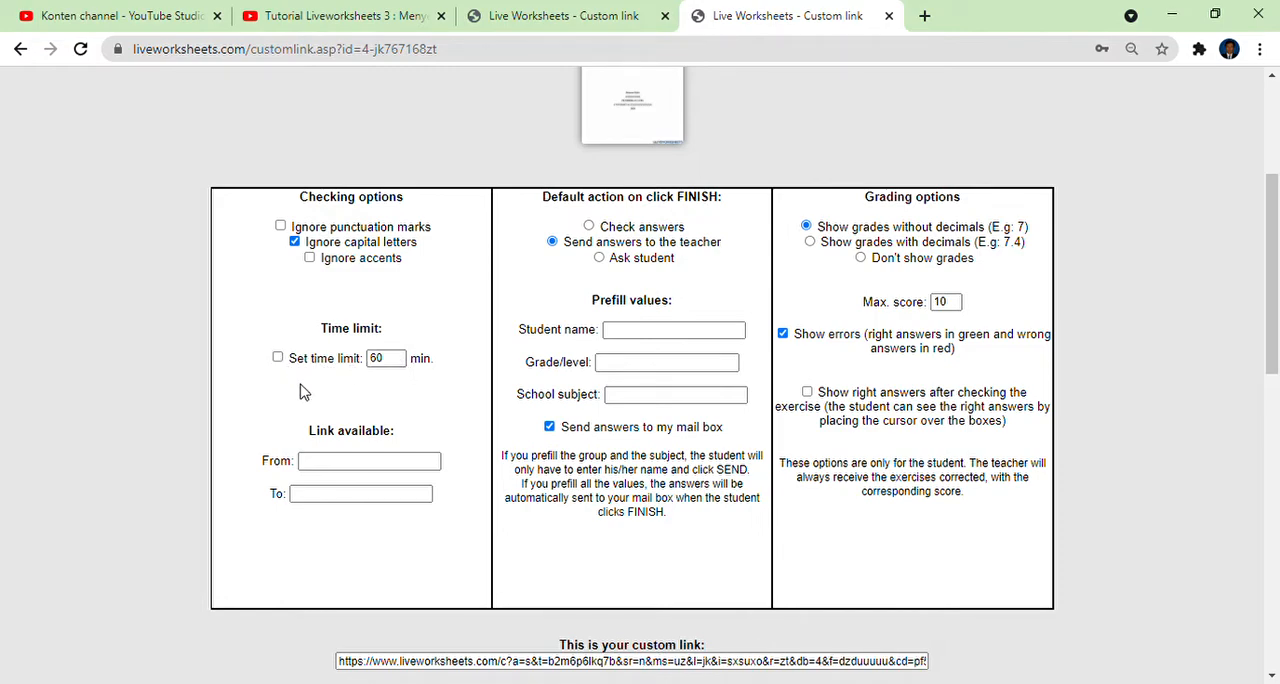
# Examine the link availability start date picker and the Student name prefill field.
pyautogui.click(340, 461)
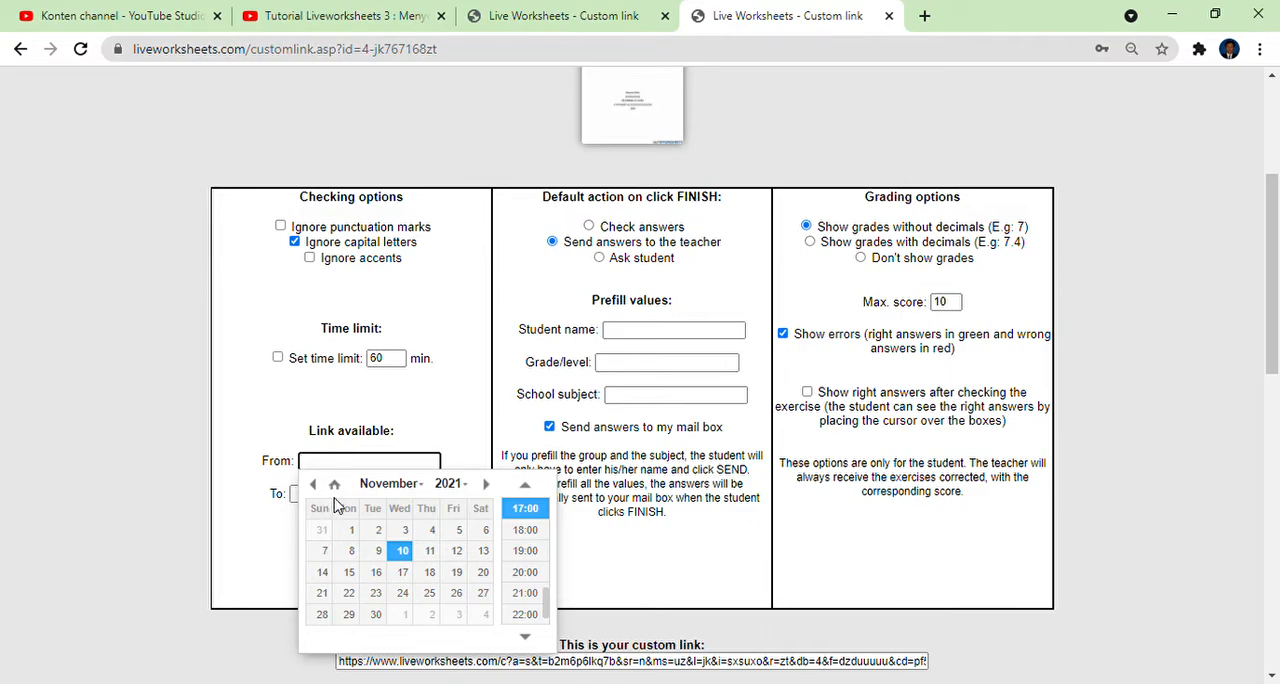
pyautogui.click(286, 440)
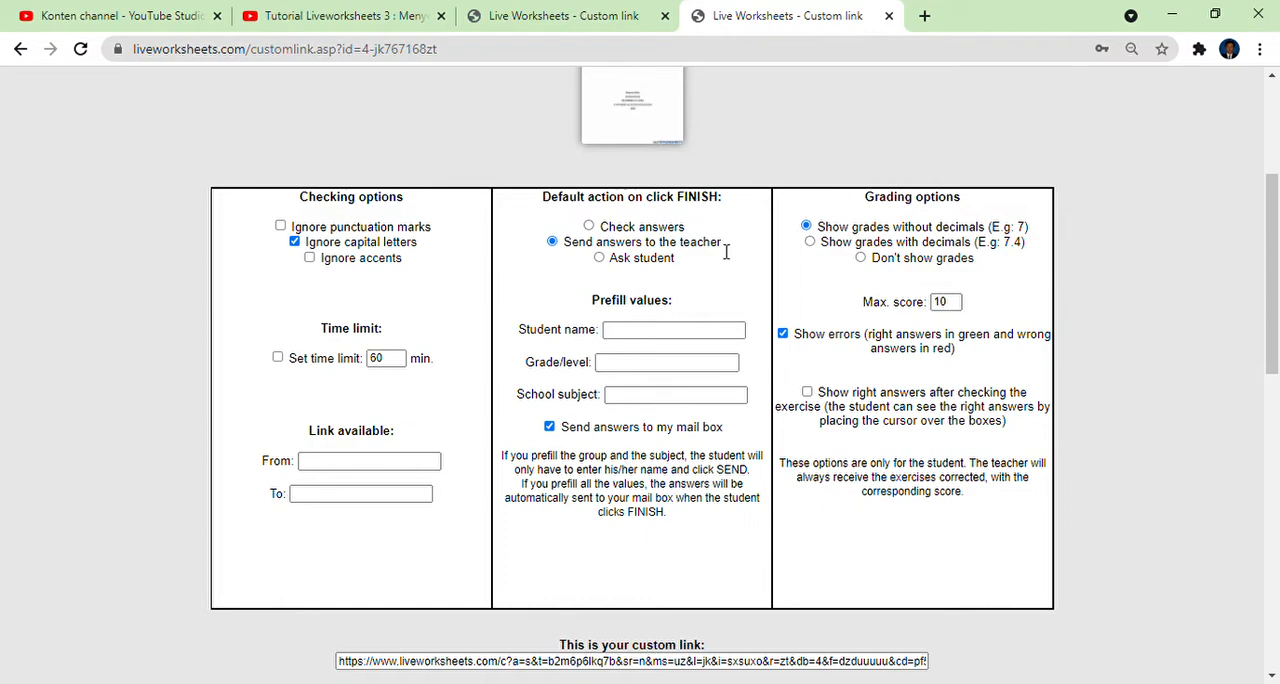
pyautogui.click(675, 340)
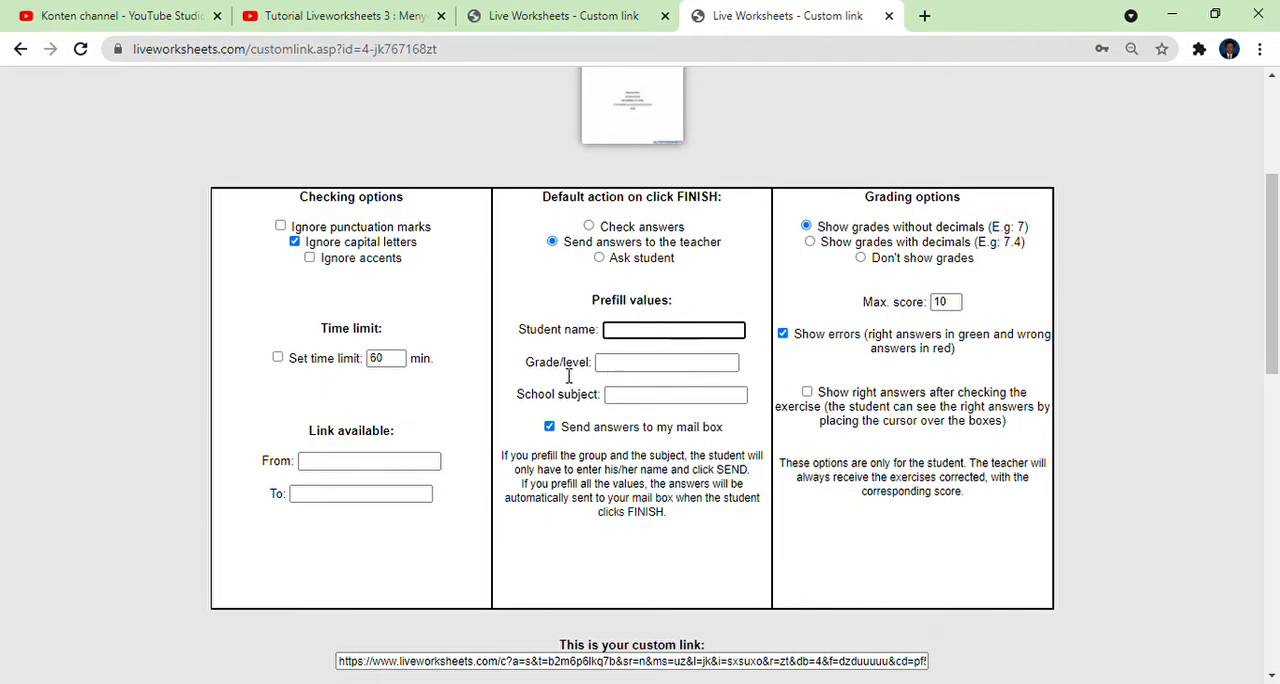
pyautogui.click(545, 328)
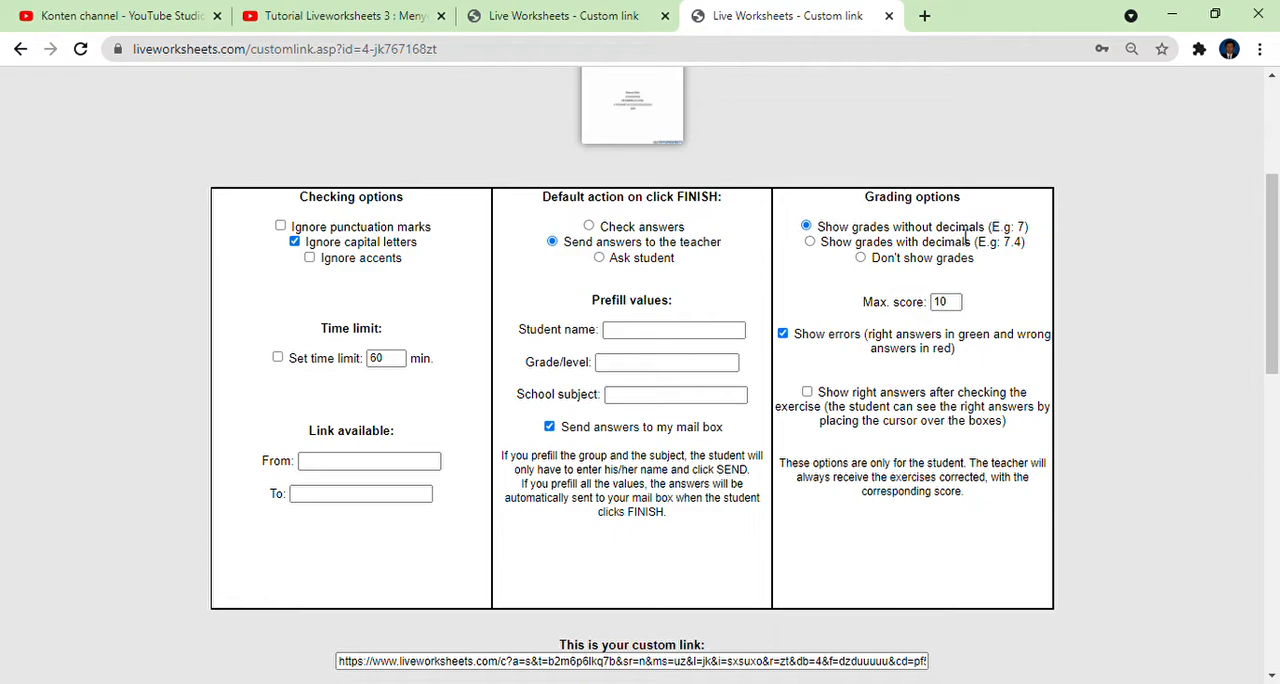
# Set the grading options to show grades with decimals and a maximum score of 100.
pyautogui.click(810, 242)
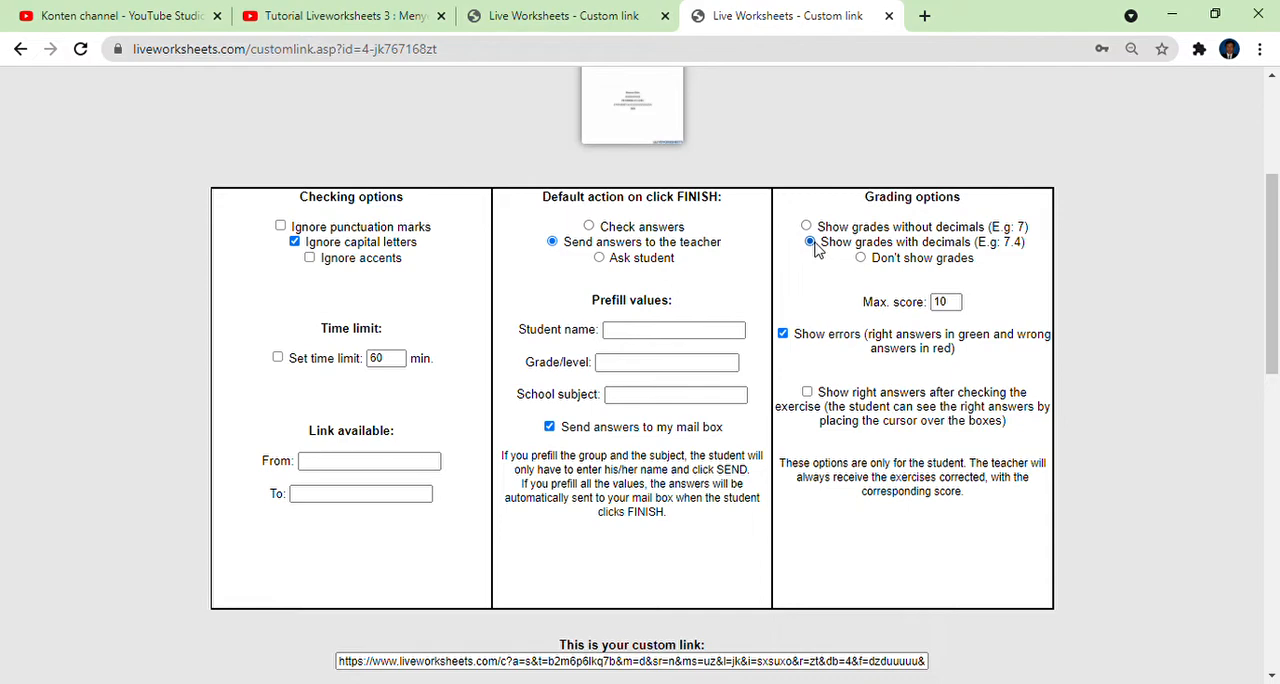
pyautogui.click(861, 258)
pyautogui.click(957, 306)
pyautogui.write('0')
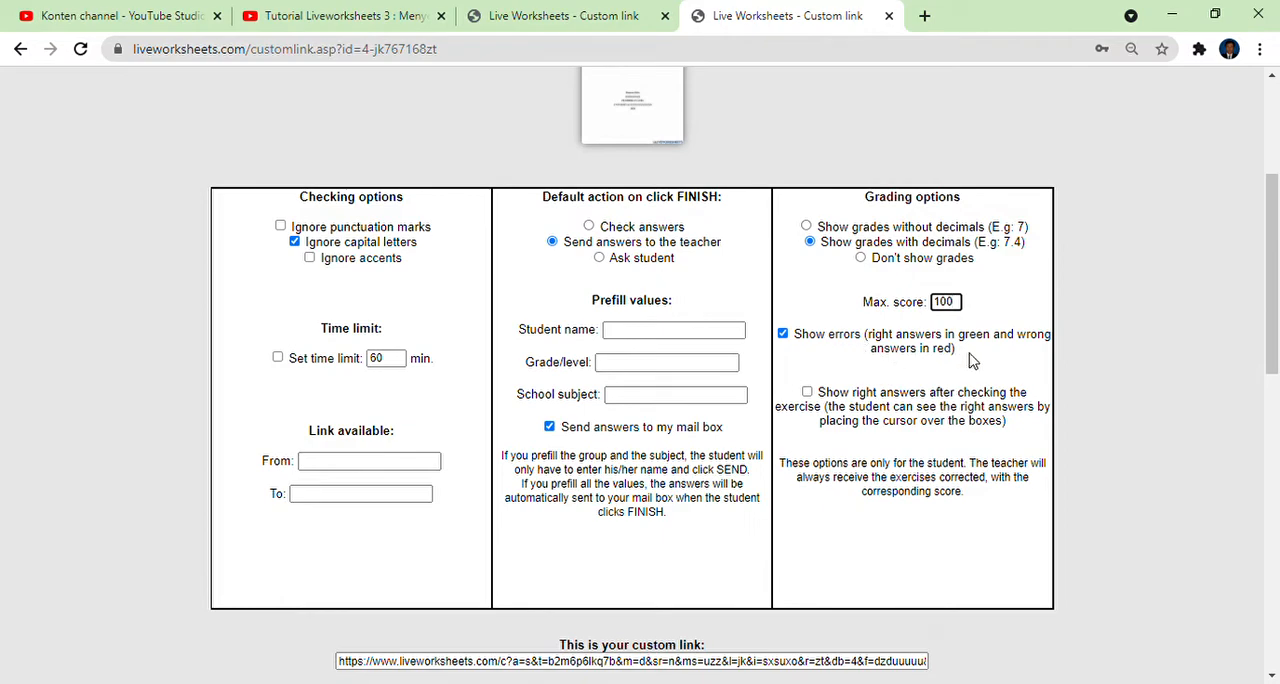
# Try switching the Show errors grading option off and back on.
pyautogui.click(784, 336)
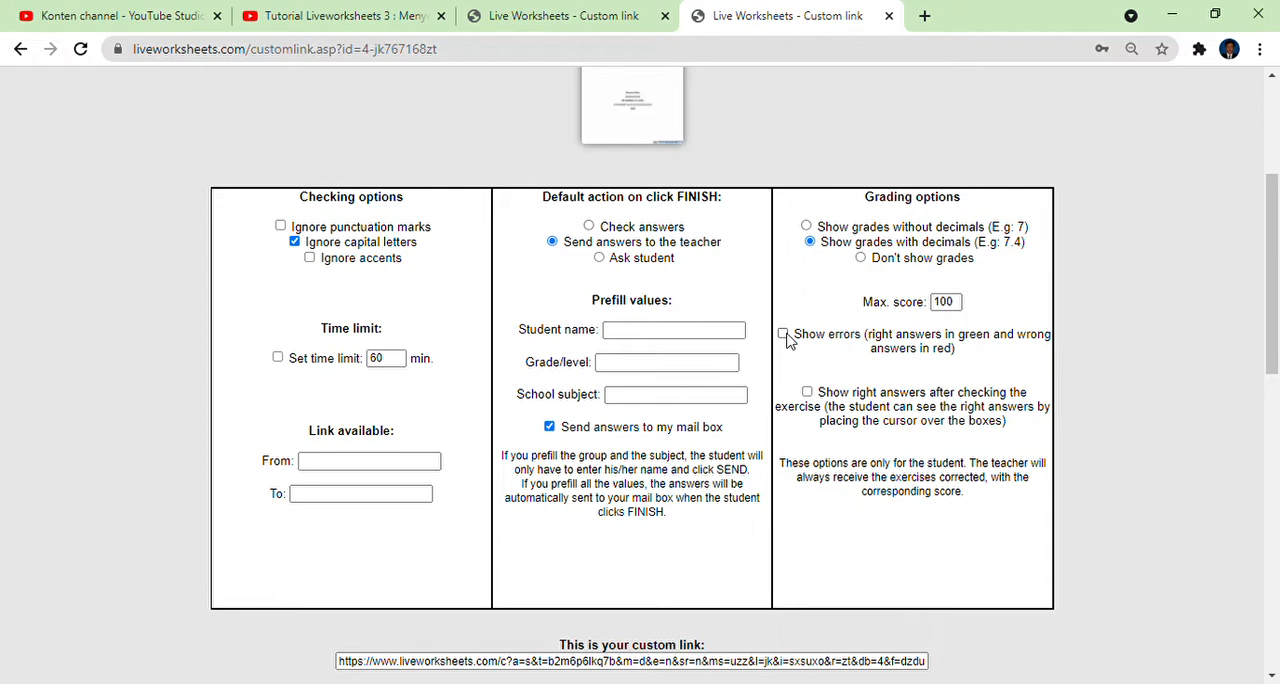
pyautogui.click(783, 335)
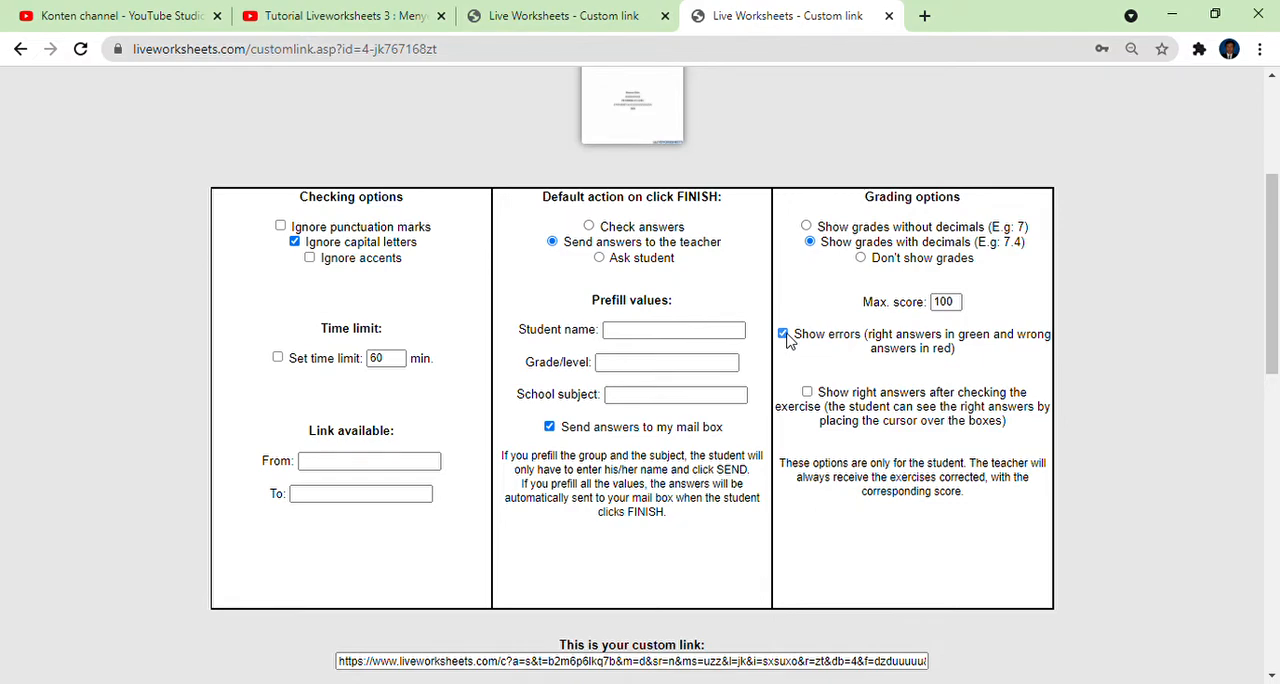
pyautogui.click(783, 336)
pyautogui.click(783, 335)
# Copy the generated custom link and open it in a new browser tab.
pyautogui.scroll(-2, 800, 455)
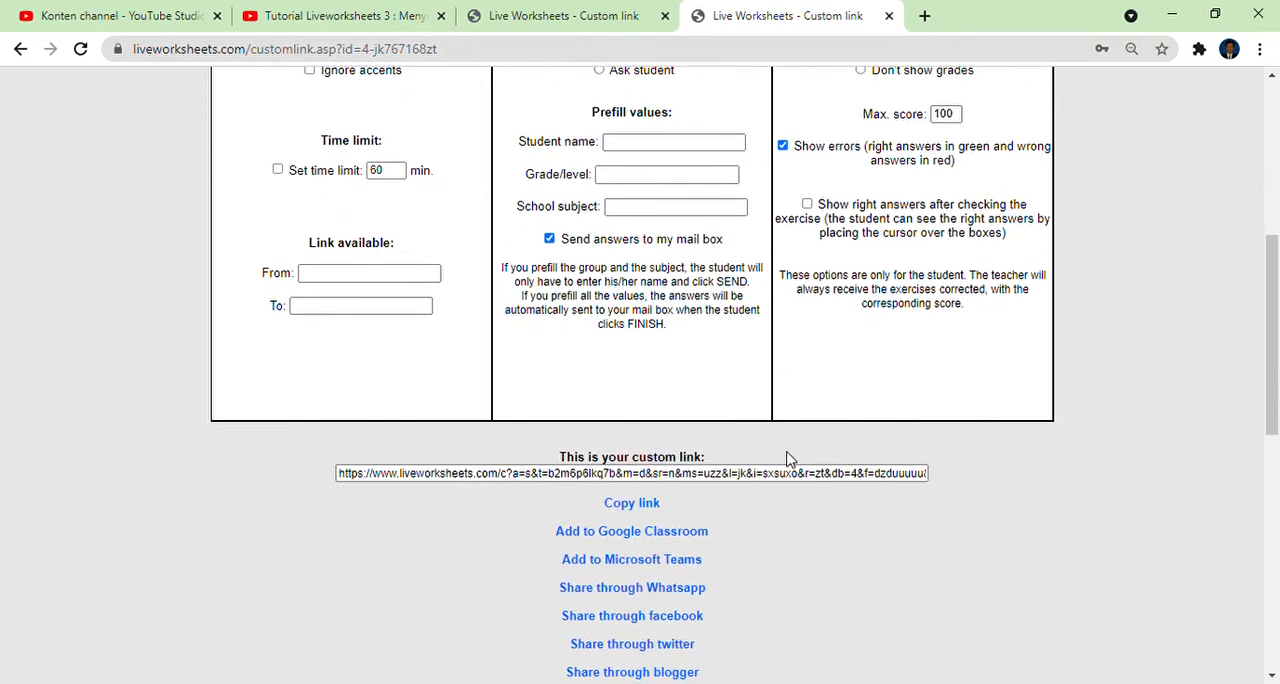
pyautogui.click(631, 503)
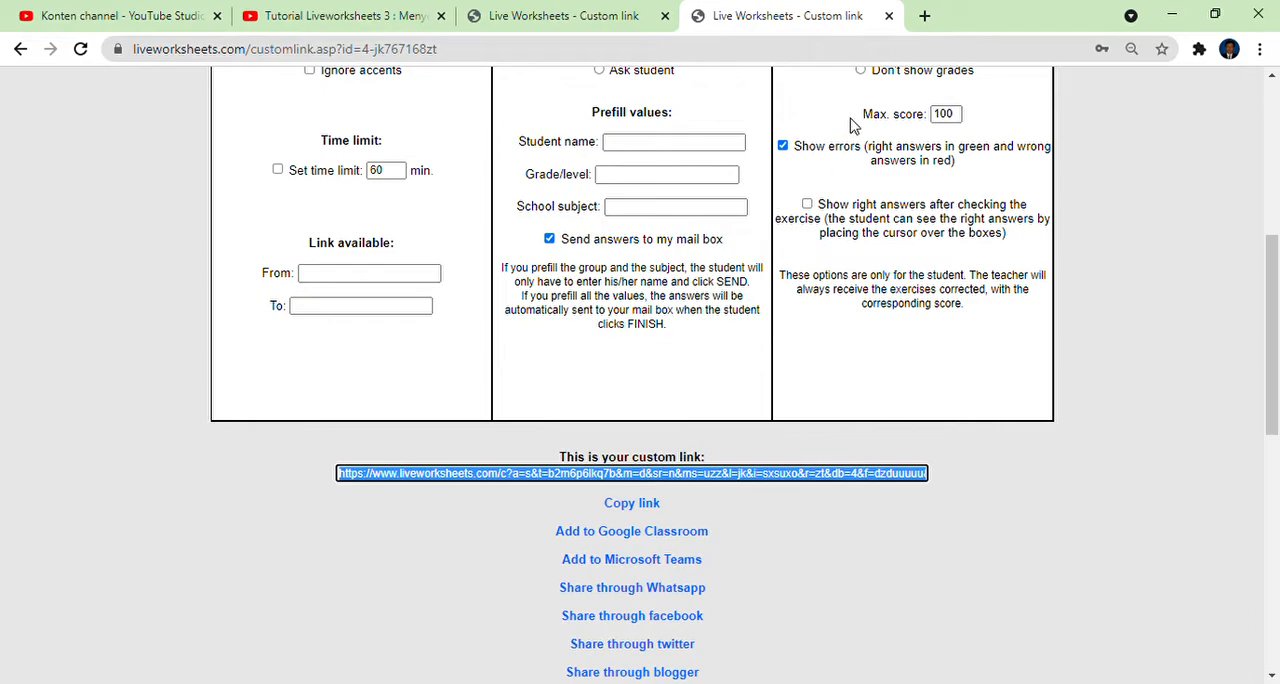
pyautogui.click(924, 16)
pyautogui.click(849, 52)
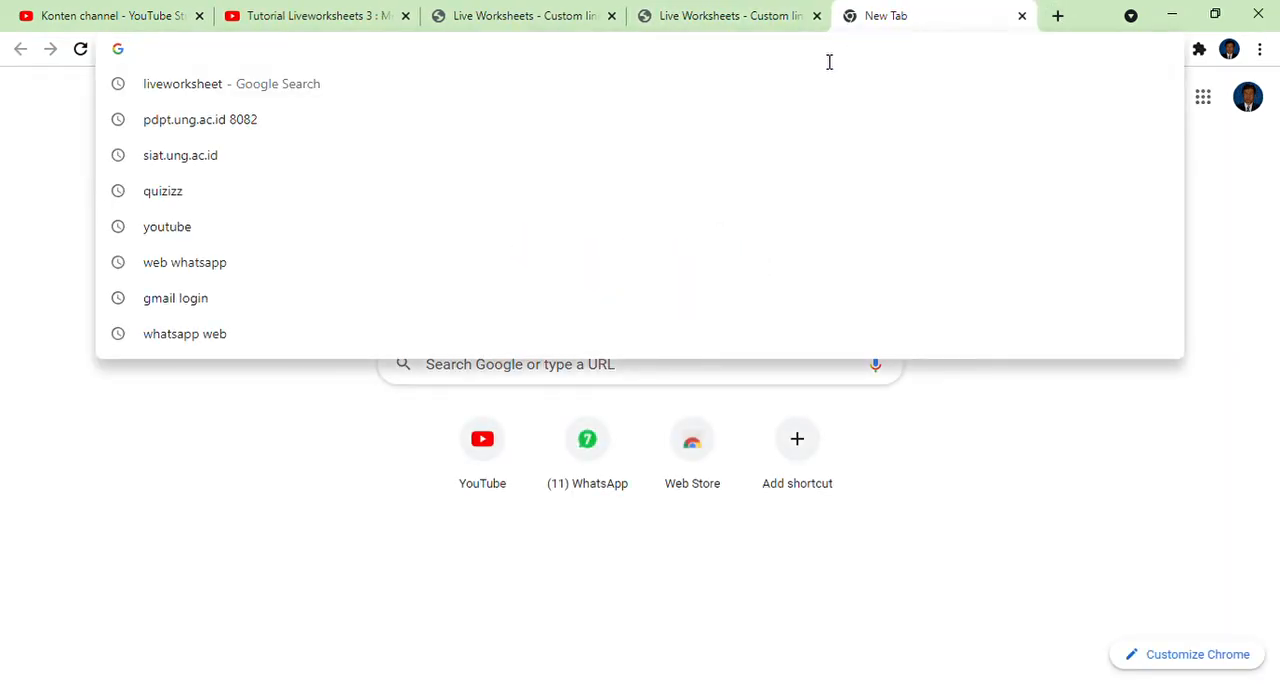
pyautogui.hotkey('ctrl', 'v')
pyautogui.press('Return')
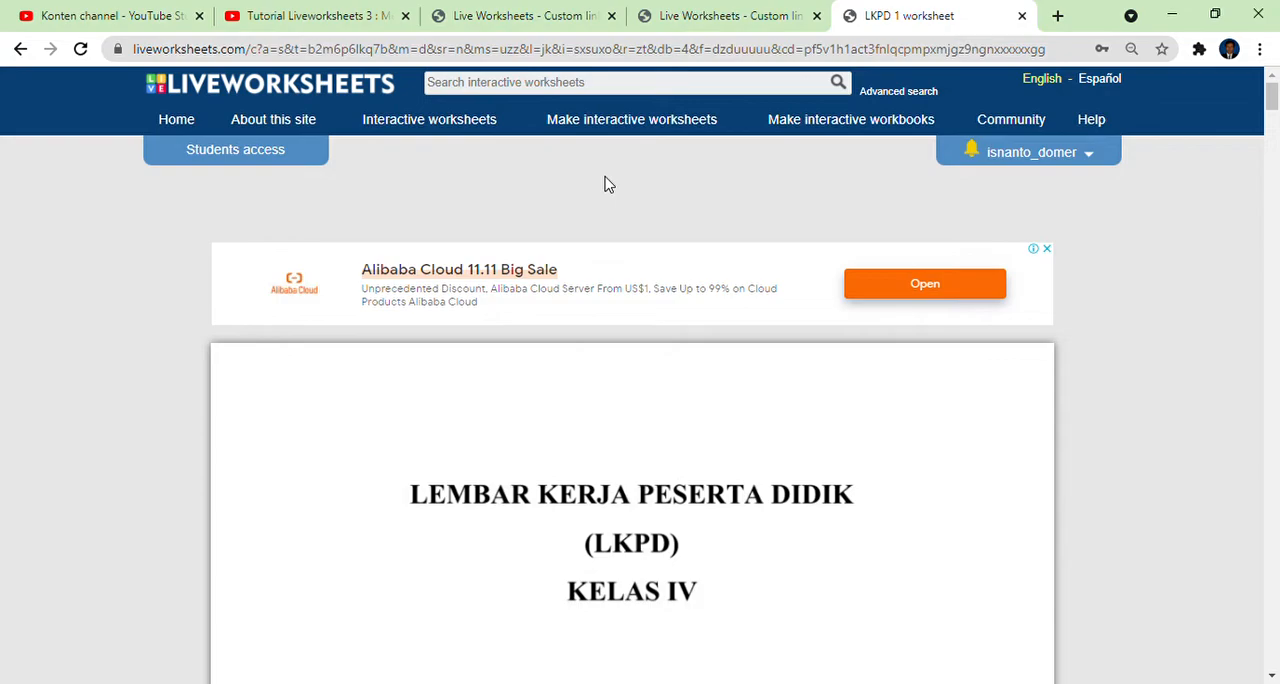
# Go through the opened worksheet to the student details box and activate the Nama answer field.
pyautogui.scroll(-9, 606, 184)
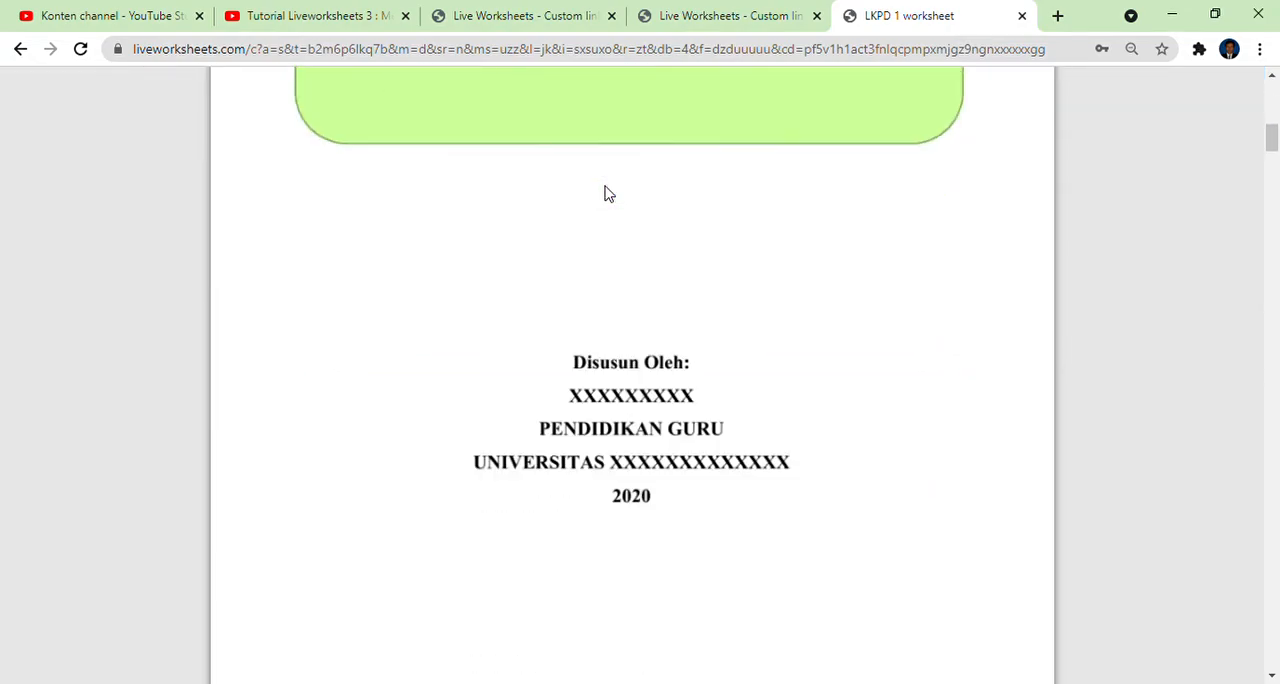
pyautogui.scroll(-10, 606, 192)
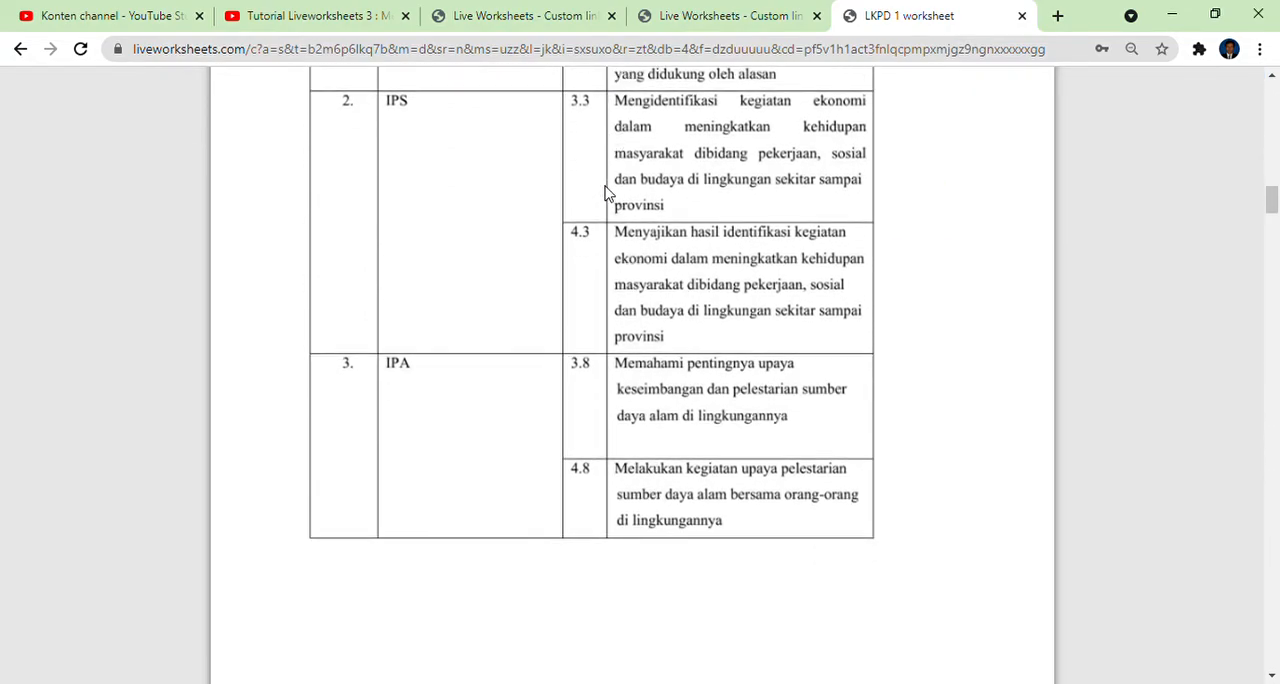
pyautogui.scroll(-12, 606, 192)
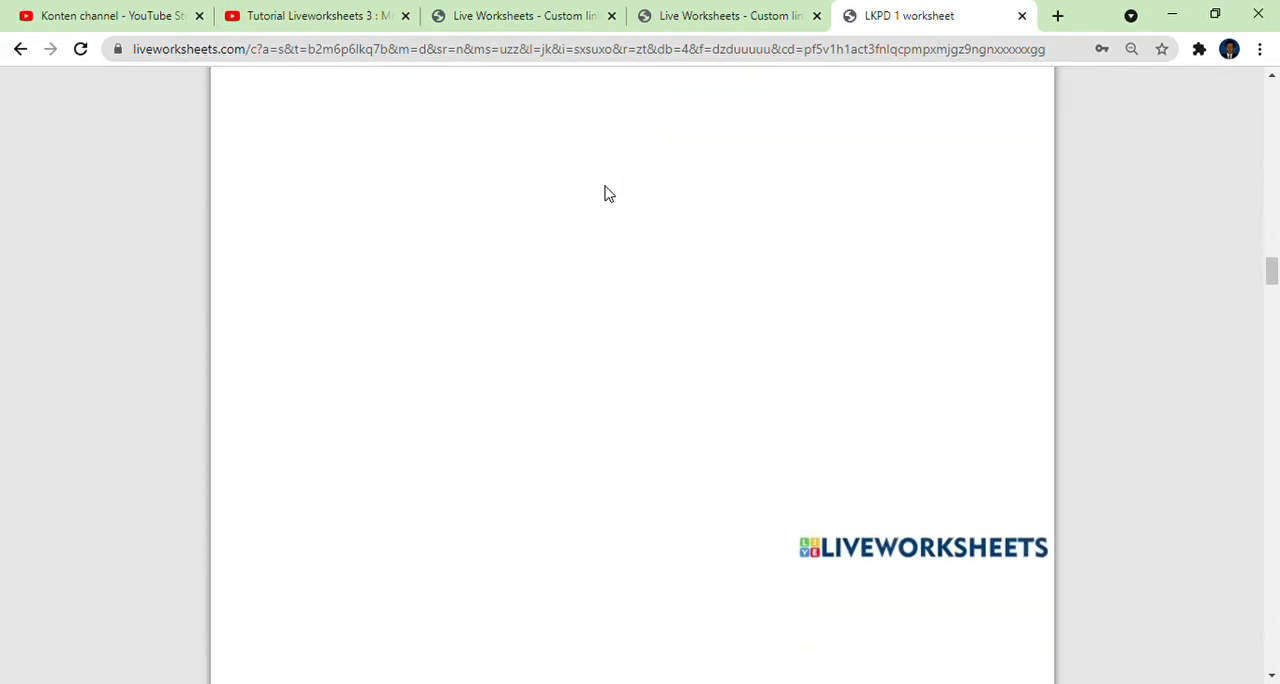
pyautogui.scroll(-5, 606, 192)
pyautogui.click(628, 364)
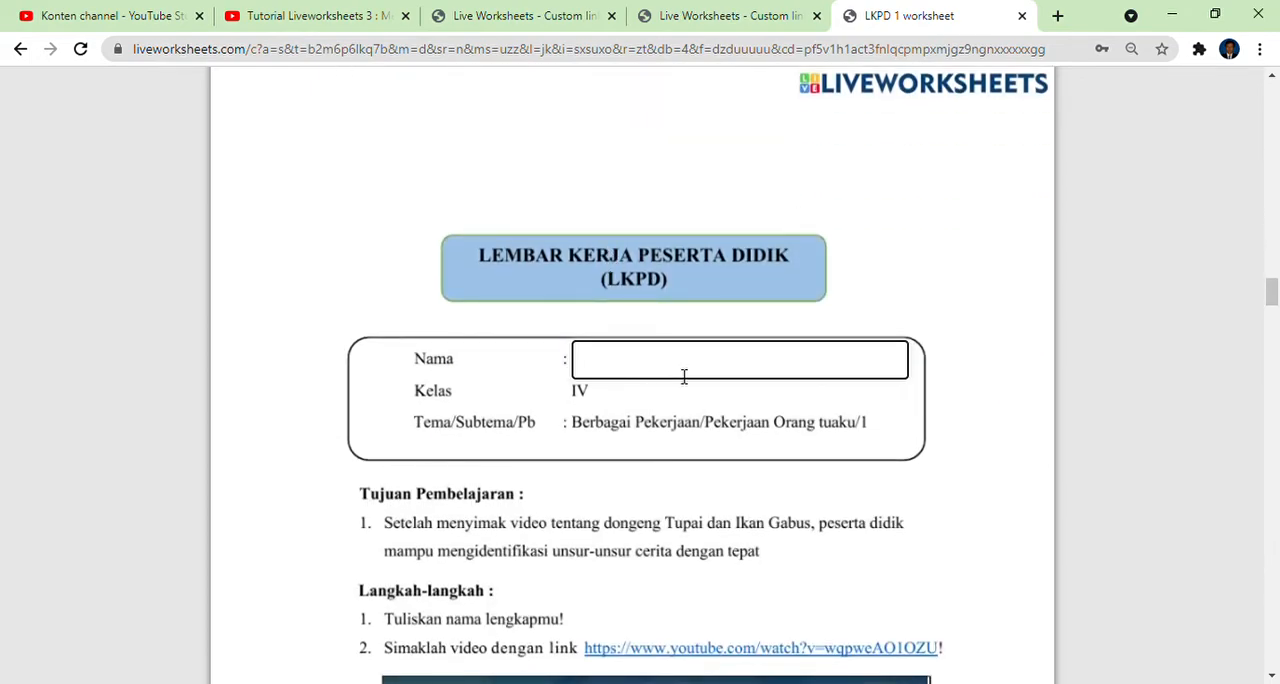
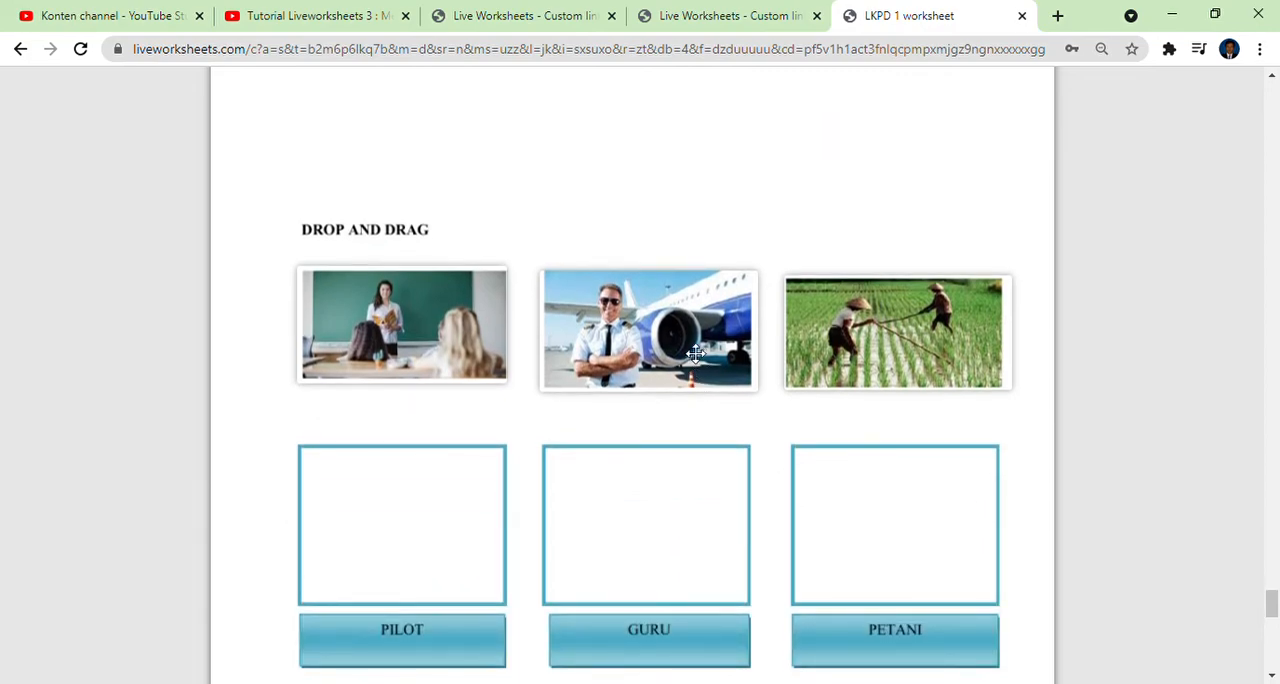
# In the drop and drag exercise, place the pilot picture on PILOT, the teacher picture on PETANI and the farmers picture on GURU.
pyautogui.moveTo(668, 339); pyautogui.dragTo(400, 525)
pyautogui.moveTo(392, 339); pyautogui.dragTo(905, 511)
pyautogui.moveTo(905, 347); pyautogui.dragTo(660, 508)
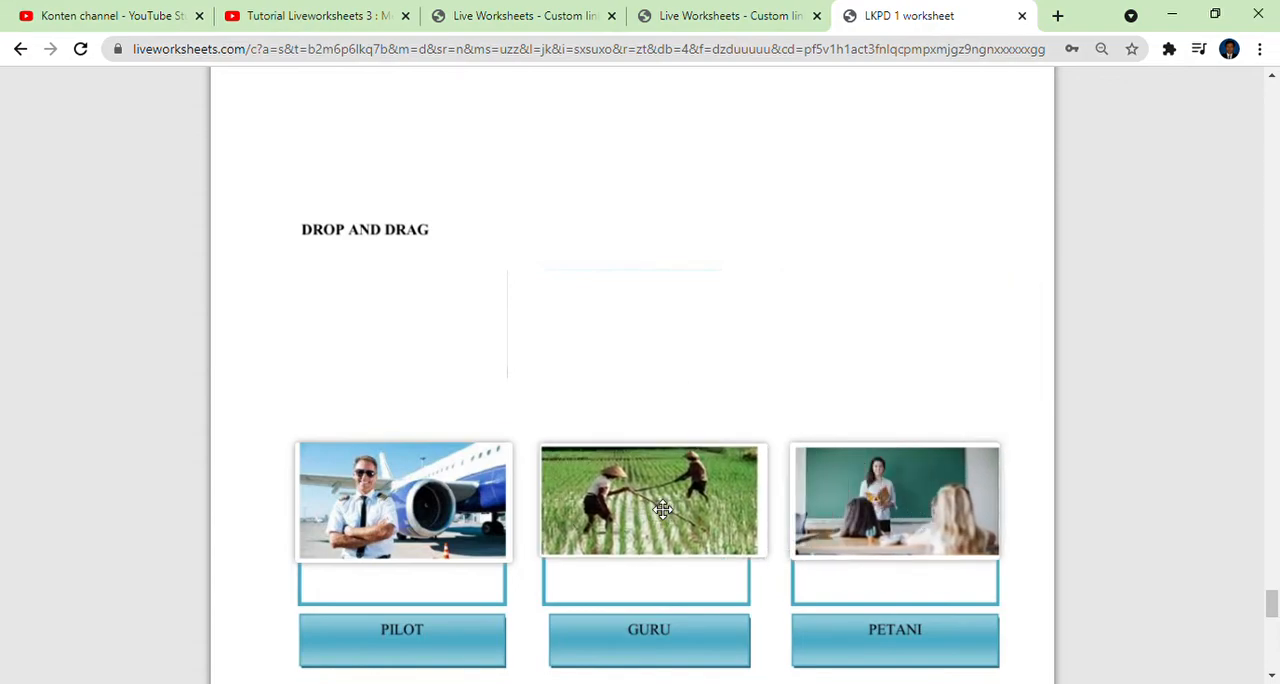
# Mark GURU, PILOT, SUSYS, SUS and BURUH in the word search grid.
pyautogui.scroll(-5, 697, 421)
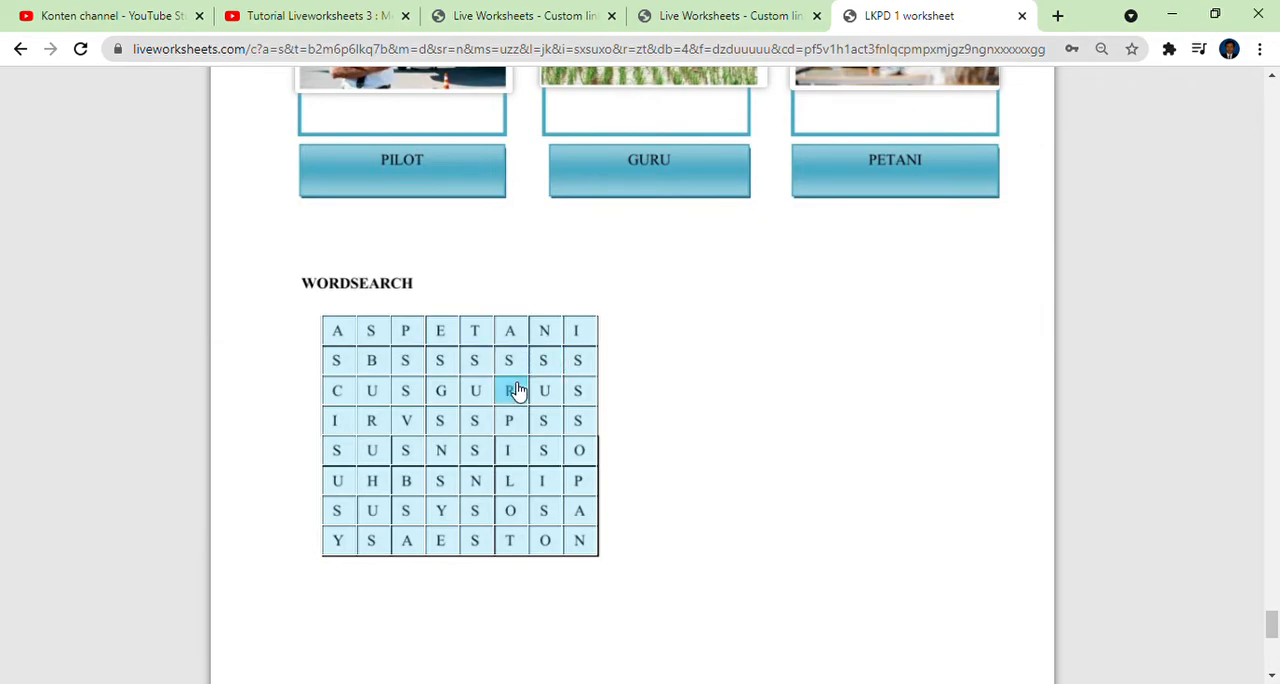
pyautogui.moveTo(464, 392); pyautogui.dragTo(550, 395)
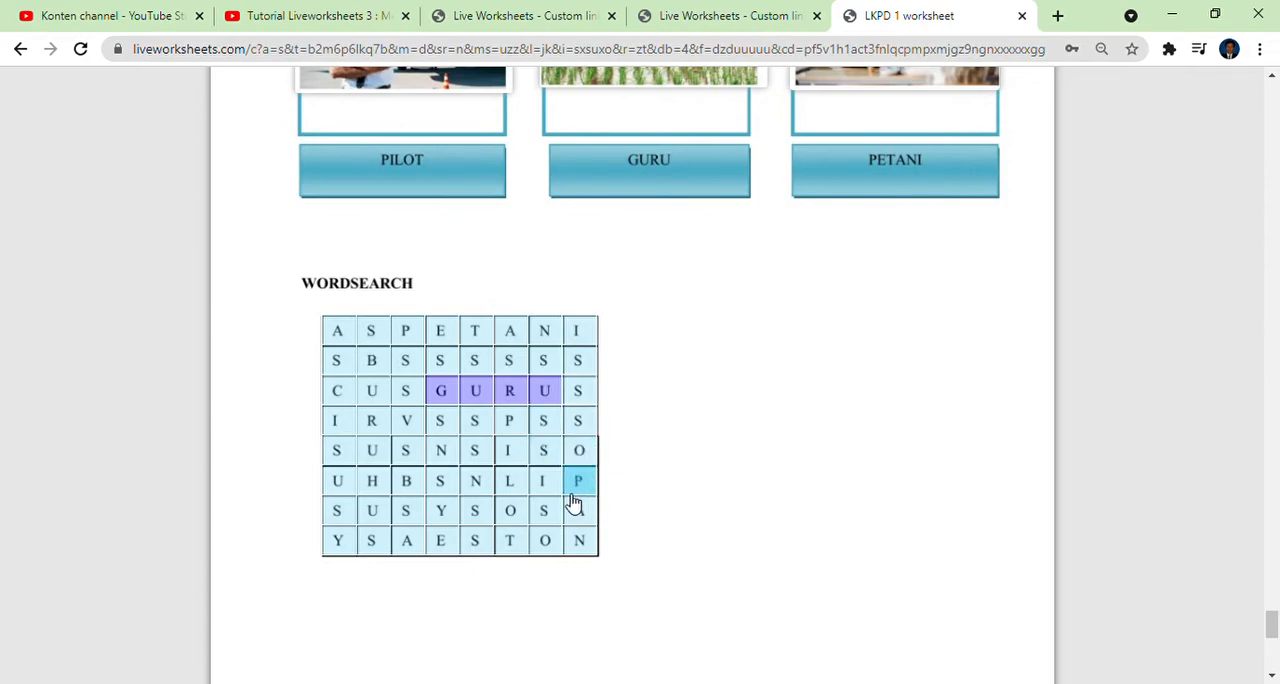
pyautogui.moveTo(520, 431); pyautogui.dragTo(524, 536)
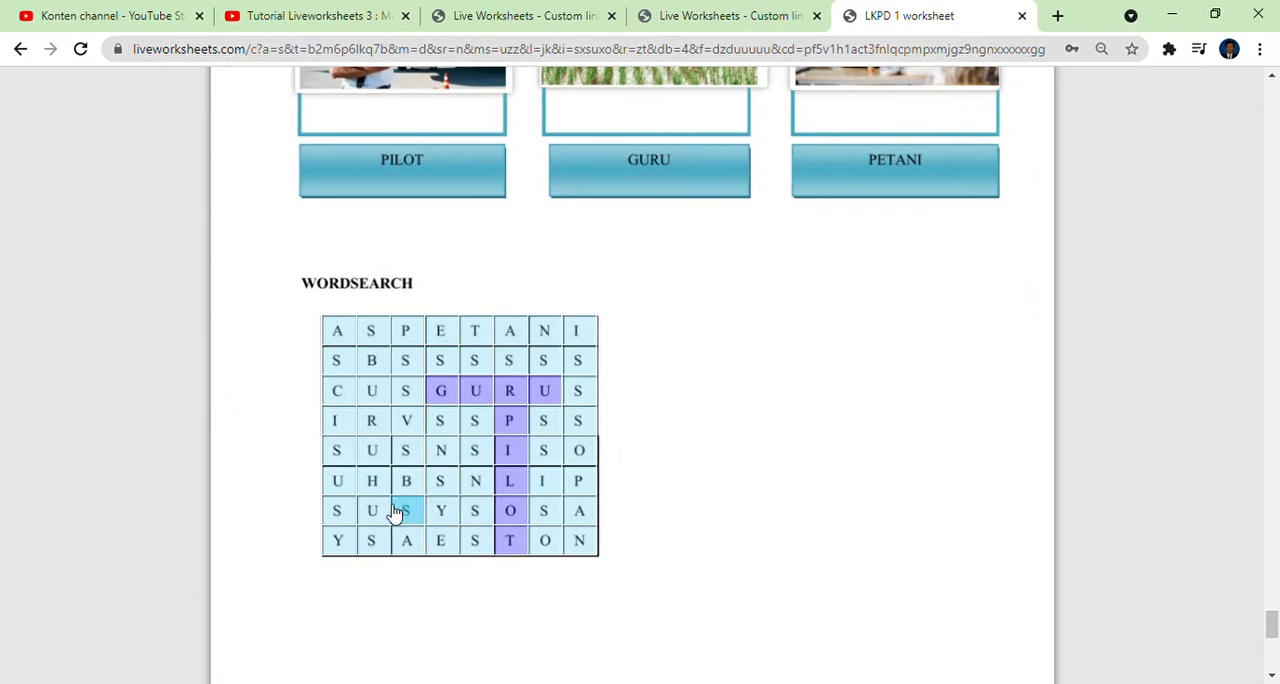
pyautogui.moveTo(340, 513); pyautogui.dragTo(474, 520)
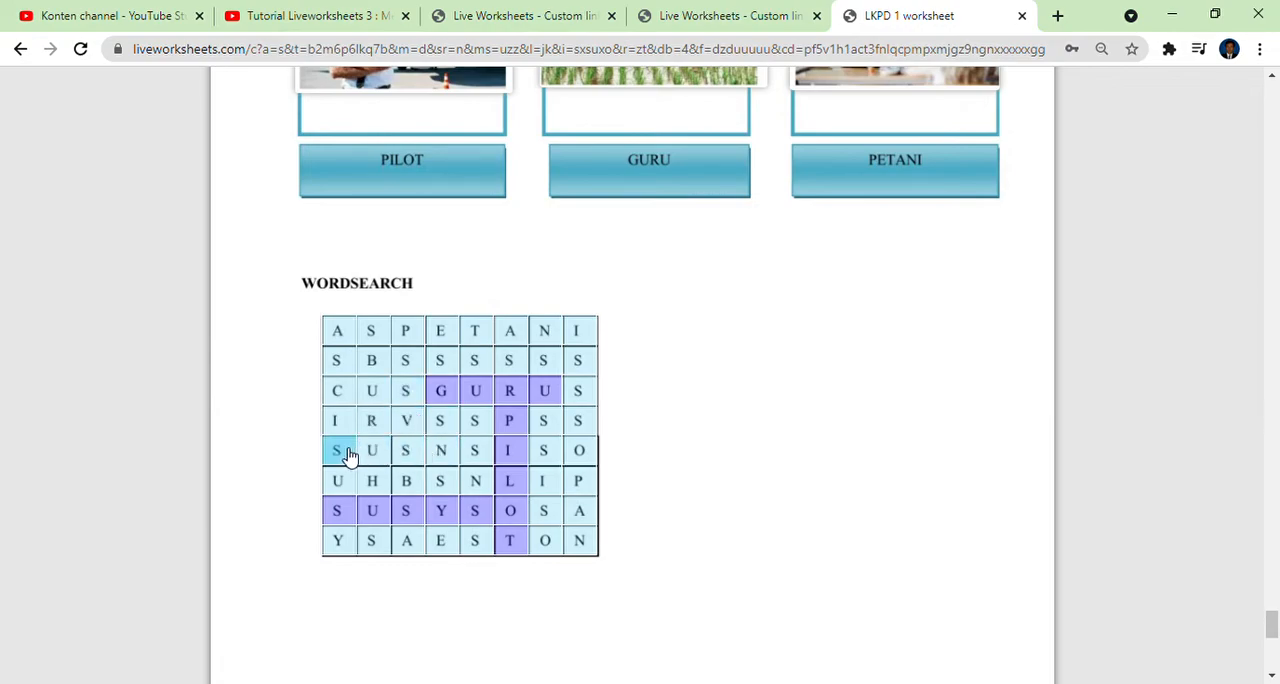
pyautogui.moveTo(349, 452); pyautogui.dragTo(405, 452)
pyautogui.moveTo(378, 365); pyautogui.dragTo(383, 477)
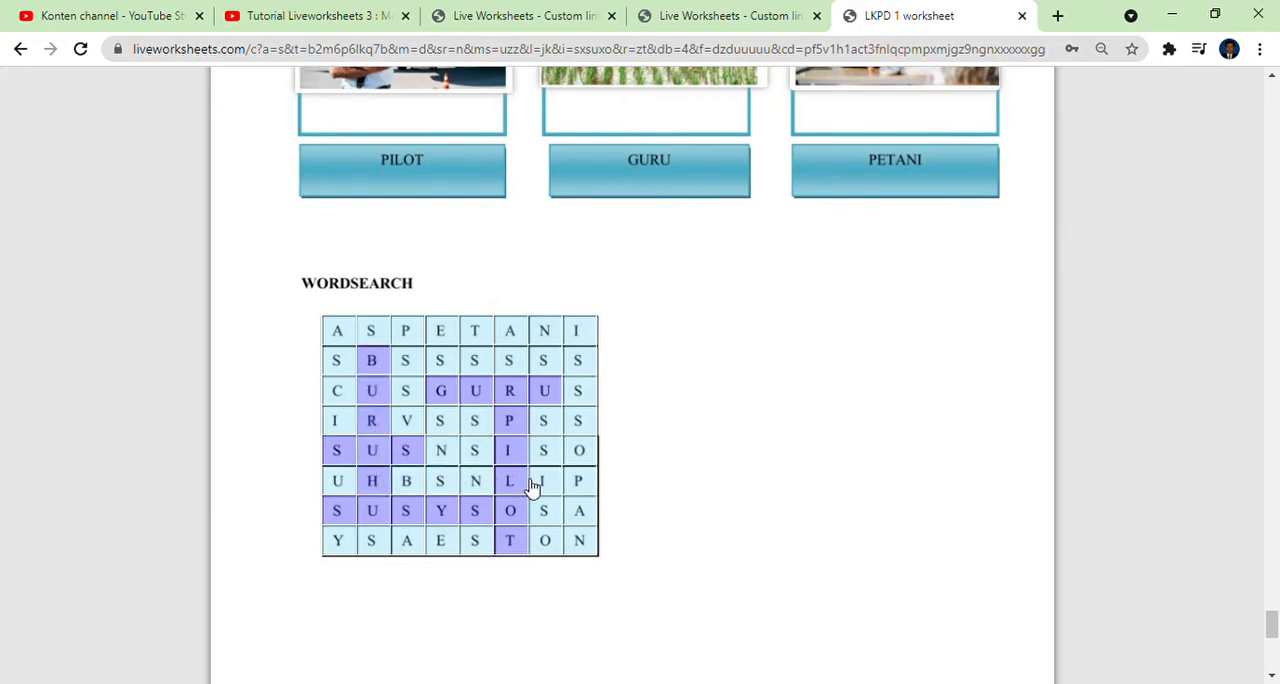
# Finish the worksheet and send the answers to the teacher with the student's full name, group/level 5 and school subject Bahasa.
pyautogui.scroll(-4, 865, 320)
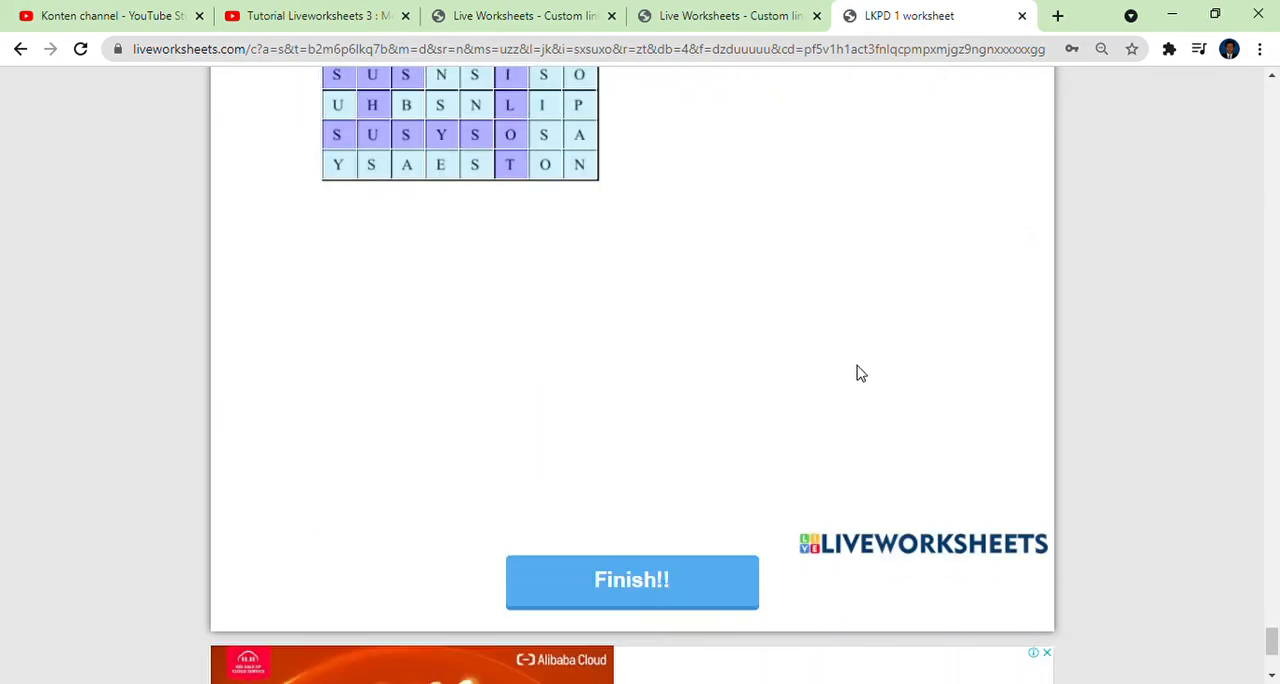
pyautogui.click(691, 583)
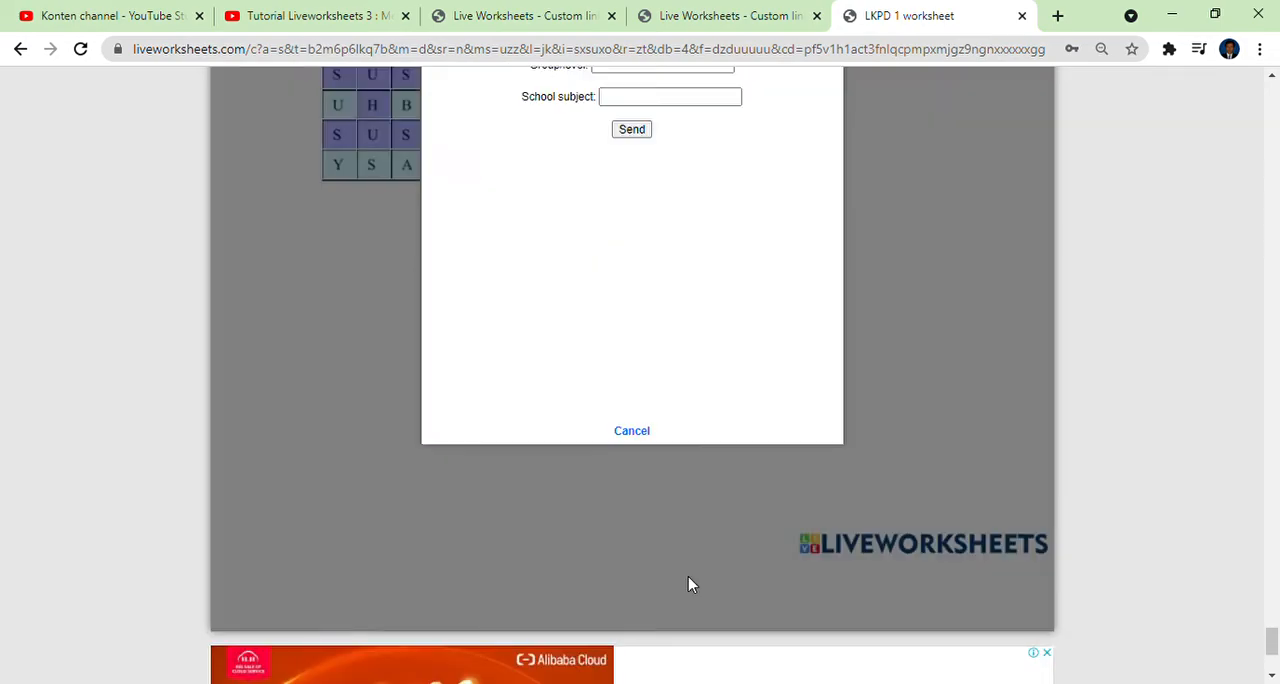
pyautogui.click(637, 184)
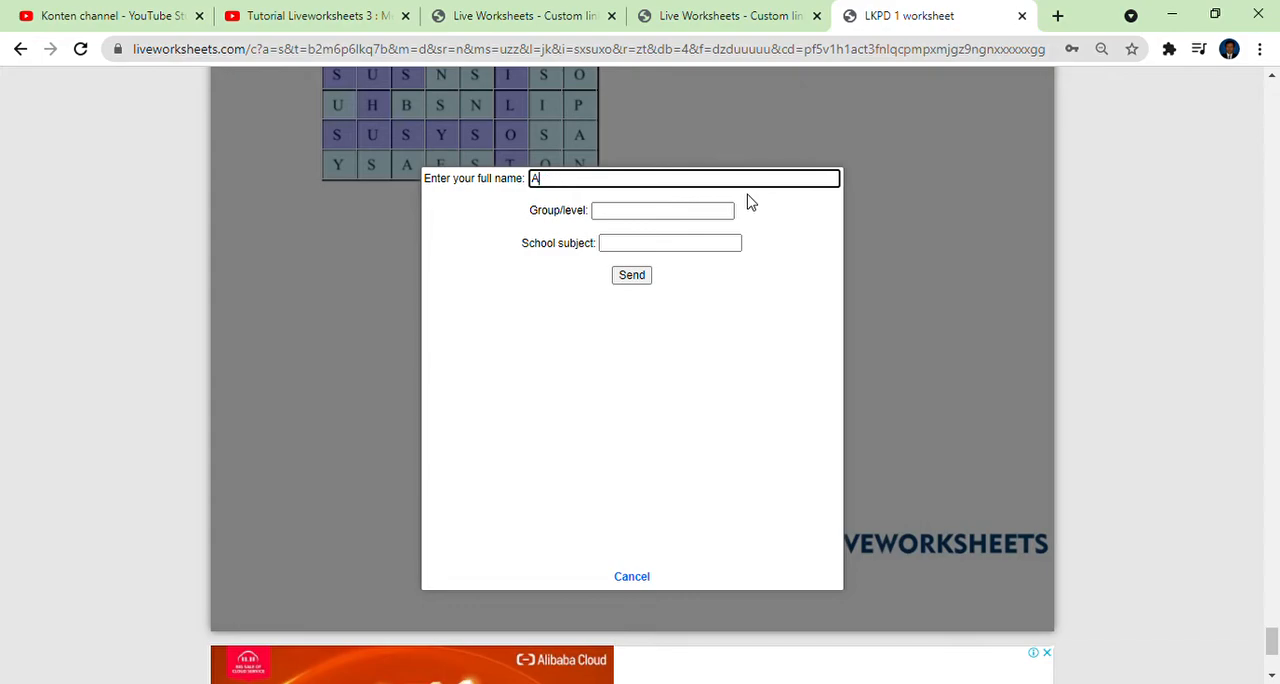
pyautogui.click(657, 216)
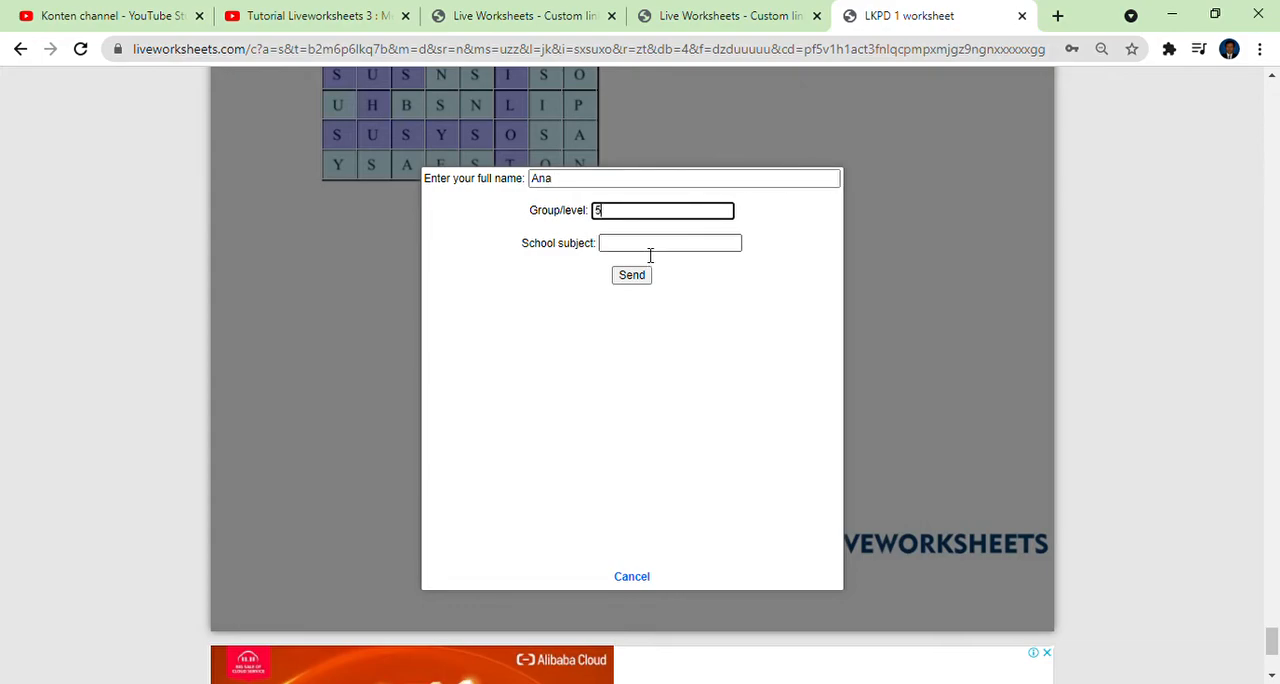
pyautogui.click(650, 249)
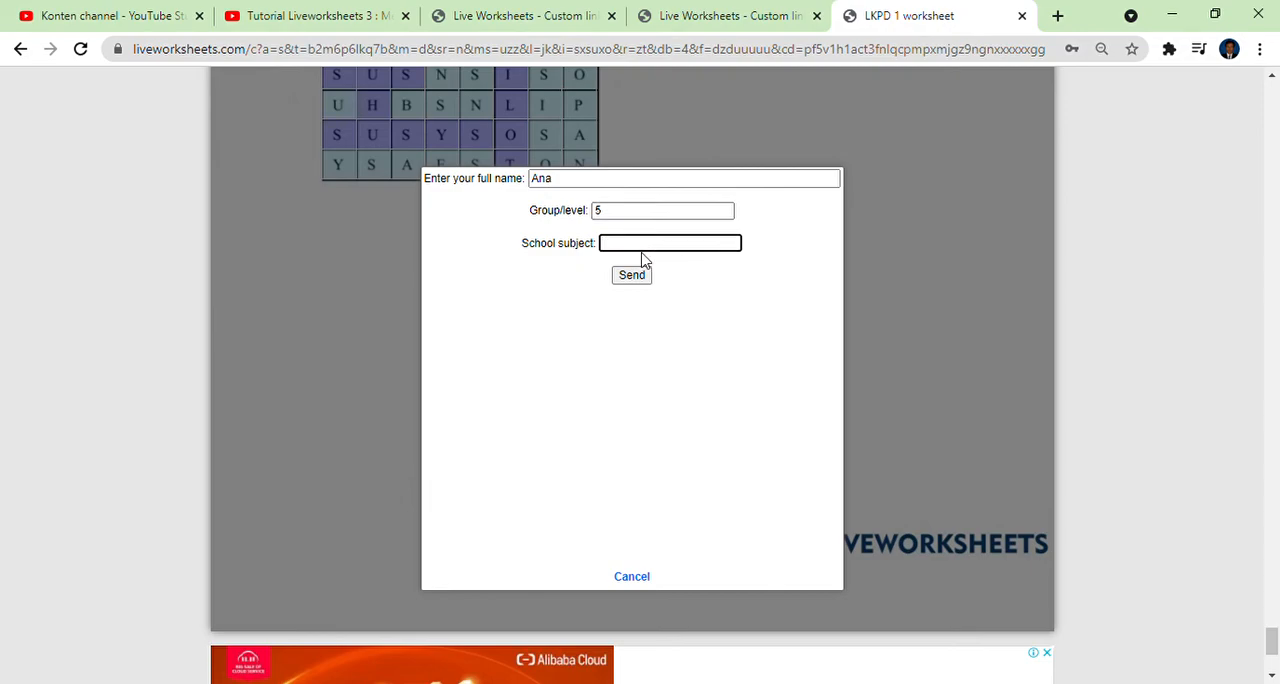
pyautogui.write('Bahasa')
pyautogui.click(630, 276)
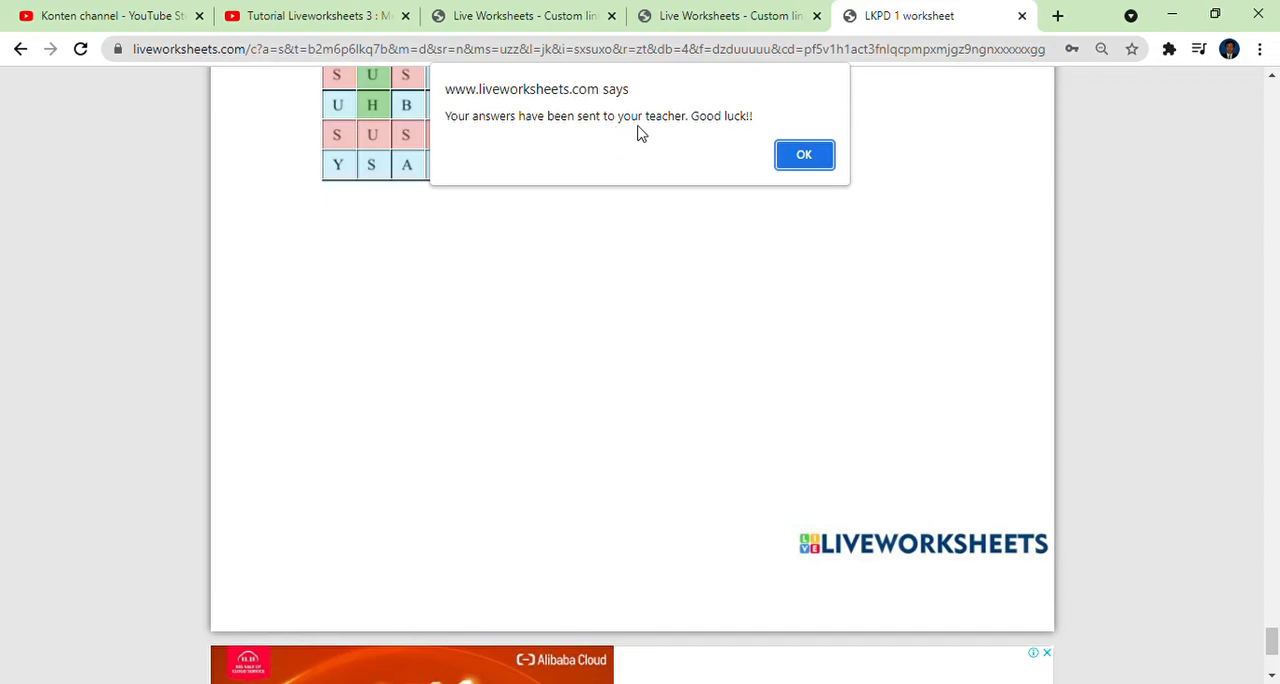
pyautogui.click(805, 156)
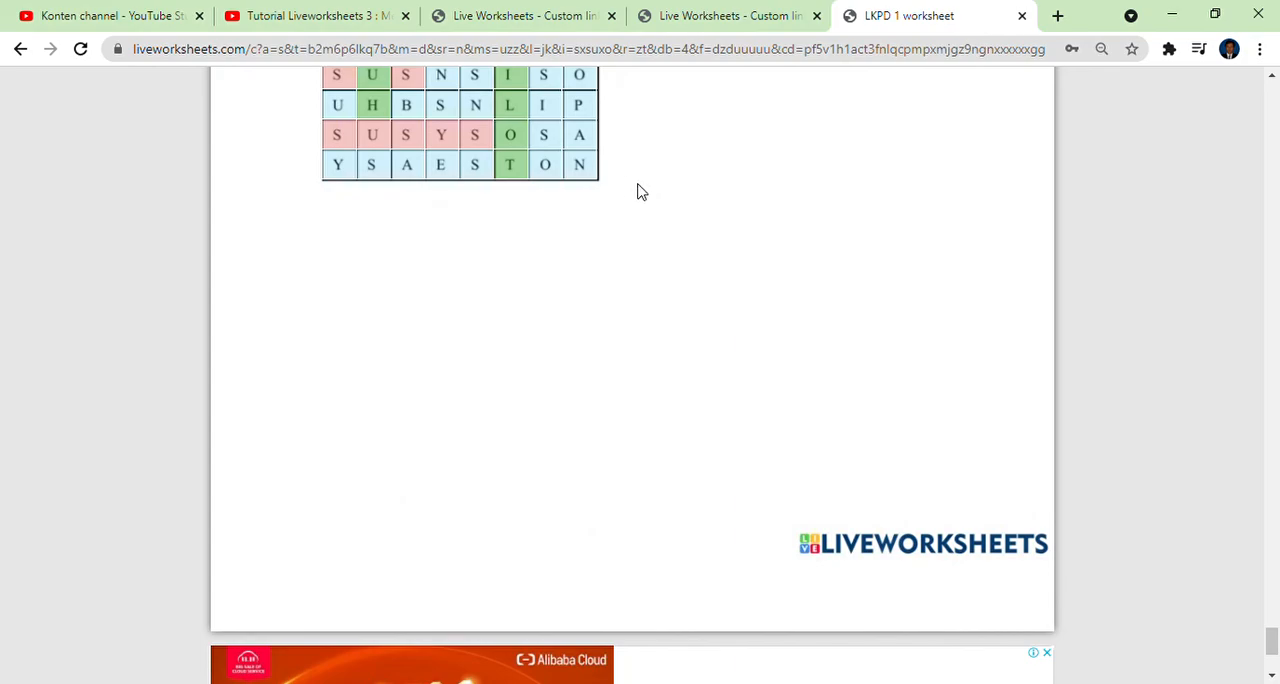
# Return to the custom link page and open the teacher account's My students page.
pyautogui.click(540, 21)
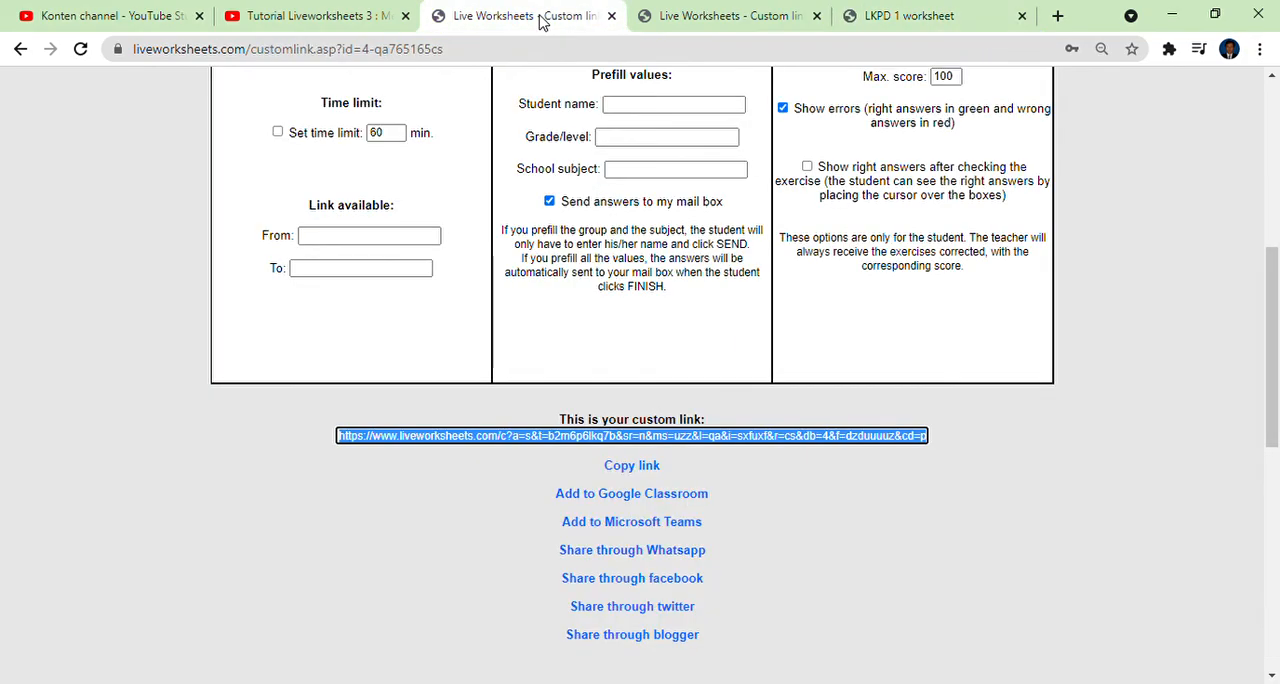
pyautogui.click(675, 22)
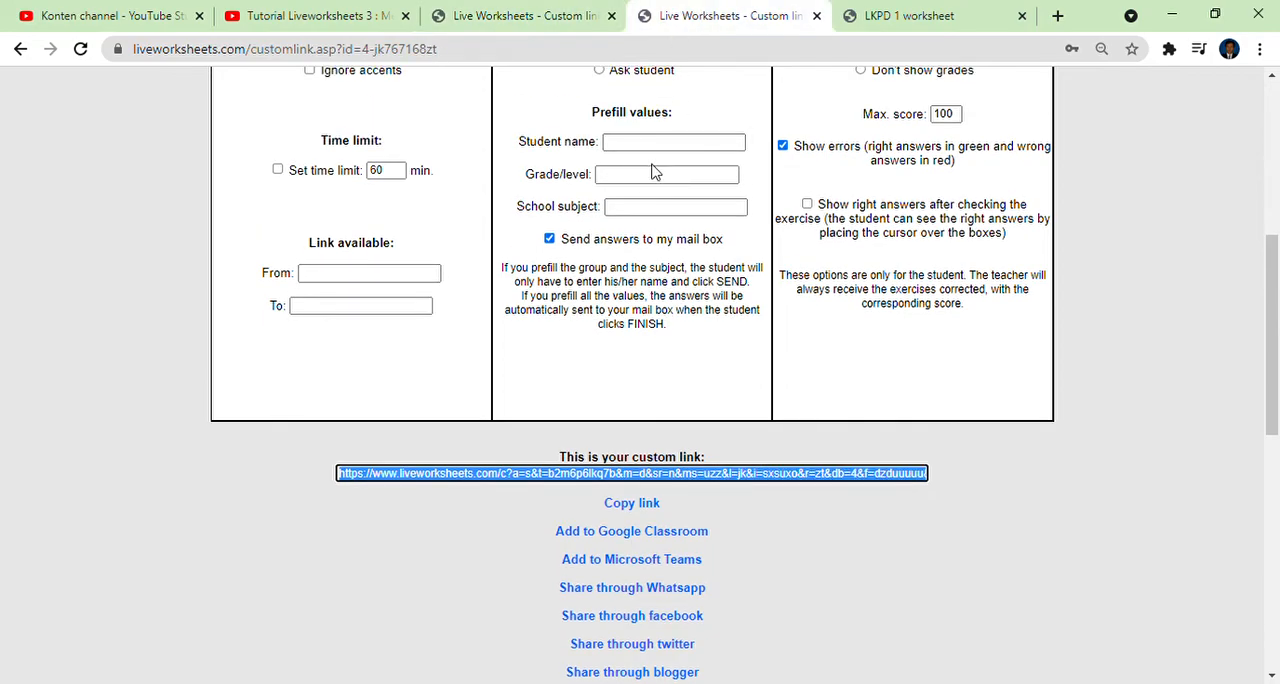
pyautogui.scroll(5, 652, 172)
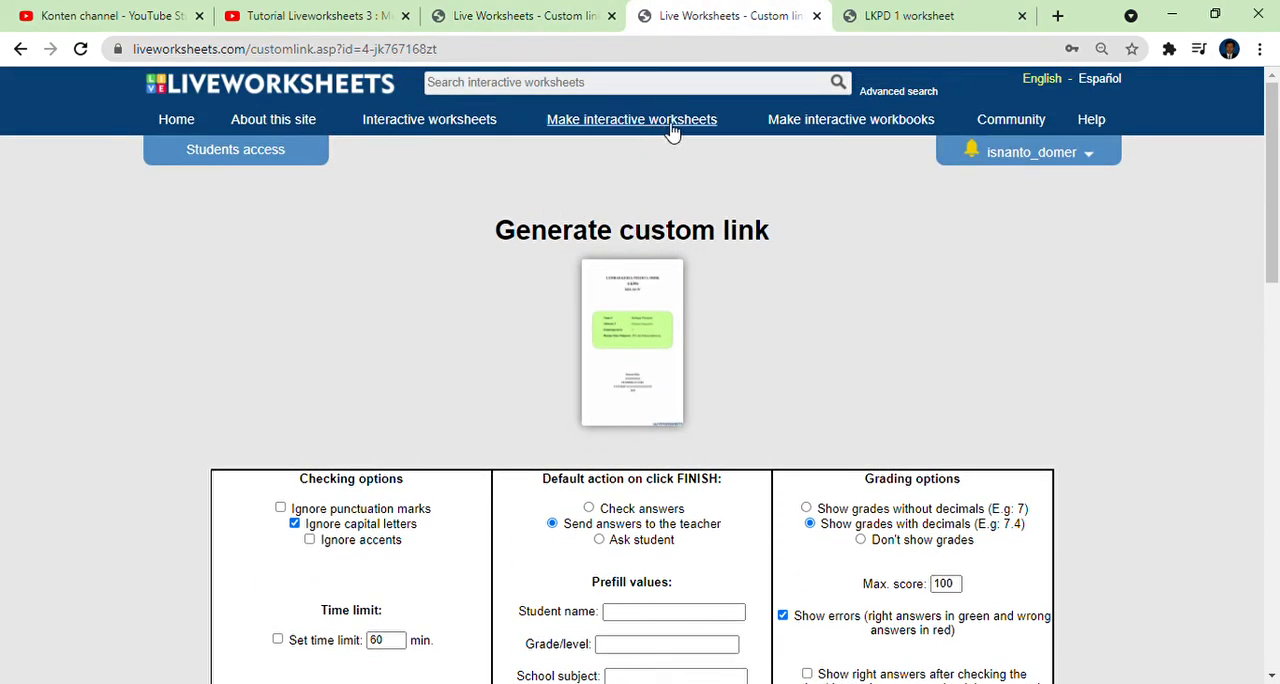
pyautogui.click(1078, 160)
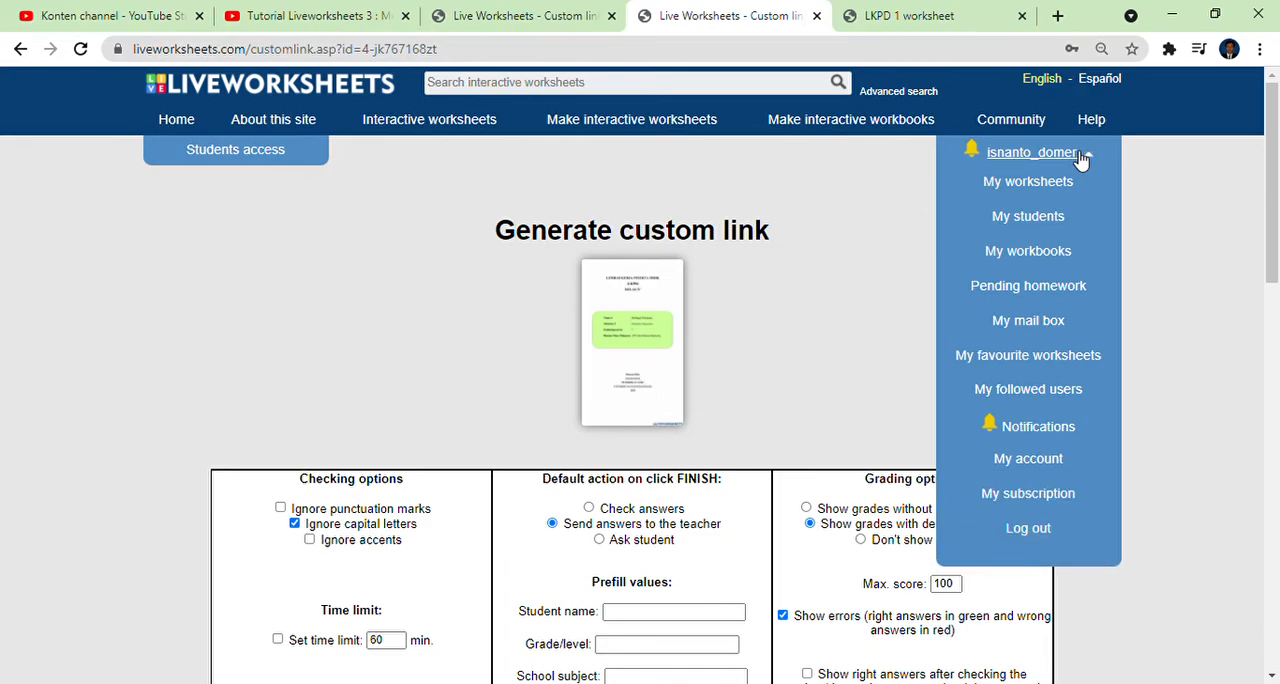
pyautogui.click(1053, 219)
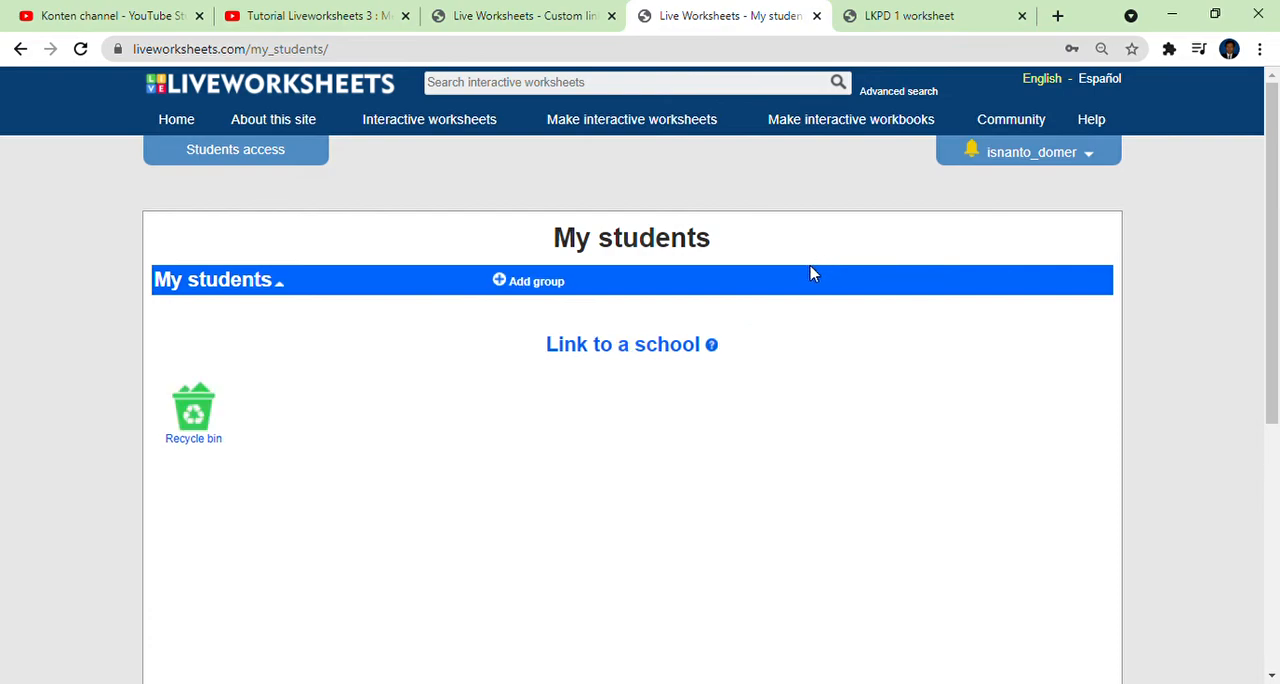
# Open the teacher's mail box and view the list of submitted worksheets with their results.
pyautogui.click(1078, 160)
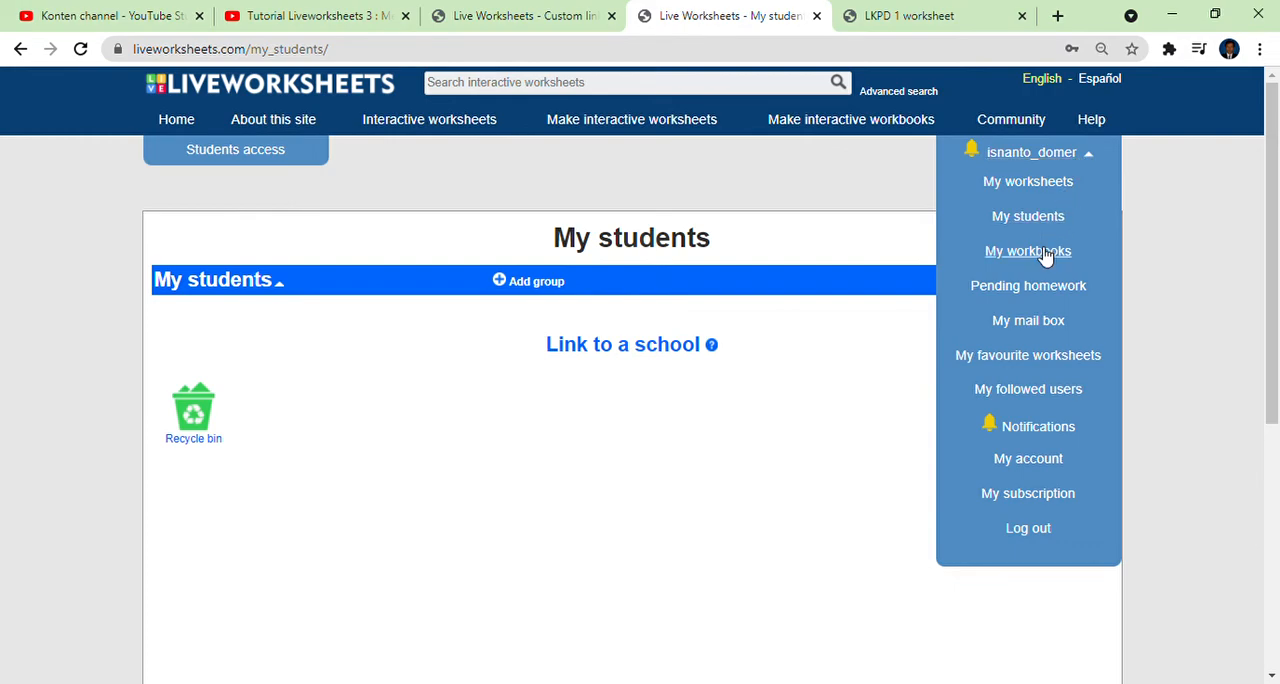
pyautogui.click(1040, 323)
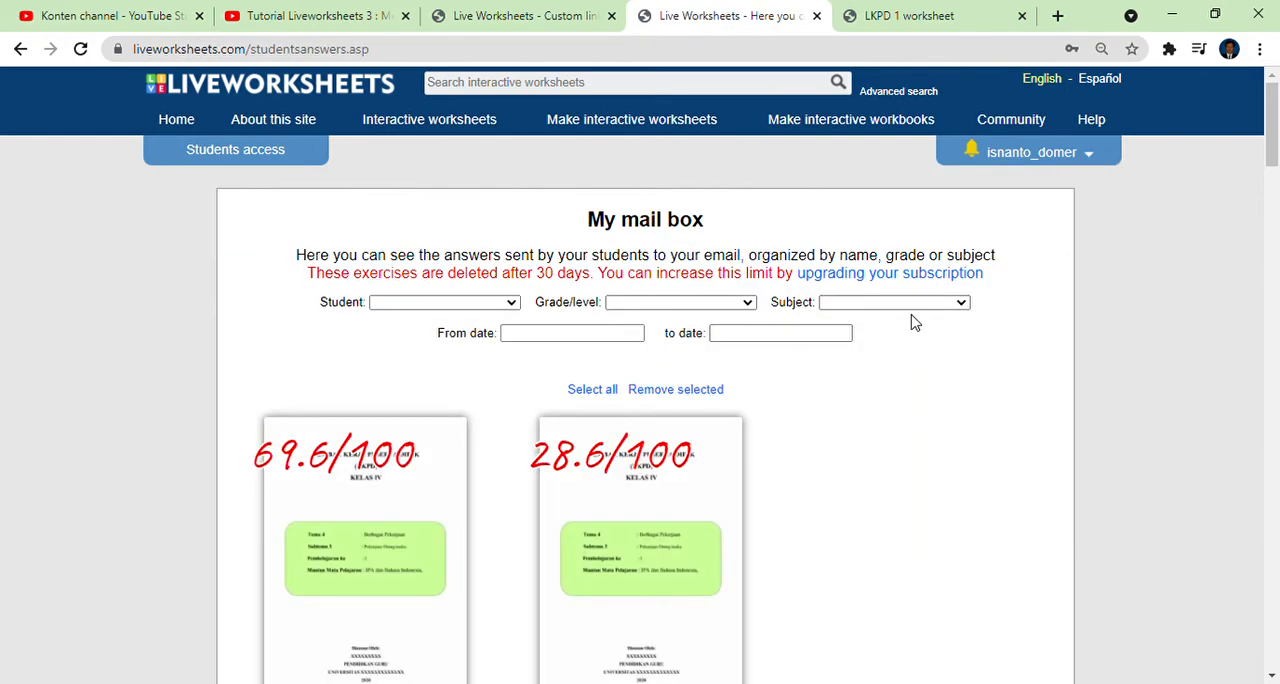
pyautogui.scroll(-2, 908, 326)
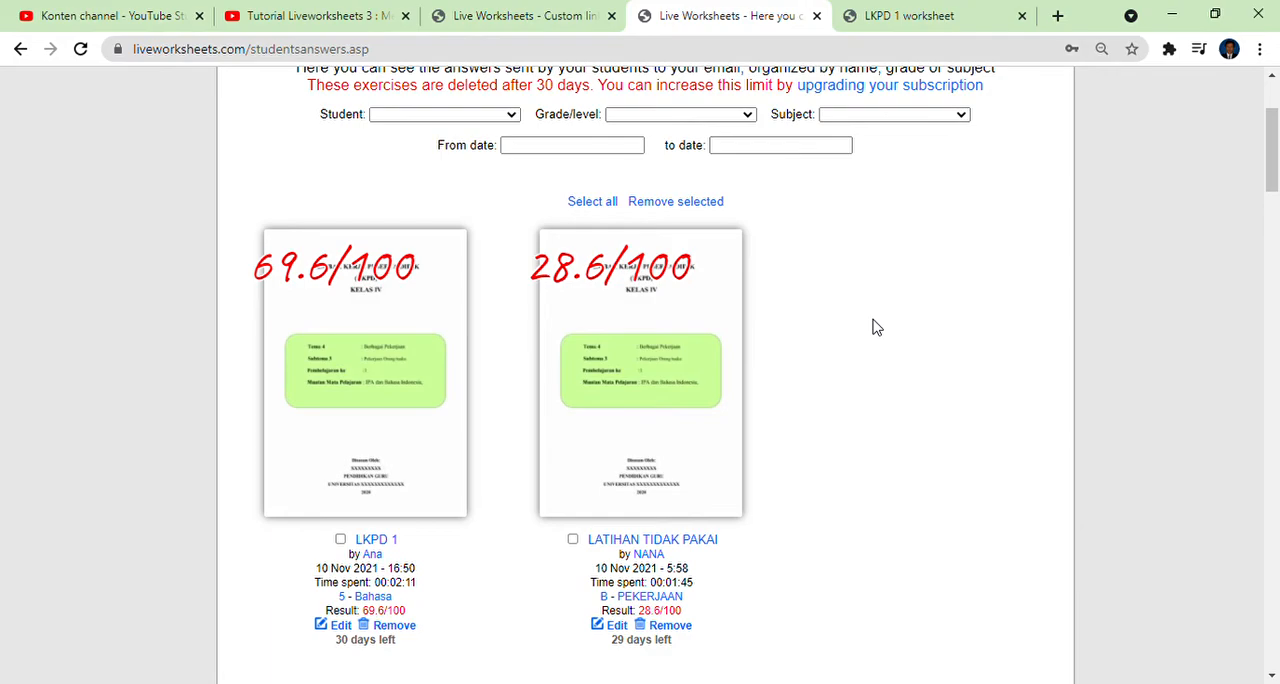
# Return to the submitted LKPD 1 worksheet and review its marked answers from the word search back to the grade on the first page.
pyautogui.click(930, 16)
pyautogui.scroll(4, 815, 257)
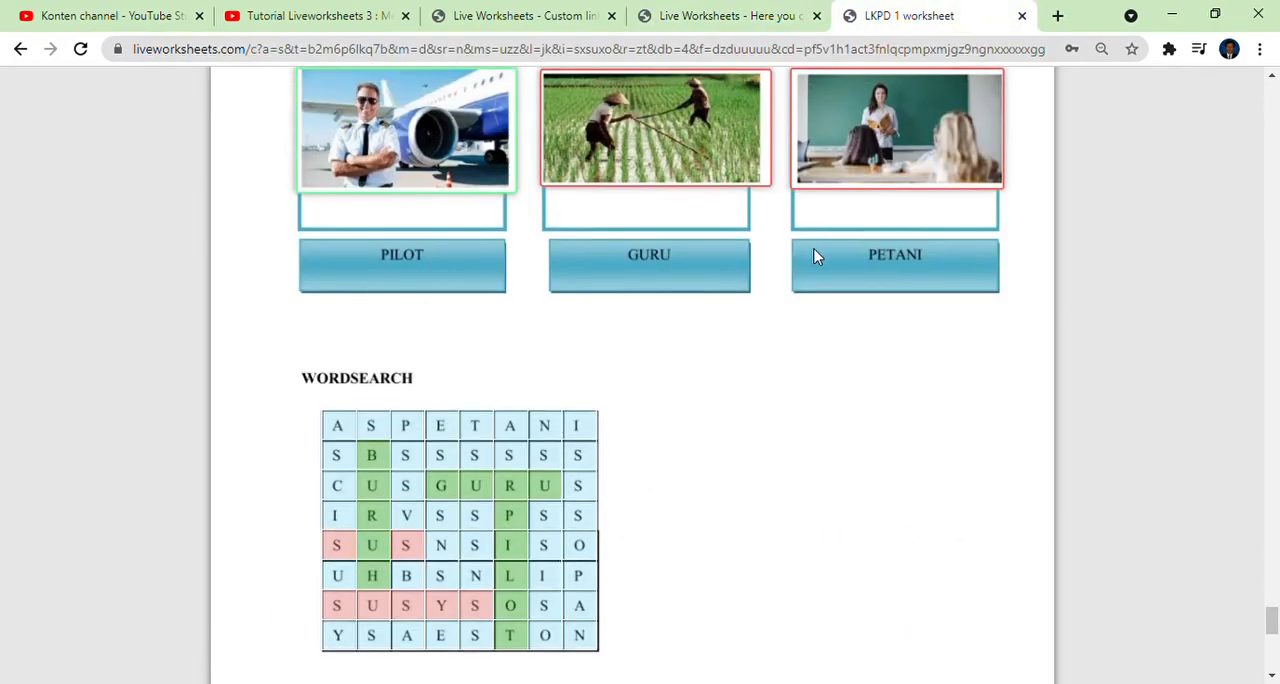
pyautogui.scroll(5, 810, 258)
pyautogui.scroll(-5, 810, 258)
pyautogui.scroll(2, 694, 335)
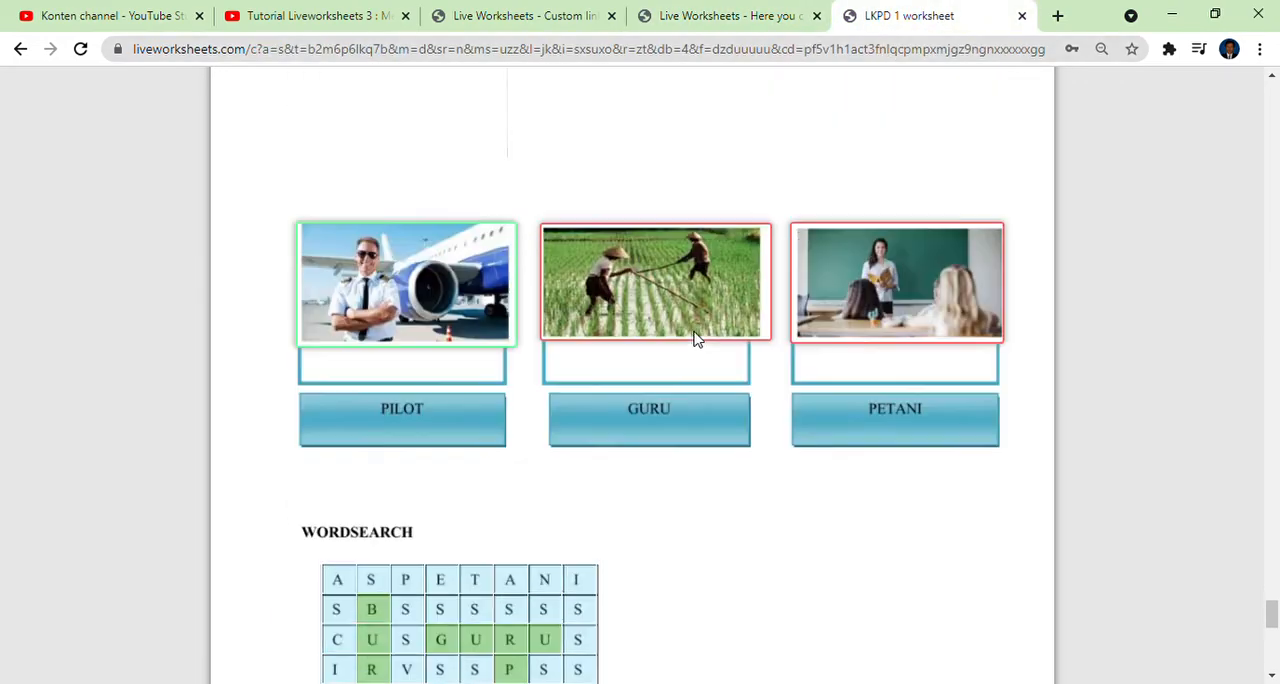
pyautogui.scroll(-15, 694, 335)
pyautogui.scroll(10, 697, 339)
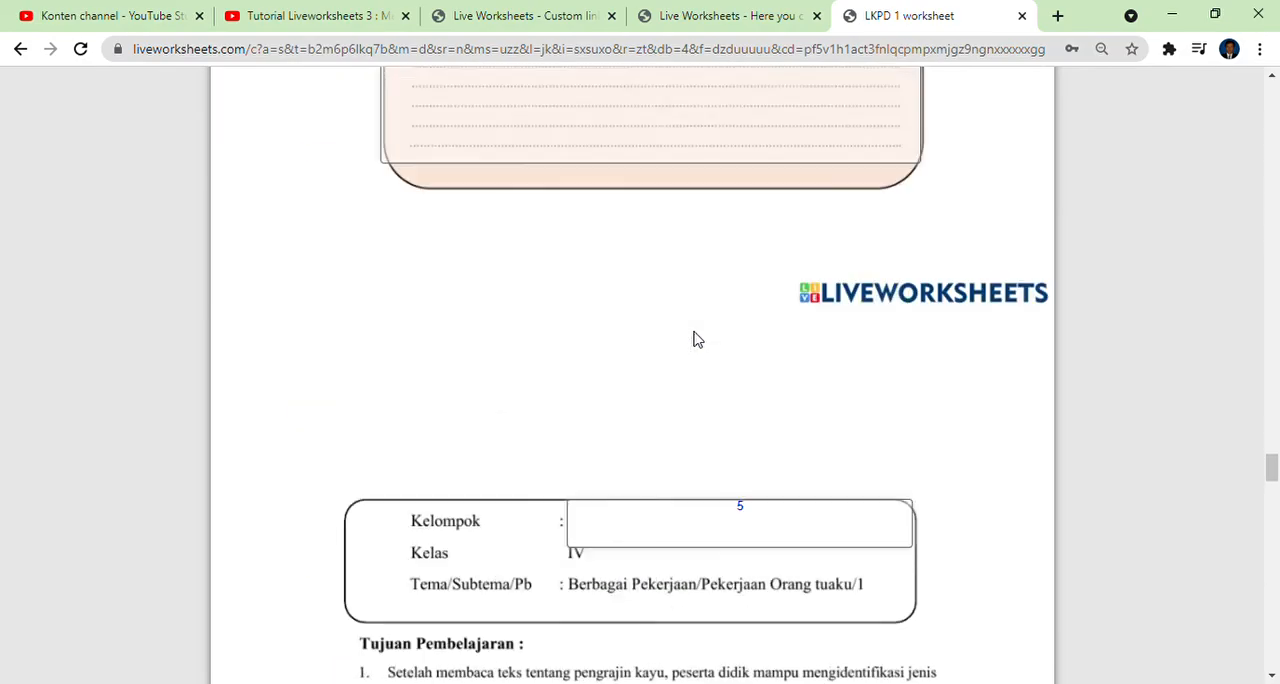
pyautogui.scroll(8, 697, 339)
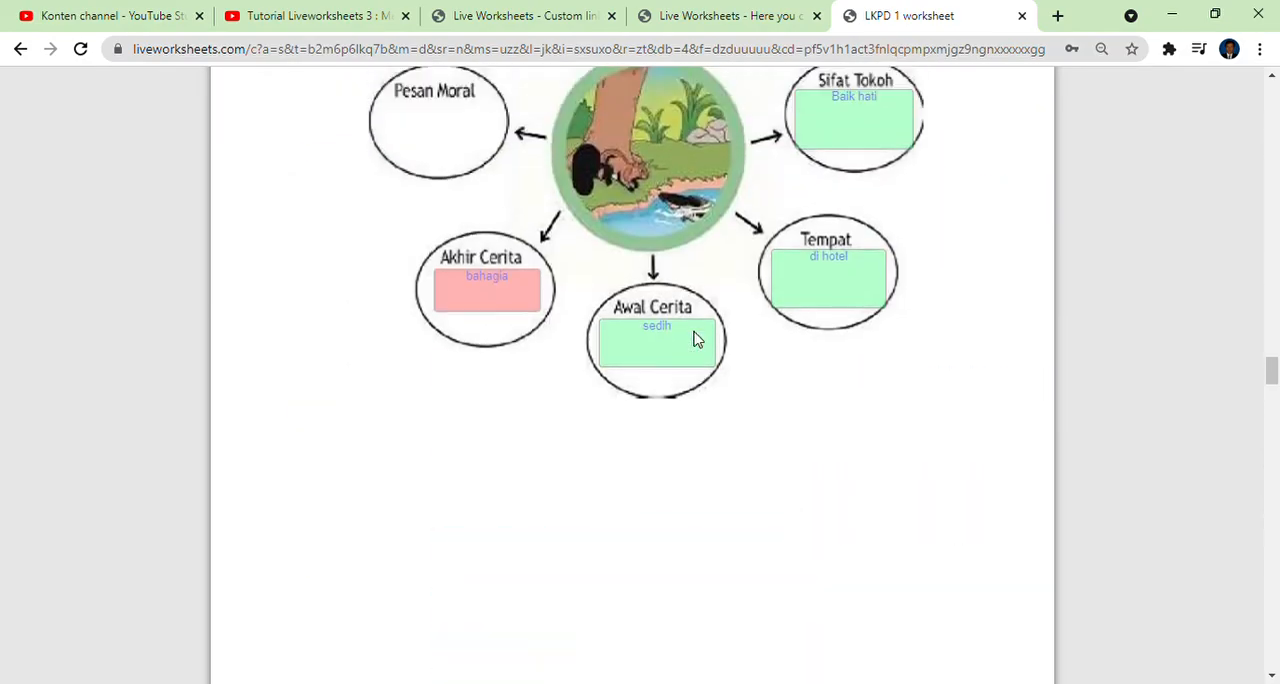
pyautogui.scroll(10, 697, 339)
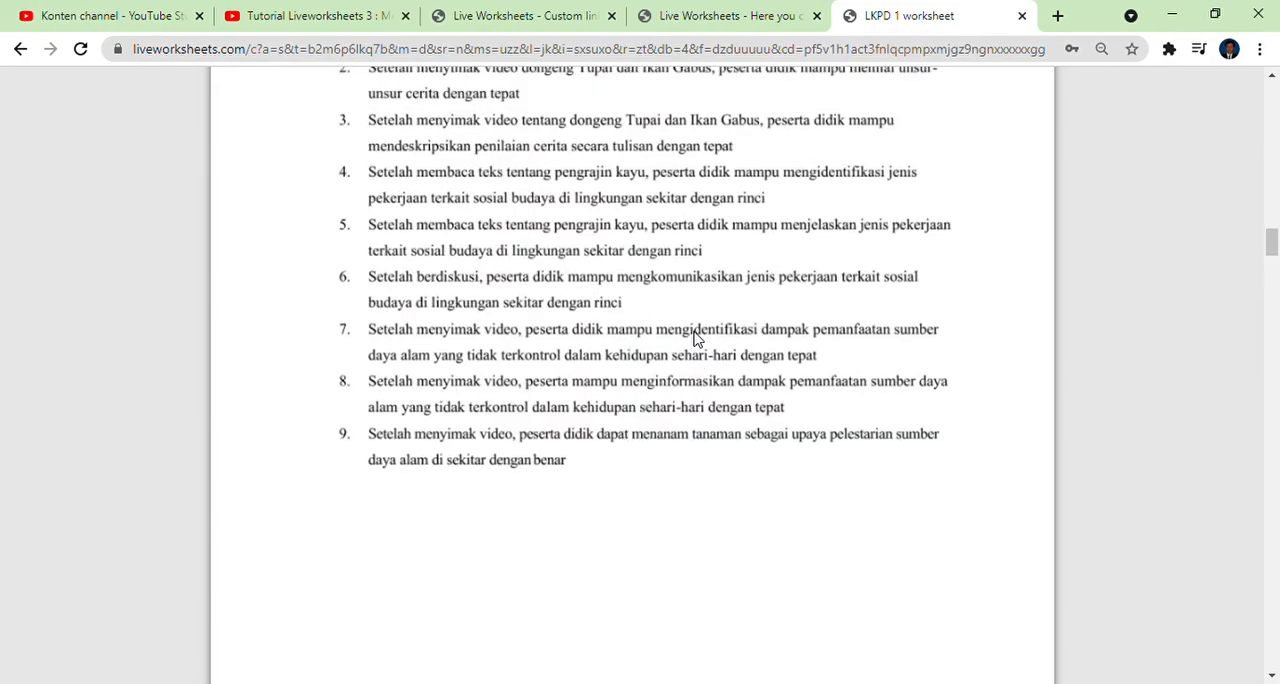
pyautogui.scroll(10, 697, 339)
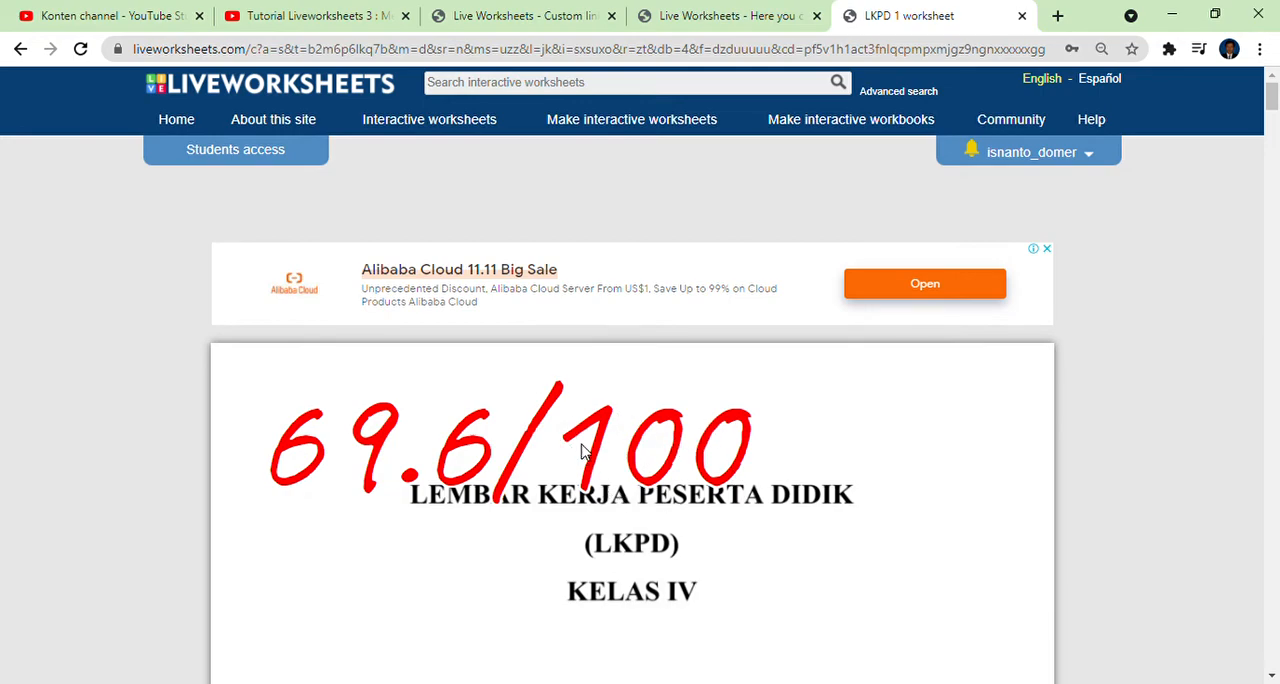
# Examine the corrected answers from the story mind map through the written-answer fields and joined arrows to the check box exercise.
pyautogui.scroll(-15, 757, 414)
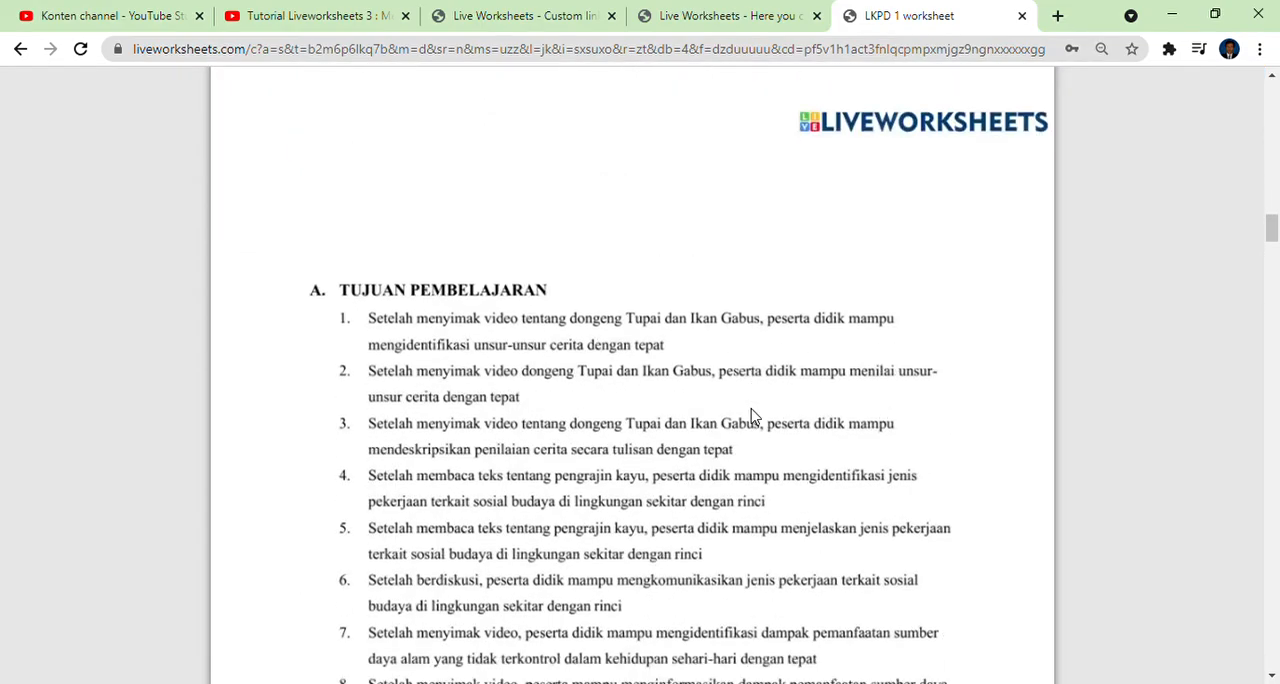
pyautogui.scroll(-20, 753, 414)
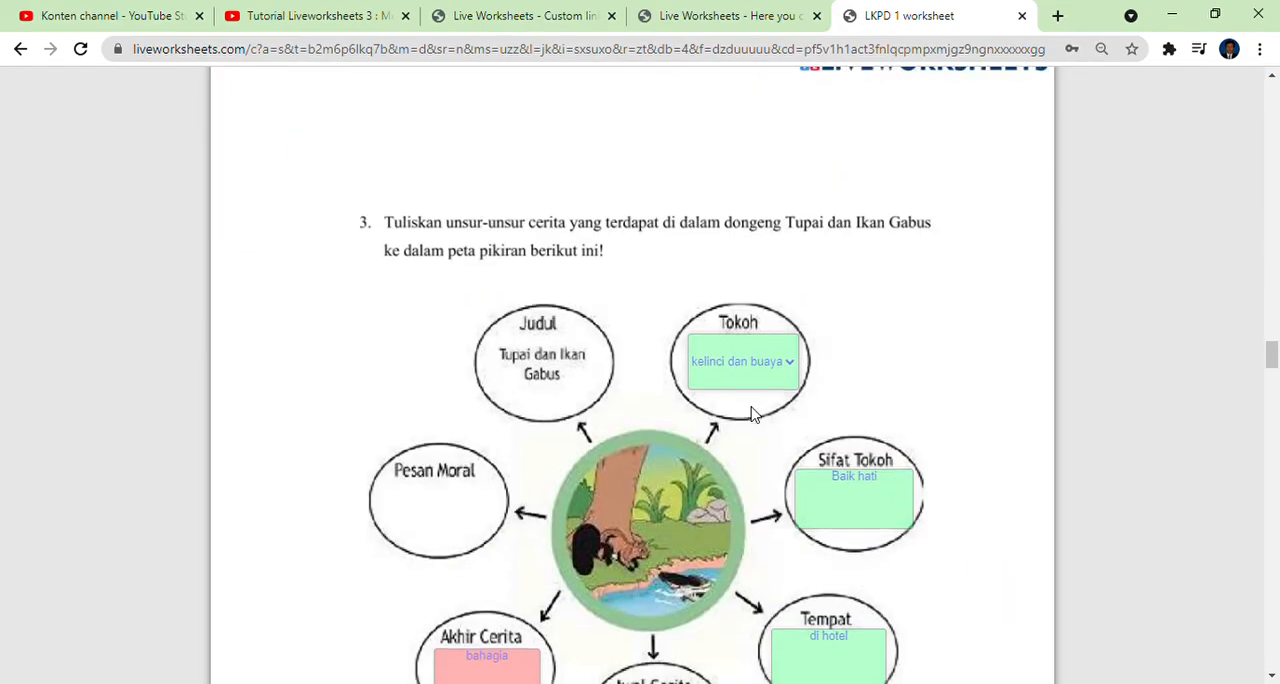
pyautogui.scroll(-4, 753, 414)
pyautogui.scroll(-10, 631, 354)
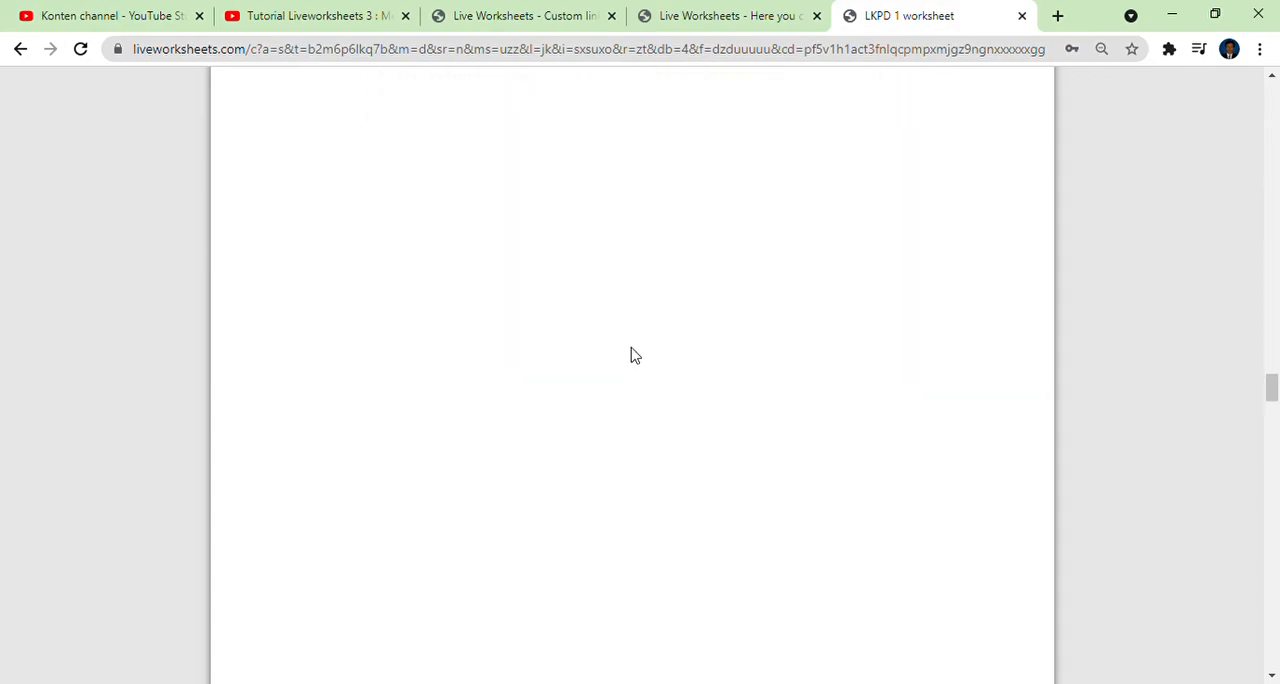
pyautogui.scroll(-8, 663, 360)
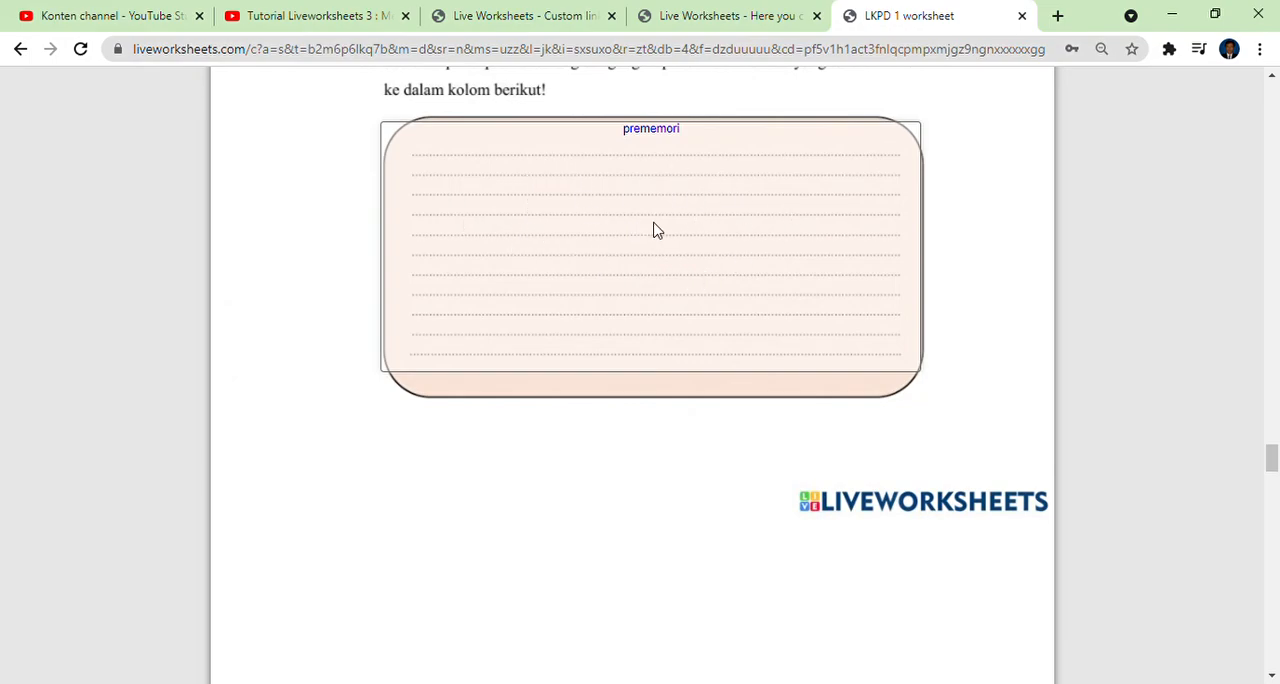
pyautogui.scroll(-1, 654, 229)
pyautogui.scroll(3, 717, 260)
pyautogui.scroll(-7, 723, 263)
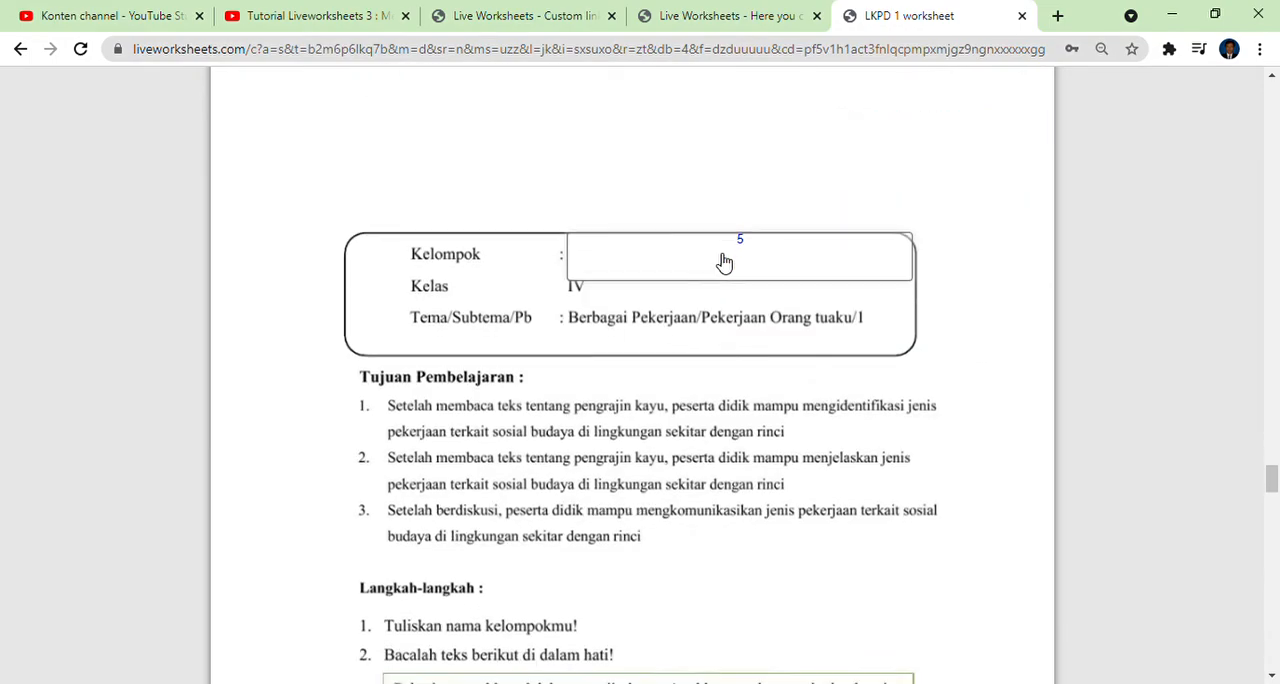
pyautogui.scroll(-8, 724, 262)
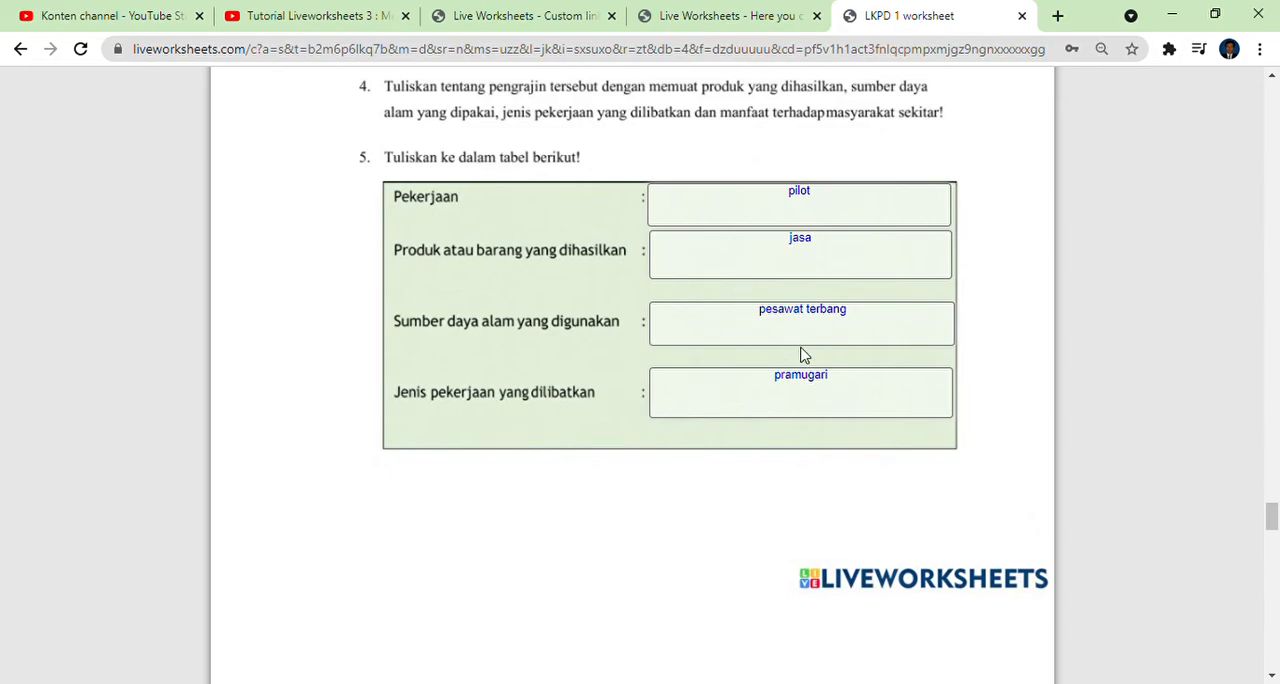
pyautogui.scroll(-3, 797, 330)
pyautogui.scroll(2, 797, 309)
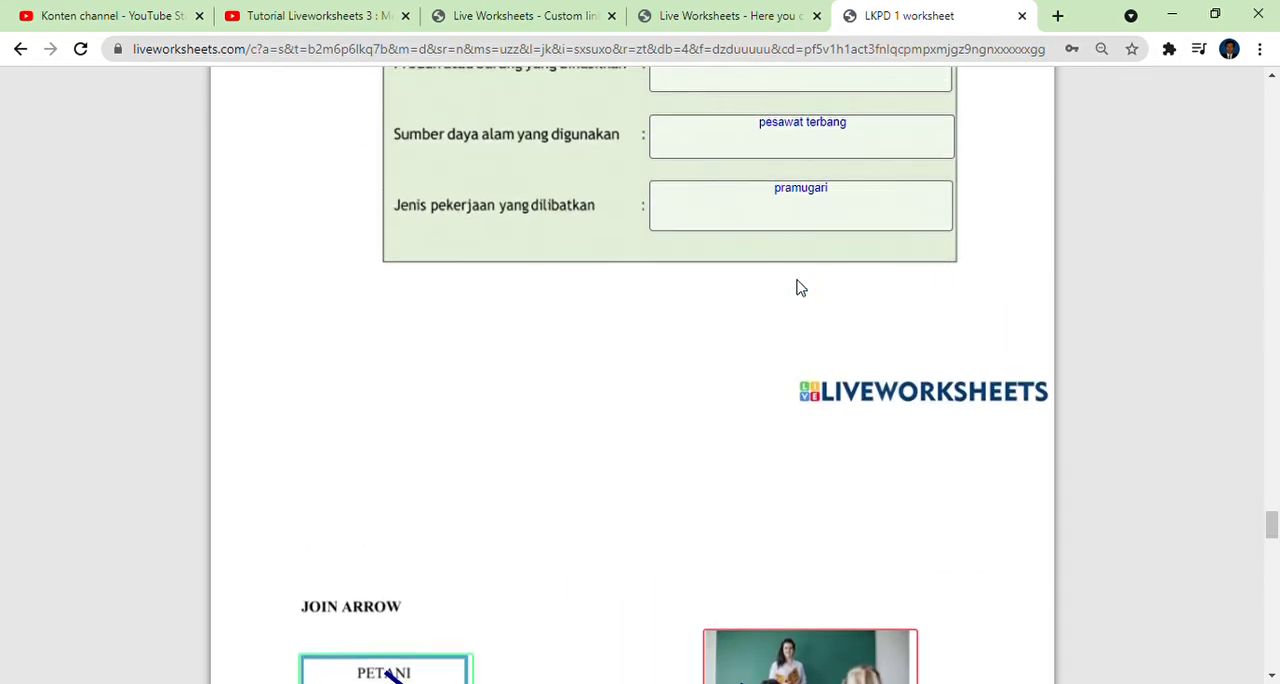
pyautogui.scroll(3, 797, 288)
pyautogui.scroll(-12, 809, 335)
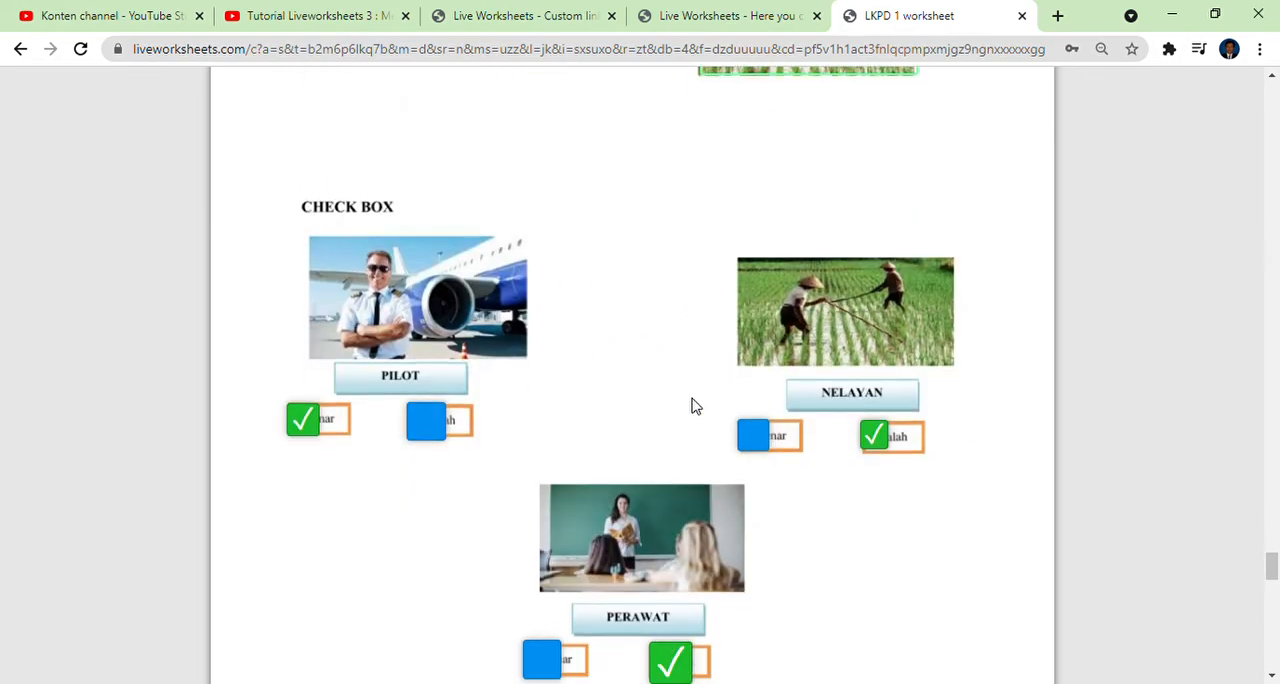
# Examine the marked picture-matching and word search answers of the submitted LKPD 1 worksheet, followed by the earlier pages back to the grade.
pyautogui.scroll(-11, 740, 420)
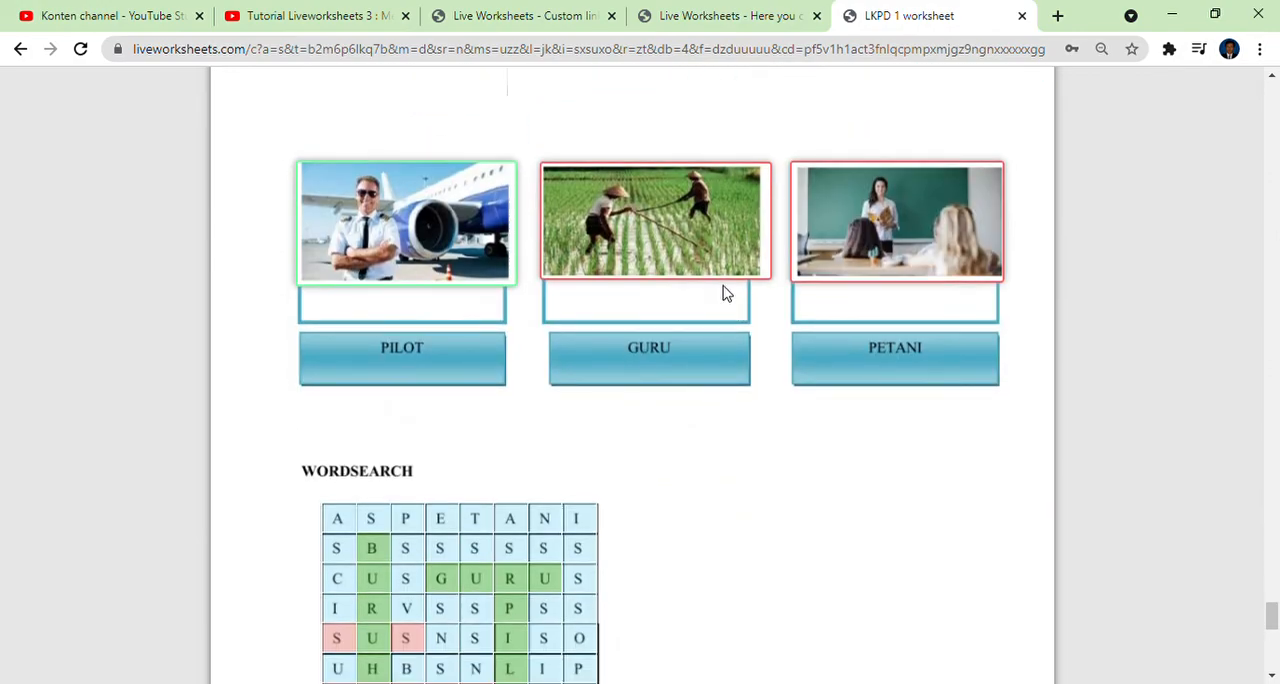
pyautogui.scroll(-1, 562, 370)
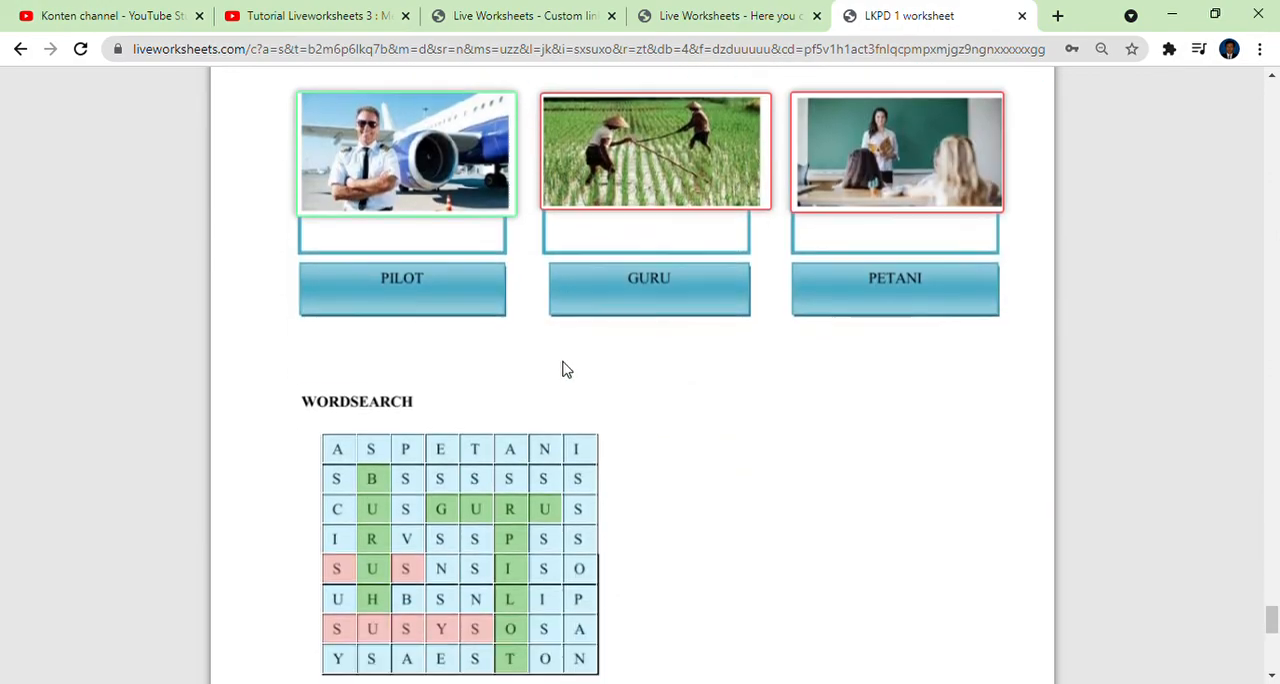
pyautogui.scroll(-3, 562, 370)
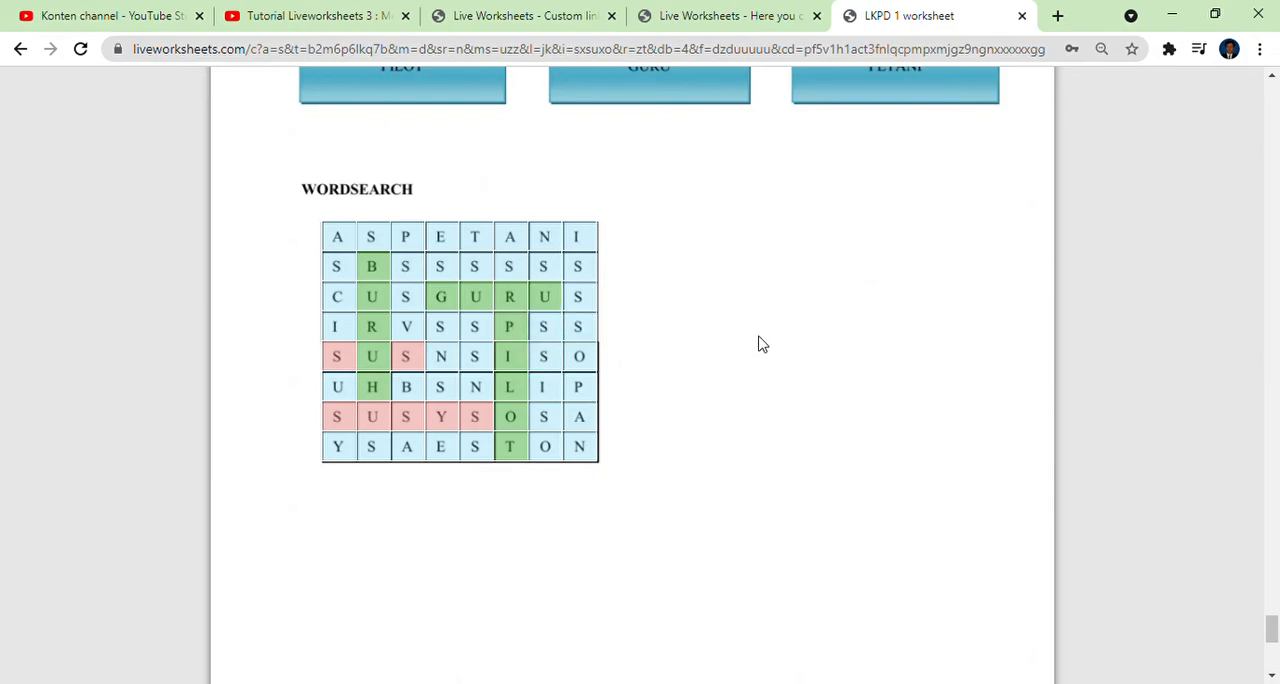
pyautogui.scroll(20, 758, 344)
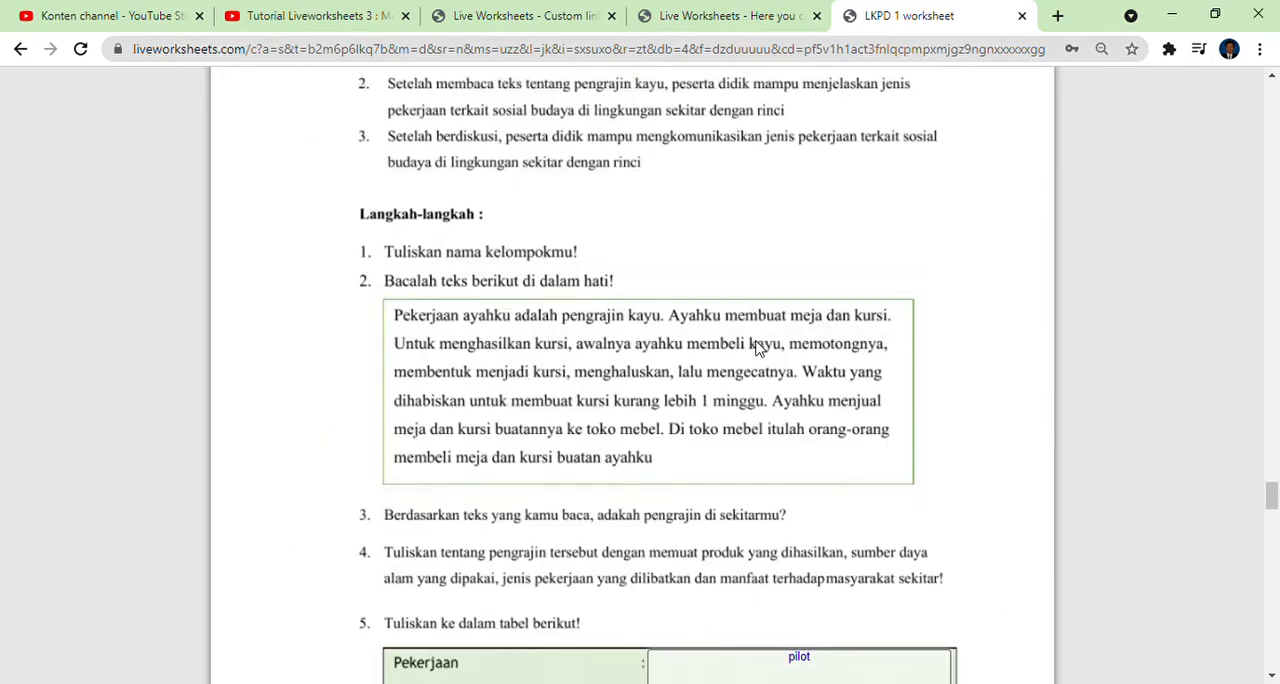
pyautogui.scroll(5, 758, 344)
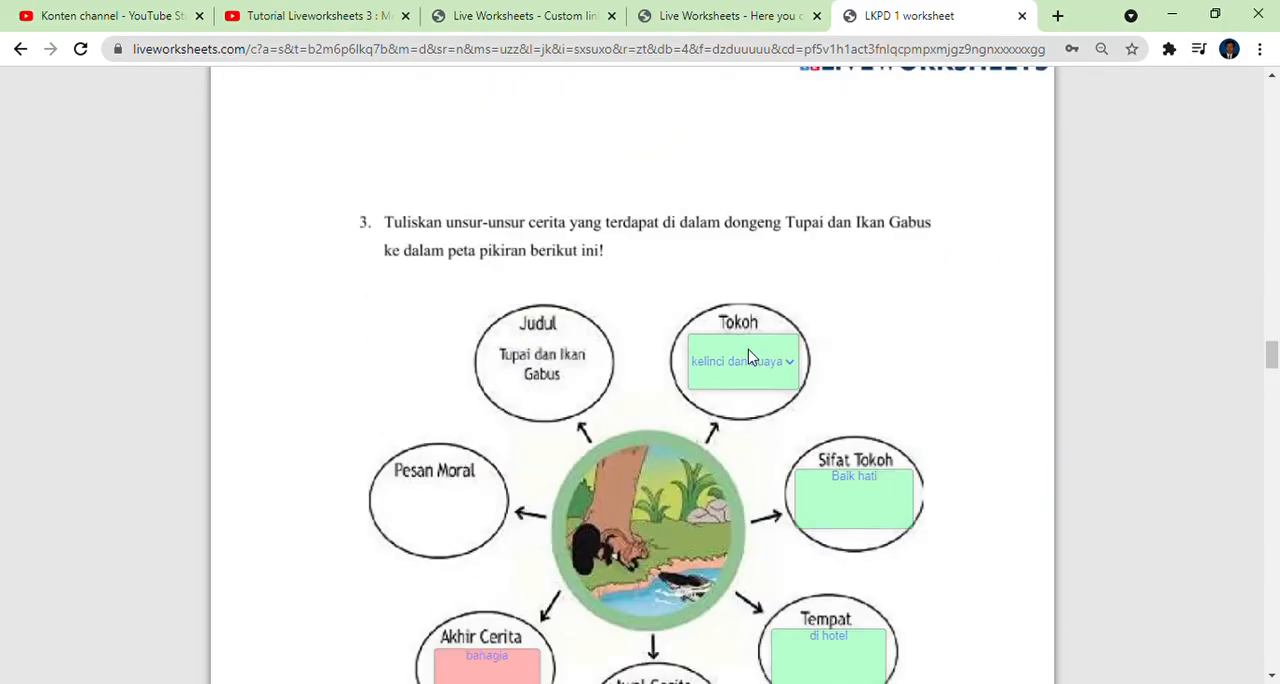
pyautogui.scroll(15, 750, 357)
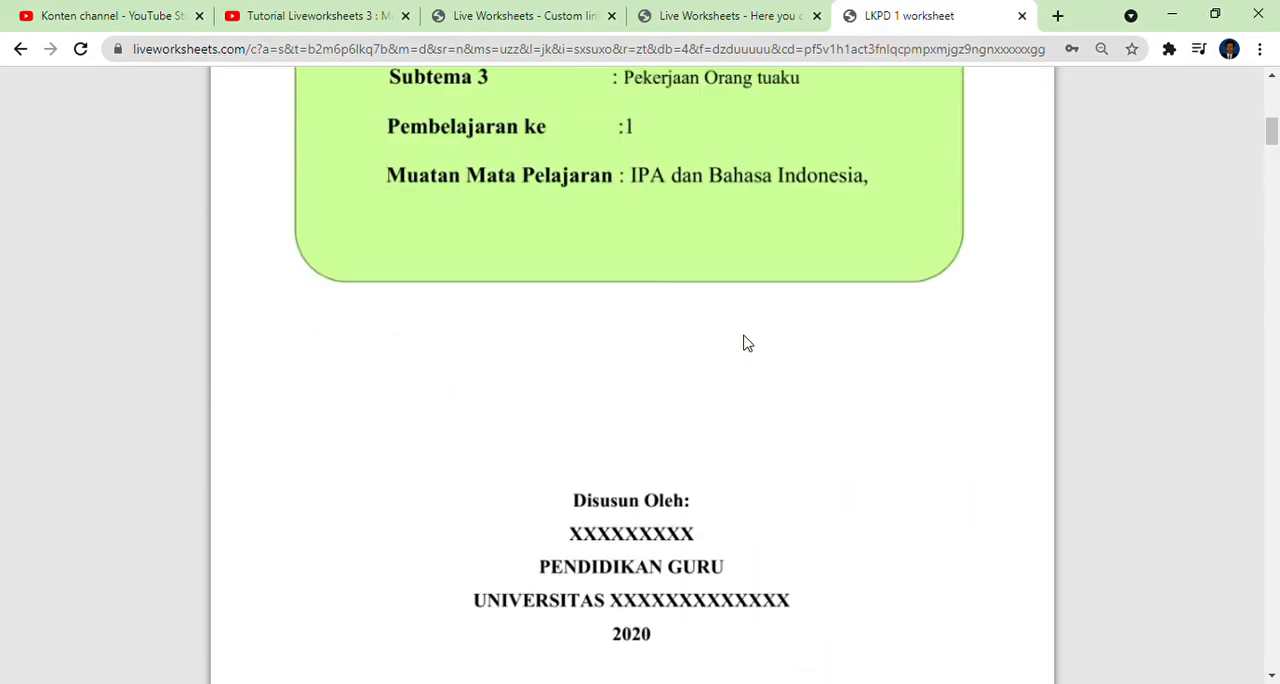
pyautogui.scroll(8, 743, 340)
pyautogui.scroll(-3, 650, 346)
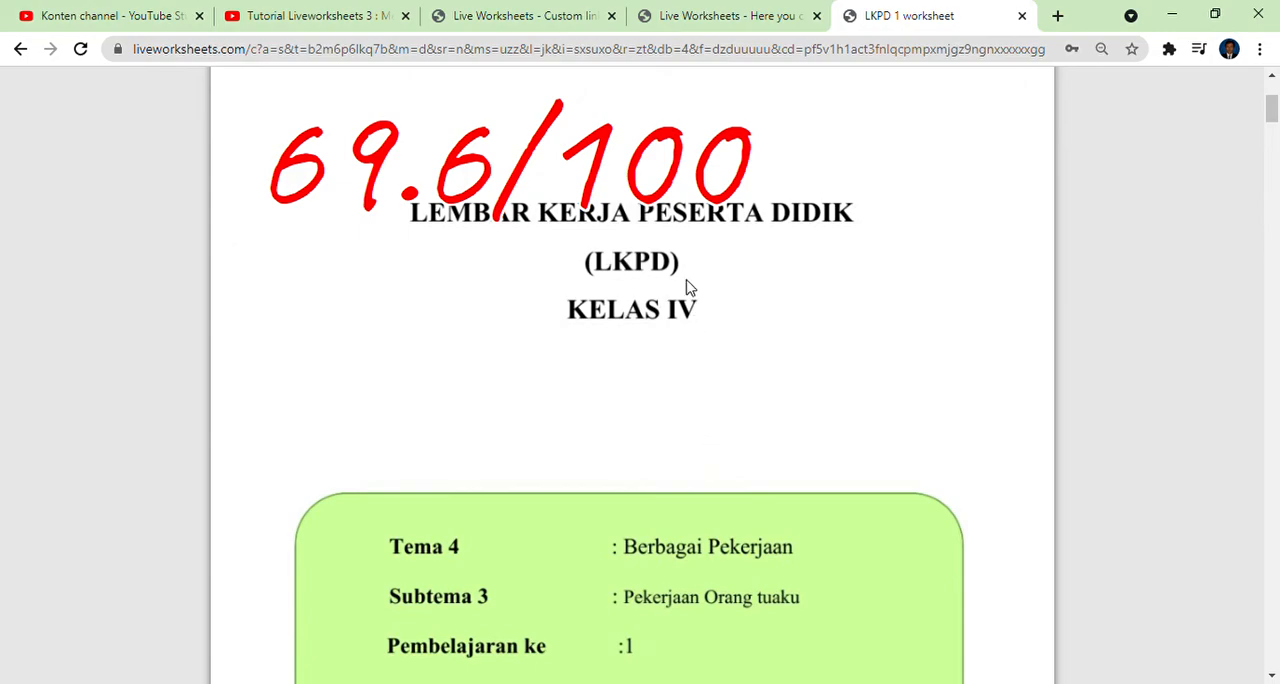
# In the custom link's grading options, turn off showing errors and choose Don't show grades.
pyautogui.click(704, 18)
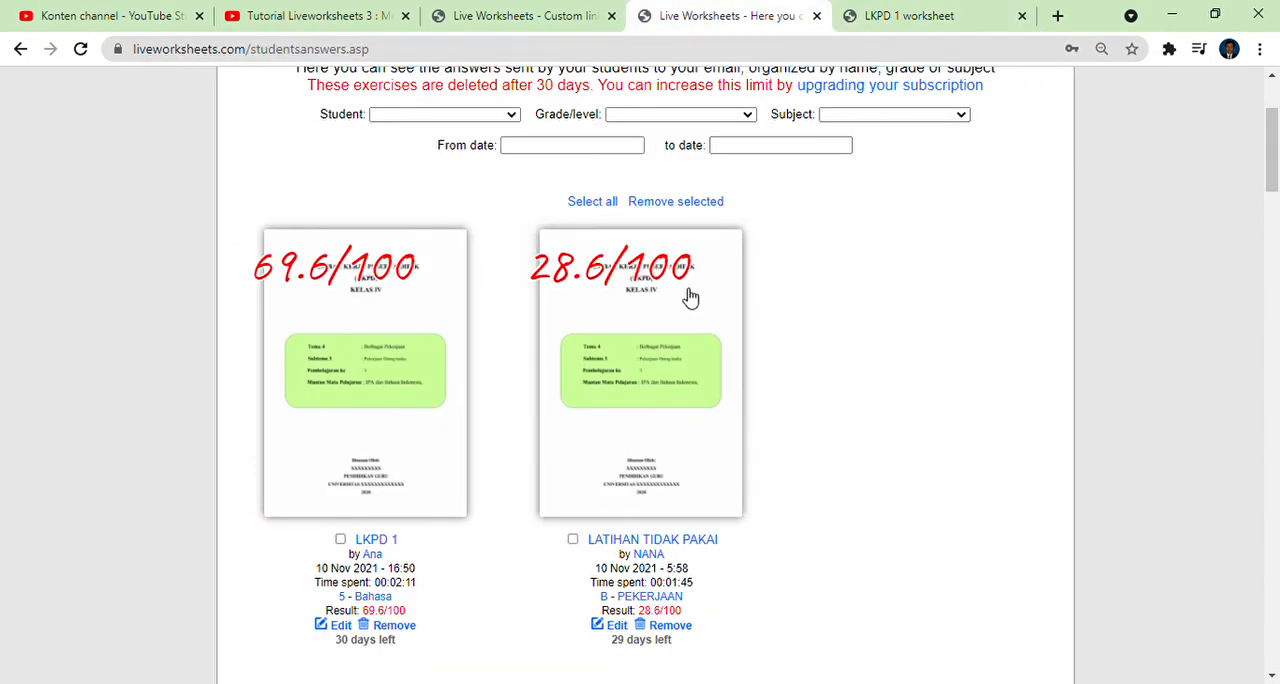
pyautogui.scroll(1, 688, 294)
pyautogui.click(457, 19)
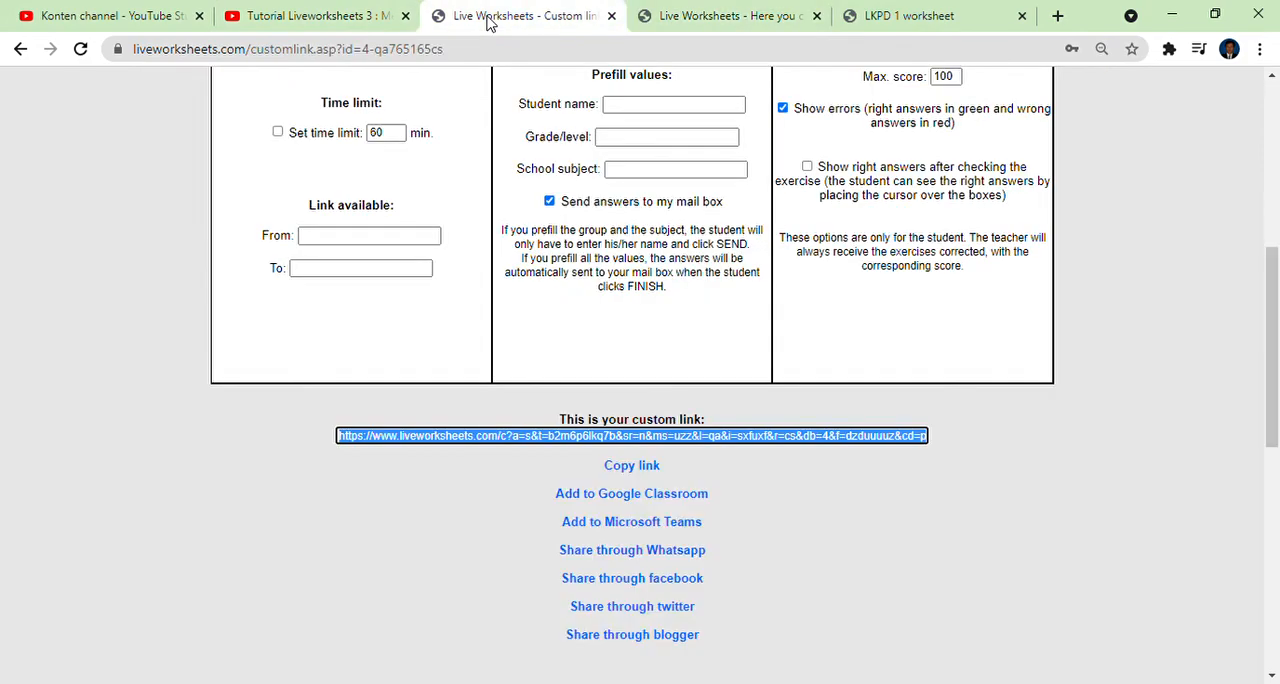
pyautogui.scroll(2, 780, 290)
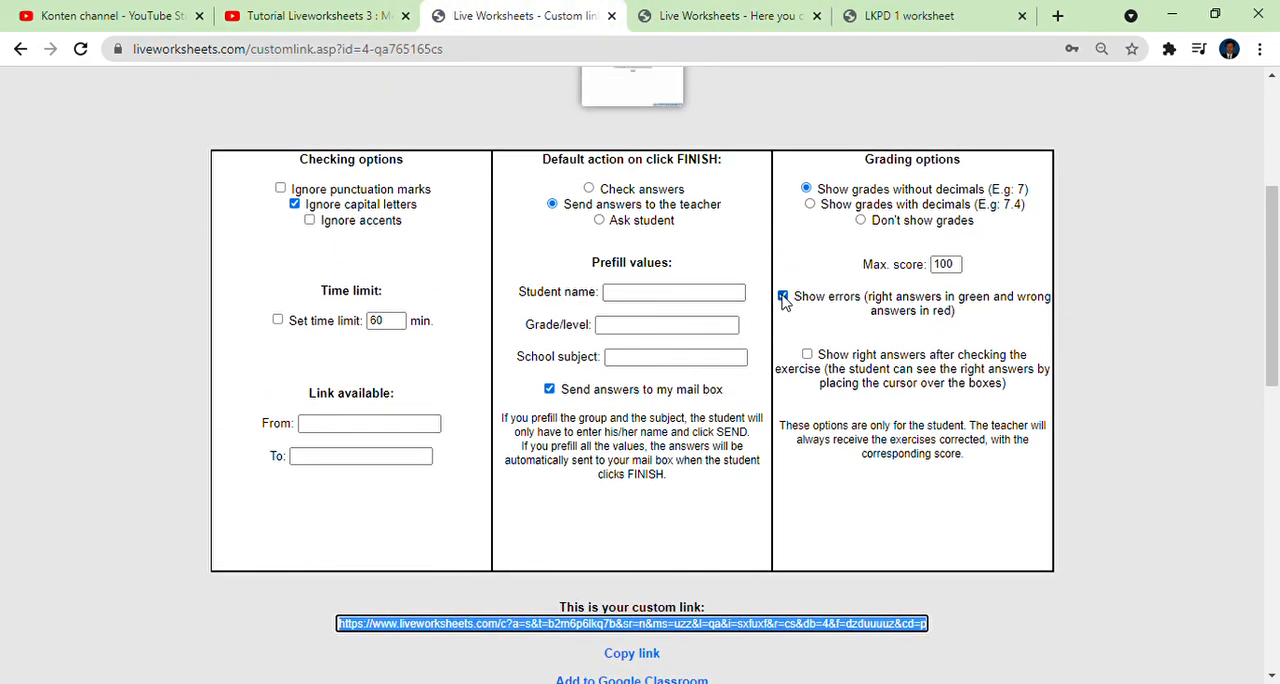
pyautogui.click(783, 297)
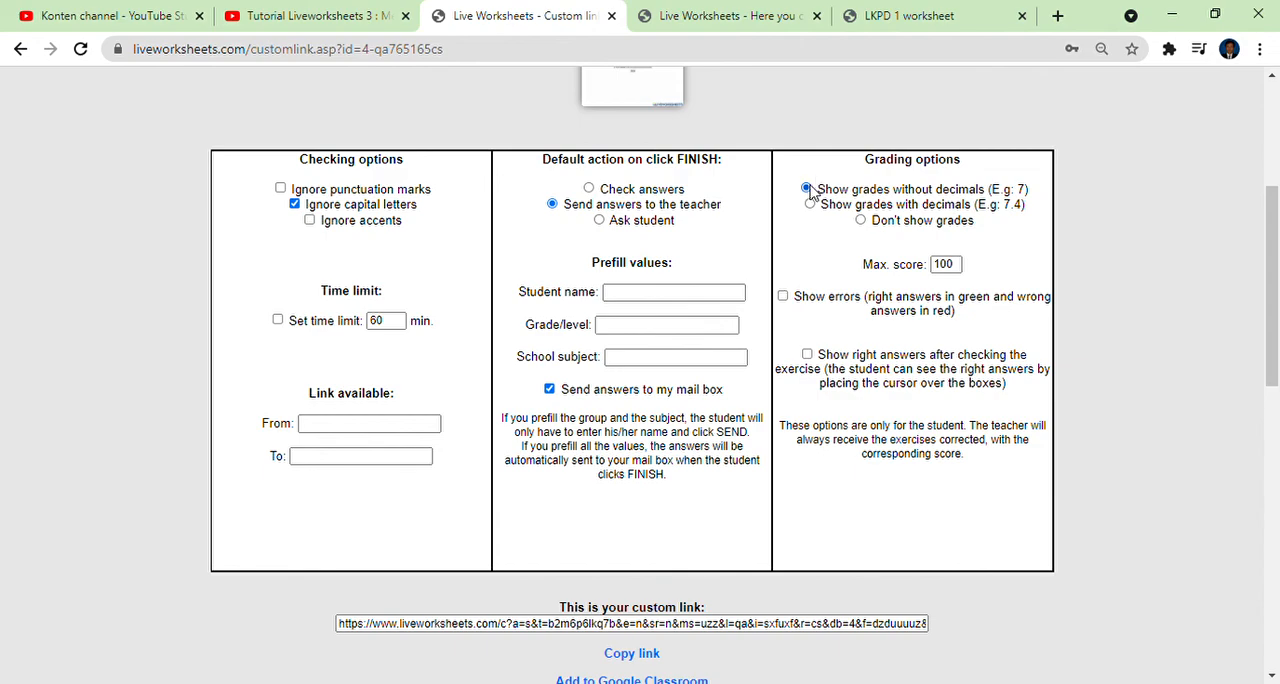
pyautogui.click(861, 222)
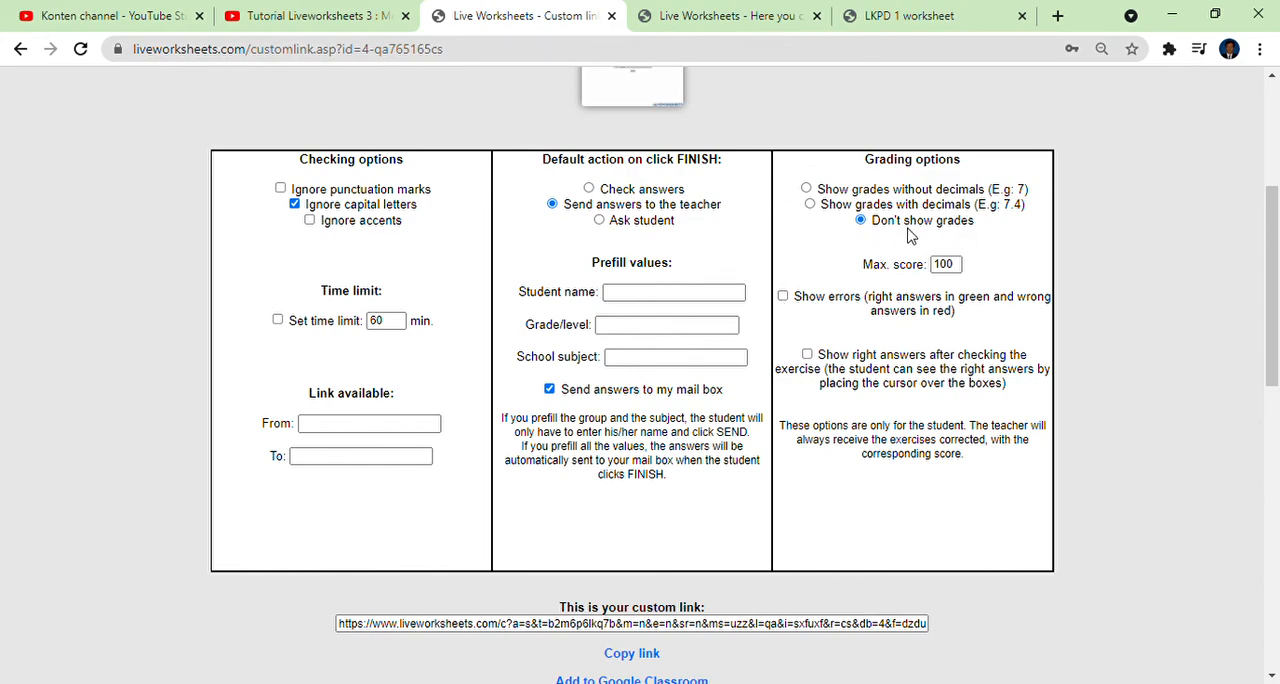
# View the grade on the submitted LKPD 1 worksheet's first page and return to the custom link's grading options.
pyautogui.click(907, 16)
pyautogui.scroll(3, 463, 326)
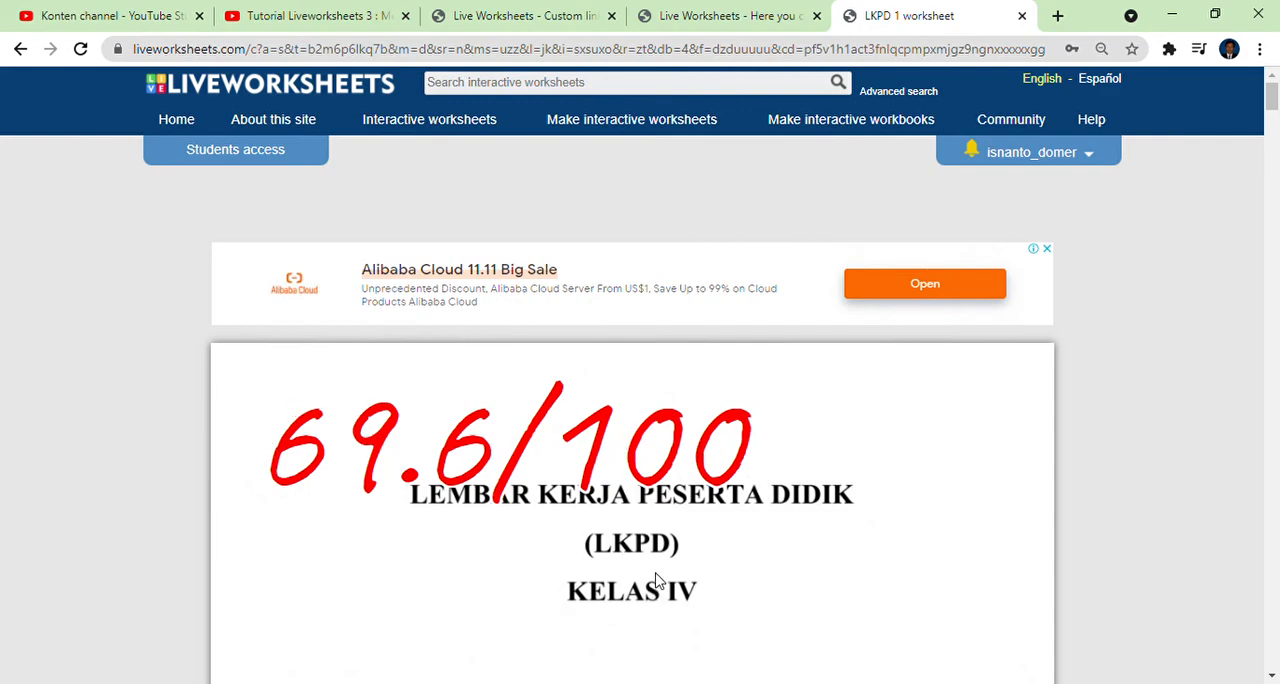
pyautogui.scroll(-1, 657, 580)
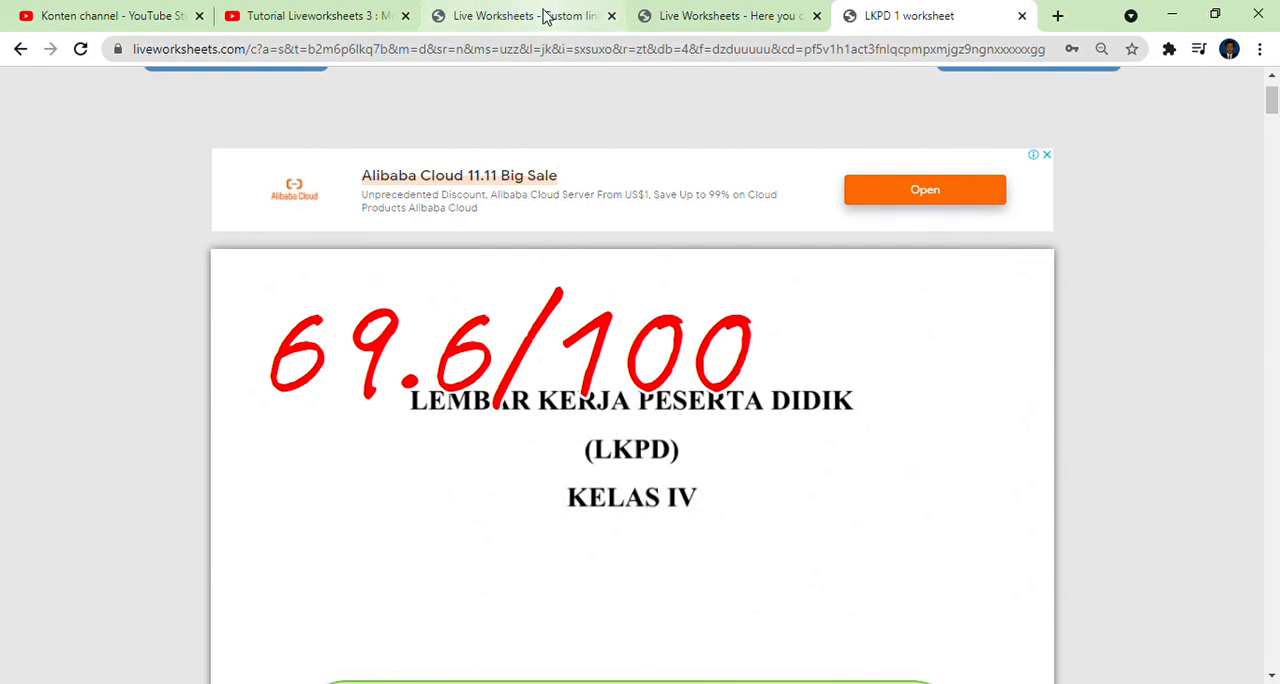
pyautogui.click(540, 18)
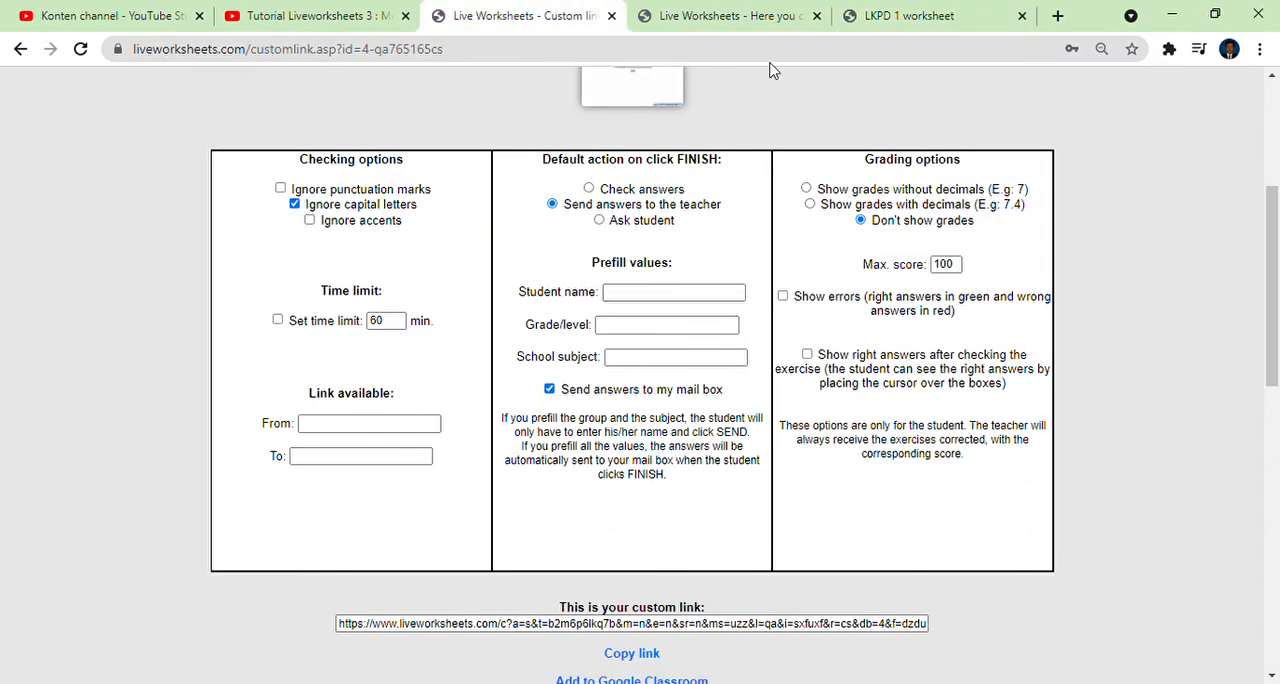
# Reopen the teacher's My mail box page and review the student, time spent and result of each submitted worksheet.
pyautogui.click(771, 20)
pyautogui.scroll(3, 805, 238)
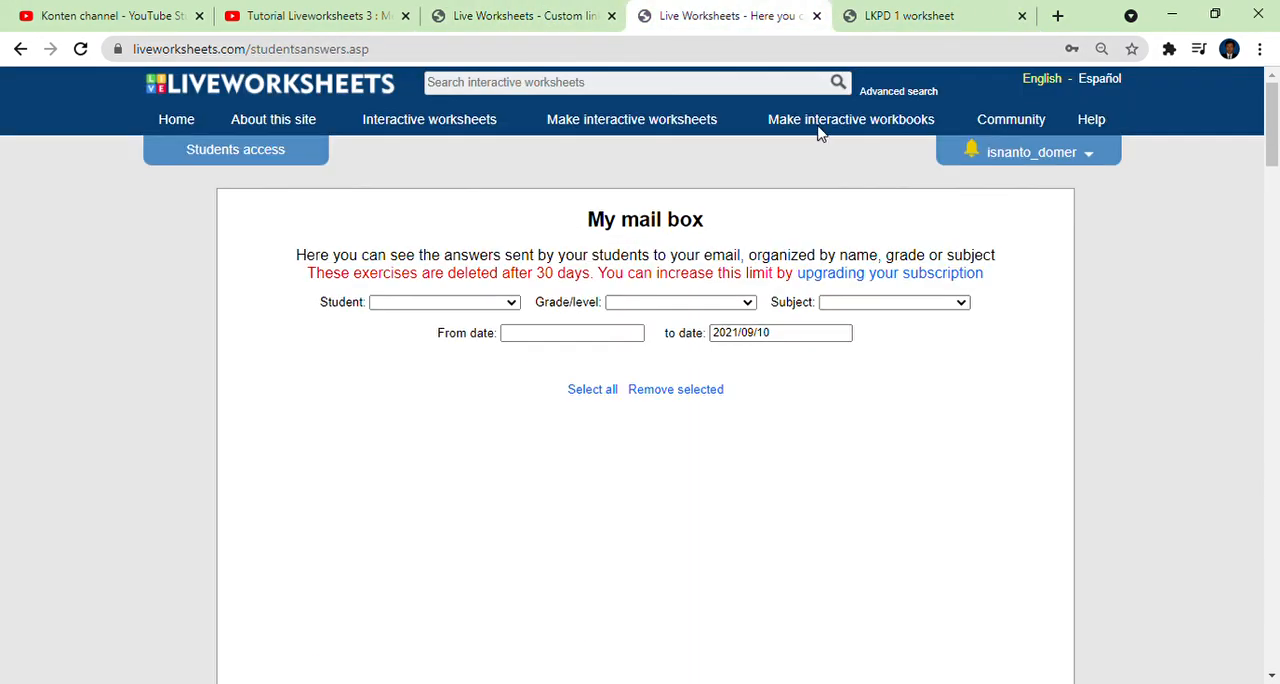
pyautogui.click(1066, 157)
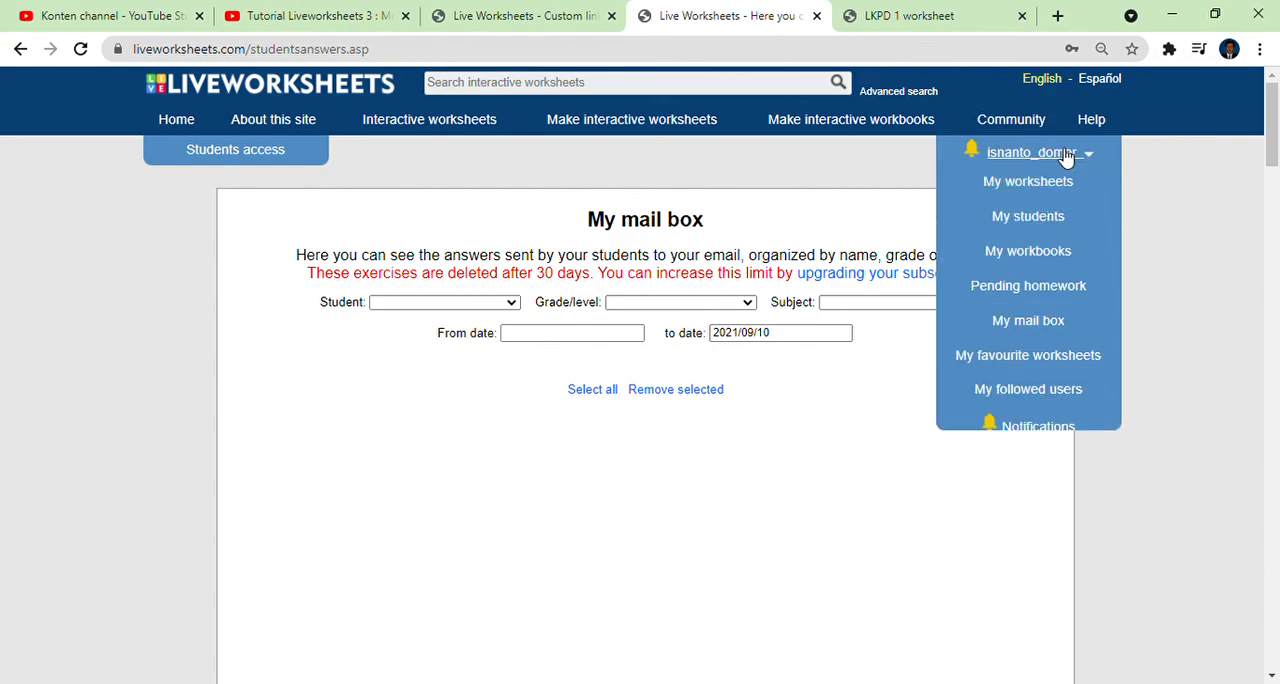
pyautogui.click(1037, 328)
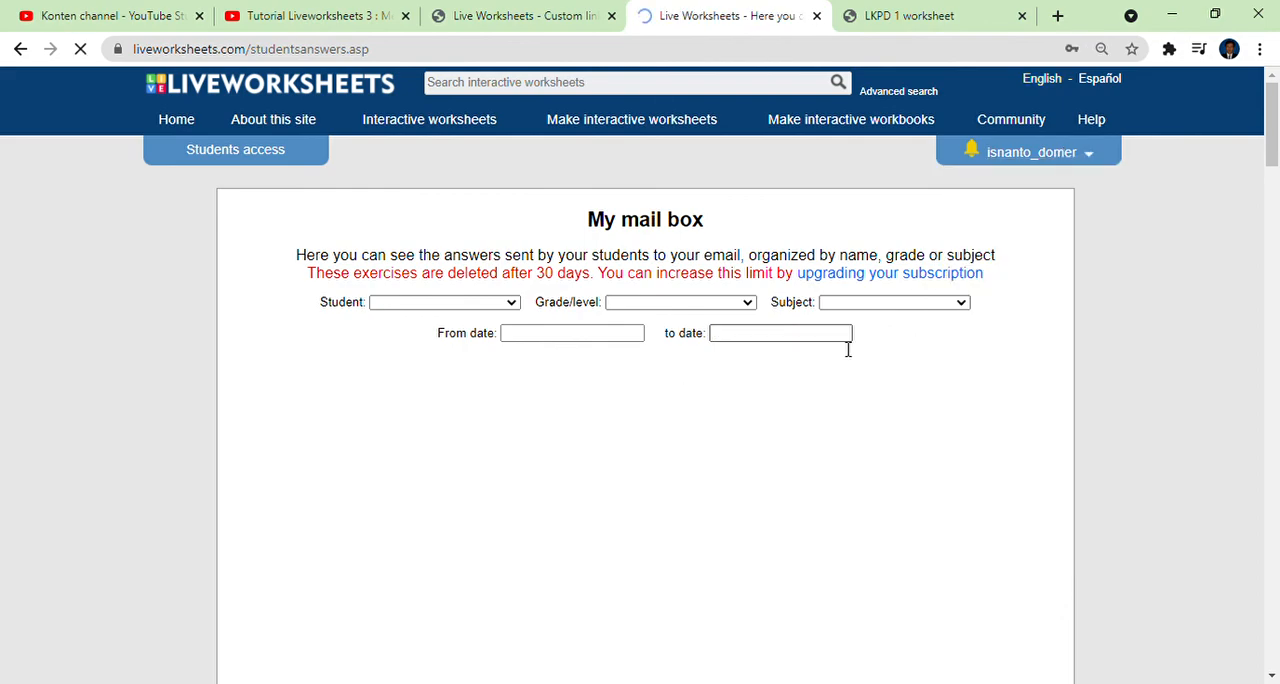
pyautogui.scroll(-2, 803, 357)
pyautogui.scroll(-2, 790, 358)
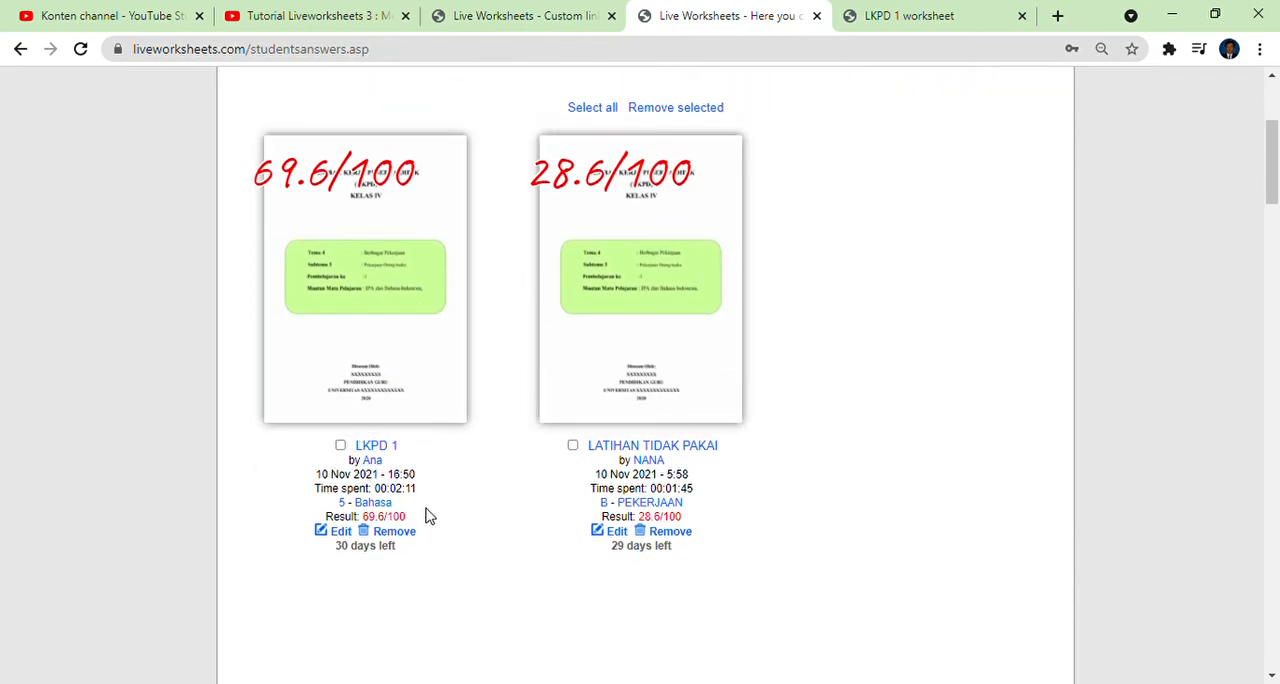
pyautogui.scroll(-2, 590, 485)
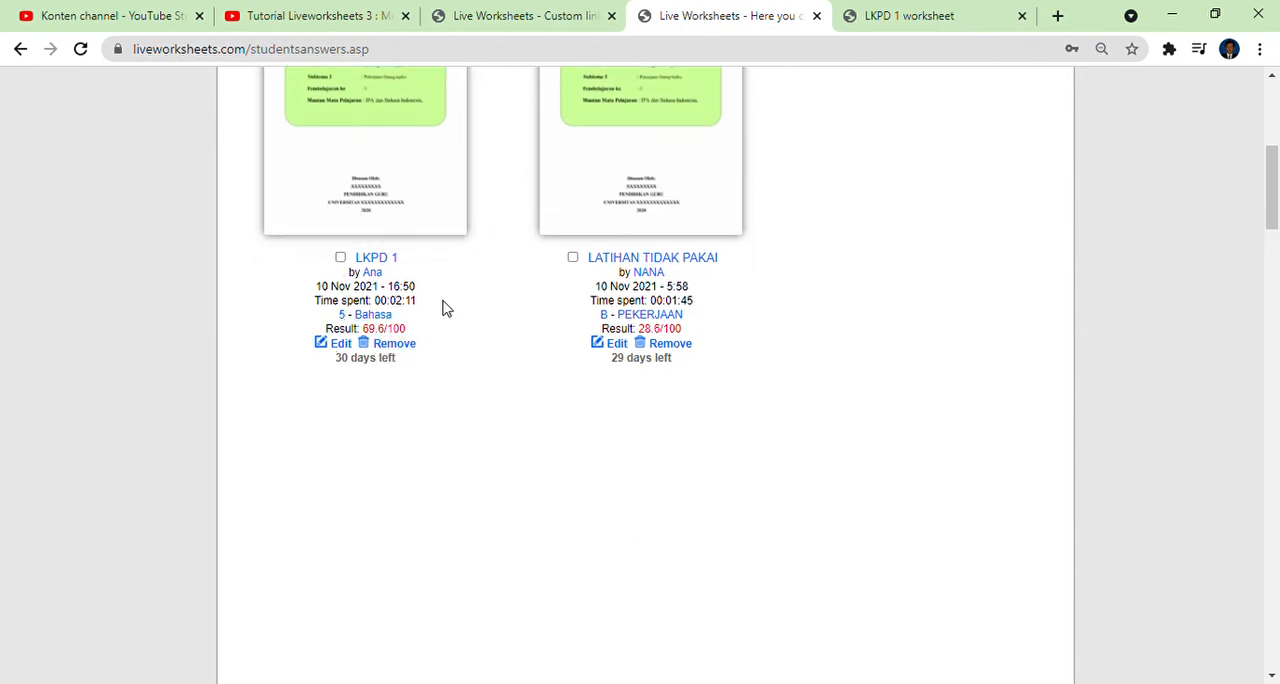
pyautogui.scroll(2, 360, 223)
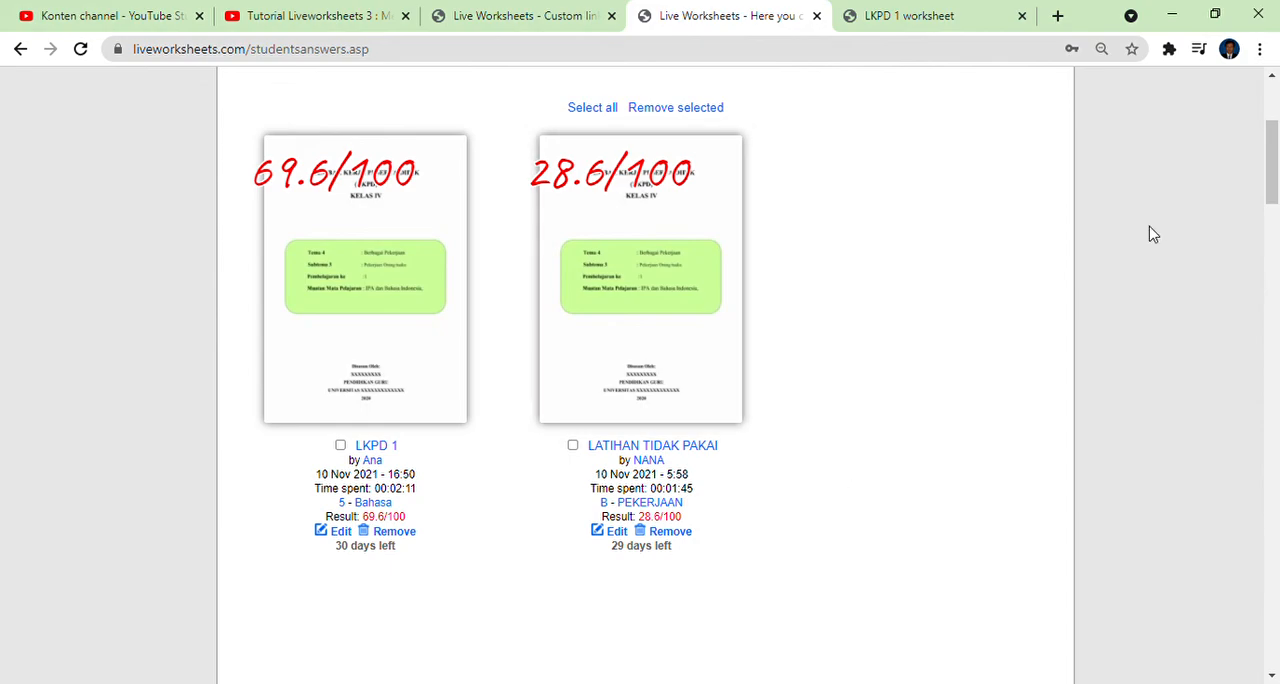